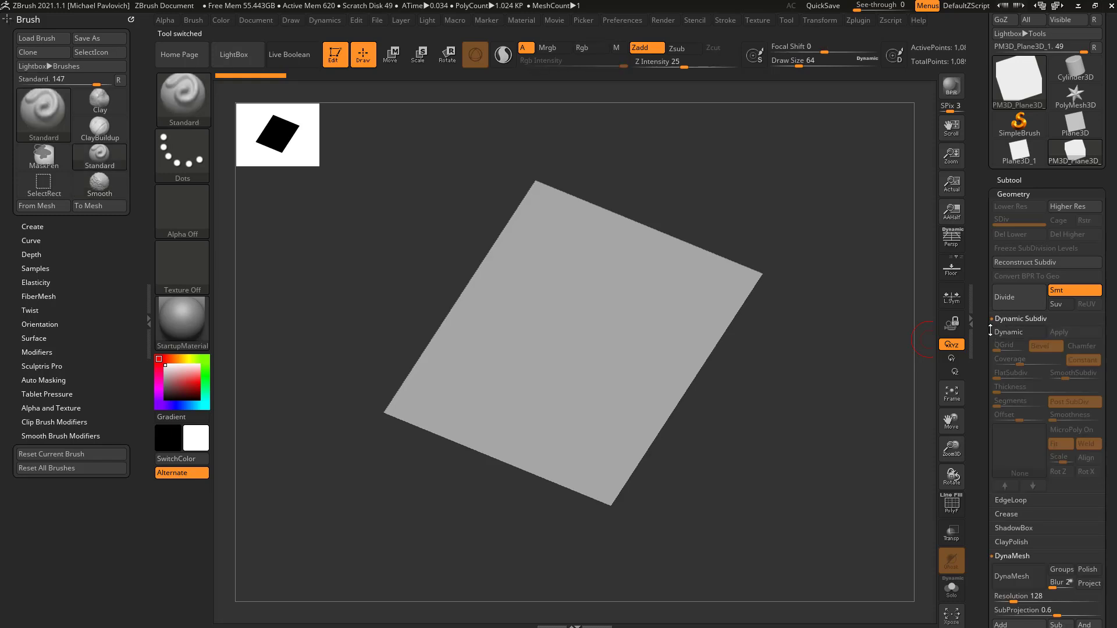
# Turn on Dynamic Subdiv for the flat plane.
pyautogui.moveTo(985, 333); pyautogui.dragTo(1031, 251)
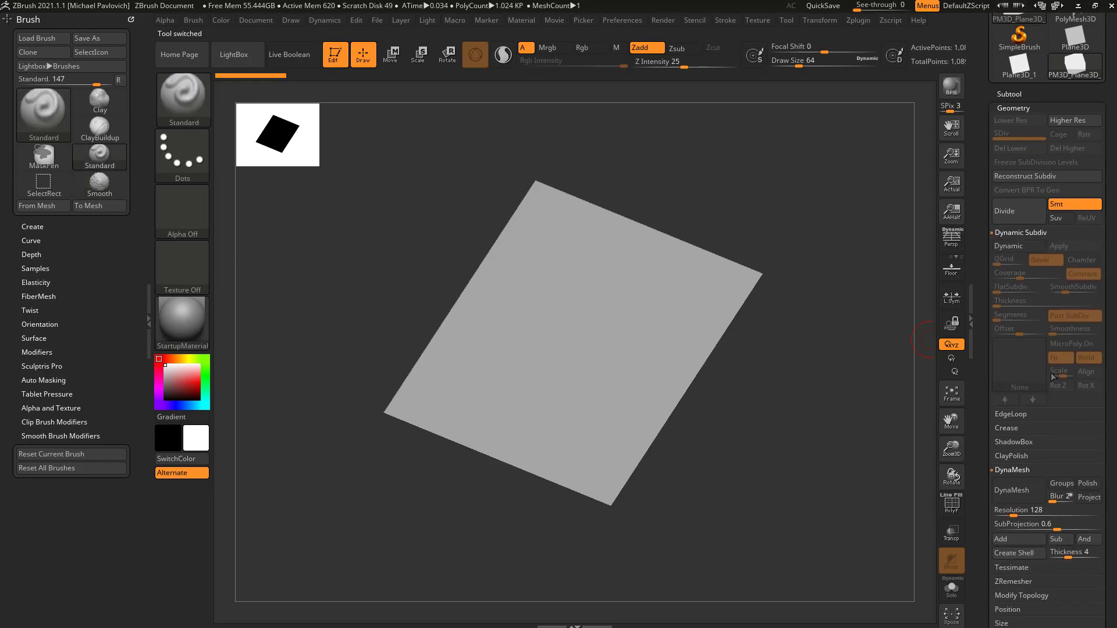
pyautogui.moveTo(835, 383); pyautogui.dragTo(898, 321)
pyautogui.click(1018, 247)
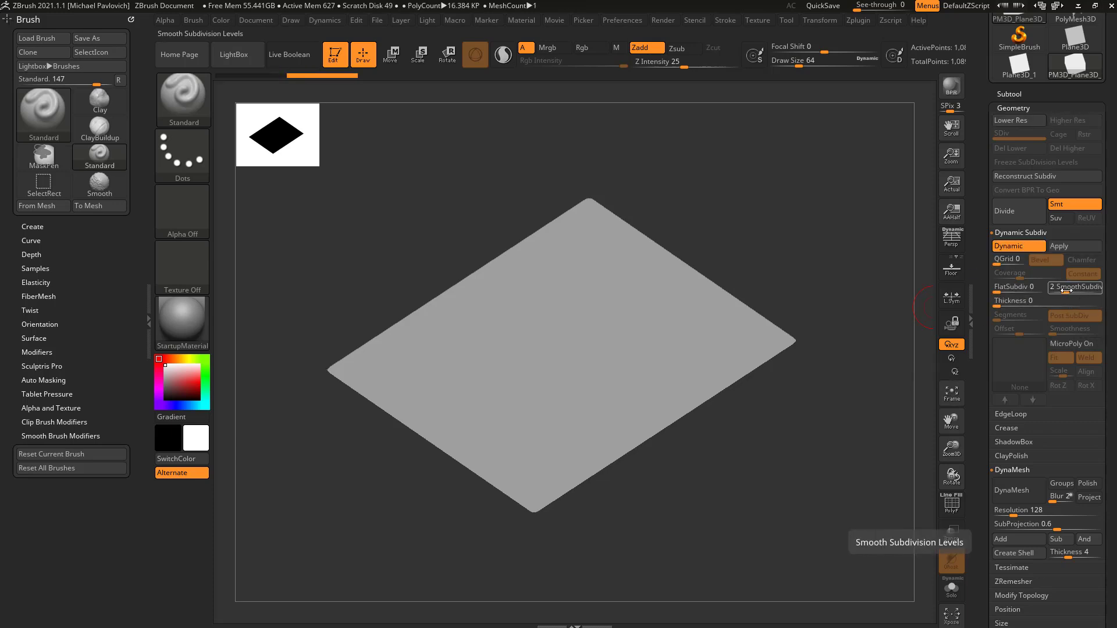
# Display the plane's polyframe with perspective off and reduce the Draw Size to 25.
pyautogui.click(951, 238)
pyautogui.click(951, 239)
pyautogui.click(951, 504)
pyautogui.moveTo(881, 382)
pyautogui.keyDown('alt'); pyautogui.mouseDown()
pyautogui.moveTo(898, 394)
pyautogui.moveTo(875, 409)
pyautogui.moveTo(861, 387)
pyautogui.mouseUp(); pyautogui.keyUp('alt')
pyautogui.press('s')
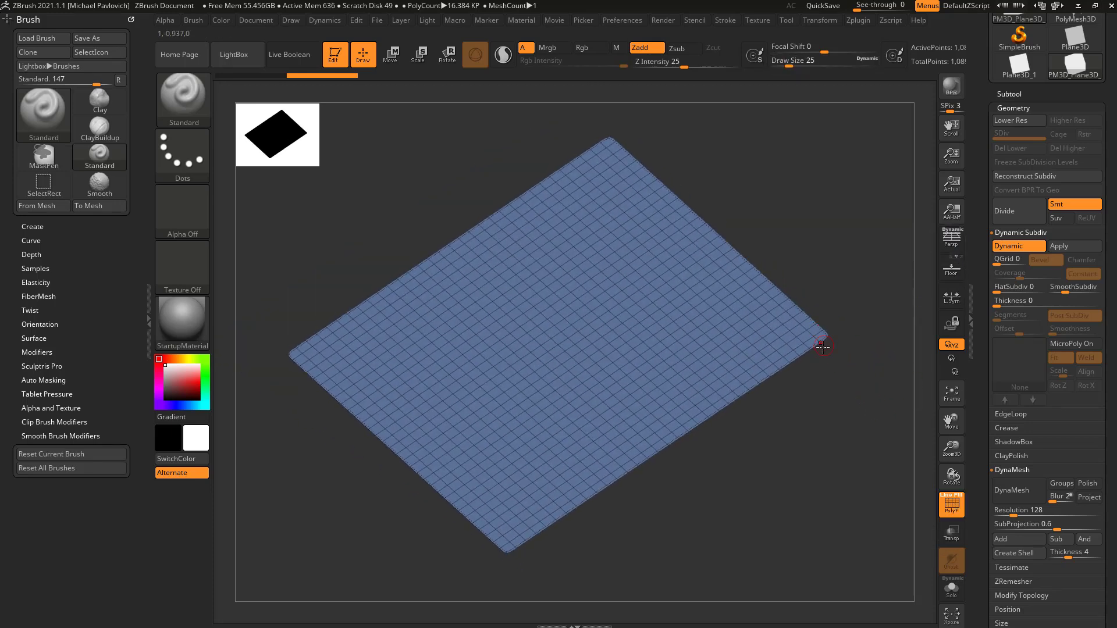
pyautogui.moveTo(853, 398)
pyautogui.mouseDown()
pyautogui.moveTo(838, 391)
pyautogui.moveTo(846, 386)
pyautogui.moveTo(849, 402)
pyautogui.mouseUp()
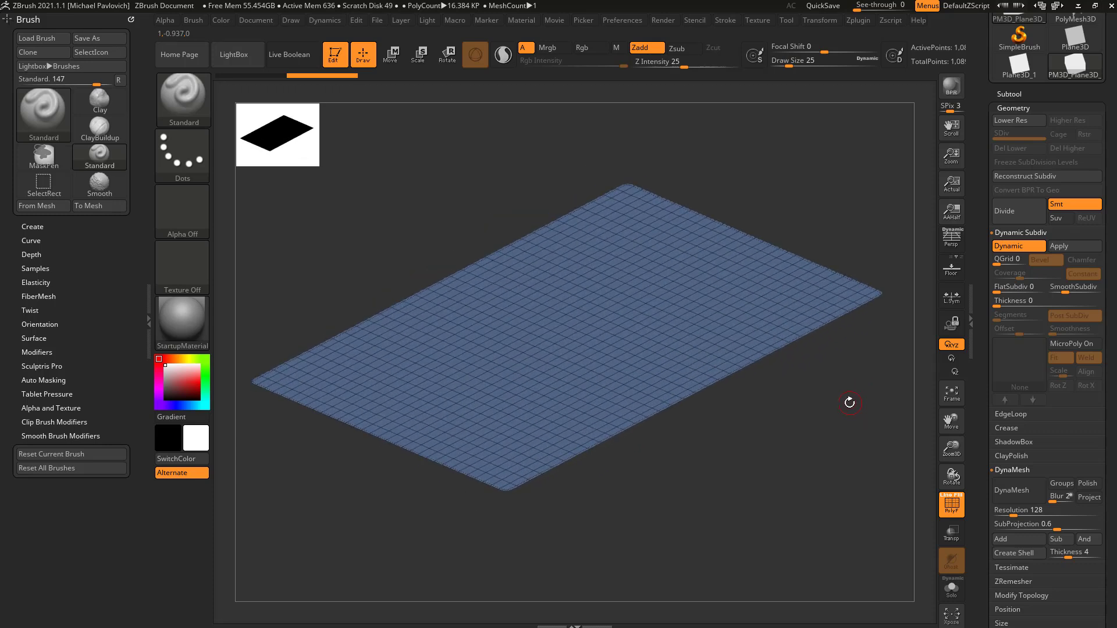
# Apply the SketchShaded2 material to the plane.
pyautogui.click(205, 337)
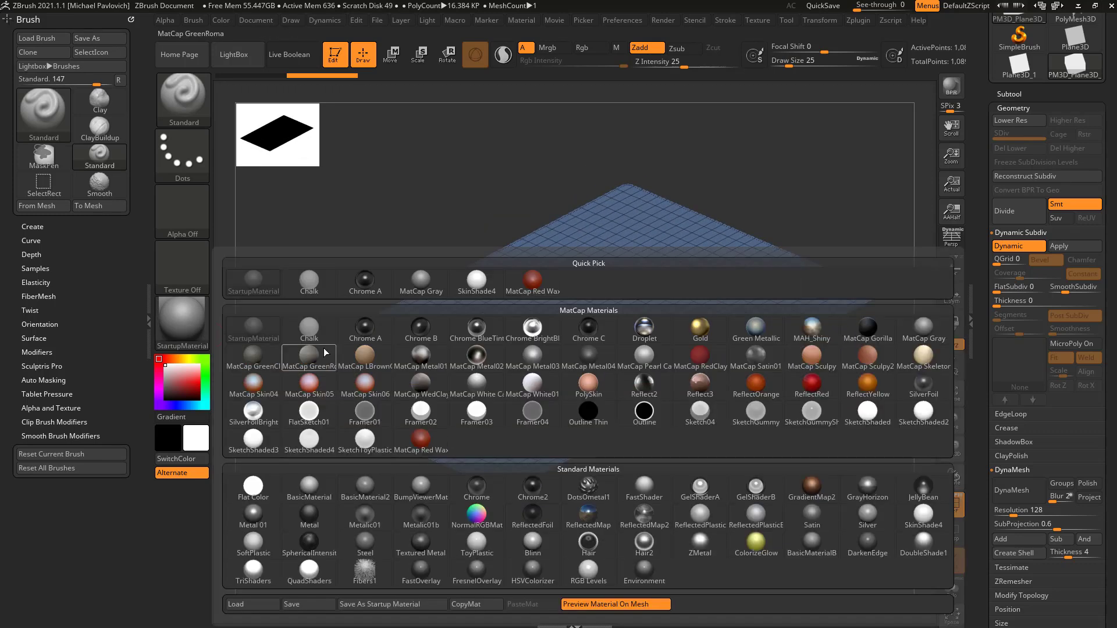
pyautogui.click(925, 418)
pyautogui.moveTo(840, 461); pyautogui.dragTo(860, 436)
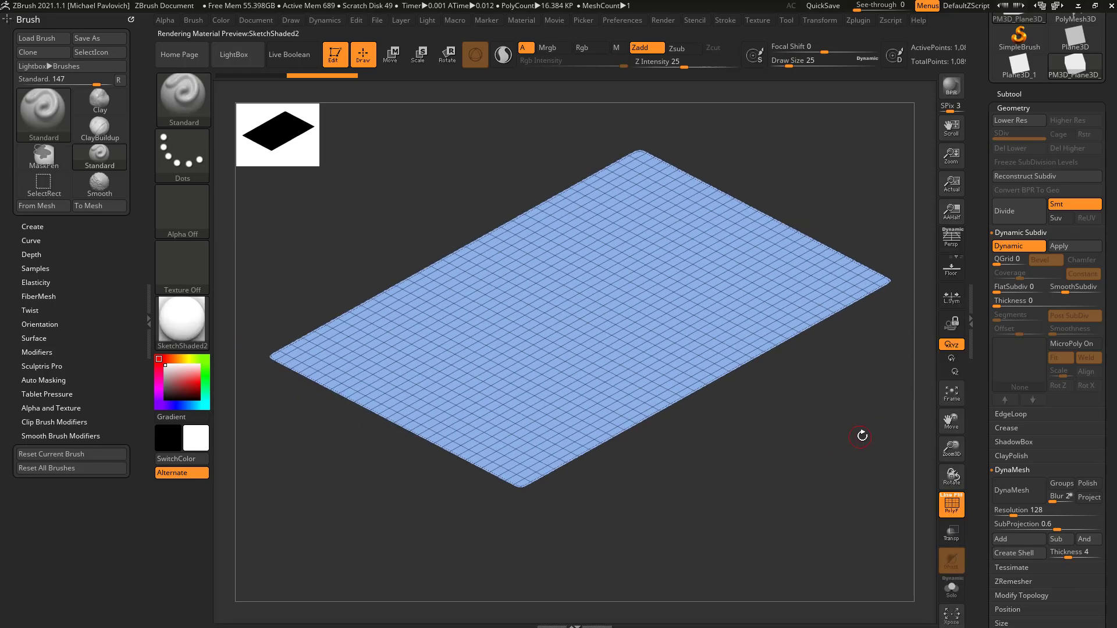
# Toggle Dynamic Subdiv off and on to compare the plane's original and smoothed wireframe.
pyautogui.click(1006, 247)
pyautogui.click(1007, 246)
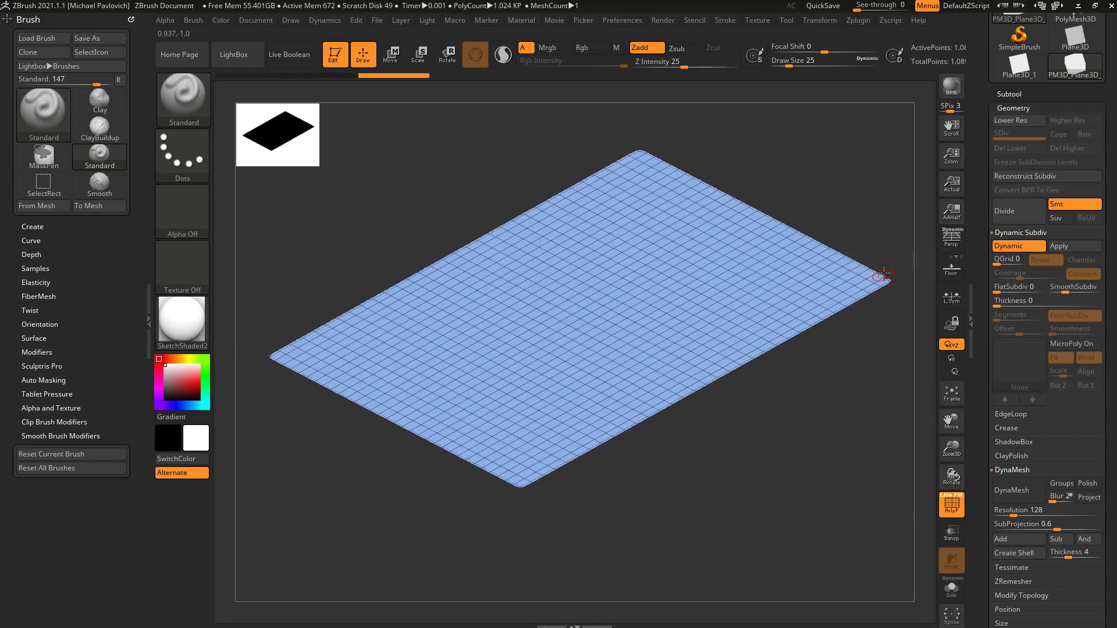
pyautogui.moveTo(887, 348); pyautogui.dragTo(888, 350)
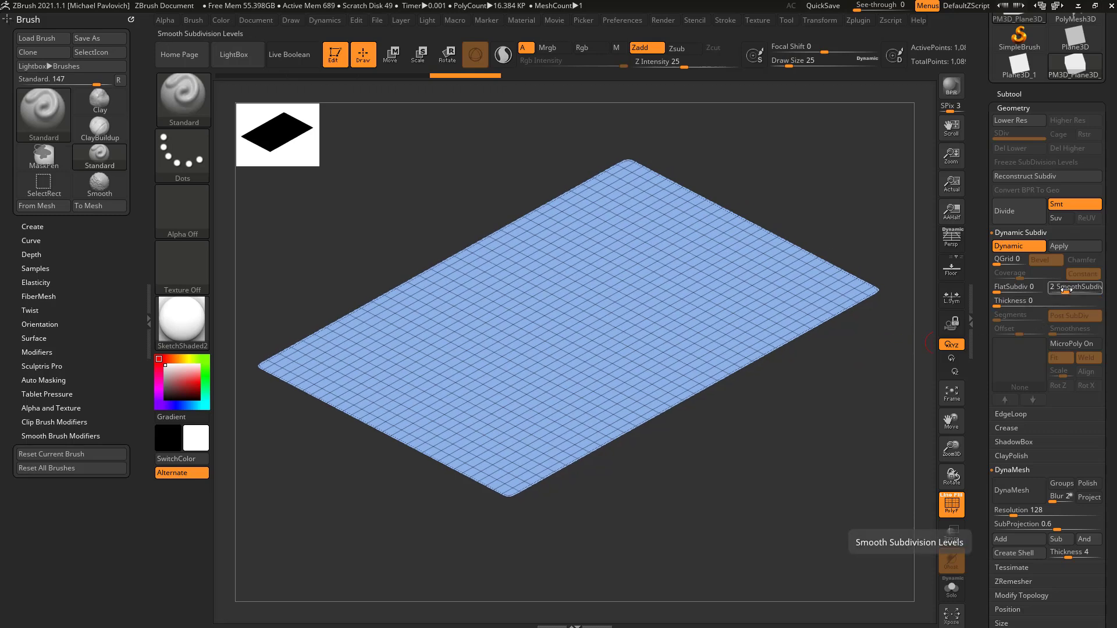
# Pull the middle of the plane up into a smooth hill with the Move brush.
pyautogui.moveTo(840, 387); pyautogui.dragTo(858, 364)
pyautogui.press('b')
pyautogui.press('m')
pyautogui.press('v')
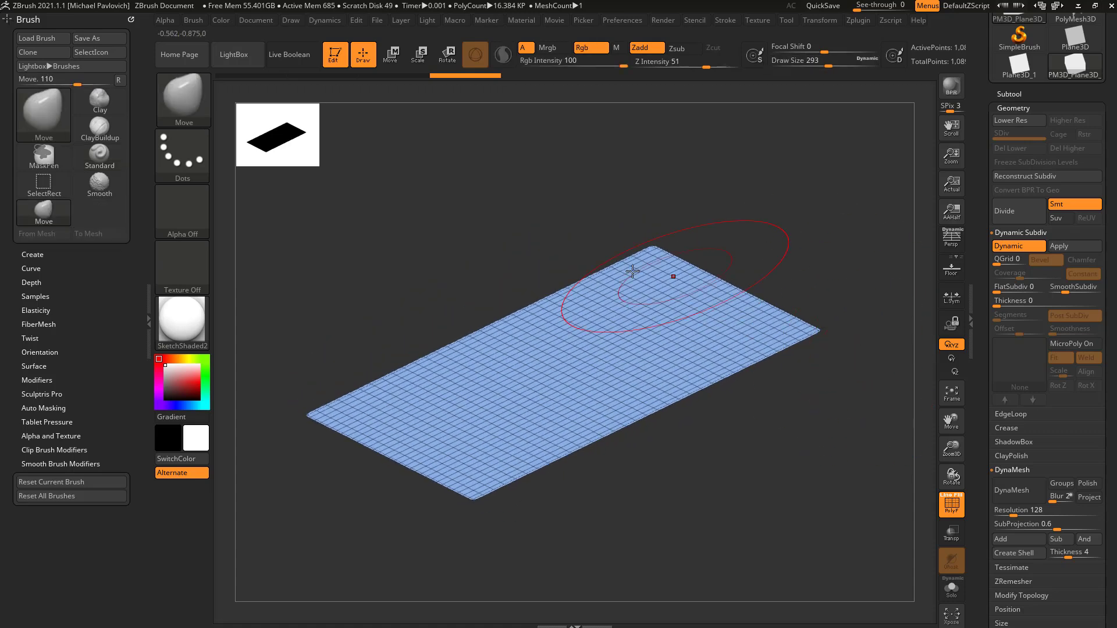
pyautogui.moveTo(603, 341); pyautogui.dragTo(568, 211)
# Hide the polyframe and assign StartupMaterial to the plane.
pyautogui.click(953, 502)
pyautogui.moveTo(883, 357); pyautogui.dragTo(847, 316)
pyautogui.click(182, 320)
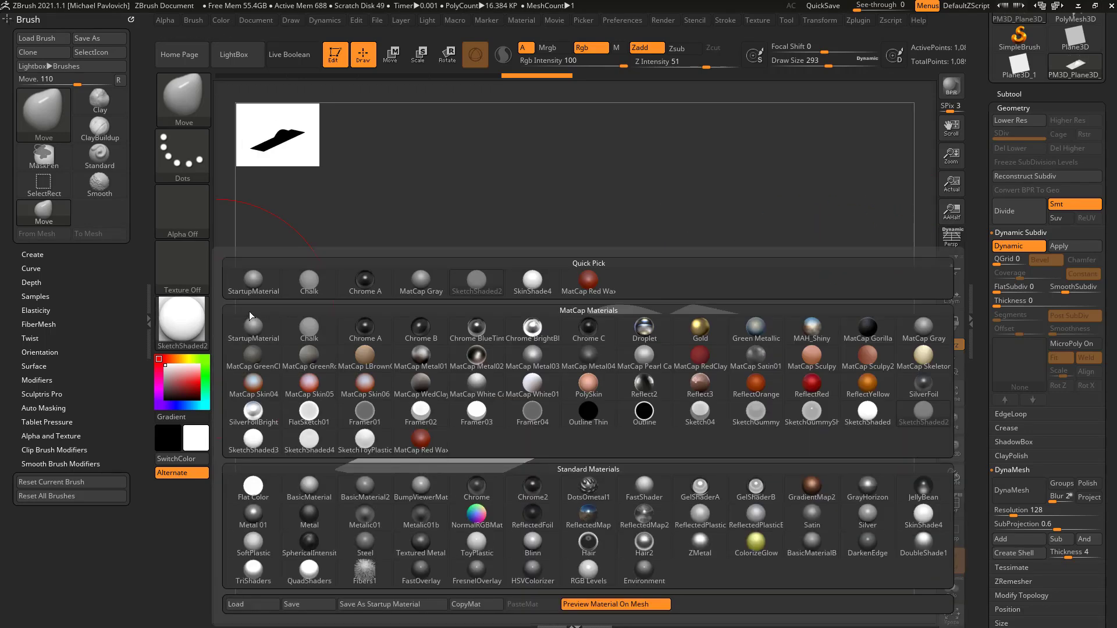
pyautogui.click(252, 326)
pyautogui.moveTo(803, 247)
pyautogui.mouseDown()
pyautogui.moveTo(812, 277)
pyautogui.moveTo(820, 272)
pyautogui.moveTo(763, 289)
pyautogui.mouseUp()
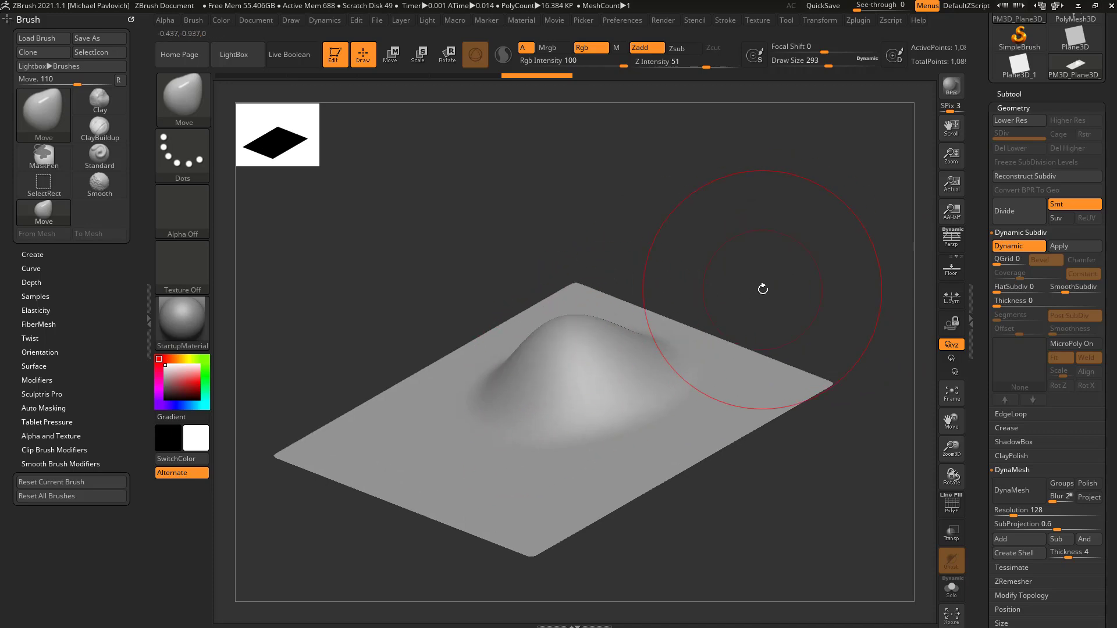
# Turn off Dynamic Subdiv, with Draw Size 23, and show the polyframe over the faceted hill.
pyautogui.click(1017, 250)
pyautogui.press('s')
pyautogui.click(791, 276)
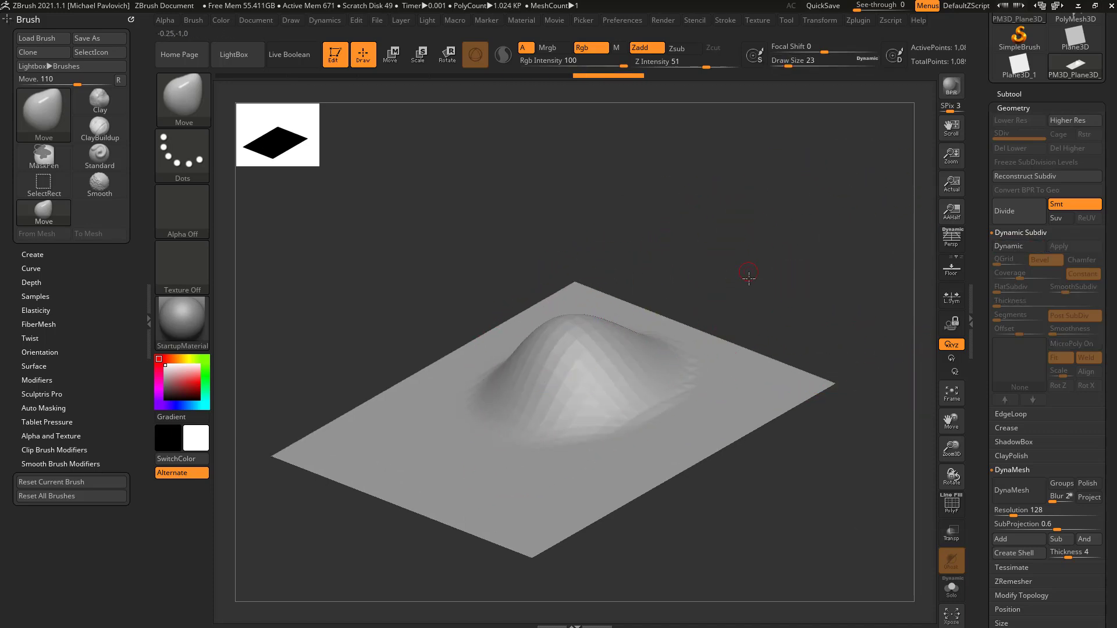
pyautogui.moveTo(749, 269); pyautogui.dragTo(659, 319)
pyautogui.moveTo(813, 310); pyautogui.dragTo(844, 337)
pyautogui.click(951, 504)
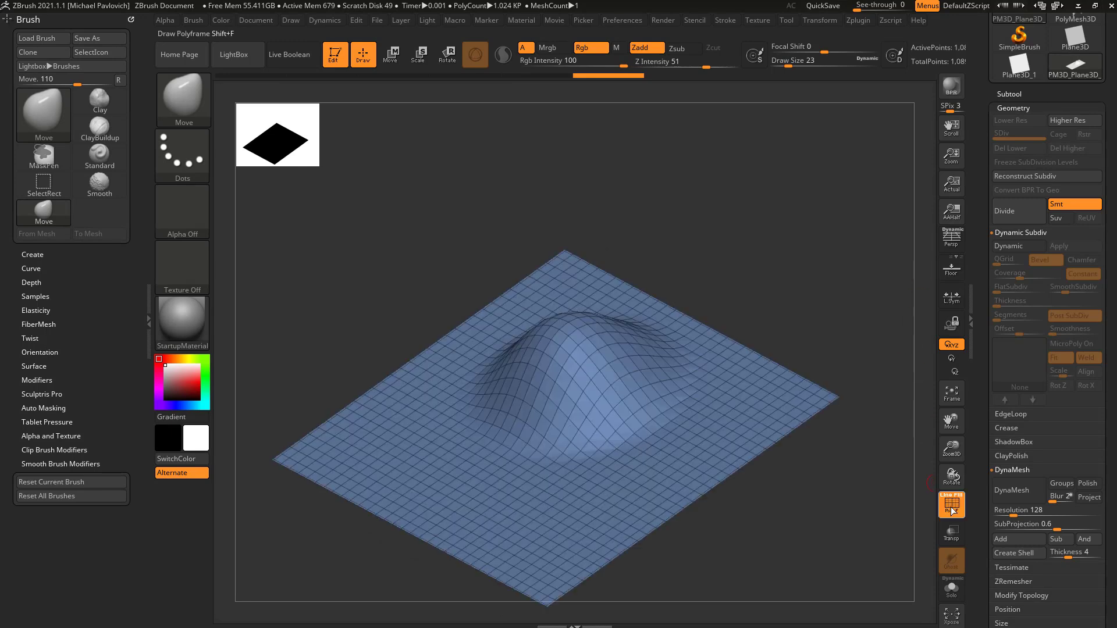
# Turn Dynamic Subdiv back on and examine the smoothed hill against its wireframe.
pyautogui.click(1015, 249)
pyautogui.keyDown('alt'); pyautogui.moveTo(690, 337); pyautogui.dragTo(703, 325); pyautogui.keyUp('alt')
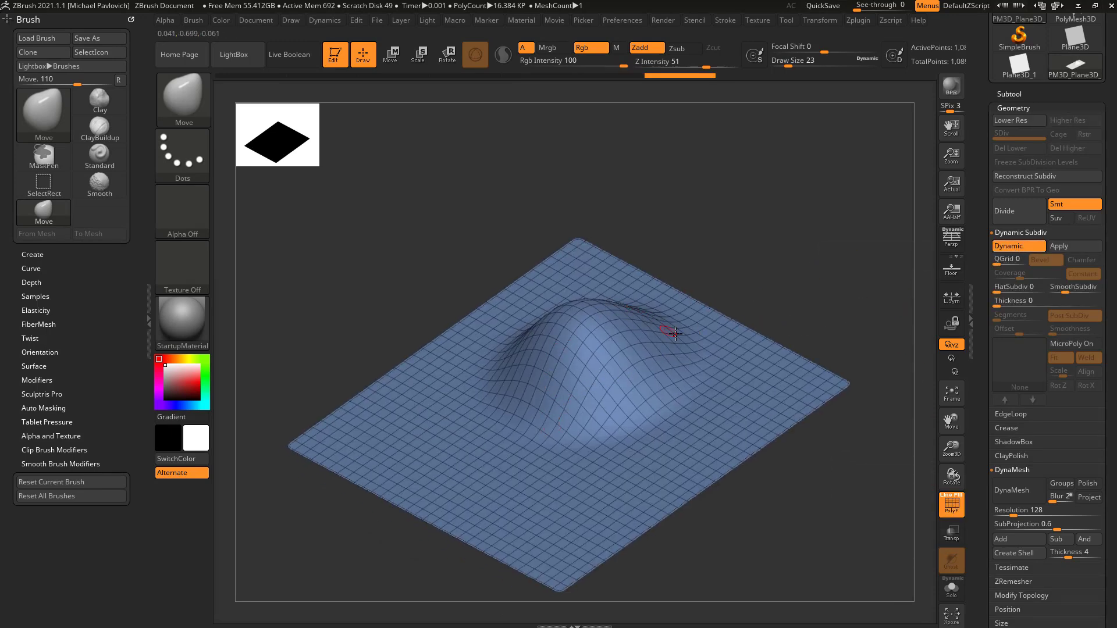
pyautogui.moveTo(810, 308); pyautogui.dragTo(837, 300)
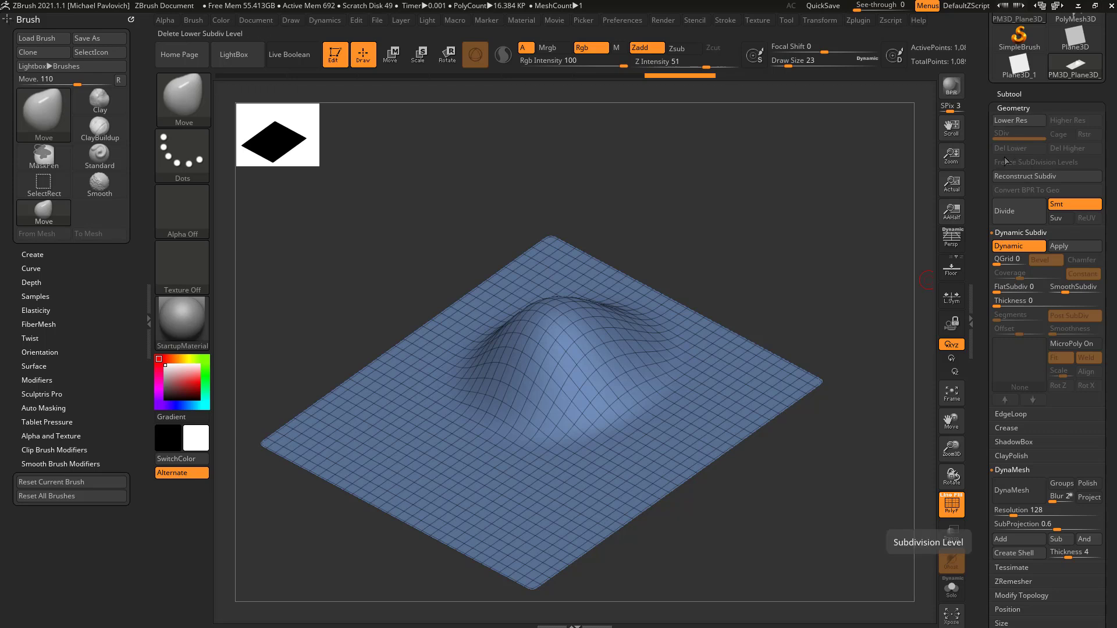
# Turn off Dynamic Subdiv and divide the plane's real geometry up to SDiv 3.
pyautogui.click(1023, 211)
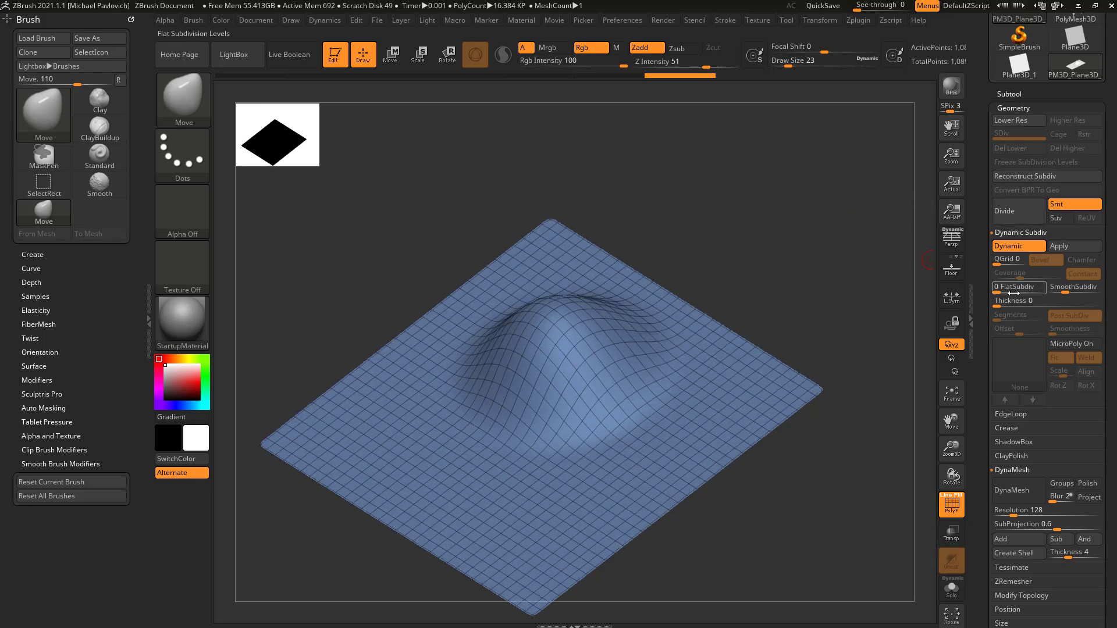
pyautogui.click(1027, 248)
pyautogui.click(1016, 208)
pyautogui.press('s')
pyautogui.moveTo(885, 368)
pyautogui.mouseDown()
pyautogui.moveTo(907, 368)
pyautogui.moveTo(879, 373)
pyautogui.moveTo(882, 399)
pyautogui.mouseUp()
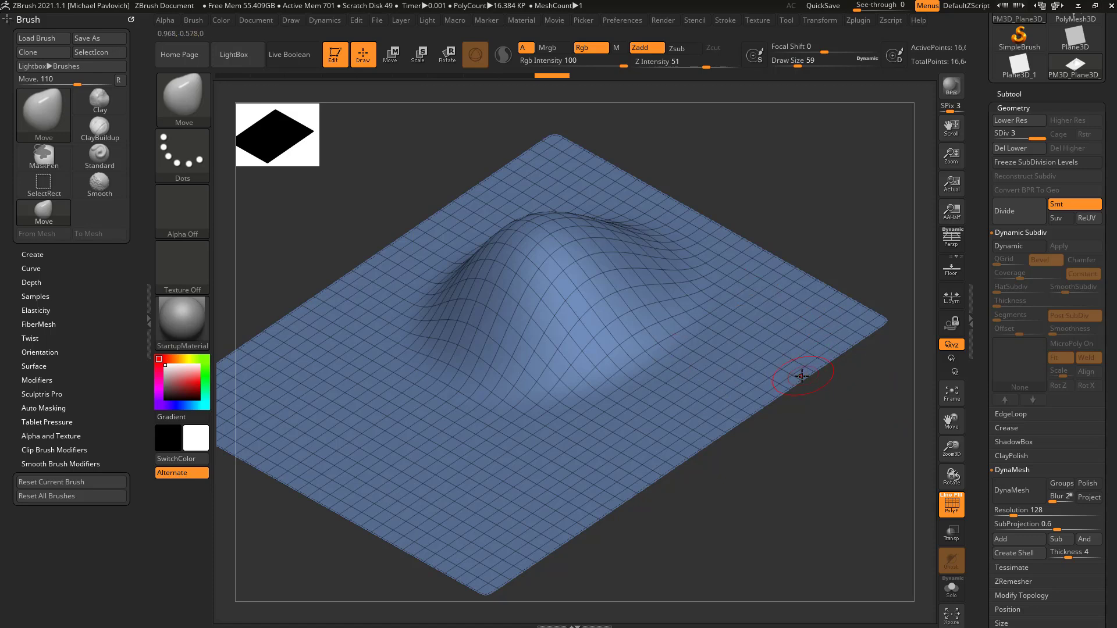
# Select the ZModeler brush and try Extrude on the subdivided mesh's edges and polygons, targeting Polygroup All.
pyautogui.press('b')
pyautogui.press('z')
pyautogui.press('m')
pyautogui.press('space')
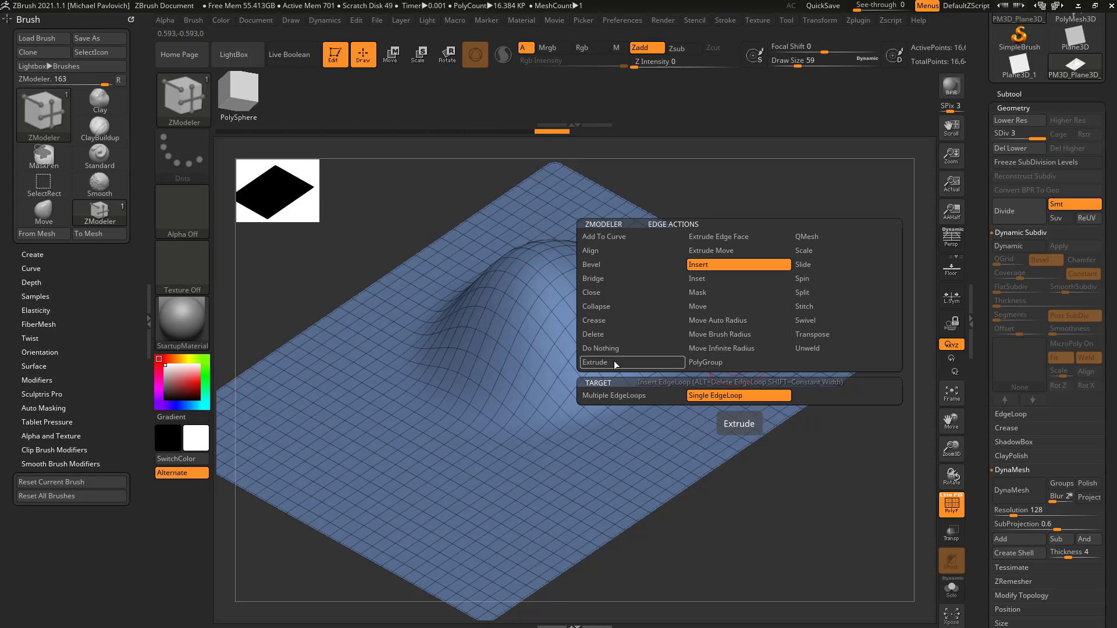
pyautogui.click(614, 364)
pyautogui.press('space')
pyautogui.click(845, 314)
pyautogui.click(757, 361)
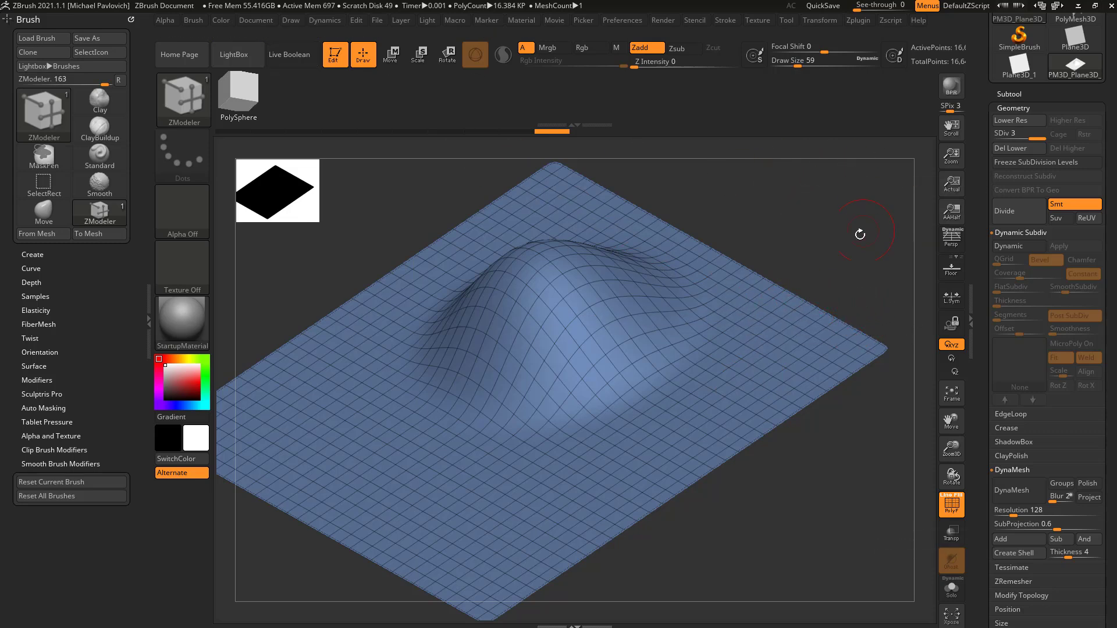
# Undo the plane's geometry divisions.
pyautogui.keyDown('alt'); pyautogui.moveTo(854, 188); pyautogui.dragTo(807, 207); pyautogui.keyUp('alt')
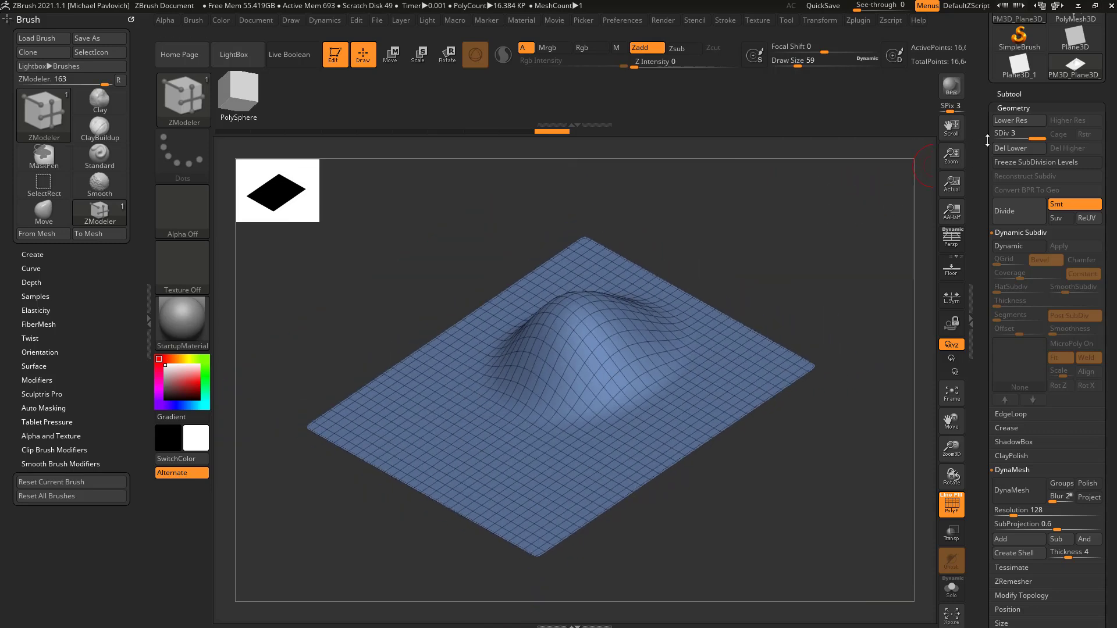
pyautogui.click(1006, 134)
pyautogui.moveTo(887, 171); pyautogui.dragTo(679, 308)
pyautogui.moveTo(742, 267); pyautogui.dragTo(777, 304)
pyautogui.keyDown('alt'); pyautogui.moveTo(839, 245); pyautogui.dragTo(877, 258); pyautogui.keyUp('alt')
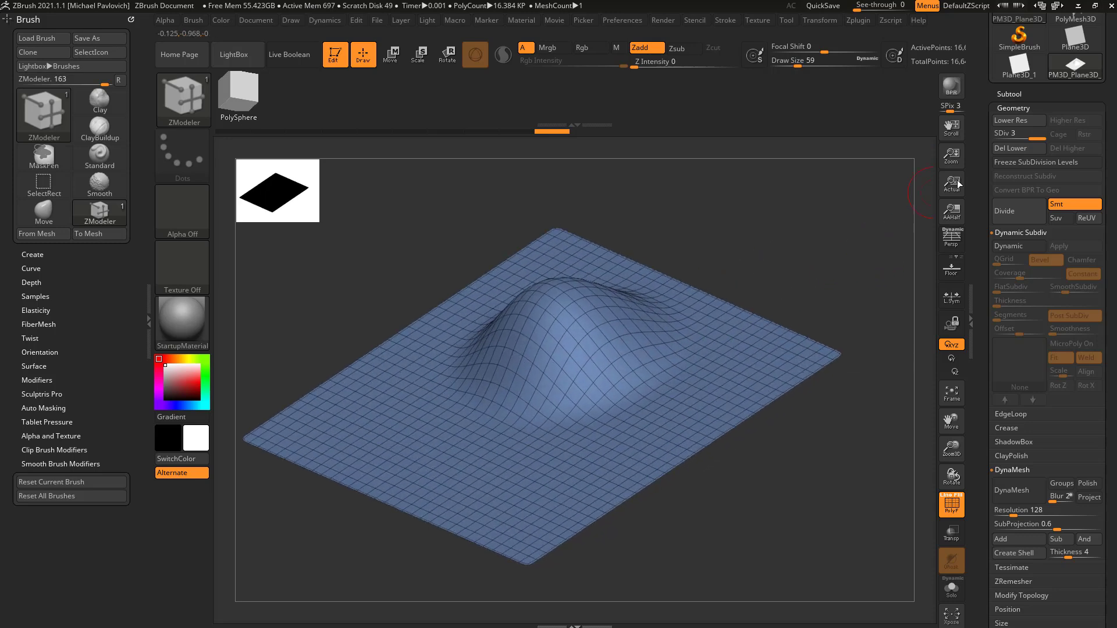
pyautogui.hotkey('ctrl', 'z')
pyautogui.hotkey('ctrl', 'z')
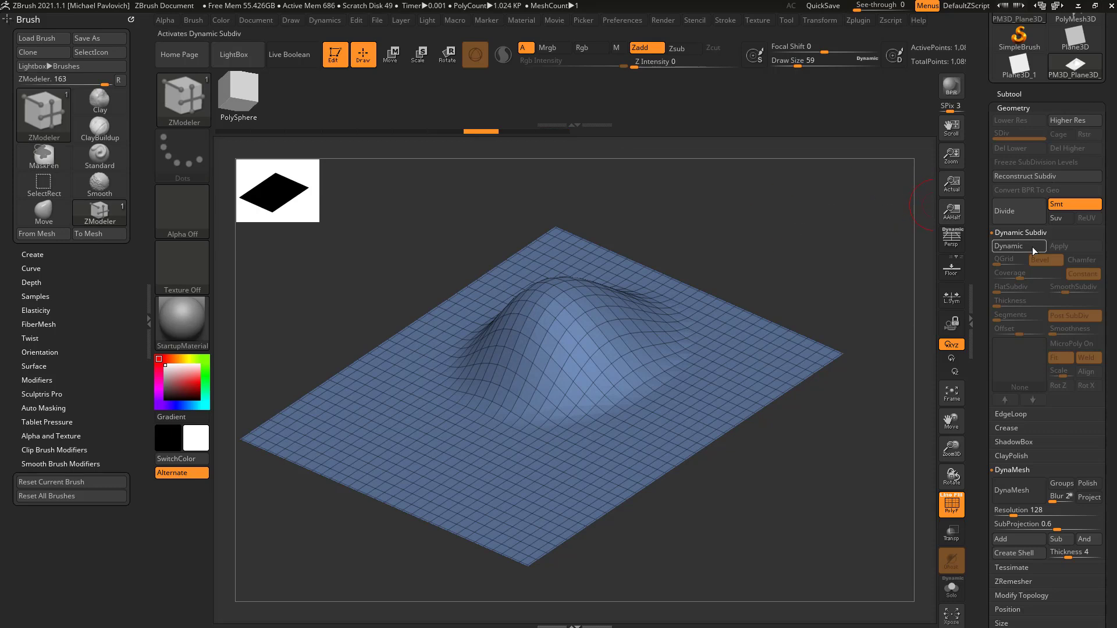
# Hide the polyframe and activate Dynamic Subdiv on the hill mesh, choosing Always YES for auto-activation.
pyautogui.click(1026, 245)
pyautogui.moveTo(937, 263)
pyautogui.mouseDown()
pyautogui.moveTo(853, 450)
pyautogui.moveTo(770, 321)
pyautogui.moveTo(878, 302)
pyautogui.moveTo(875, 263)
pyautogui.mouseUp()
pyautogui.hotkey('shift', 'f')
pyautogui.hotkey('shift', 'd')
pyautogui.press('d')
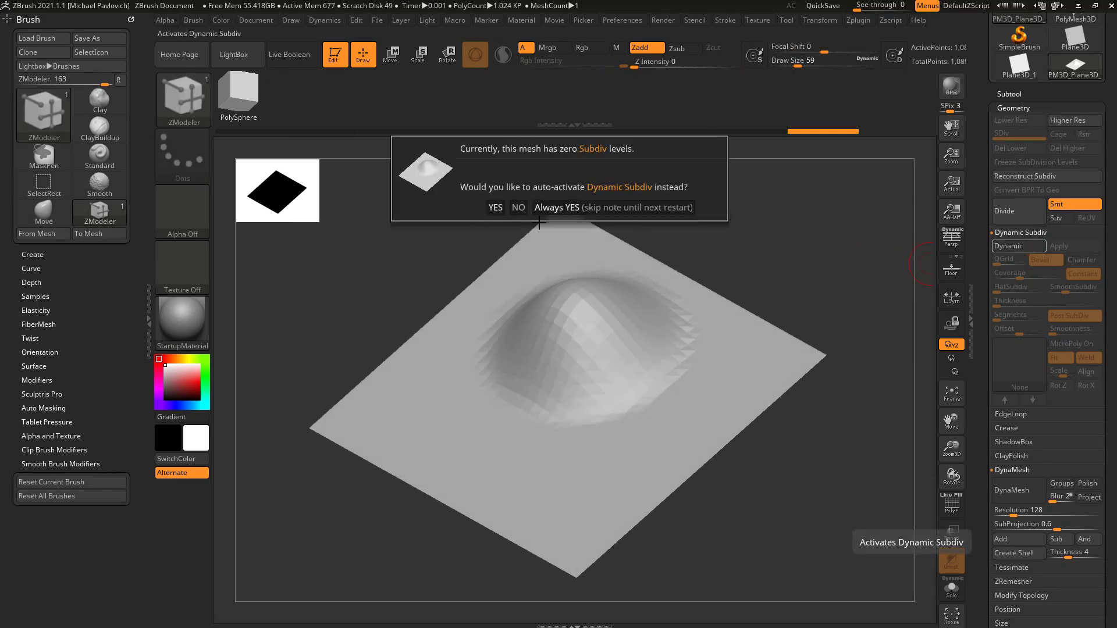
pyautogui.click(569, 207)
pyautogui.moveTo(876, 318)
pyautogui.mouseDown()
pyautogui.moveTo(877, 300)
pyautogui.moveTo(850, 295)
pyautogui.moveTo(913, 290)
pyautogui.moveTo(883, 294)
pyautogui.mouseUp()
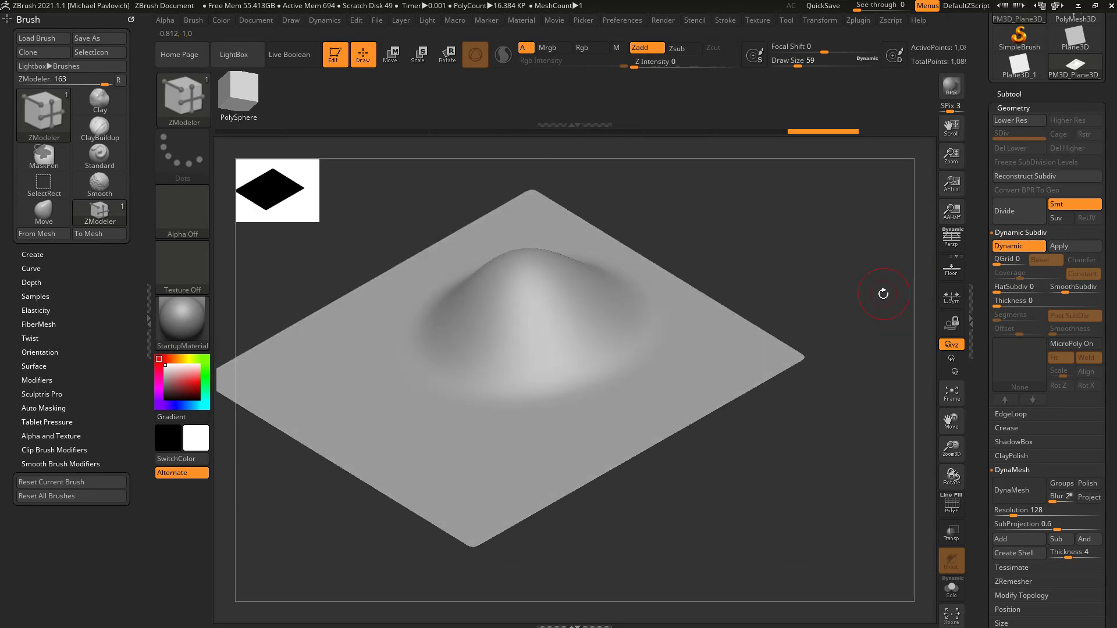
# Turn off Dynamic Subdiv and extrude the whole plane into a thin slab using ZModeler's Polygroup All target.
pyautogui.hotkey('shift', 'd')
pyautogui.press('p')
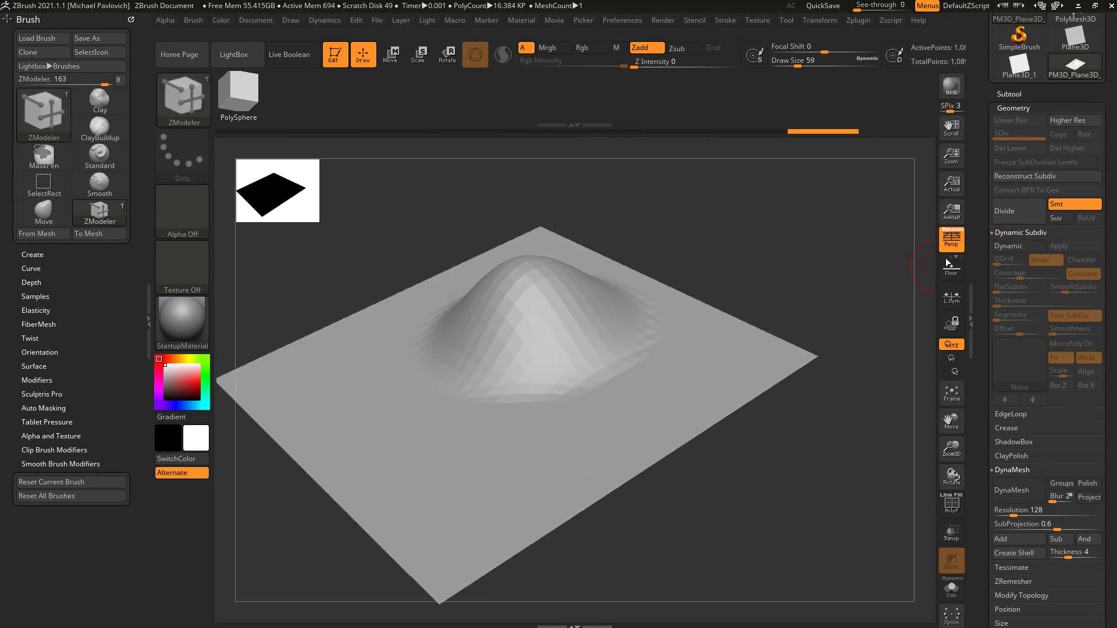
pyautogui.click(952, 505)
pyautogui.keyDown('alt'); pyautogui.moveTo(869, 411); pyautogui.dragTo(742, 365); pyautogui.keyUp('alt')
pyautogui.press('space')
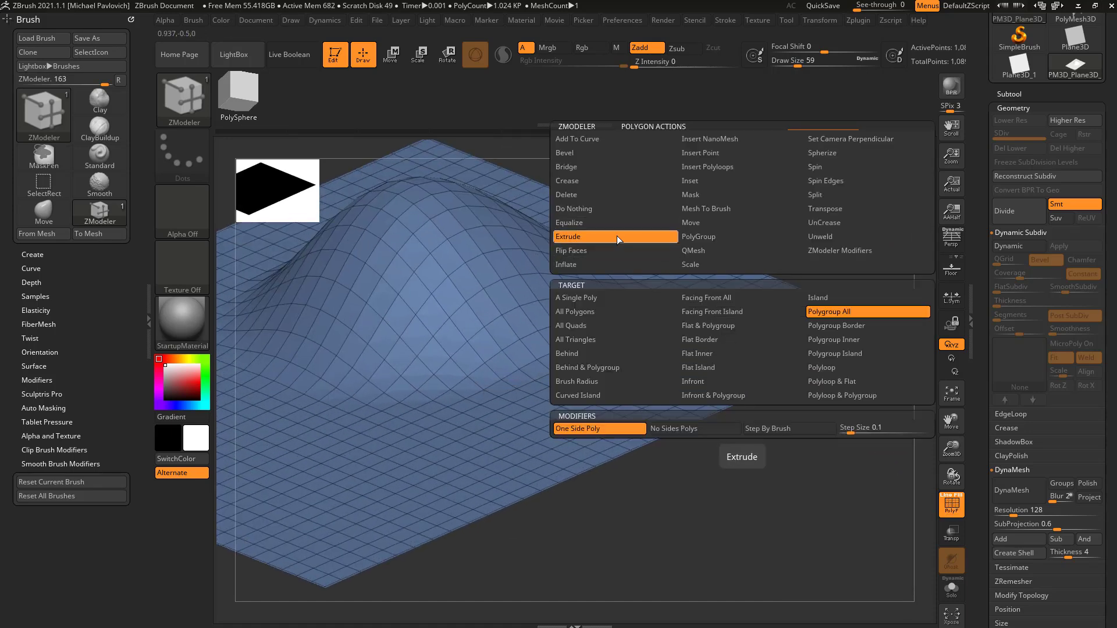
pyautogui.moveTo(764, 370); pyautogui.dragTo(767, 356)
# Mark a short strip of polygons near the slab's front edge and extrude it upward.
pyautogui.keyDown('alt'); pyautogui.moveTo(815, 391); pyautogui.dragTo(821, 438); pyautogui.keyUp('alt')
pyautogui.keyDown('alt'); pyautogui.moveTo(833, 391); pyautogui.dragTo(851, 448); pyautogui.keyUp('alt')
pyautogui.keyDown('alt'); pyautogui.moveTo(746, 367); pyautogui.dragTo(618, 438); pyautogui.keyUp('alt')
pyautogui.moveTo(664, 411); pyautogui.dragTo(664, 391)
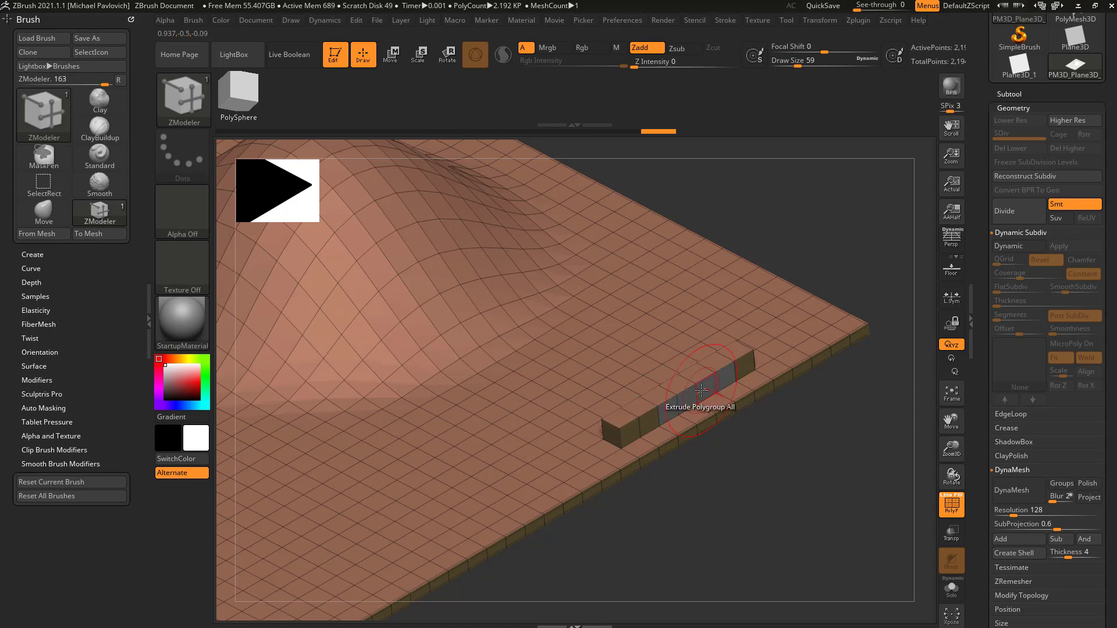
# Reshape the middle faces on the raised strip's outer side with ZModeler's QMesh action, targeting Polygroup All.
pyautogui.press('space')
pyautogui.click(652, 250)
pyautogui.click(809, 314)
pyautogui.moveTo(692, 395); pyautogui.dragTo(745, 431)
pyautogui.keyDown('ctrl'); pyautogui.moveTo(833, 444); pyautogui.dragTo(790, 428, button='right'); pyautogui.keyUp('ctrl')
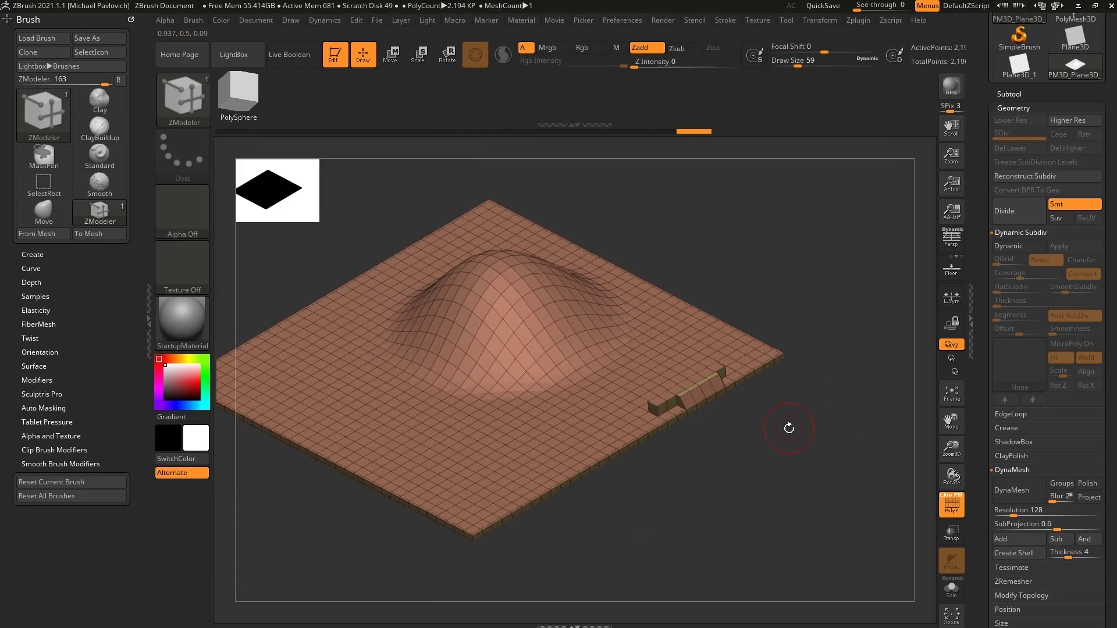
# Turn on Dynamic Subdiv and hide the polyframe to inspect the smoothed slab and raised strip.
pyautogui.click(1009, 246)
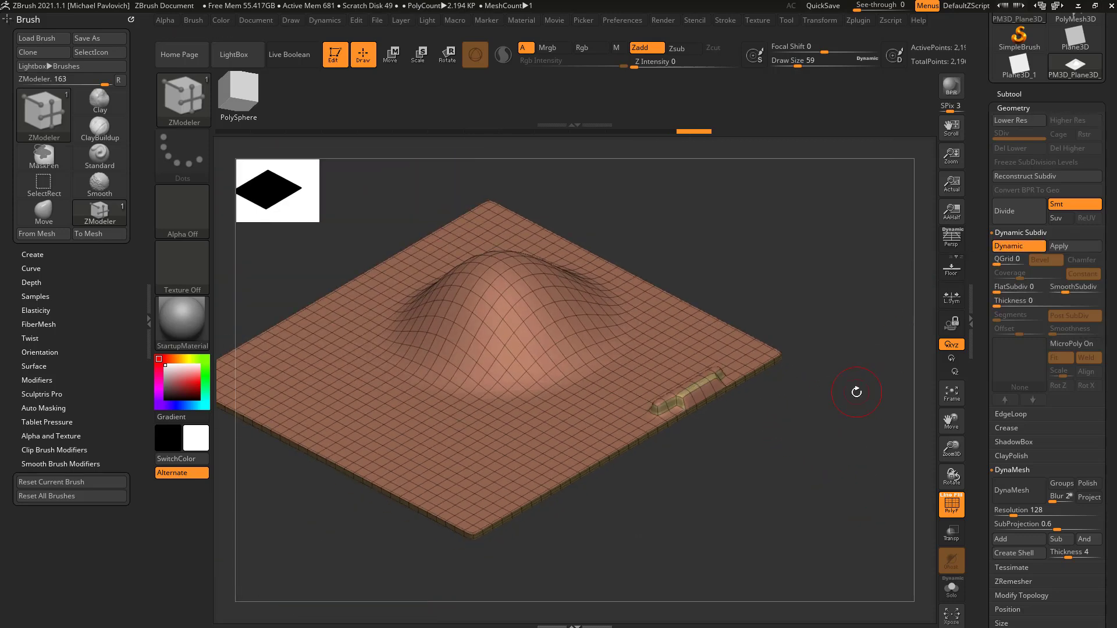
pyautogui.hotkey('shift', 'f')
pyautogui.moveTo(877, 457); pyautogui.dragTo(881, 313)
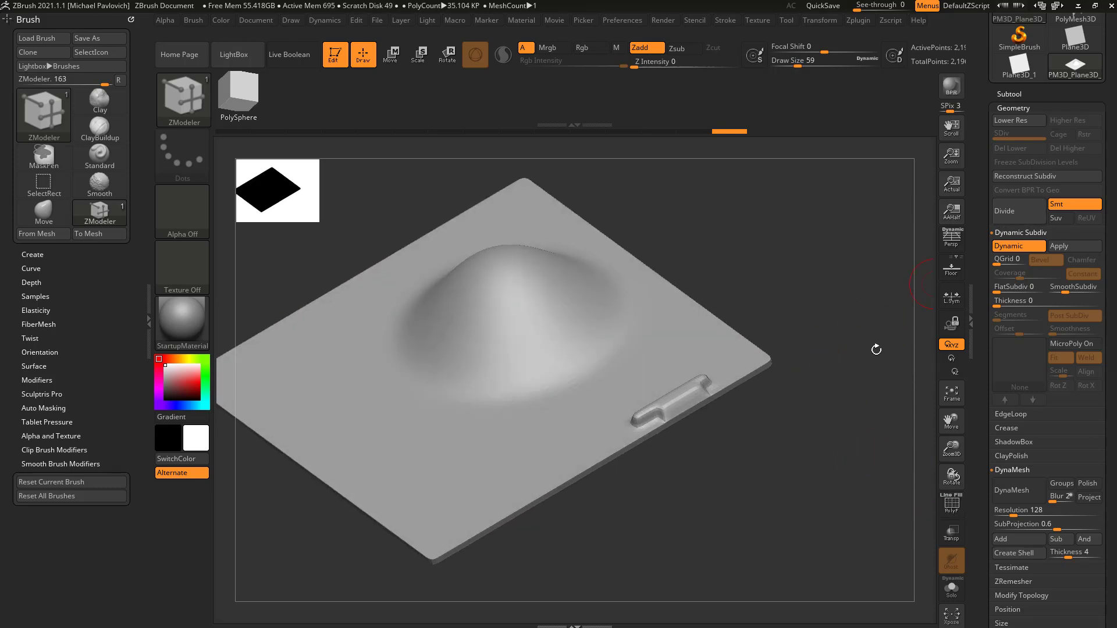
pyautogui.moveTo(853, 372); pyautogui.dragTo(859, 375)
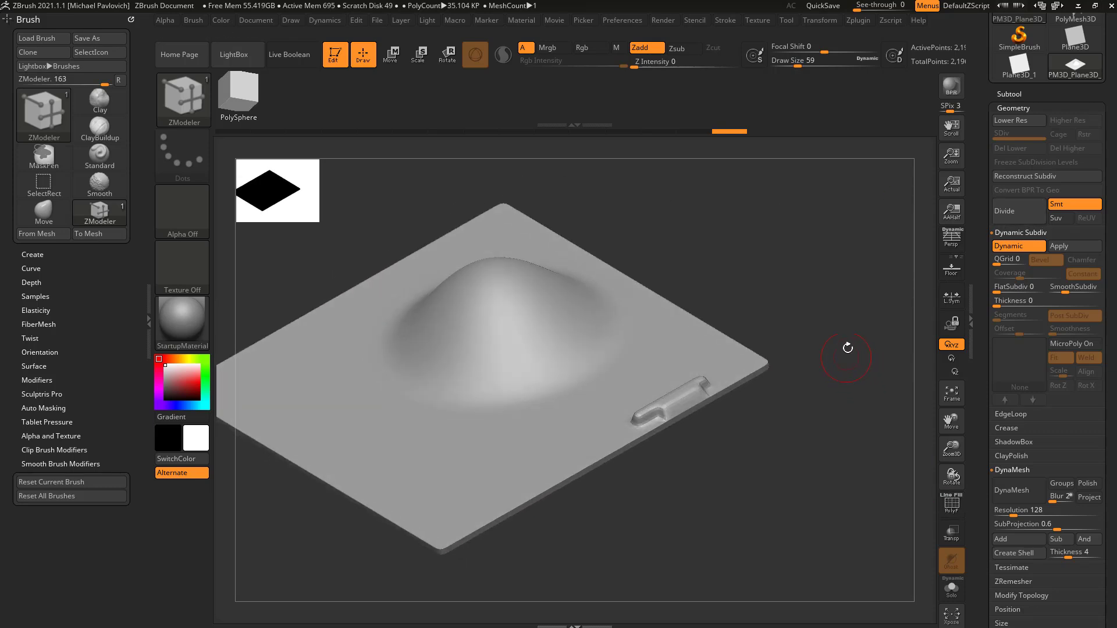
# Toggle Dynamic Subdiv repeatedly, ending with it off, to compare the faceted and smoothed slab; set Draw Size to 29.
pyautogui.hotkey('shift', 'd')
pyautogui.moveTo(789, 376); pyautogui.dragTo(925, 291)
pyautogui.click(952, 508)
pyautogui.click(952, 508)
pyautogui.press('s')
pyautogui.moveTo(843, 407); pyautogui.dragTo(836, 407)
pyautogui.moveTo(838, 409); pyautogui.dragTo(852, 423)
pyautogui.press('d')
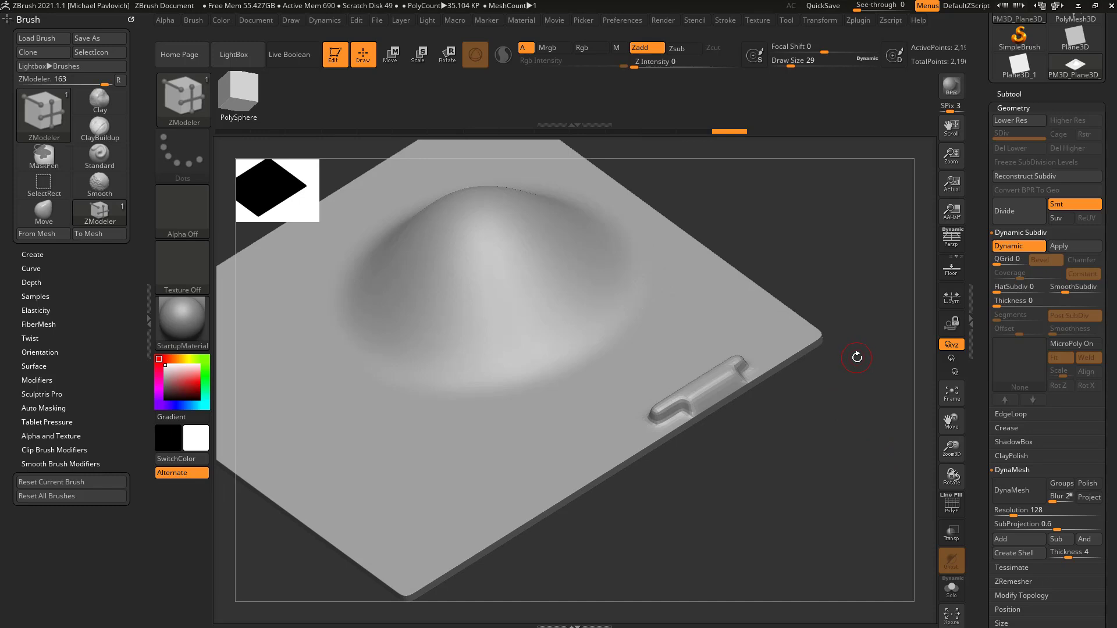
pyautogui.hotkey('shift', 'd')
pyautogui.moveTo(856, 357); pyautogui.dragTo(870, 399)
pyautogui.moveTo(900, 333); pyautogui.dragTo(906, 371)
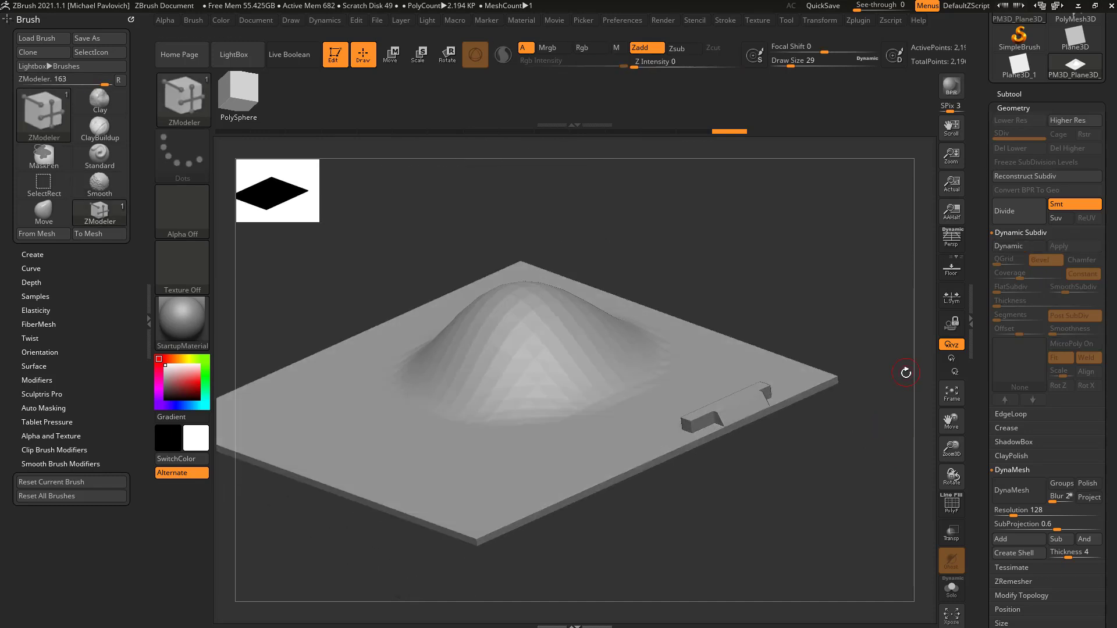
# Step the undo history back to the original flat plane.
pyautogui.moveTo(724, 131); pyautogui.dragTo(166, 148)
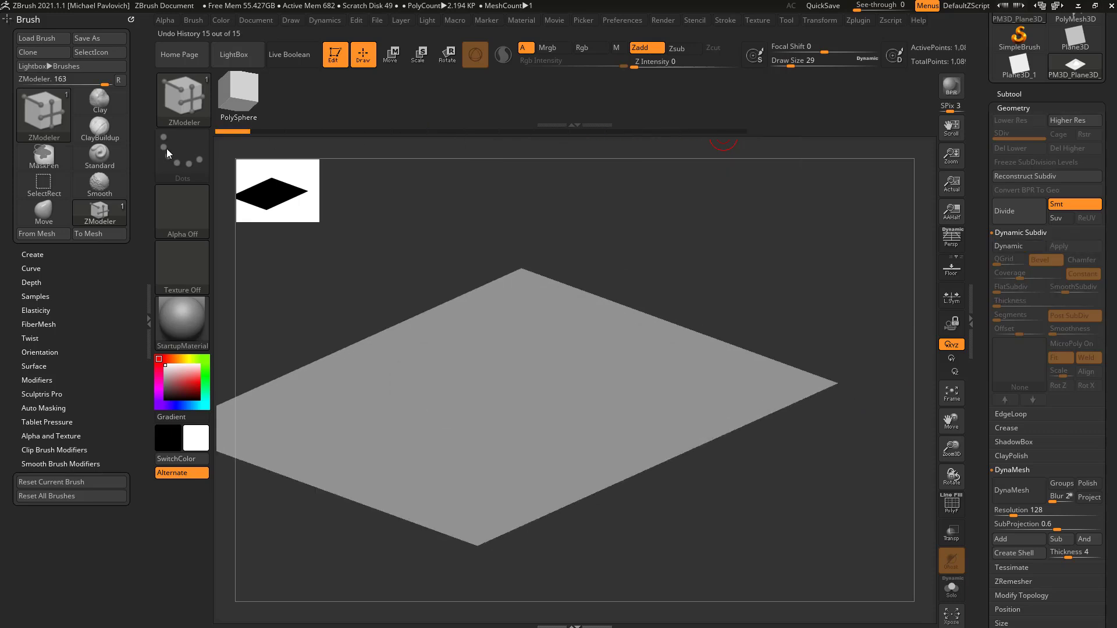
pyautogui.moveTo(283, 142); pyautogui.dragTo(829, 233)
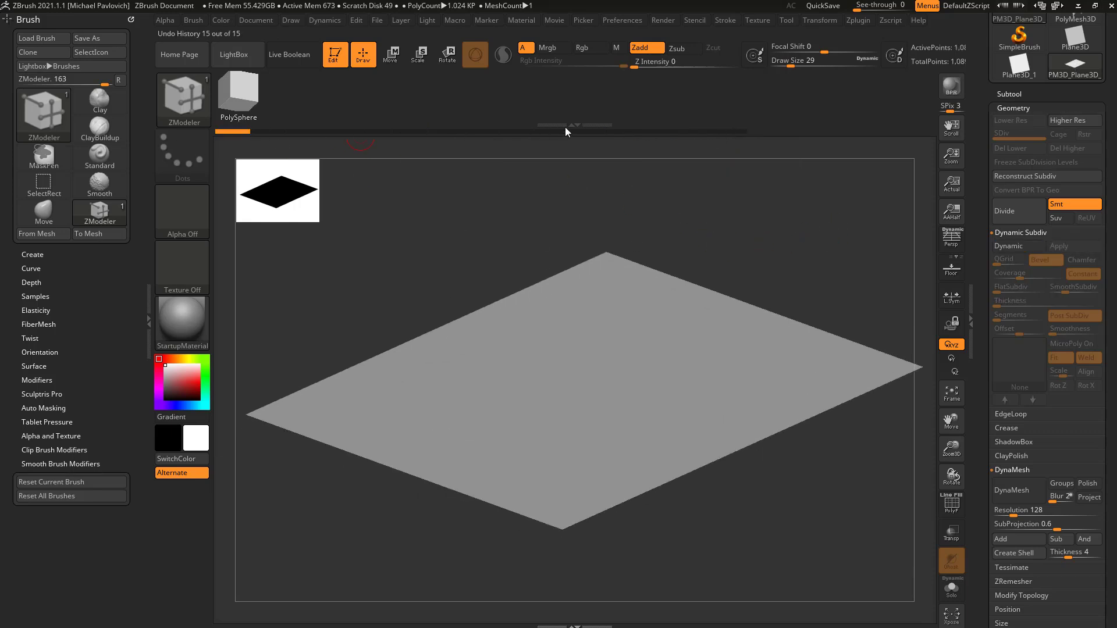
# Show the plane's polyframe, turn on Dynamic Subdiv and set its Thickness to about 0.00532.
pyautogui.hotkey('shift', 'f')
pyautogui.moveTo(855, 506); pyautogui.dragTo(858, 462)
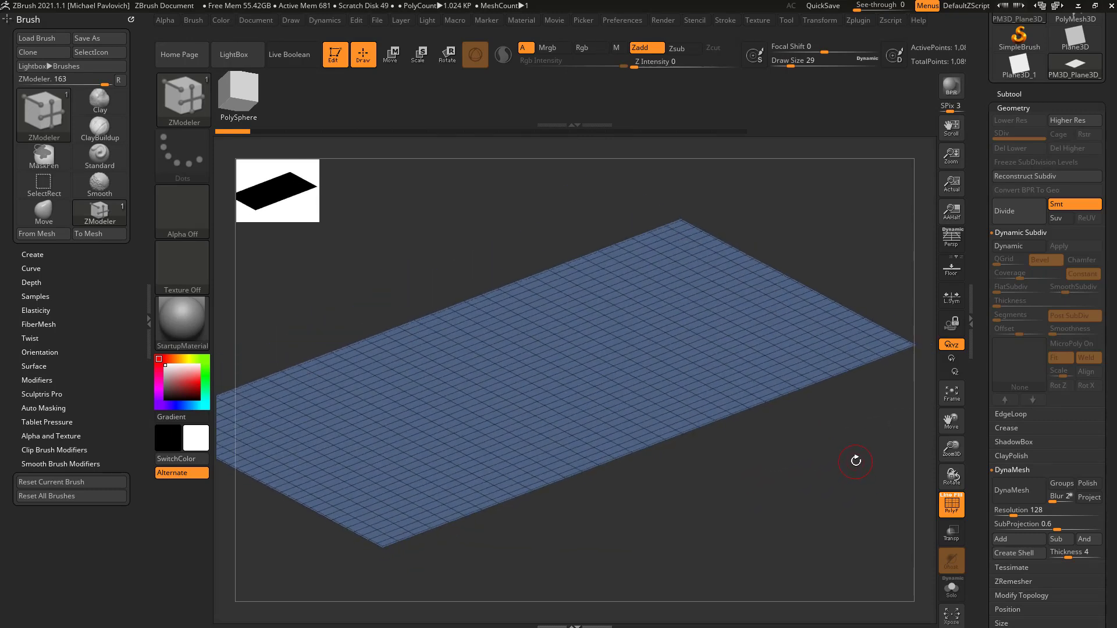
pyautogui.click(1019, 245)
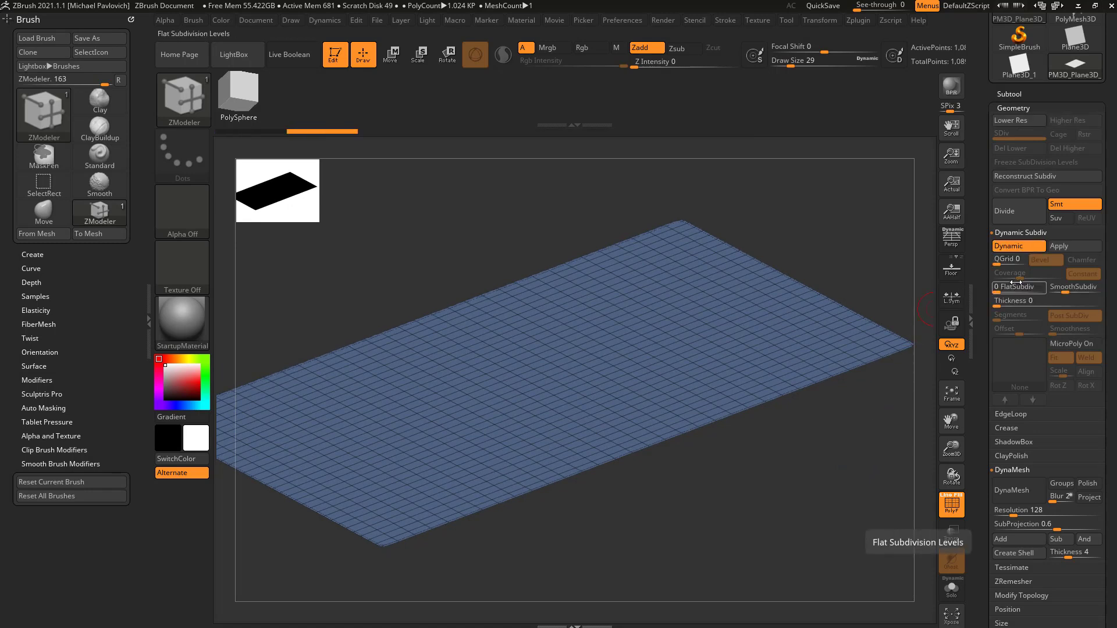
pyautogui.moveTo(821, 441)
pyautogui.keyDown('alt'); pyautogui.mouseDown()
pyautogui.moveTo(840, 419)
pyautogui.moveTo(857, 429)
pyautogui.moveTo(825, 440)
pyautogui.mouseUp(); pyautogui.keyUp('alt')
pyautogui.moveTo(1006, 303)
pyautogui.mouseDown()
pyautogui.moveTo(1047, 302)
pyautogui.moveTo(1024, 302)
pyautogui.mouseUp()
pyautogui.moveTo(847, 432); pyautogui.dragTo(902, 379)
# Hide the polyframe and set the plane's Dynamic Subdiv Thickness to about 0.00628, checking it edge-on.
pyautogui.hotkey('shift', 'f')
pyautogui.moveTo(820, 504)
pyautogui.keyDown('alt'); pyautogui.mouseDown()
pyautogui.moveTo(830, 503)
pyautogui.moveTo(820, 444)
pyautogui.moveTo(838, 506)
pyautogui.mouseUp(); pyautogui.keyUp('alt')
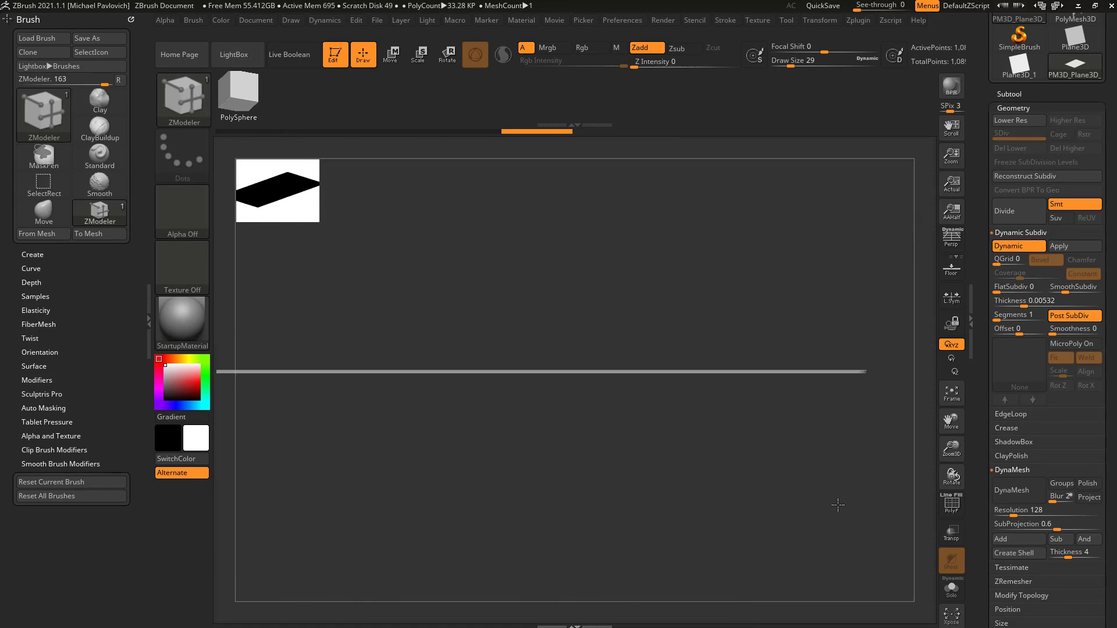
pyautogui.keyDown('alt'); pyautogui.moveTo(787, 265); pyautogui.dragTo(852, 309); pyautogui.keyUp('alt')
pyautogui.keyDown('shift'); pyautogui.moveTo(708, 420); pyautogui.dragTo(763, 369); pyautogui.keyUp('shift')
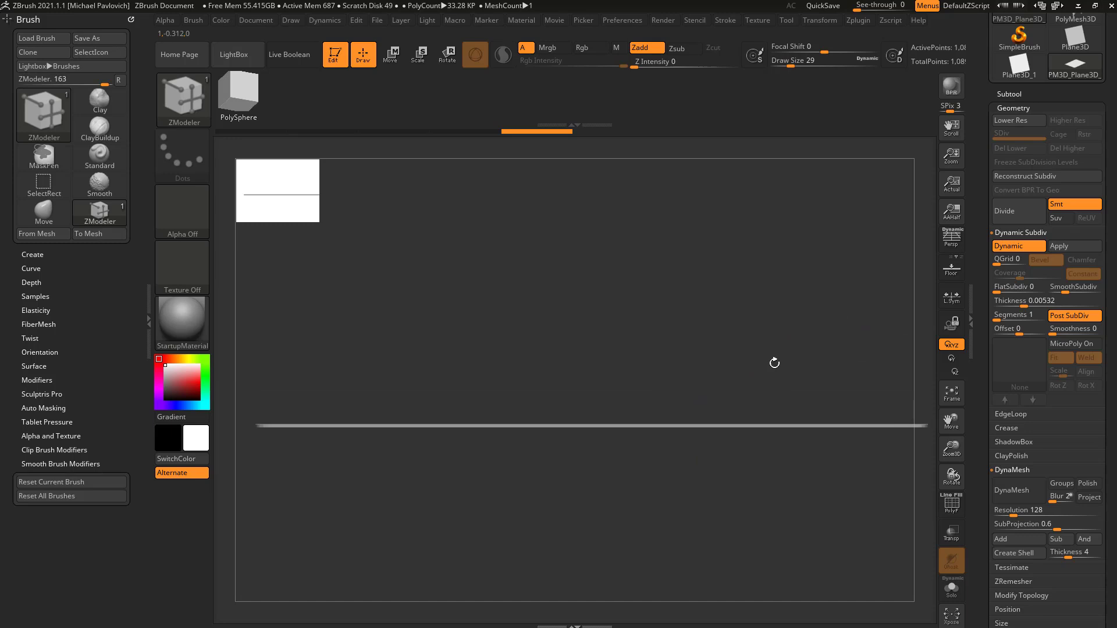
pyautogui.moveTo(1023, 304)
pyautogui.mouseDown()
pyautogui.moveTo(1047, 303)
pyautogui.moveTo(1021, 303)
pyautogui.mouseUp()
pyautogui.moveTo(866, 331); pyautogui.dragTo(881, 314)
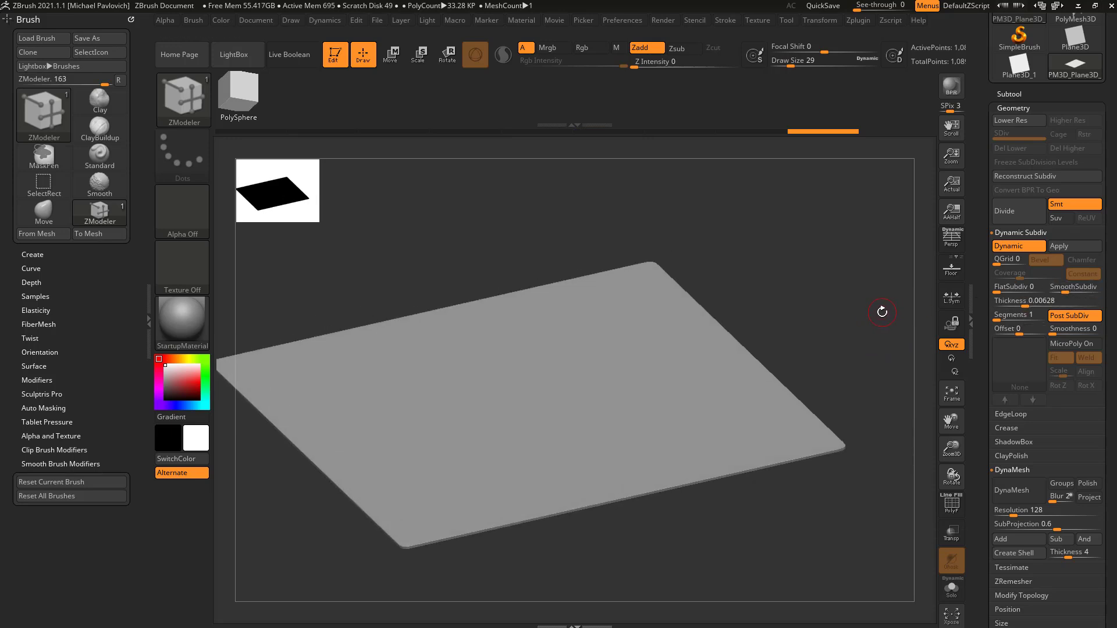
# Toggle Dynamic Subdiv off and on again to compare the flat plane with its thickened preview.
pyautogui.hotkey('shift', 'd')
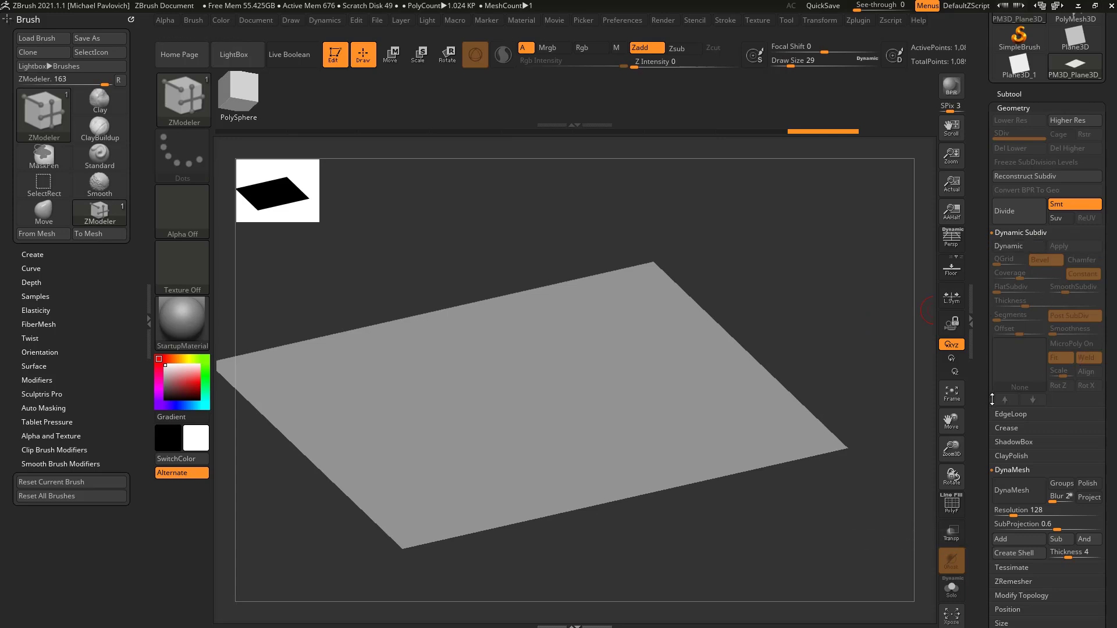
pyautogui.press('d')
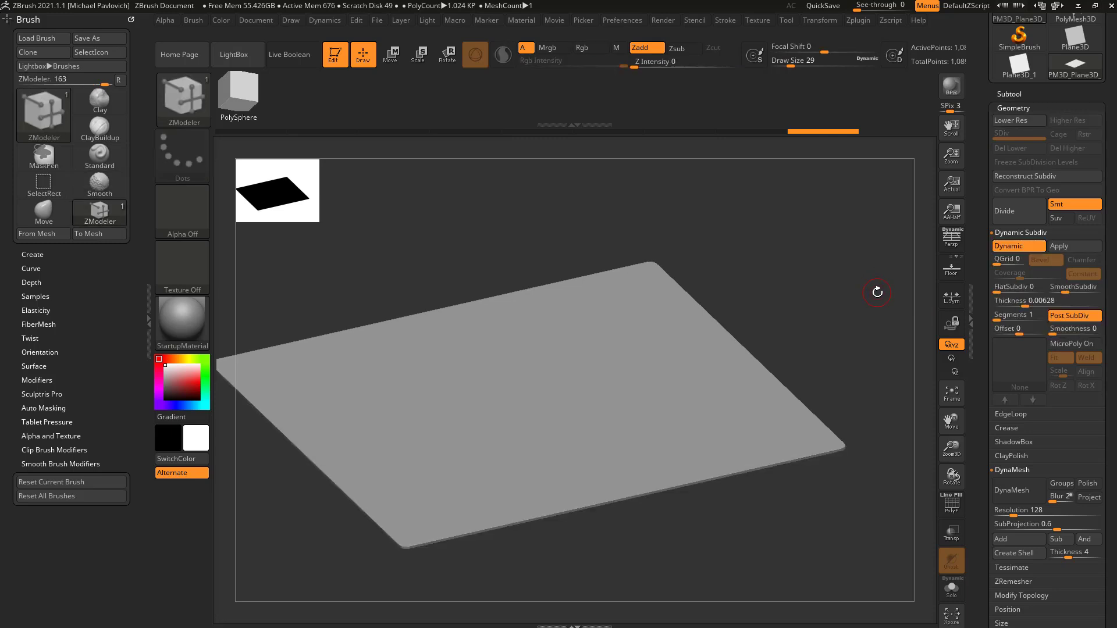
pyautogui.moveTo(877, 294); pyautogui.dragTo(910, 289)
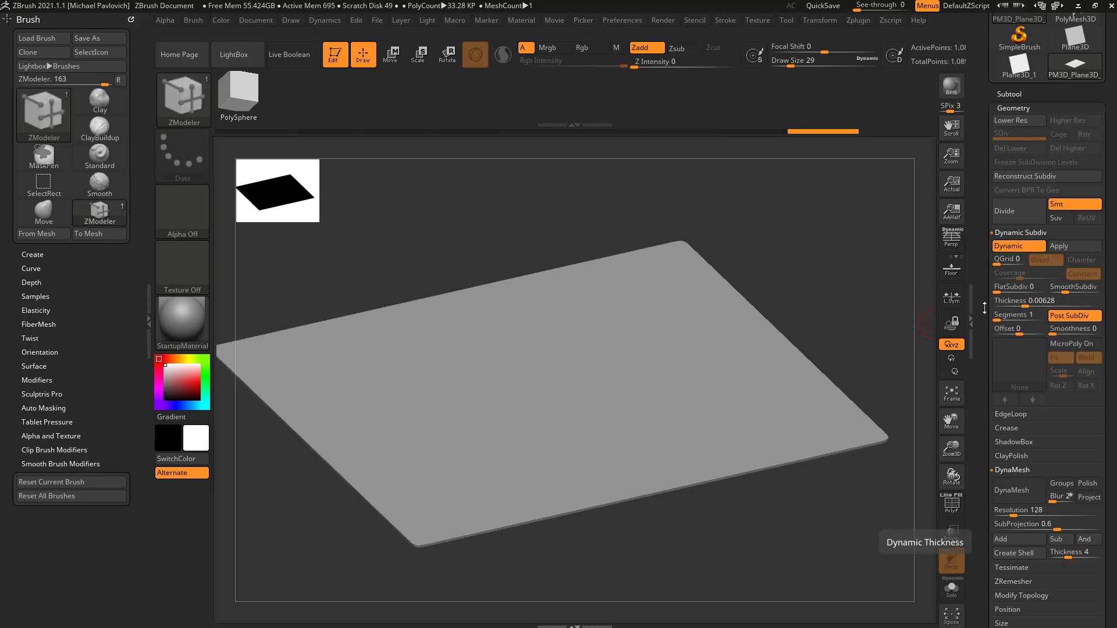
# Switch the active tool from the plane to the PolyMesh3D star.
pyautogui.scroll(5, 1016, 311)
pyautogui.moveTo(1076, 188)
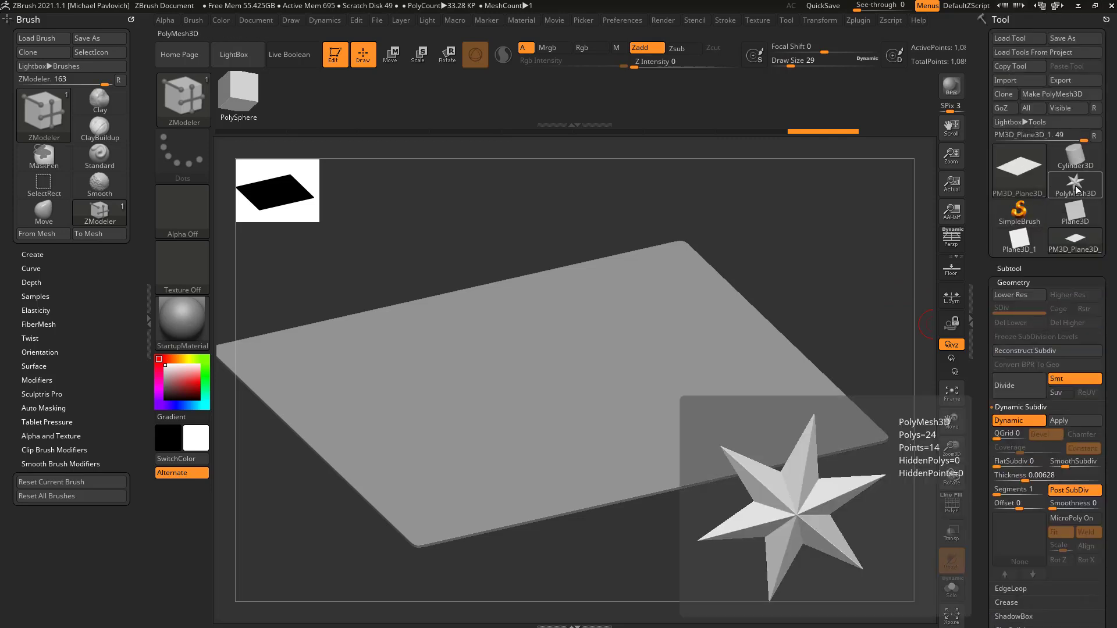
pyautogui.click(1075, 185)
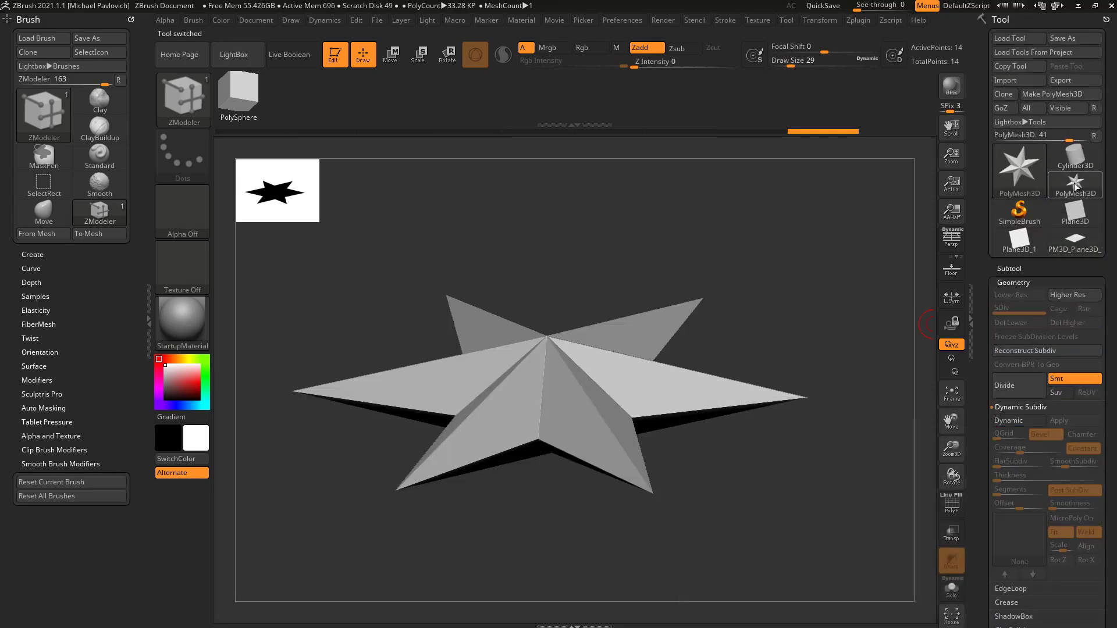
pyautogui.click(1019, 170)
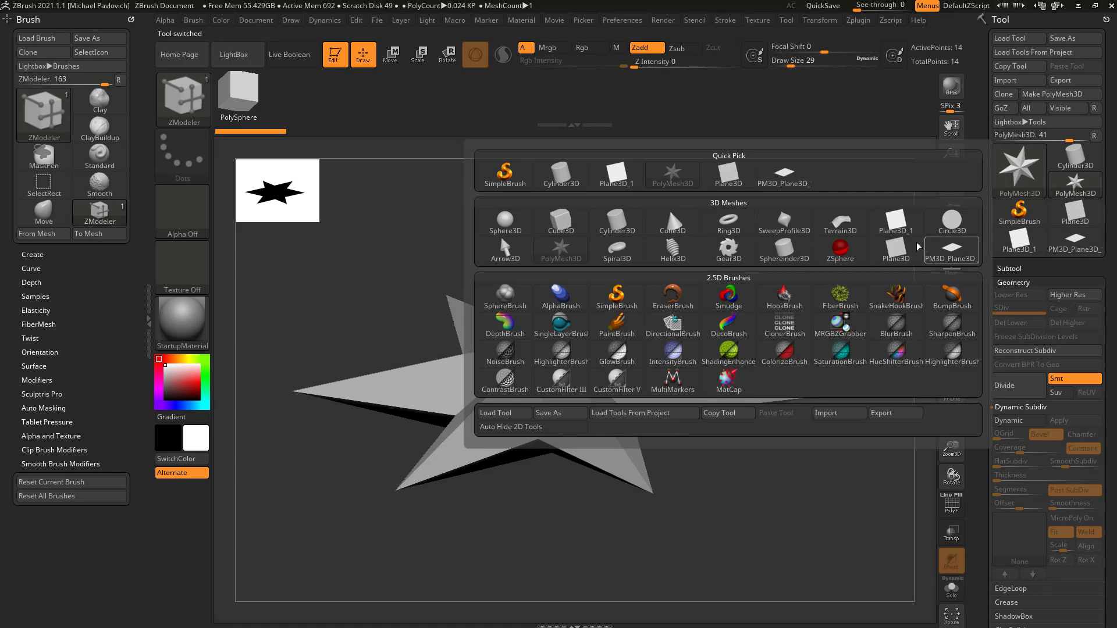
pyautogui.click(672, 174)
# Initialize the star as a QCube with X, Y and Z Res of 2 and show its polyframe.
pyautogui.moveTo(984, 420); pyautogui.dragTo(1005, 230)
pyautogui.keyDown('shift'); pyautogui.click(1009, 214); pyautogui.keyUp('shift')
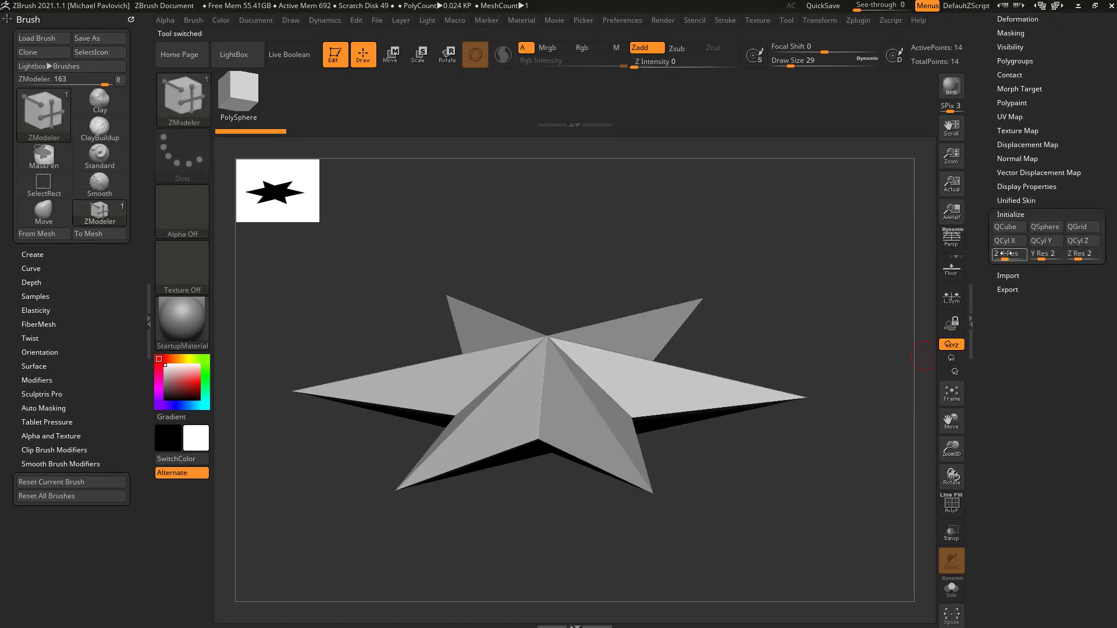
pyautogui.click(1009, 256)
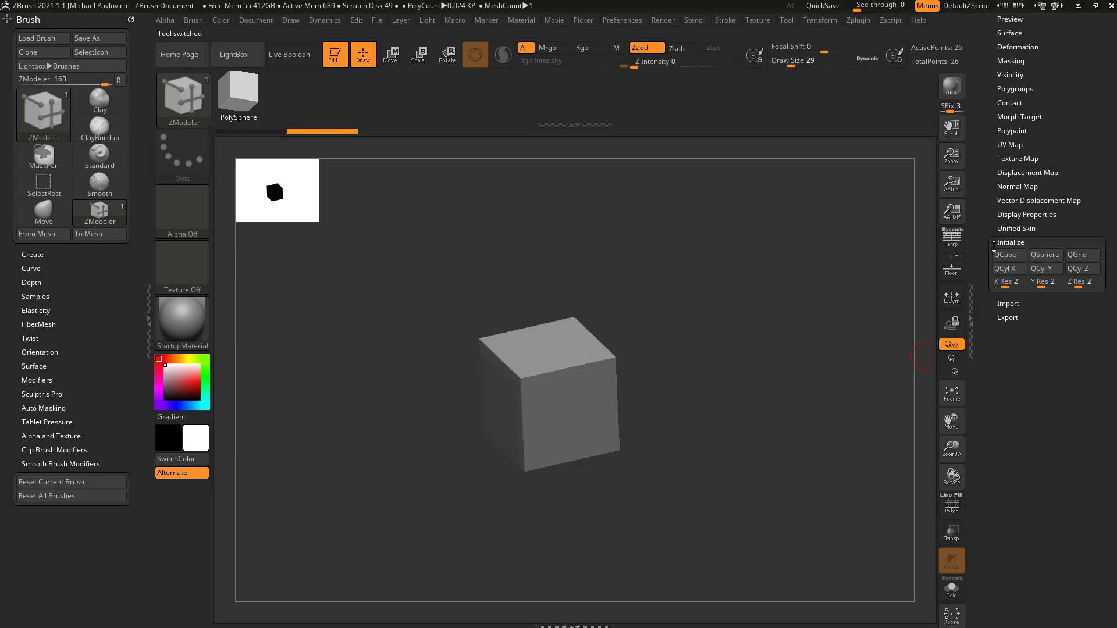
pyautogui.click(949, 512)
pyautogui.moveTo(877, 464)
pyautogui.mouseDown()
pyautogui.moveTo(880, 441)
pyautogui.moveTo(867, 464)
pyautogui.mouseUp()
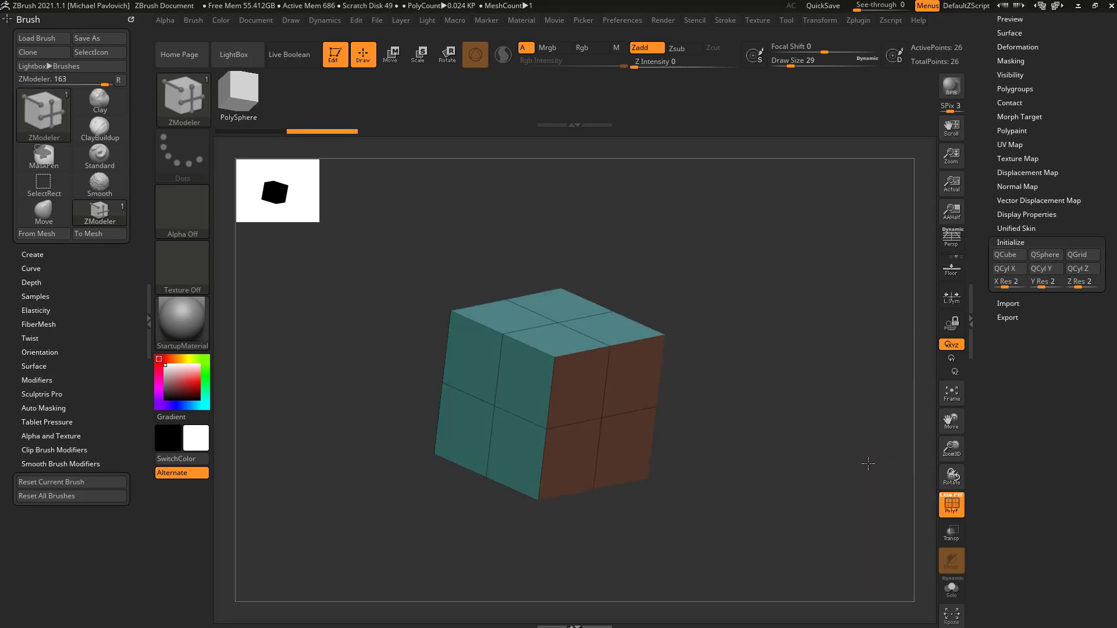
# Turn on Dynamic Subdiv for the cube and hide the polyframe to inspect the smoothed preview.
pyautogui.moveTo(987, 252); pyautogui.dragTo(982, 418)
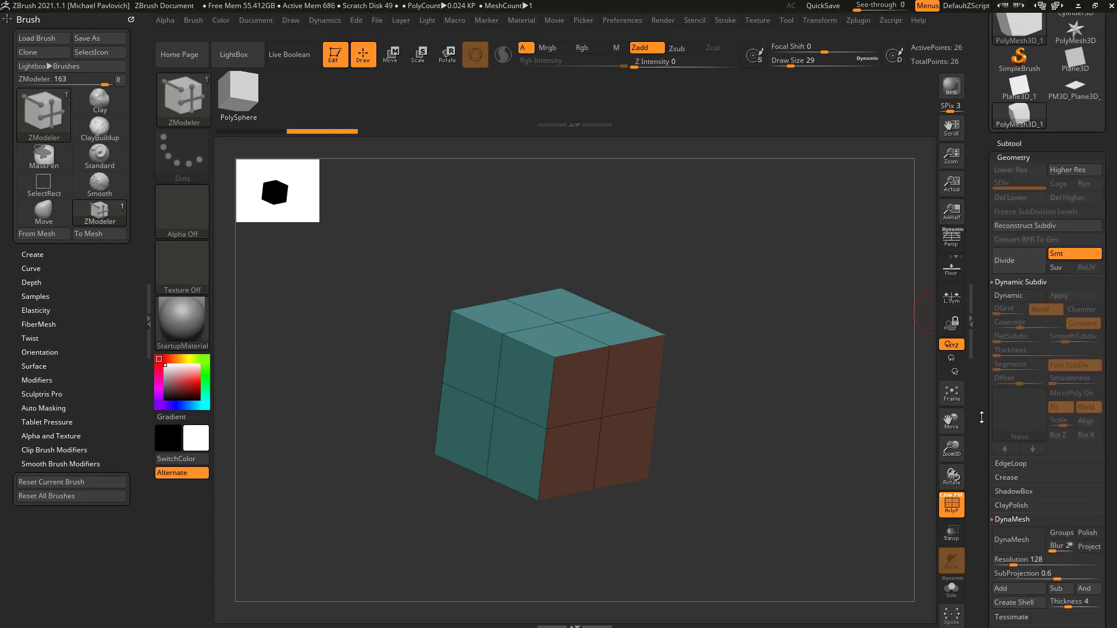
pyautogui.click(1010, 297)
pyautogui.moveTo(872, 314); pyautogui.dragTo(897, 347)
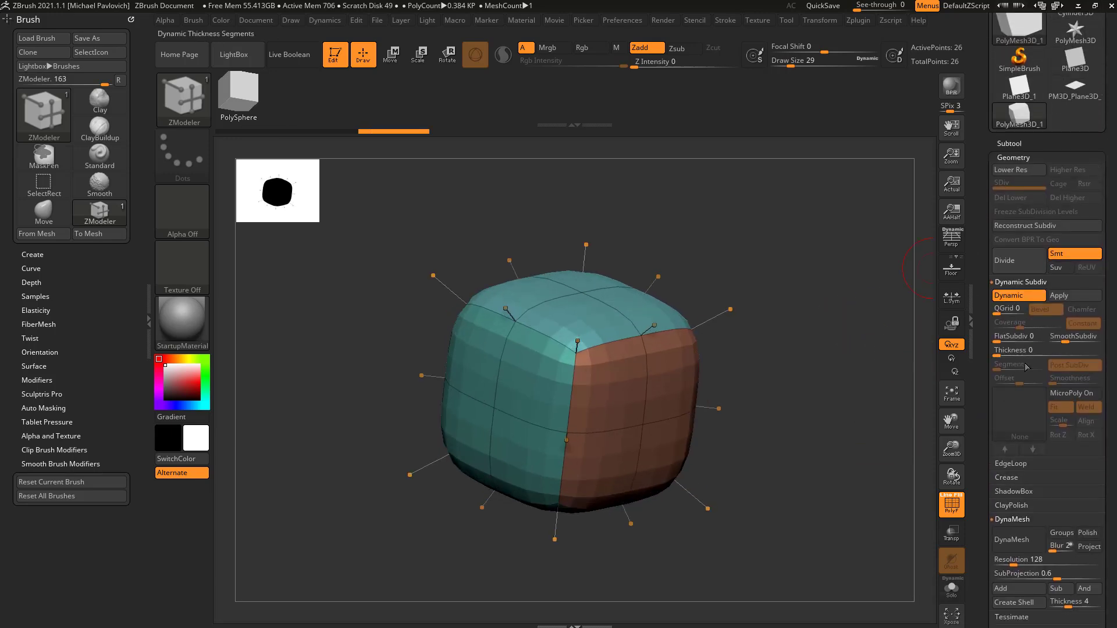
pyautogui.moveTo(985, 319); pyautogui.dragTo(986, 405)
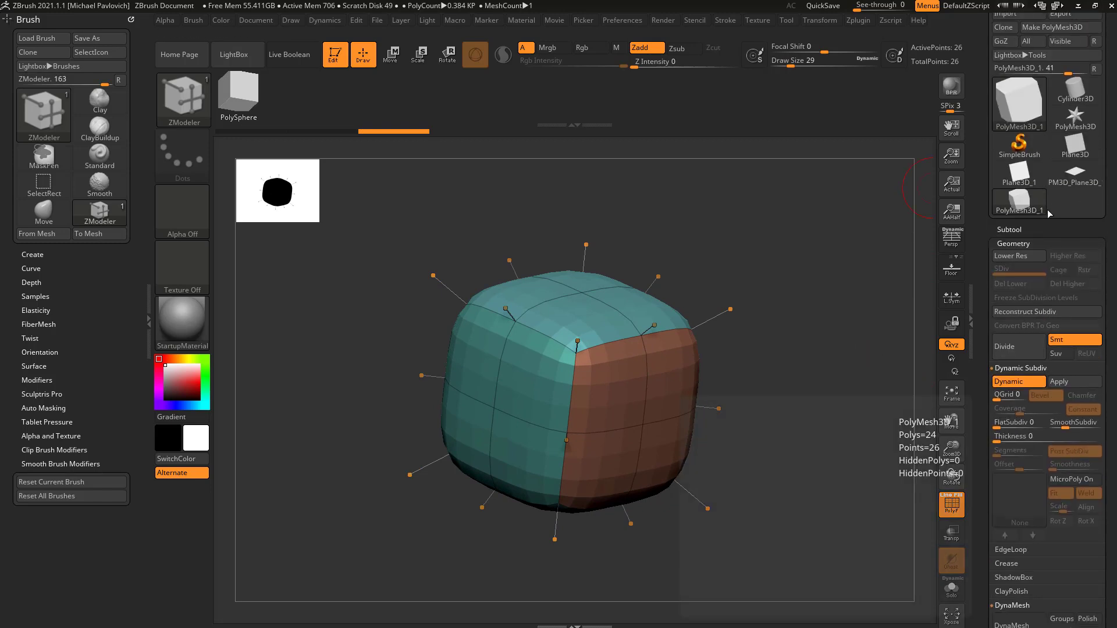
pyautogui.moveTo(972, 247); pyautogui.dragTo(971, 214)
pyautogui.keyDown('alt'); pyautogui.moveTo(869, 317); pyautogui.dragTo(851, 314); pyautogui.keyUp('alt')
pyautogui.moveTo(975, 339); pyautogui.dragTo(978, 301)
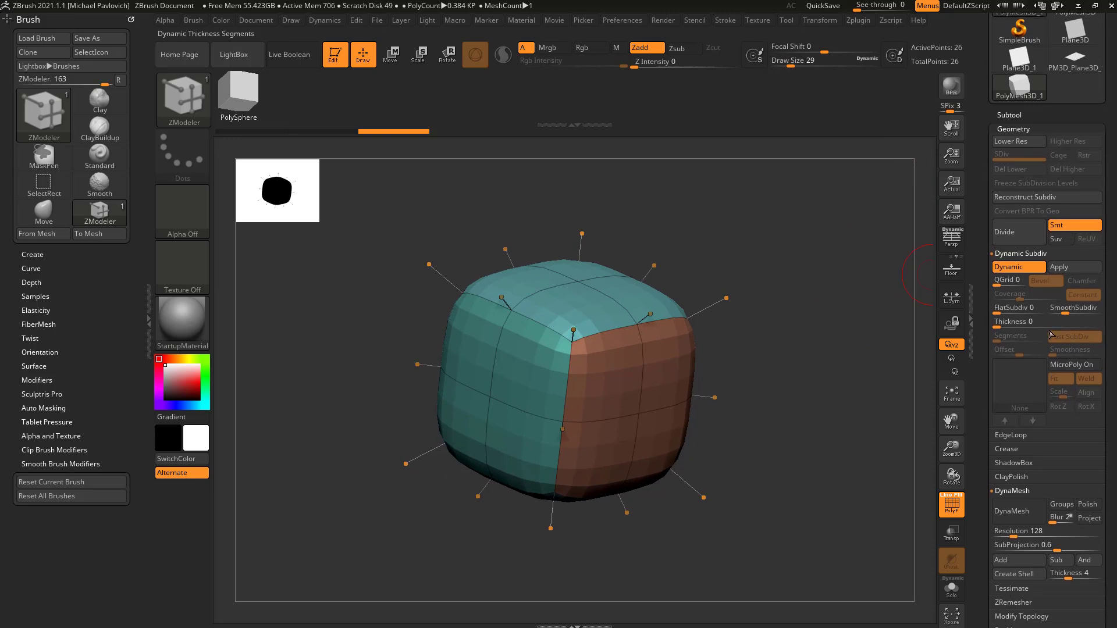
pyautogui.keyDown('alt'); pyautogui.moveTo(830, 387); pyautogui.dragTo(845, 405); pyautogui.keyUp('alt')
pyautogui.click(950, 505)
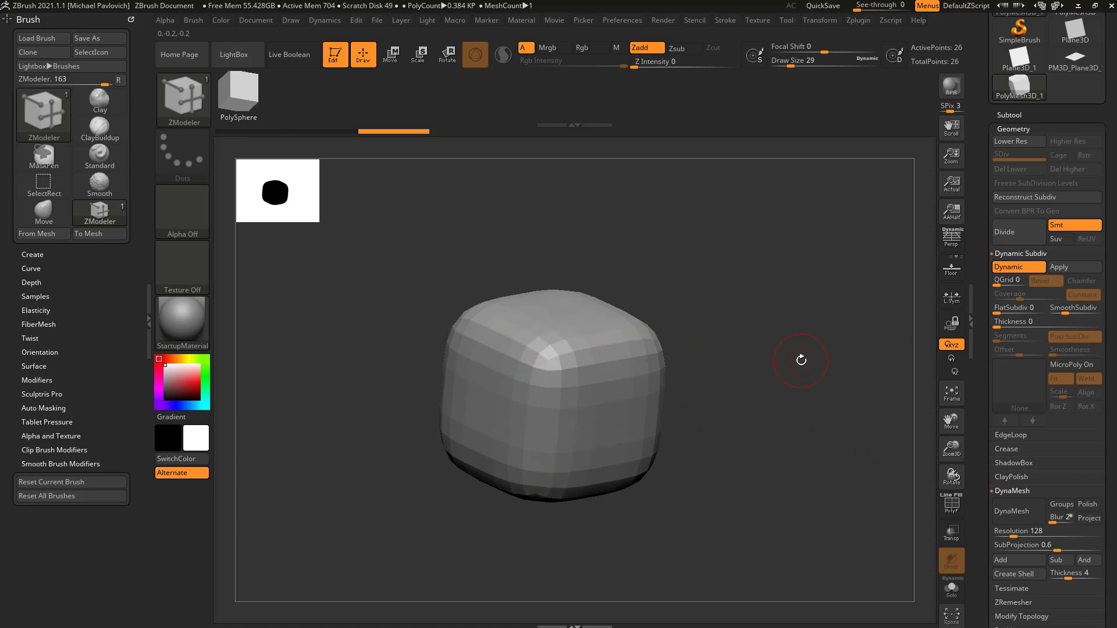
# Turn off Dynamic Subdiv, divide the cube twice to SDiv 3, and try turning Dynamic on over those levels.
pyautogui.hotkey('shift', 'd')
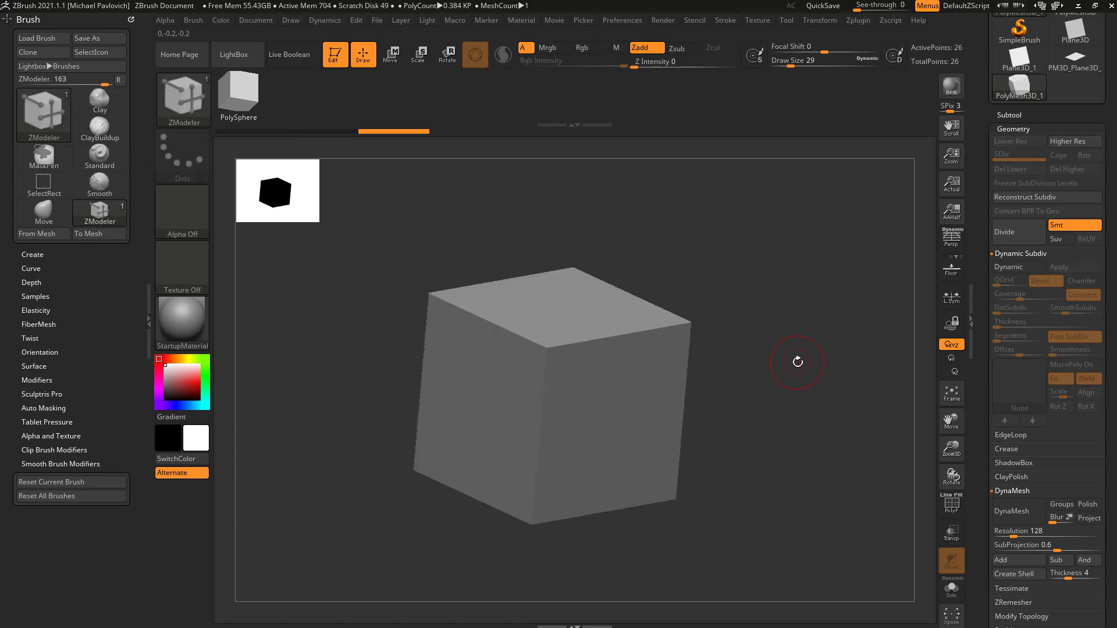
pyautogui.hotkey('ctrl', 'd')
pyautogui.hotkey('ctrl', 'd')
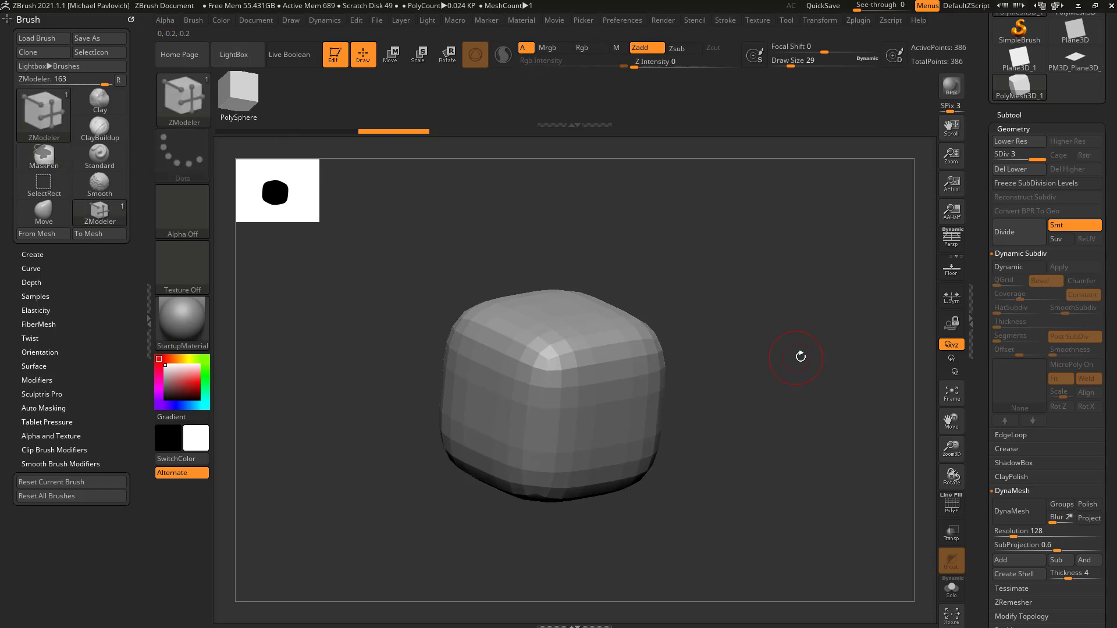
pyautogui.moveTo(900, 259); pyautogui.dragTo(834, 312)
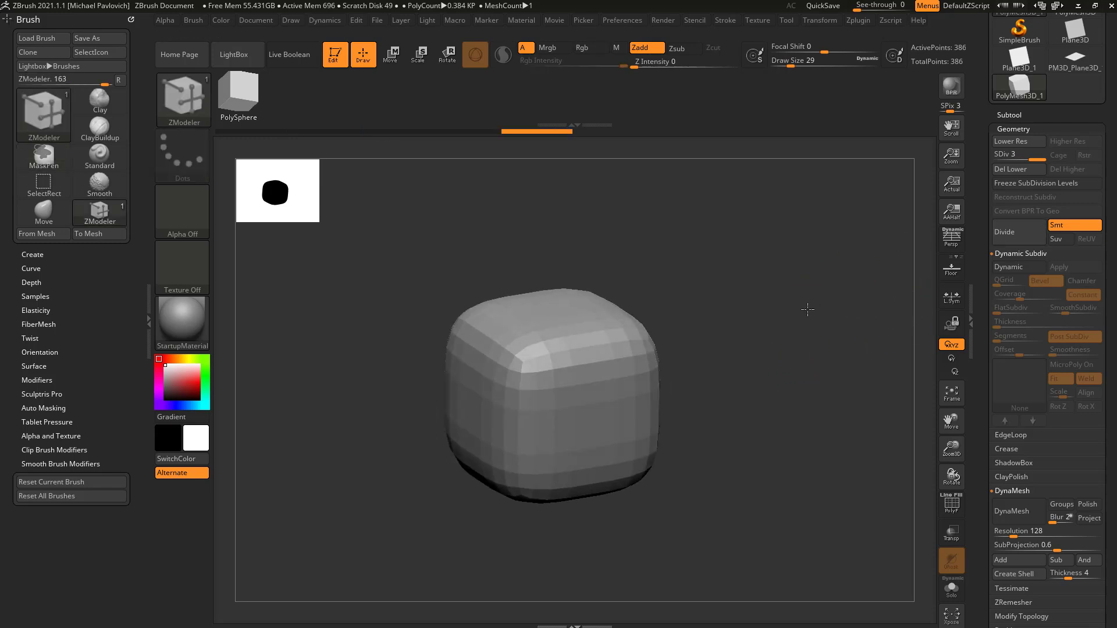
pyautogui.click(1003, 267)
pyautogui.click(1004, 267)
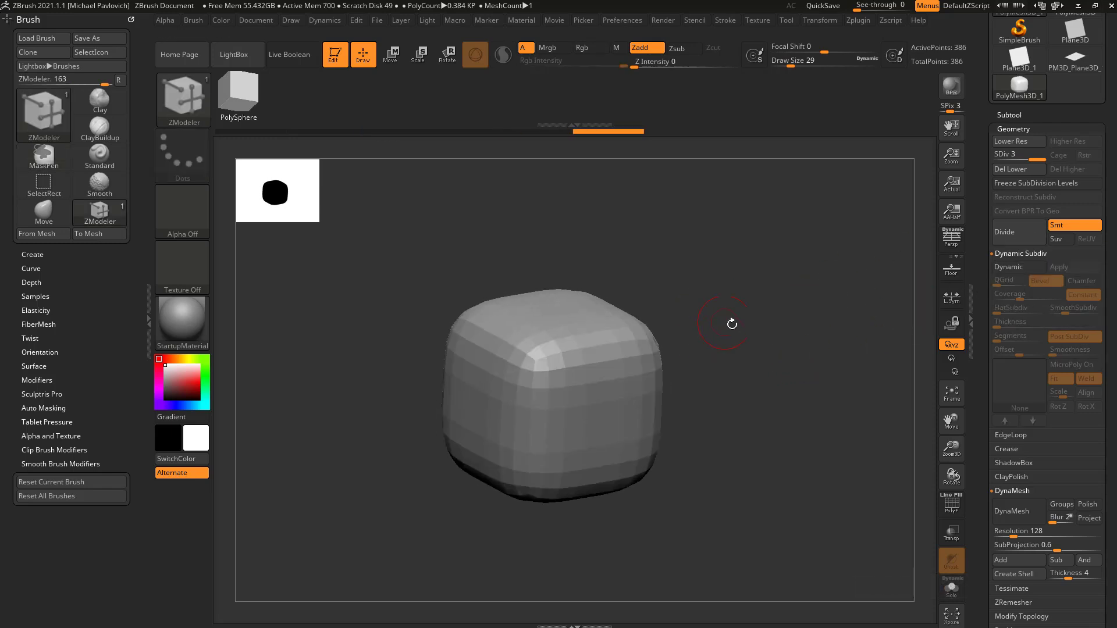
# Show the divided cube's polyframe and compare its subdivision levels, ending at SDiv 3.
pyautogui.moveTo(723, 324); pyautogui.dragTo(934, 346)
pyautogui.click(951, 502)
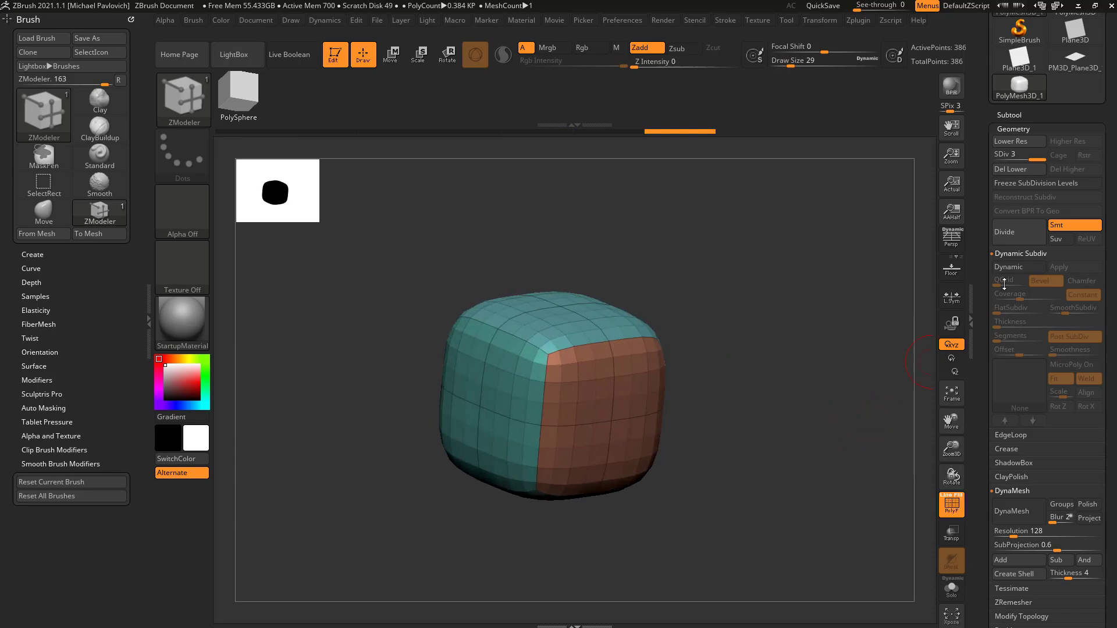
pyautogui.moveTo(1005, 154); pyautogui.dragTo(1044, 154)
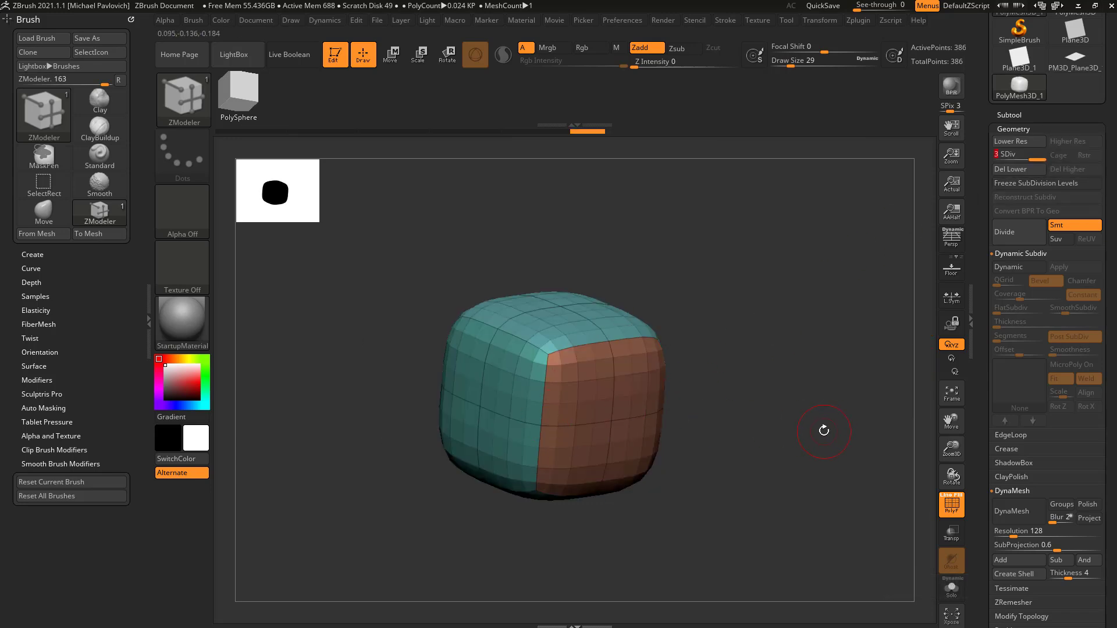
# Undo the regular subdivisions to return to the base cube, leaving Dynamic Subdiv off.
pyautogui.hotkey('ctrl', 'z')
pyautogui.hotkey('ctrl', 'z')
pyautogui.hotkey('ctrl', 'z')
pyautogui.hotkey('ctrl', 'z')
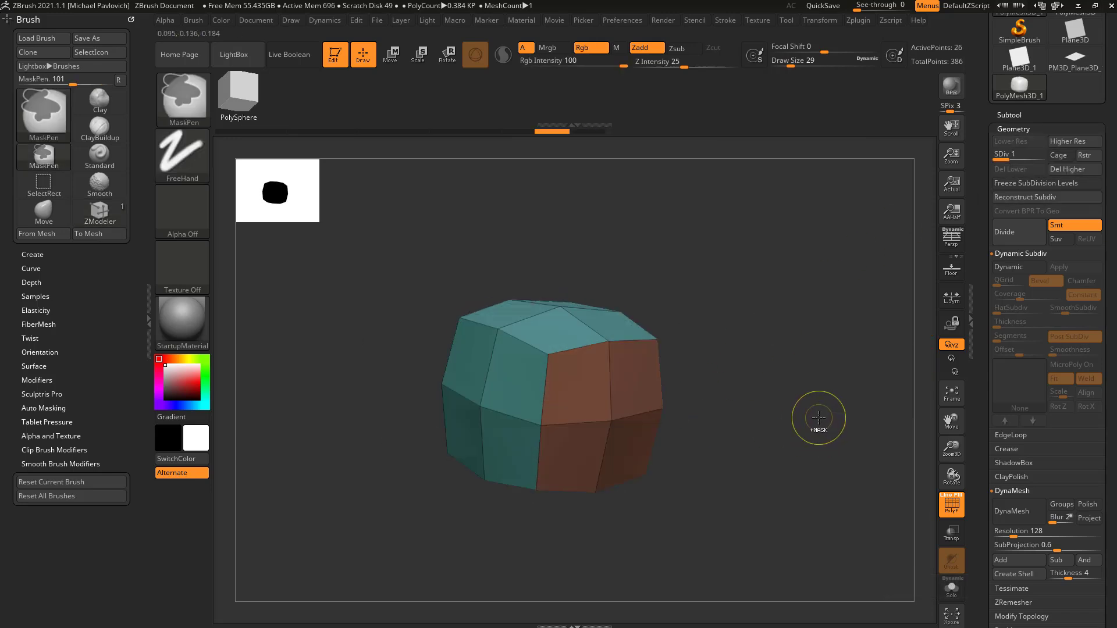
pyautogui.hotkey('ctrl', 'z')
pyautogui.hotkey('ctrl', 'z')
pyautogui.hotkey('ctrl', 'z')
pyautogui.hotkey('ctrl', 'z')
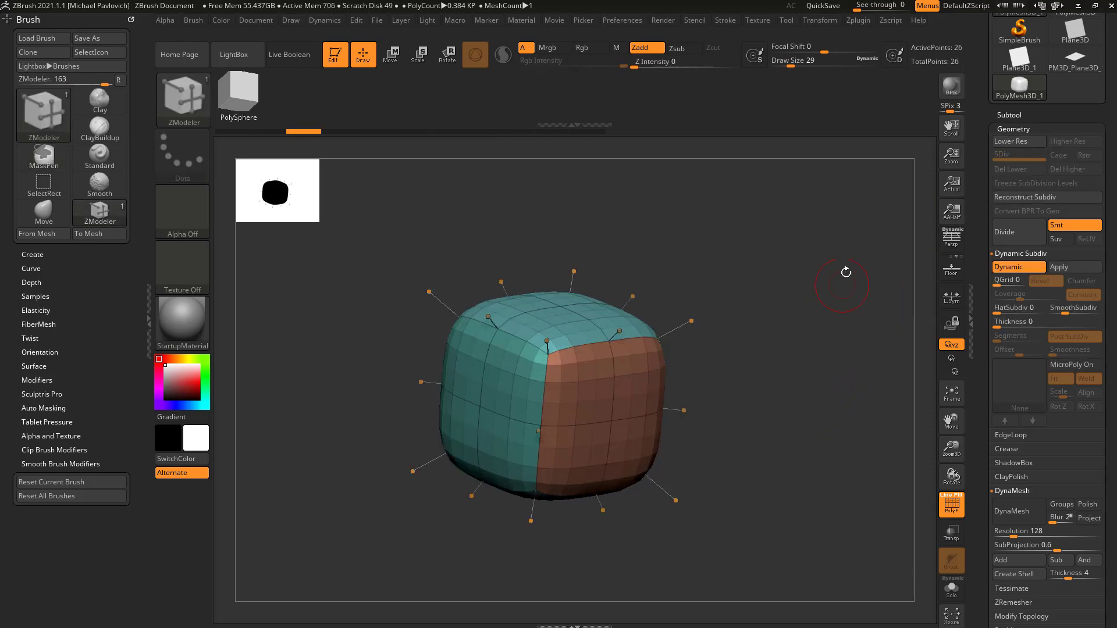
pyautogui.hotkey('ctrl', 'z')
pyautogui.hotkey('ctrl', 'z')
pyautogui.hotkey('ctrl', 'z')
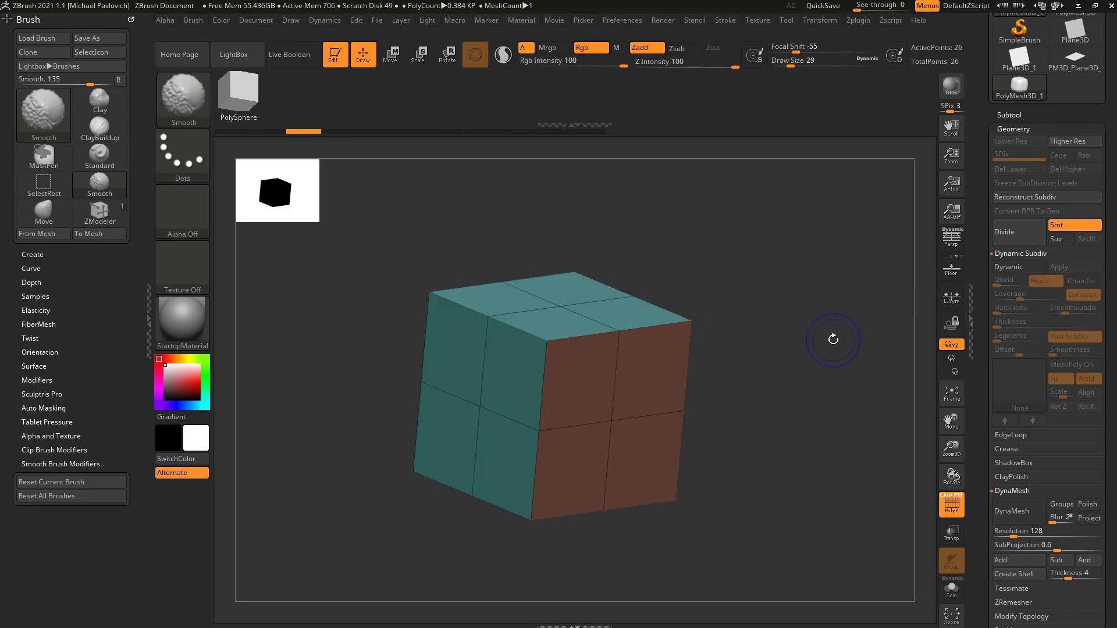
# Set ZModeler's edge action to Crease and expand the Crease settings under Geometry.
pyautogui.moveTo(832, 344); pyautogui.dragTo(777, 252)
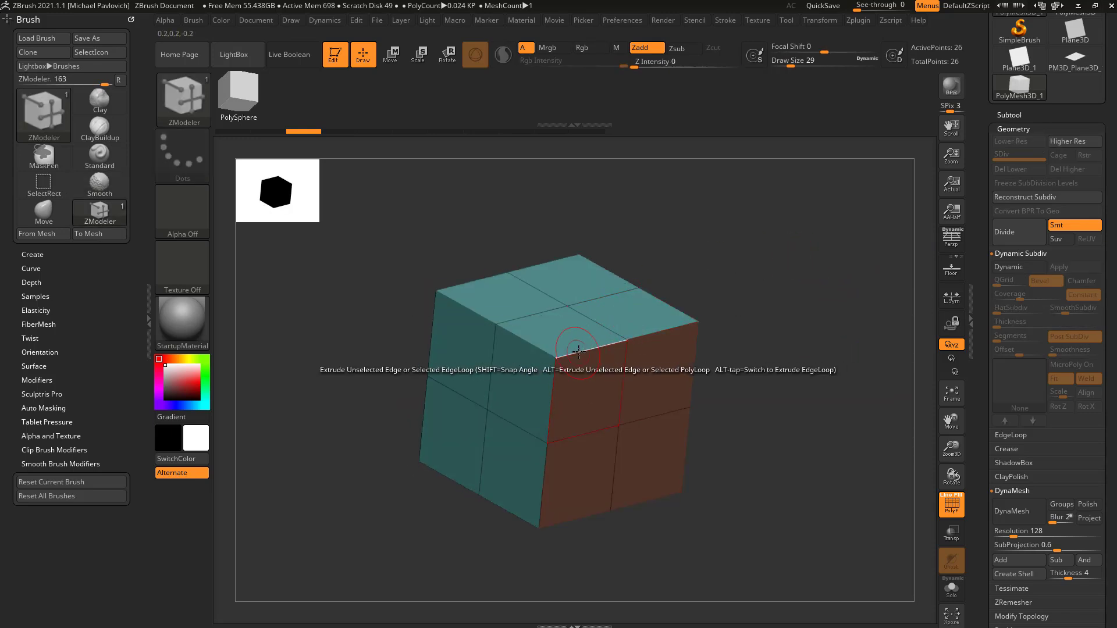
pyautogui.press('space')
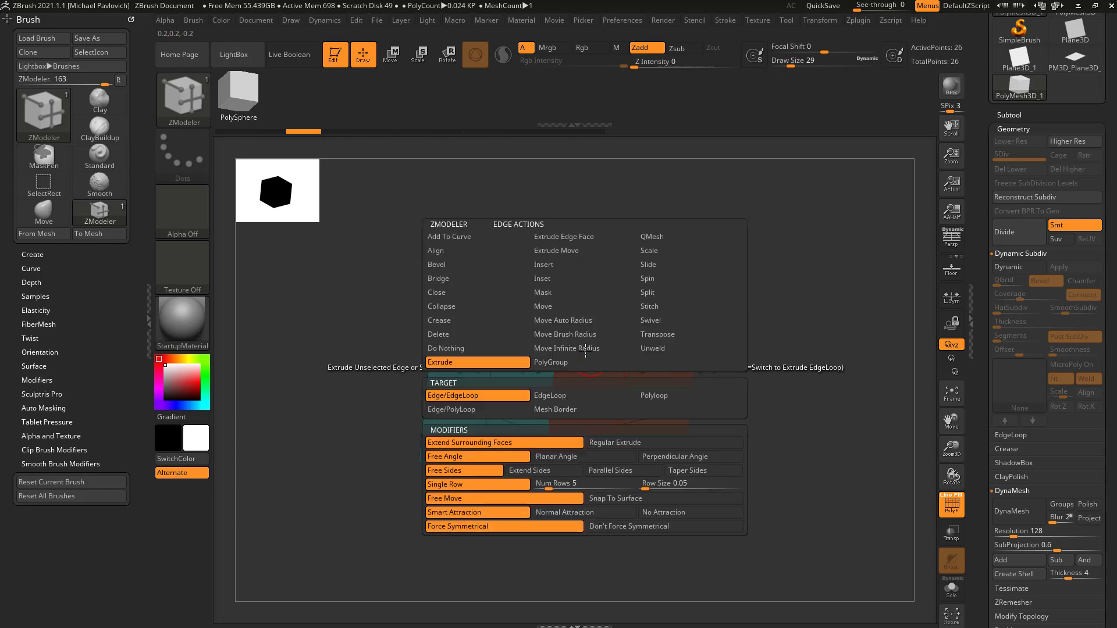
pyautogui.click(457, 320)
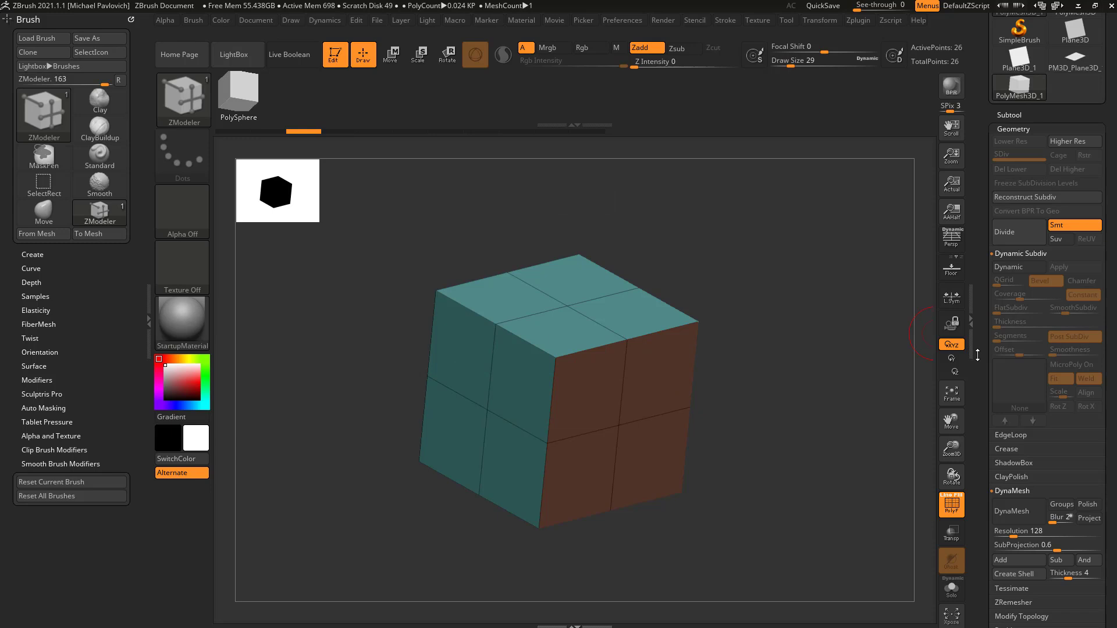
pyautogui.scroll(-1, 1008, 239)
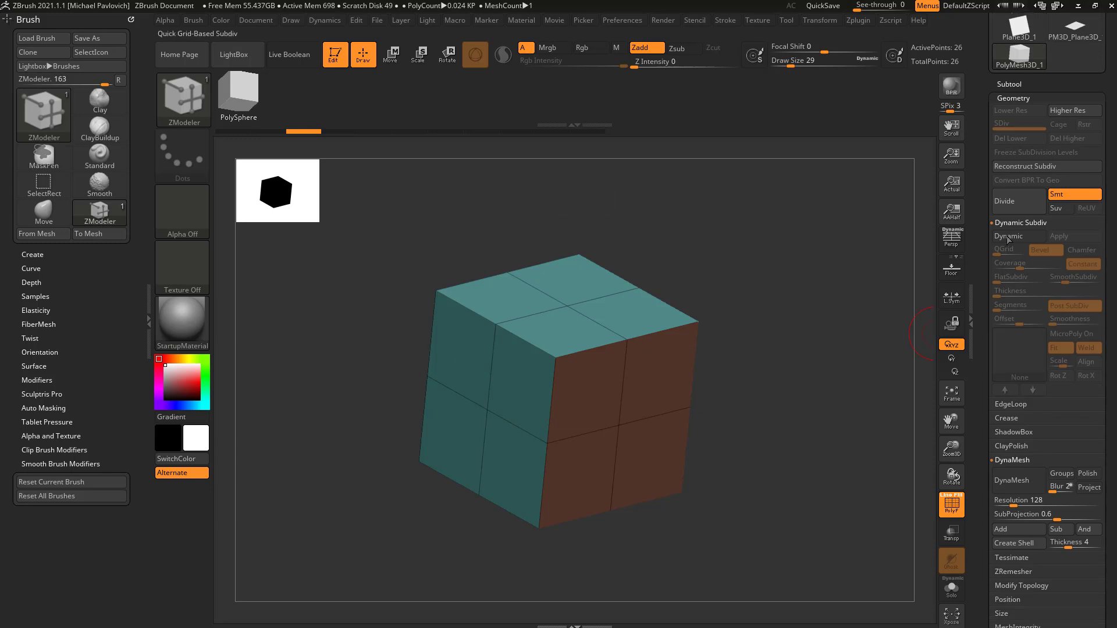
pyautogui.click(1012, 418)
pyautogui.scroll(-3, 1007, 174)
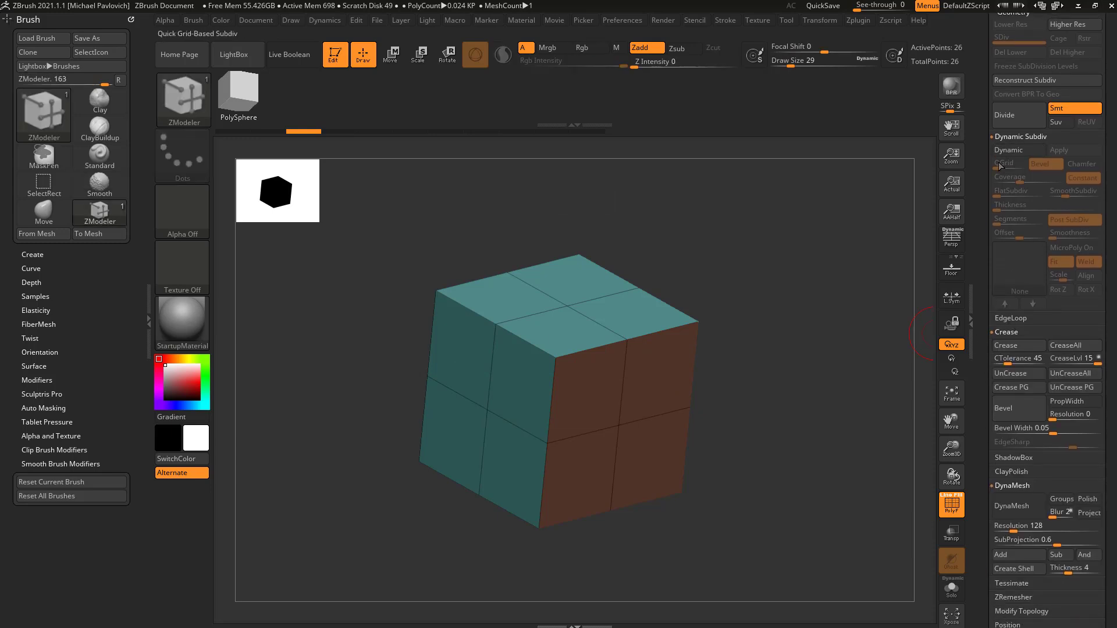
# Turn on Dynamic Subdiv for the cube and bring its smoothing settings into view.
pyautogui.moveTo(923, 403); pyautogui.dragTo(823, 404)
pyautogui.click(1008, 150)
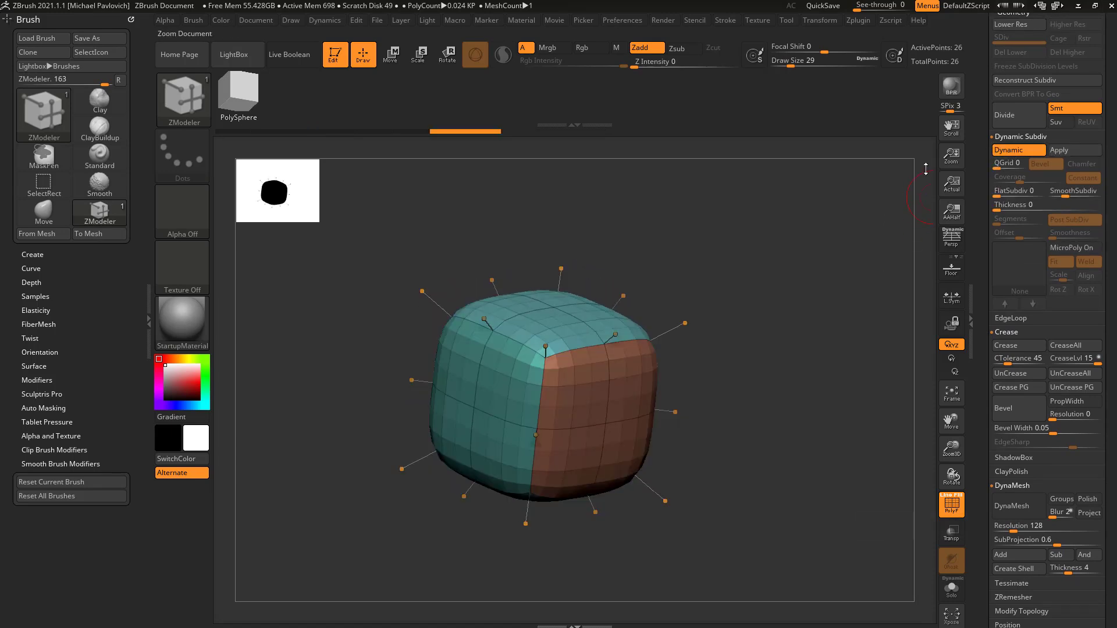
pyautogui.moveTo(867, 294); pyautogui.dragTo(848, 292)
pyautogui.scroll(2, 979, 250)
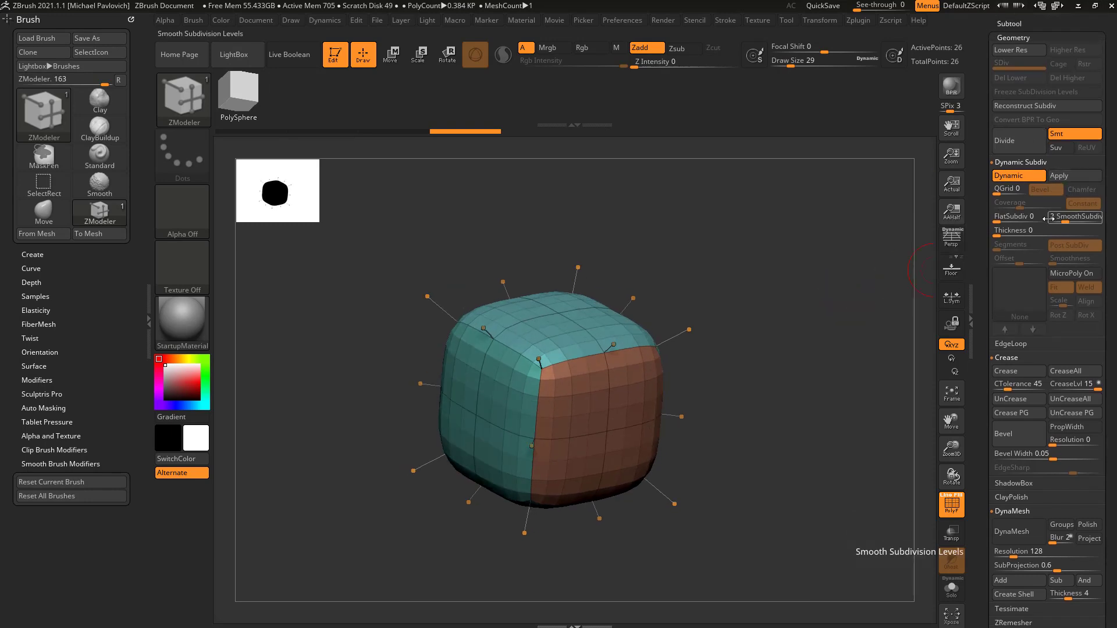
# Compare the cube's base shape and smoothed shape from several angles by switching Dynamic Subdiv off and back on.
pyautogui.moveTo(830, 271); pyautogui.dragTo(808, 278)
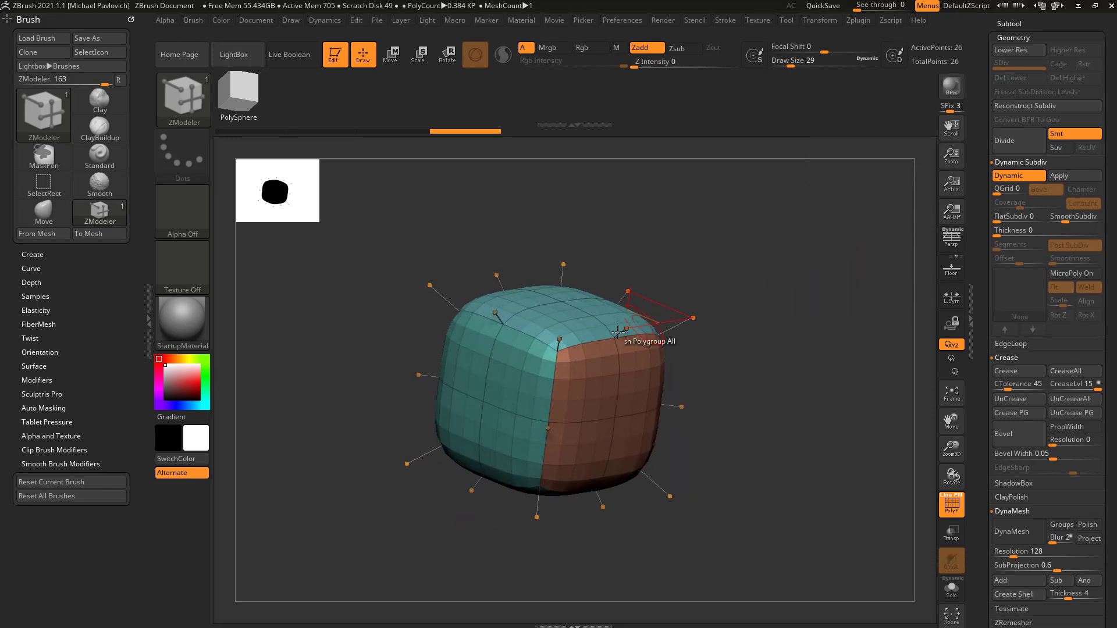
pyautogui.click(587, 338)
pyautogui.moveTo(719, 309); pyautogui.dragTo(637, 359)
pyautogui.click(646, 354)
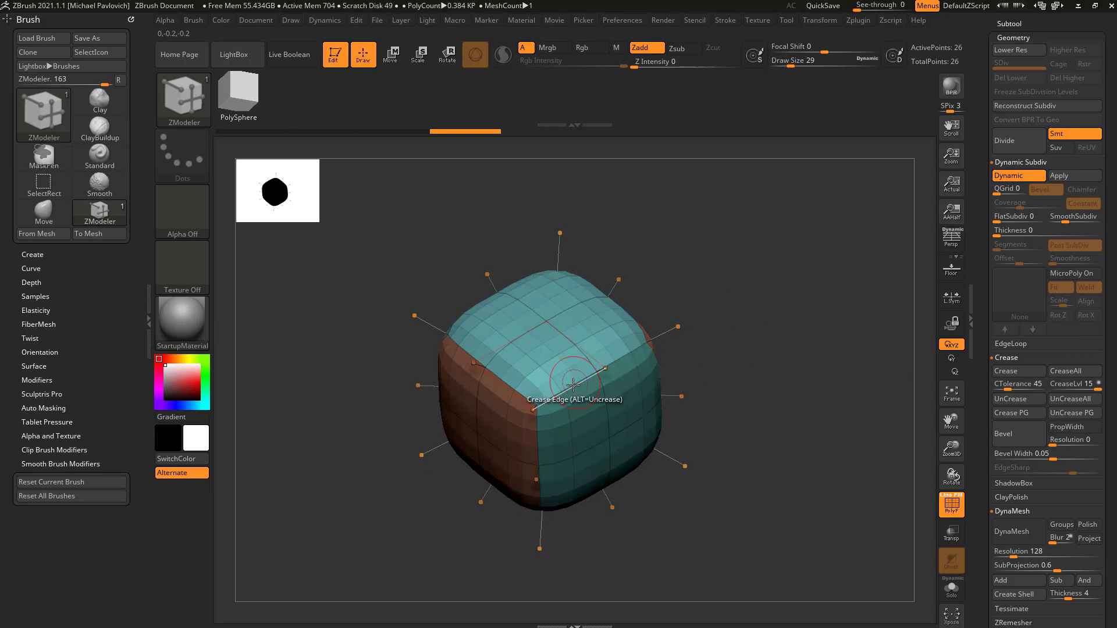
pyautogui.hotkey('shift', 'd')
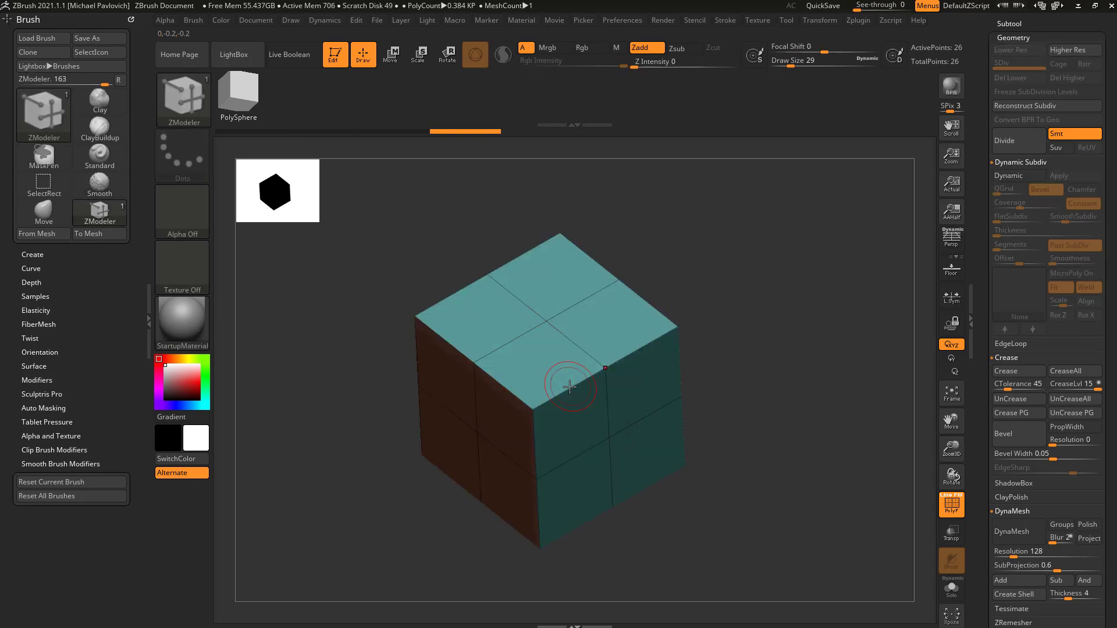
pyautogui.press('d')
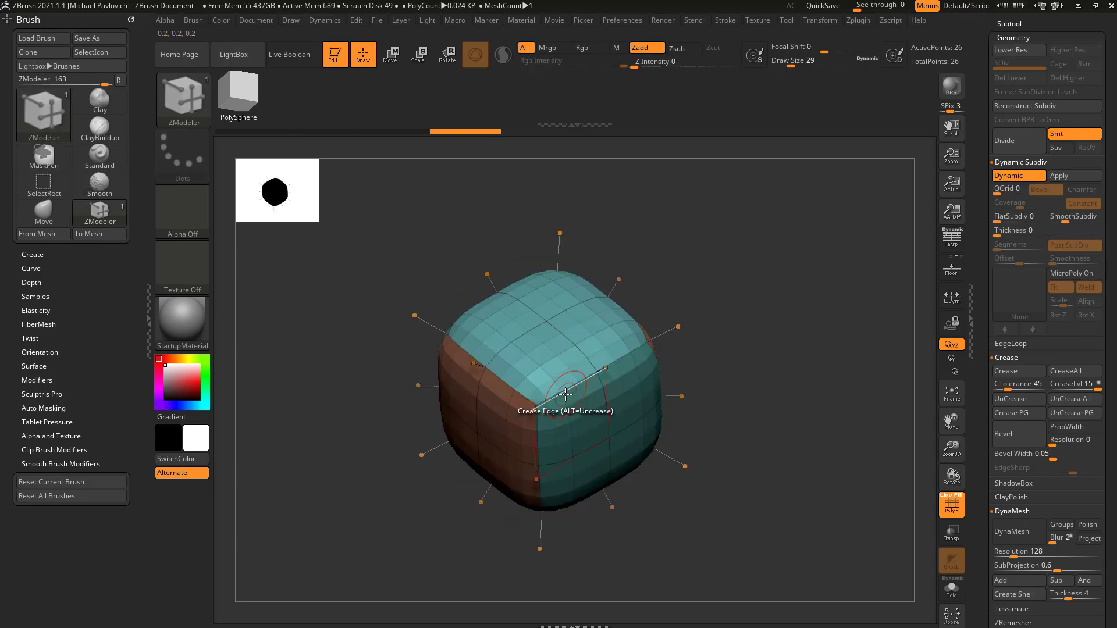
pyautogui.moveTo(713, 355); pyautogui.dragTo(733, 368)
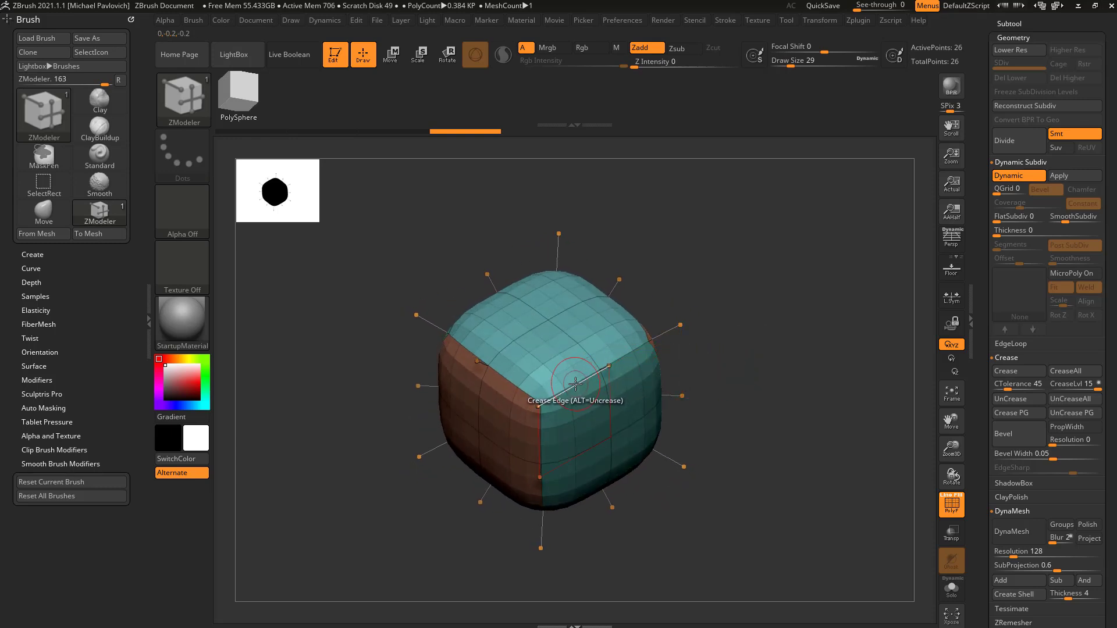
# Keep ZModeler's edge action on Crease with the Edge target and crease the upper edges of the cube's teal side face.
pyautogui.press('space')
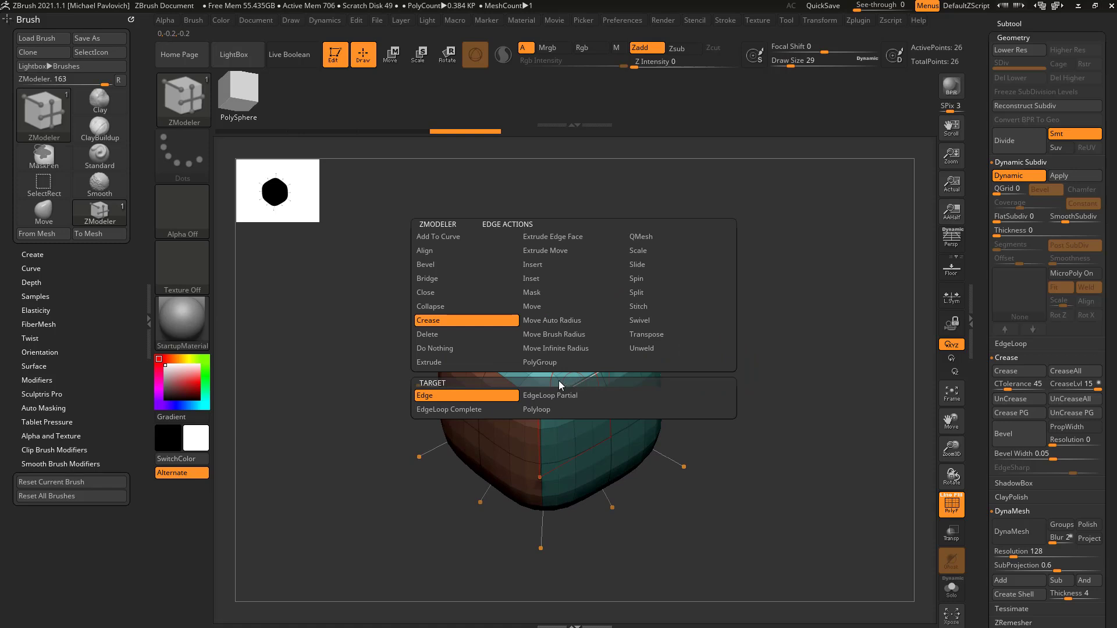
pyautogui.click(460, 396)
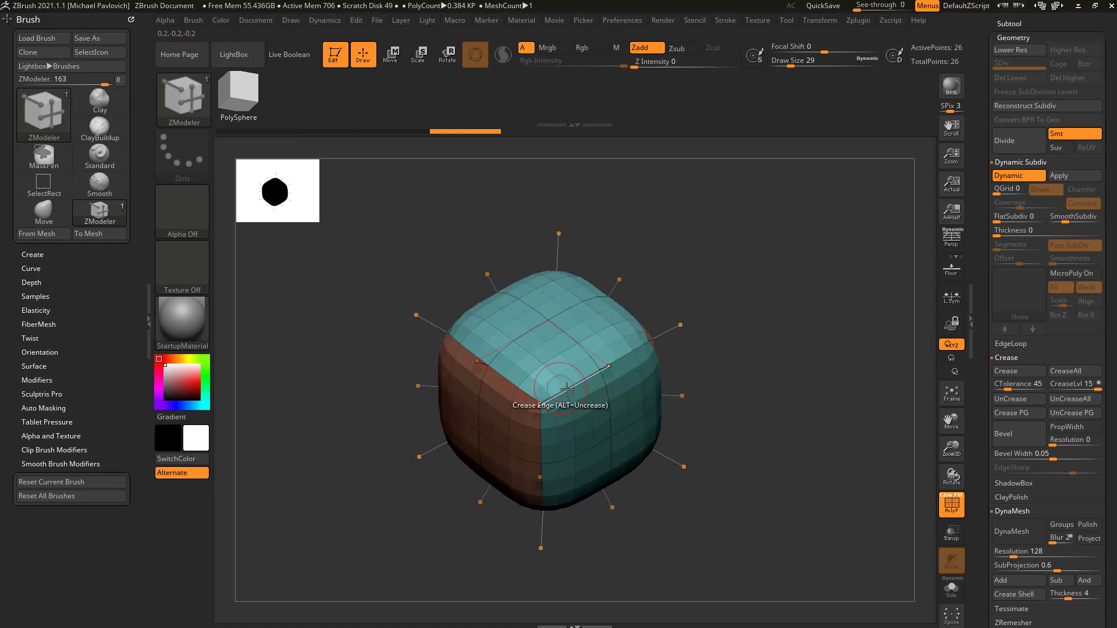
pyautogui.click(576, 386)
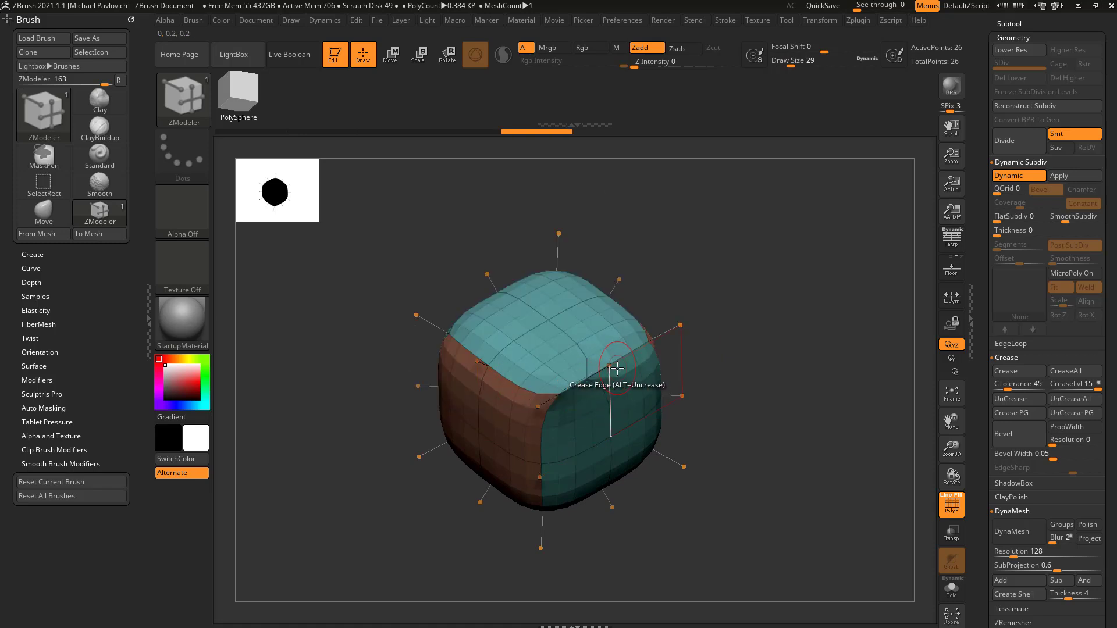
pyautogui.moveTo(818, 367); pyautogui.dragTo(732, 324)
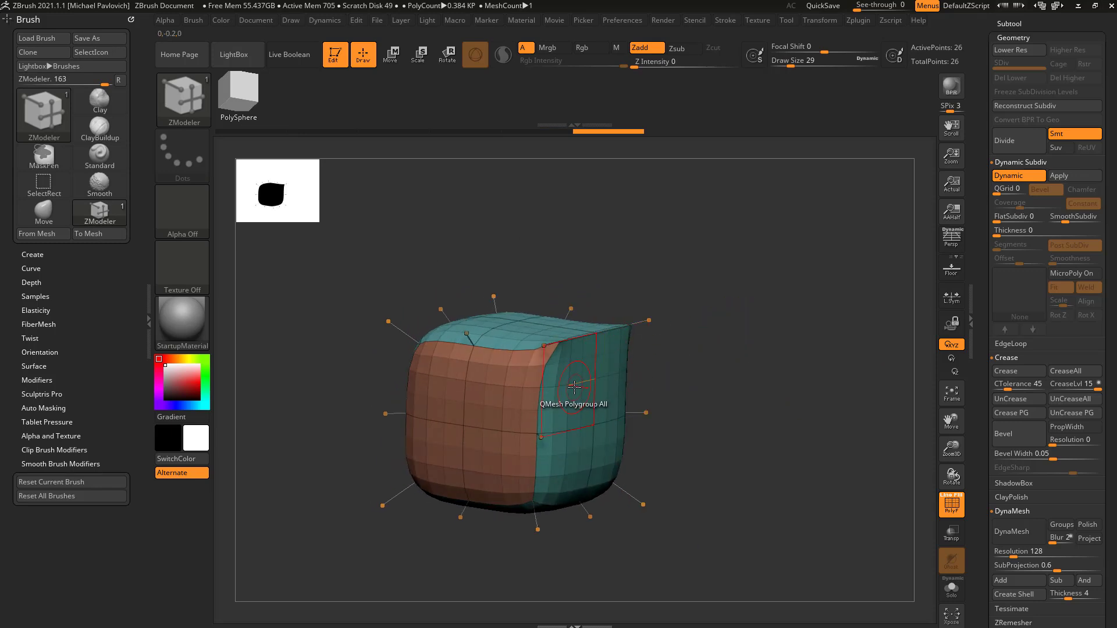
# Set ZModeler's polygon action to Crease with Polygroup All and Outer Targets, and crease the border of the teal side face.
pyautogui.press('space')
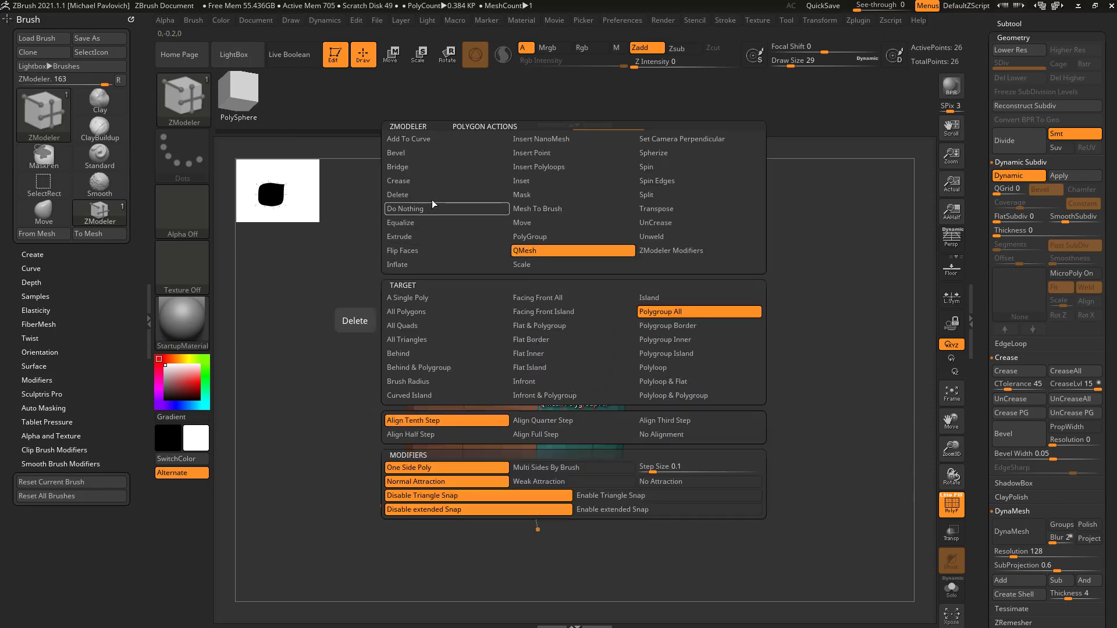
pyautogui.click(435, 181)
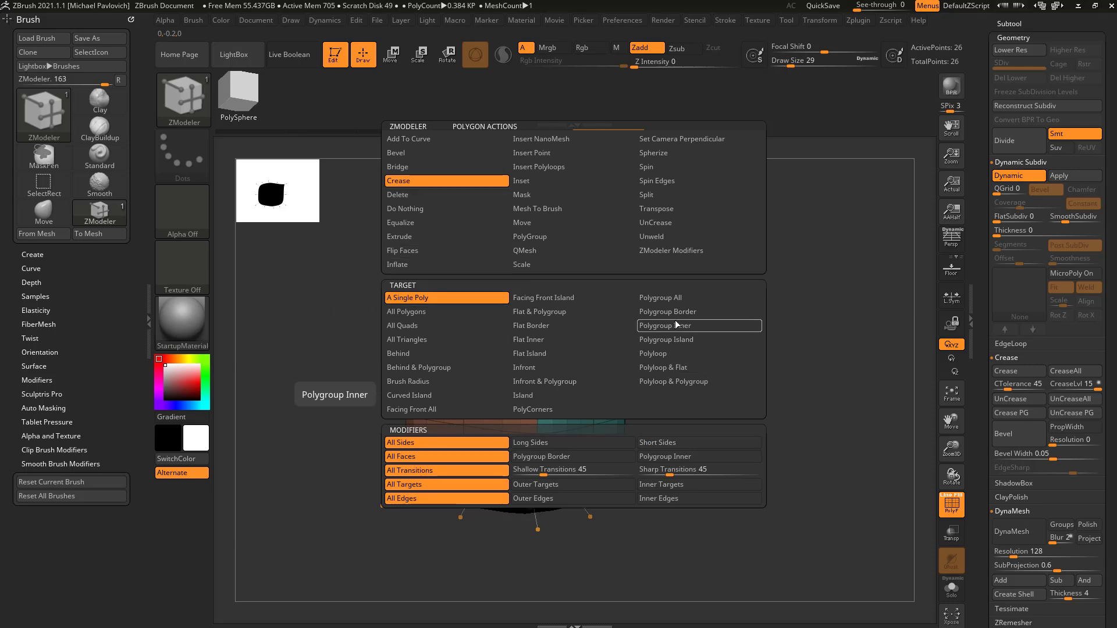
pyautogui.click(680, 299)
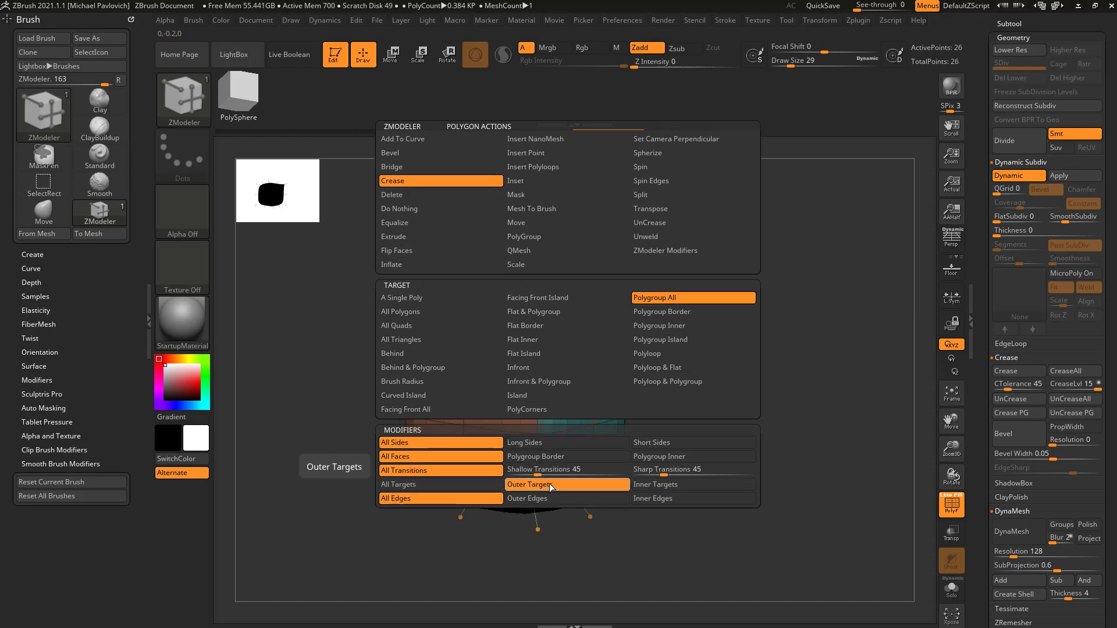
pyautogui.click(573, 392)
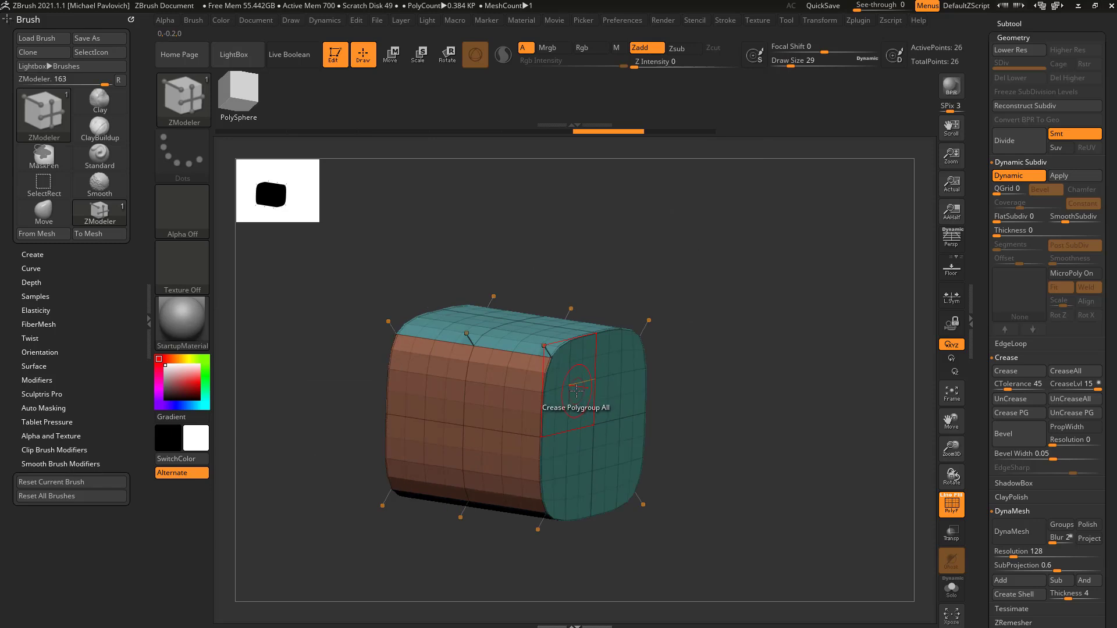
pyautogui.moveTo(687, 372); pyautogui.dragTo(691, 395)
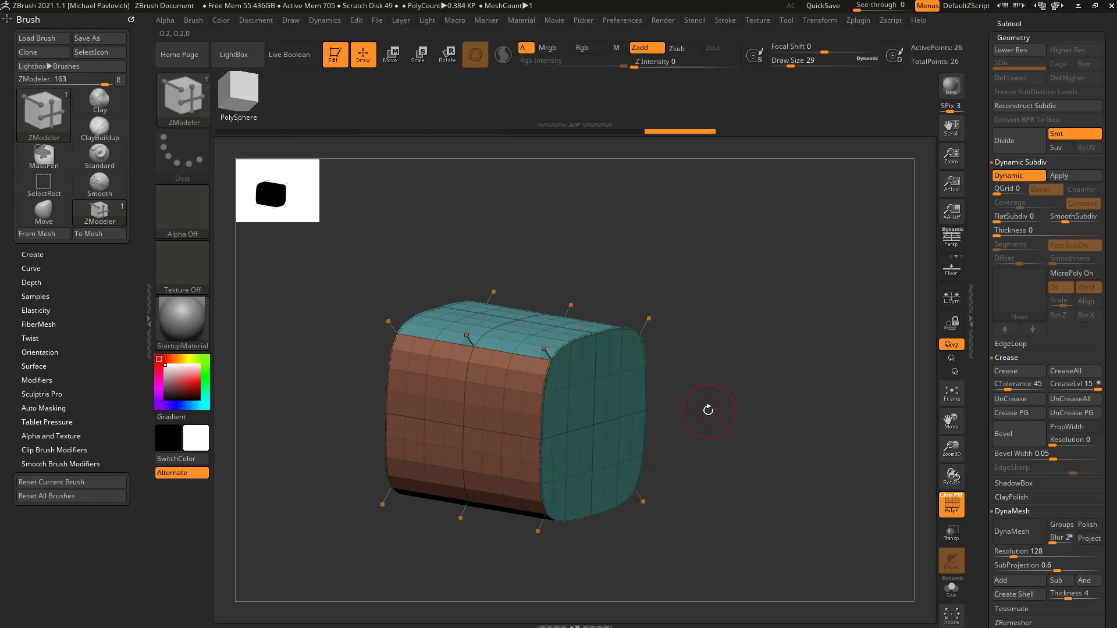
# Turn off Dynamic Subdiv and apply the SketchShaded2 material for a close-up view of the cube's creased edges.
pyautogui.hotkey('shift', 'd')
pyautogui.moveTo(706, 368); pyautogui.dragTo(568, 334)
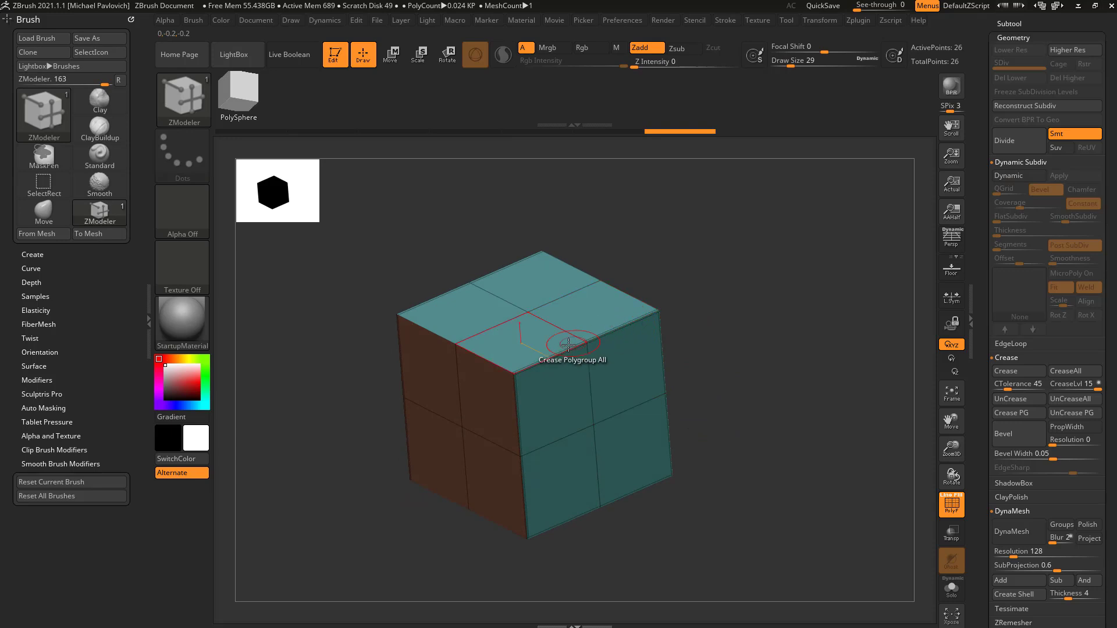
pyautogui.moveTo(587, 544); pyautogui.dragTo(825, 407)
pyautogui.click(205, 329)
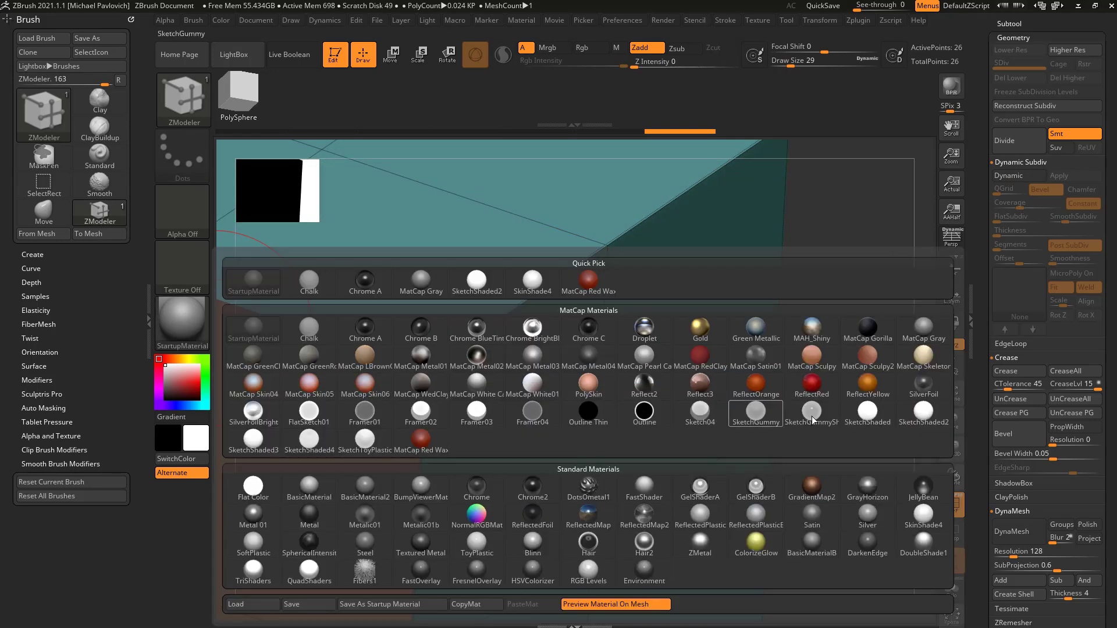
pyautogui.click(923, 411)
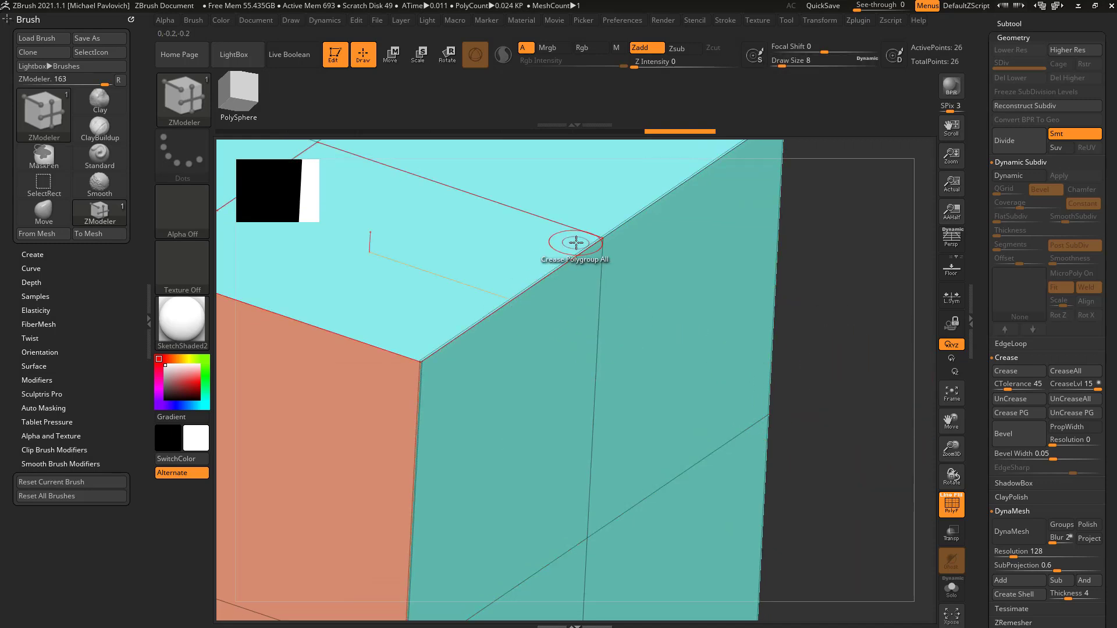
# Compare the creased cube with Dynamic Subdiv on and off from different angles.
pyautogui.press('f')
pyautogui.moveTo(781, 303); pyautogui.dragTo(657, 348)
pyautogui.press('d')
pyautogui.moveTo(692, 500); pyautogui.dragTo(807, 330)
pyautogui.hotkey('shift', 'd')
# Remove the polygroup border creases from the cube with UnCrease PG.
pyautogui.scroll(-1, 984, 338)
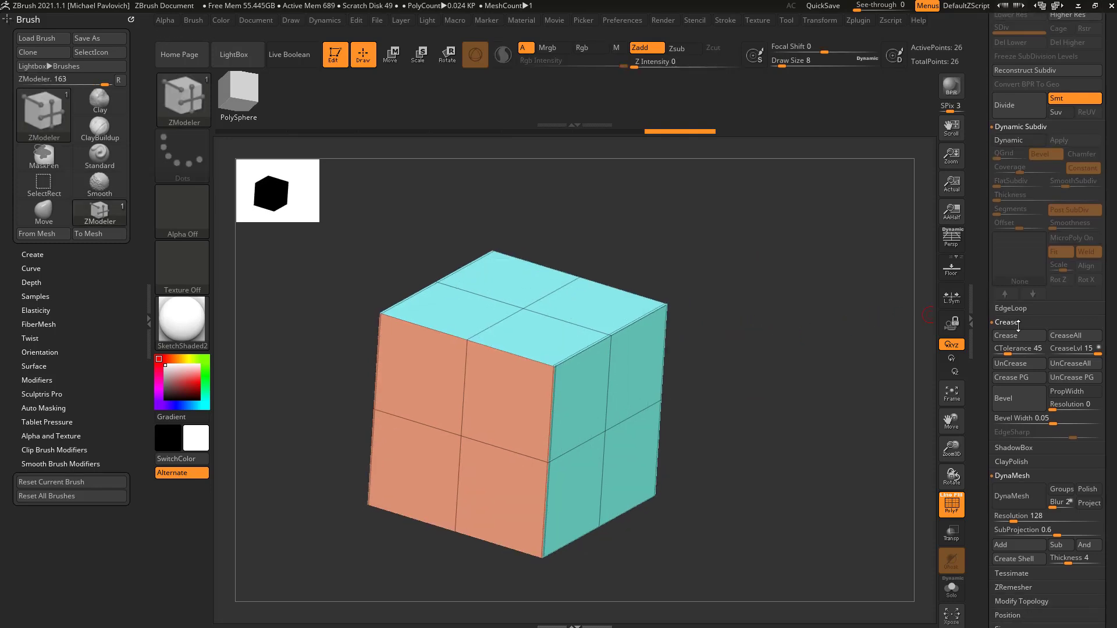
pyautogui.click(1069, 377)
pyautogui.moveTo(793, 369); pyautogui.dragTo(731, 354)
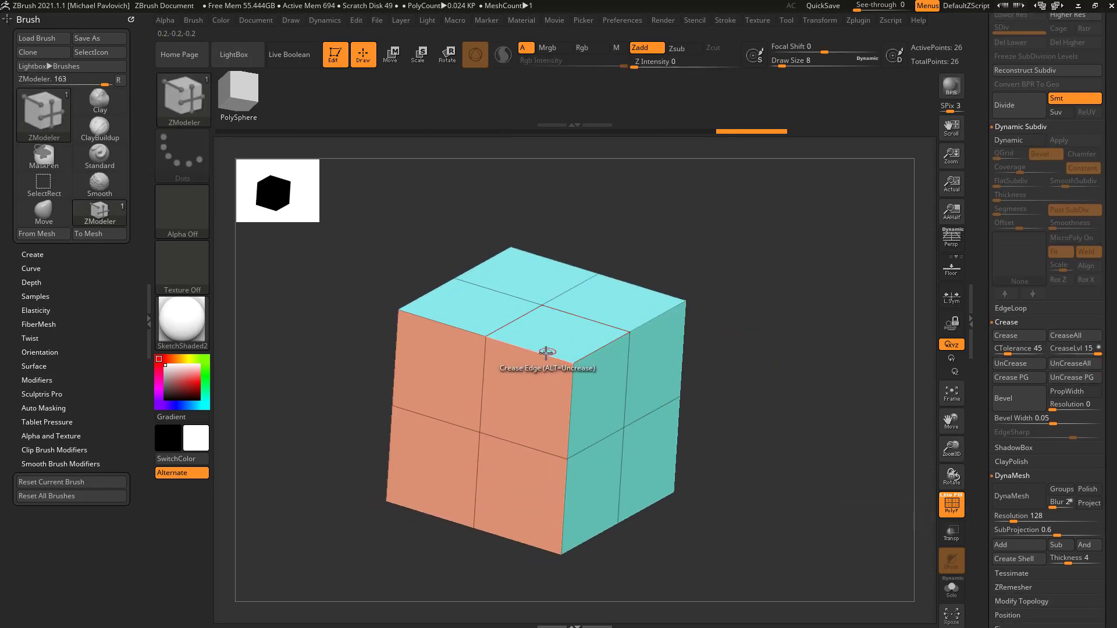
# Set ZModeler's edge action to Insert and add a single edge loop close to the cube's teal side face.
pyautogui.press('space')
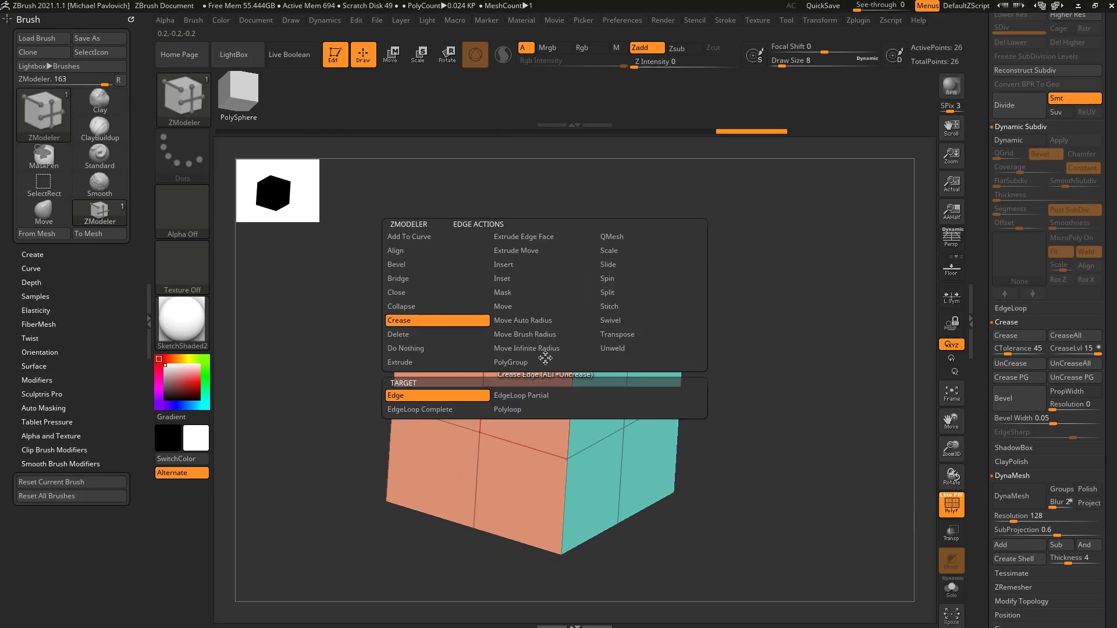
pyautogui.click(550, 269)
pyautogui.moveTo(531, 350); pyautogui.dragTo(568, 358)
pyautogui.moveTo(707, 349); pyautogui.dragTo(727, 345)
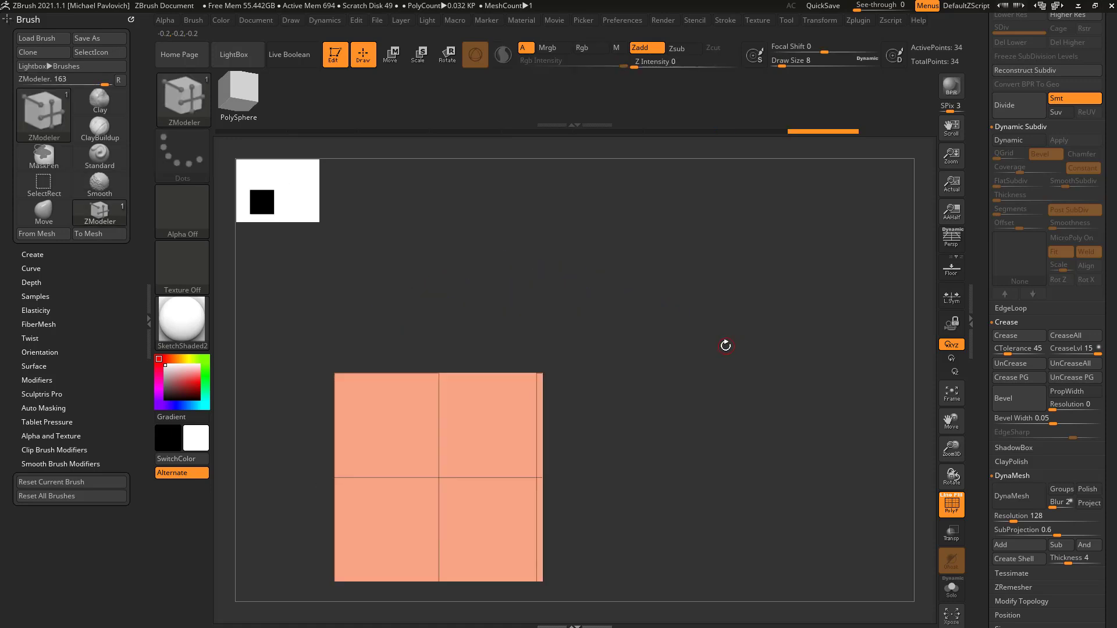
# Preview the edge loop's tightening effect with Dynamic Subdiv, and return to the unsmoothed cube in front view.
pyautogui.press('d')
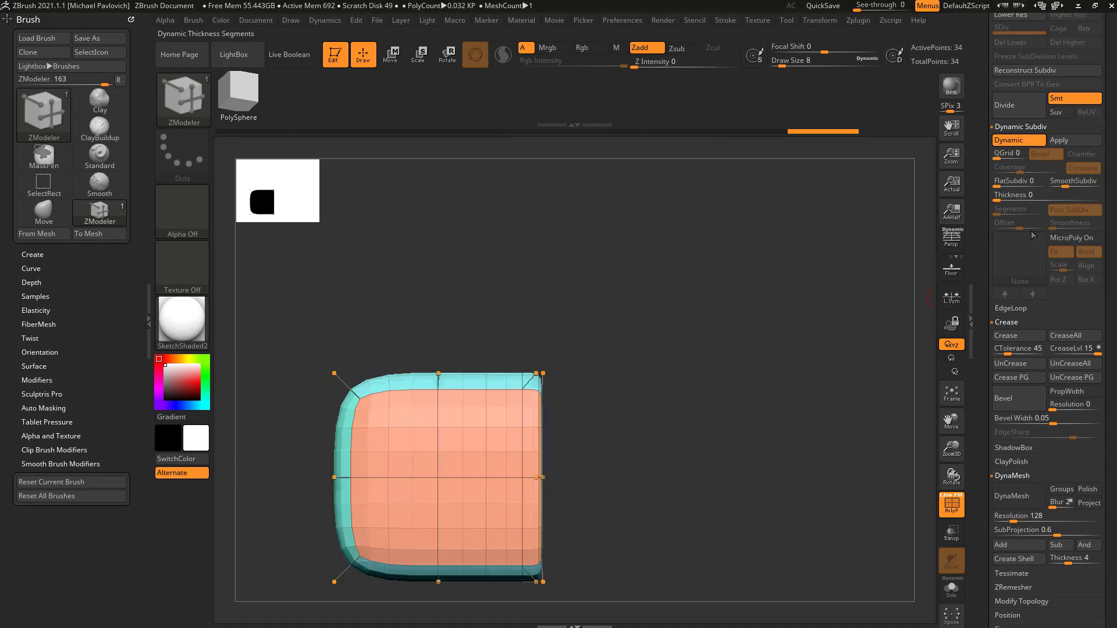
pyautogui.moveTo(728, 326); pyautogui.dragTo(735, 246)
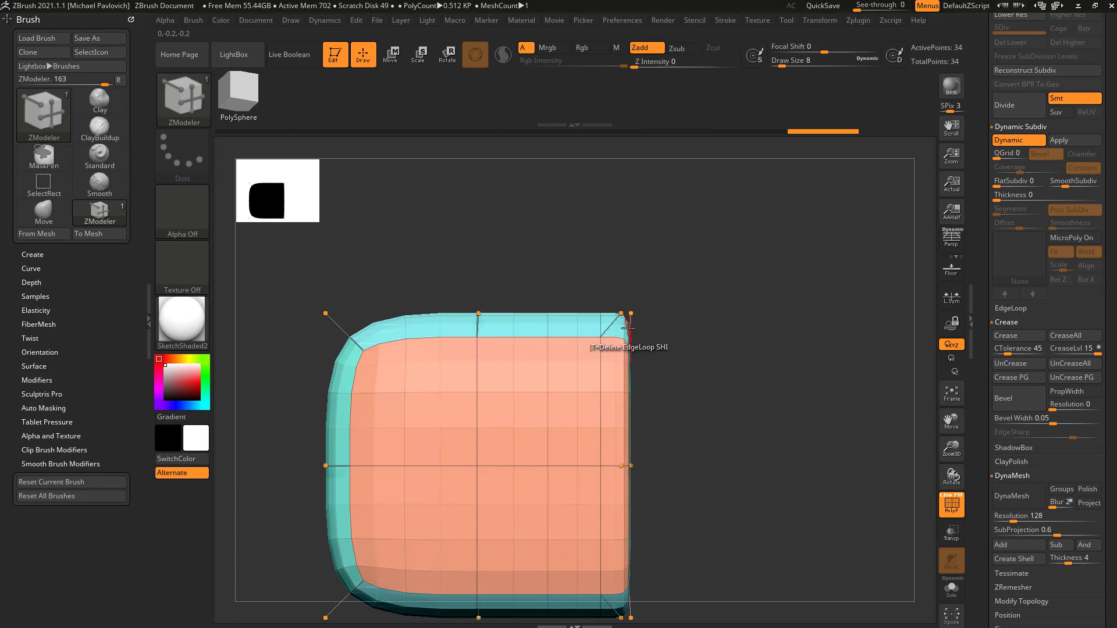
pyautogui.moveTo(637, 320); pyautogui.dragTo(718, 290)
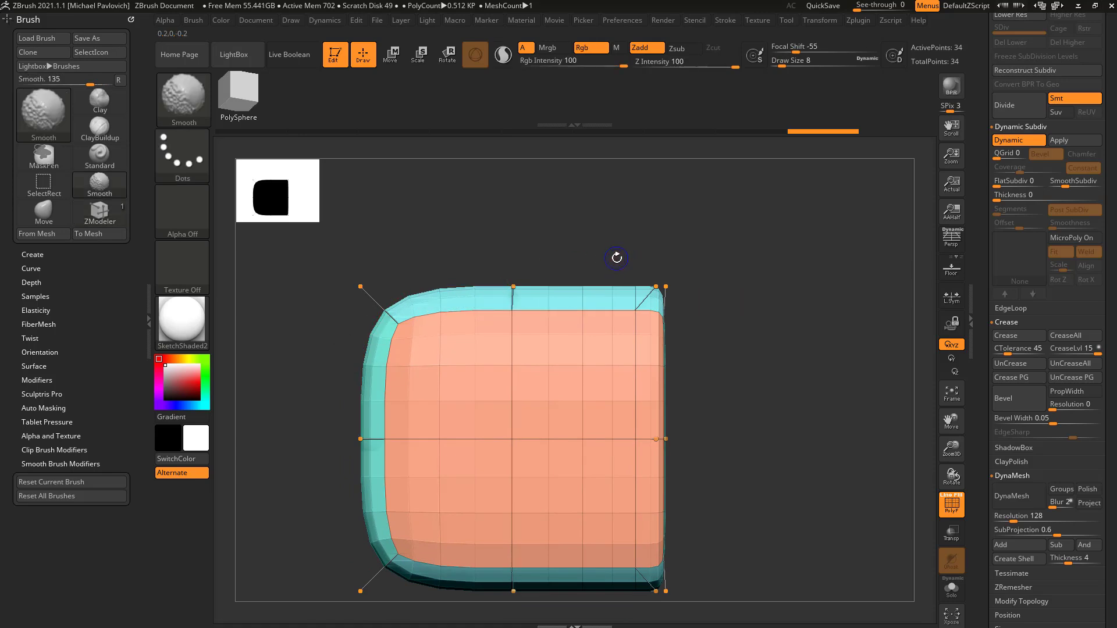
pyautogui.hotkey('shift', 'd')
pyautogui.moveTo(621, 252); pyautogui.dragTo(609, 252)
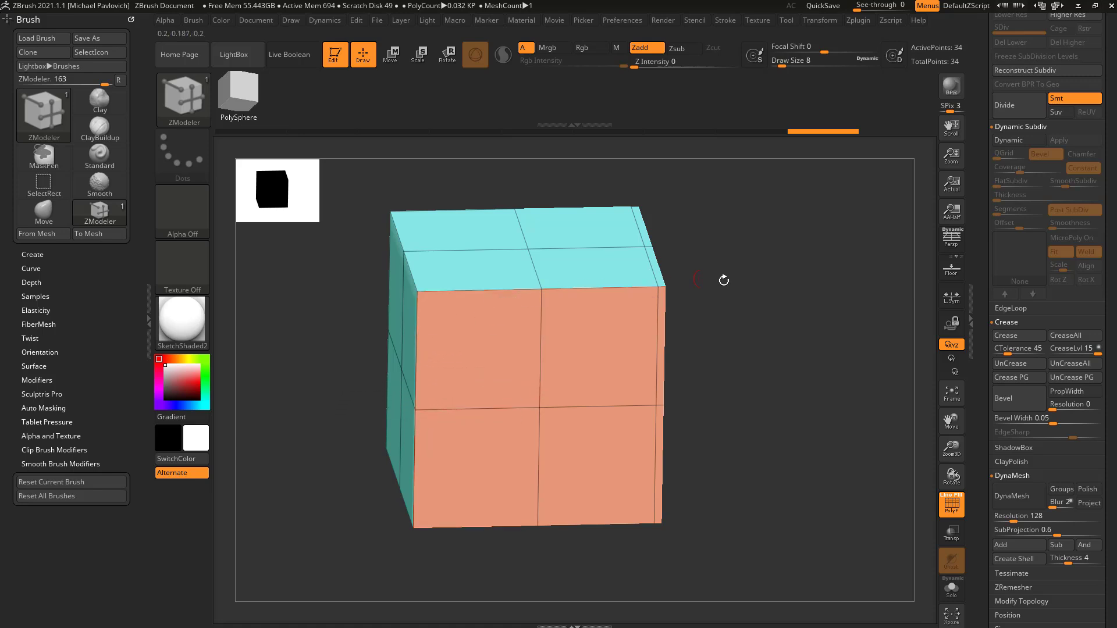
pyautogui.keyDown('shift'); pyautogui.moveTo(705, 279); pyautogui.dragTo(529, 299); pyautogui.keyUp('shift')
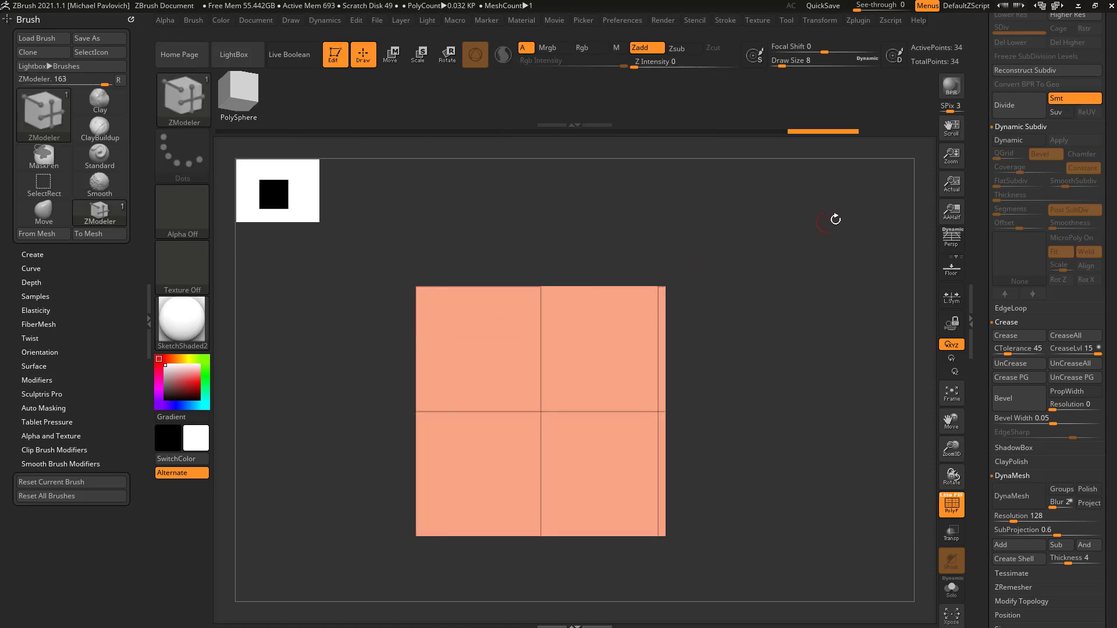
# Try dividing the cube to SDiv 2 twice to examine the side edge up close, undoing the division each time.
pyautogui.click(1032, 117)
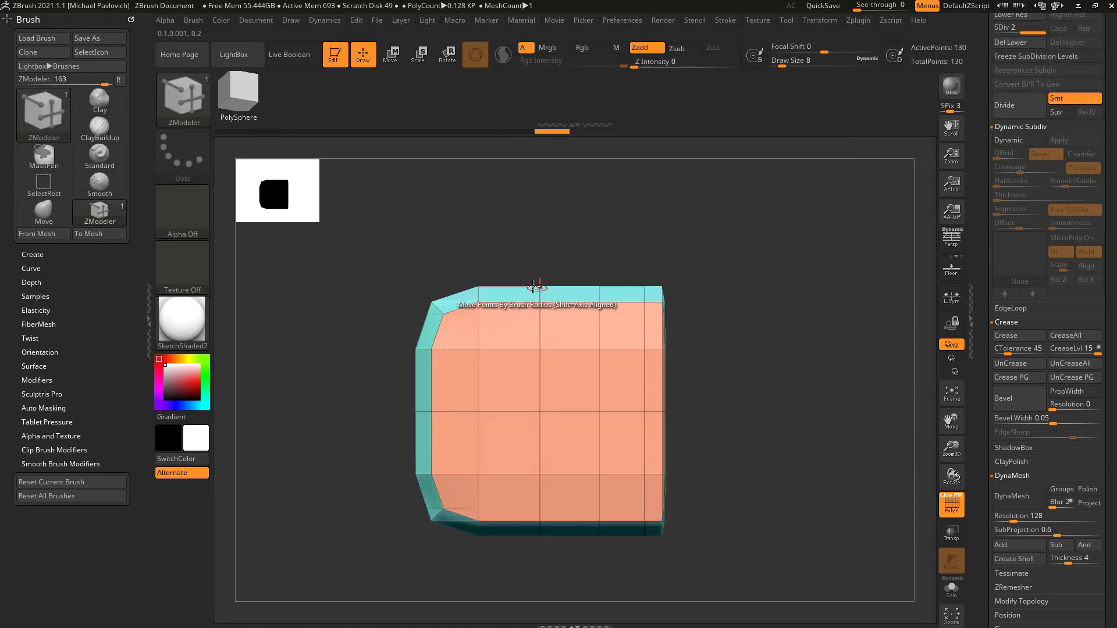
pyautogui.keyDown('alt'); pyautogui.moveTo(794, 270); pyautogui.dragTo(739, 310); pyautogui.keyUp('alt')
pyautogui.hotkey('ctrl', 'z')
pyautogui.keyDown('alt'); pyautogui.moveTo(683, 283); pyautogui.dragTo(651, 337); pyautogui.keyUp('alt')
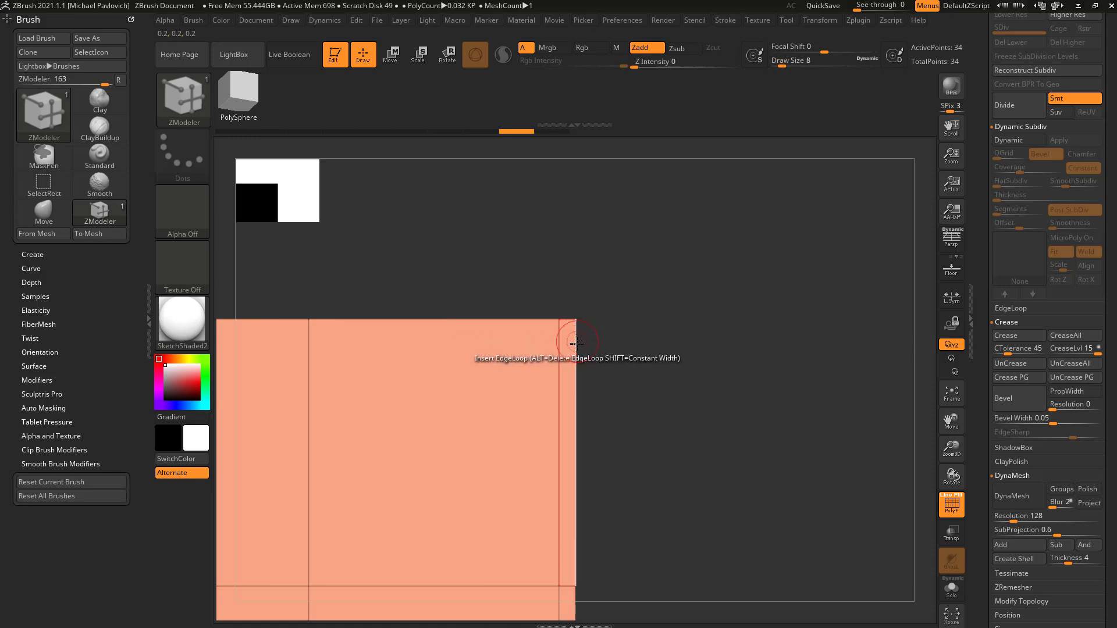
pyautogui.press('f')
pyautogui.click(1013, 109)
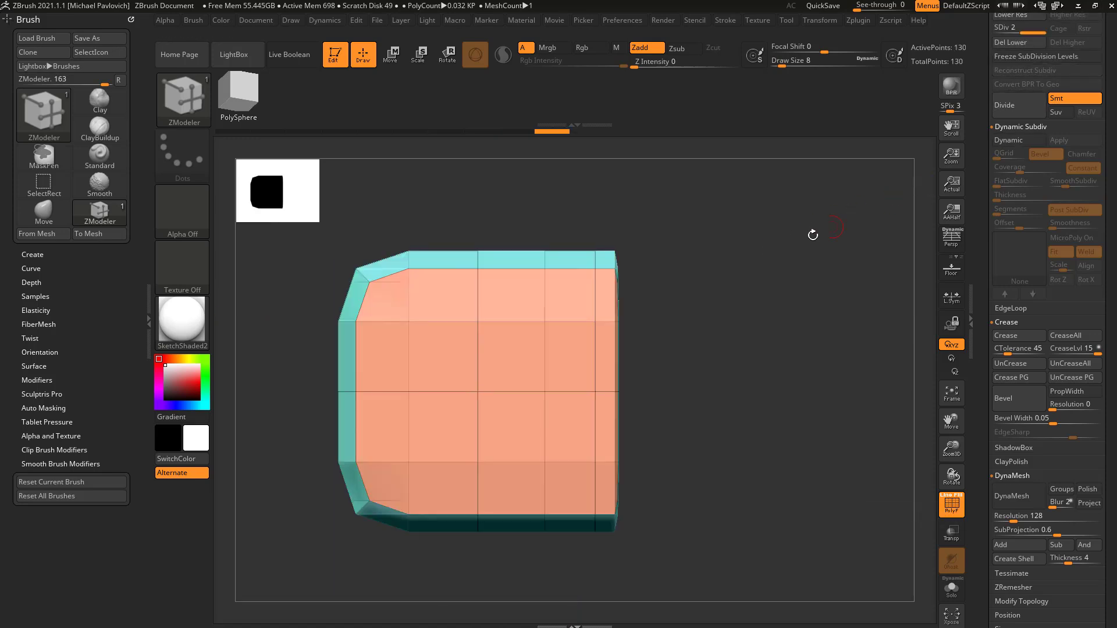
pyautogui.keyDown('alt'); pyautogui.moveTo(841, 222); pyautogui.dragTo(830, 254); pyautogui.keyUp('alt')
pyautogui.moveTo(719, 265); pyautogui.dragTo(800, 296)
pyautogui.hotkey('ctrl', 'z')
# Turn on Dynamic Subdiv and examine the smoothed cube's tightened side from the front and at an angle.
pyautogui.press('d')
pyautogui.keyDown('alt'); pyautogui.moveTo(710, 312); pyautogui.dragTo(737, 298); pyautogui.keyUp('alt')
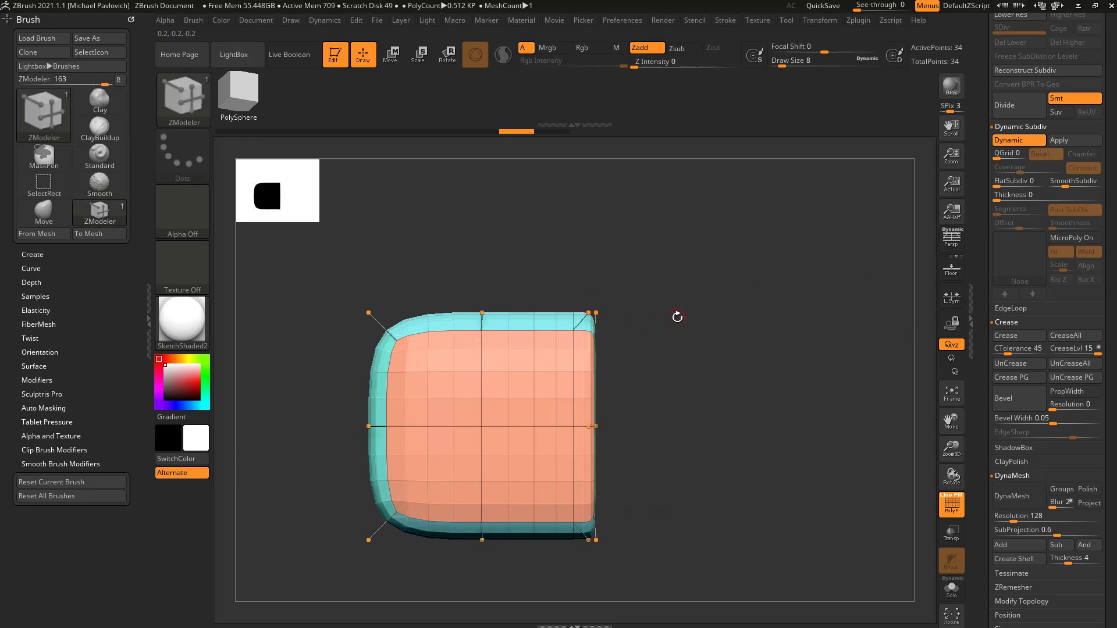
pyautogui.moveTo(789, 307); pyautogui.dragTo(826, 328)
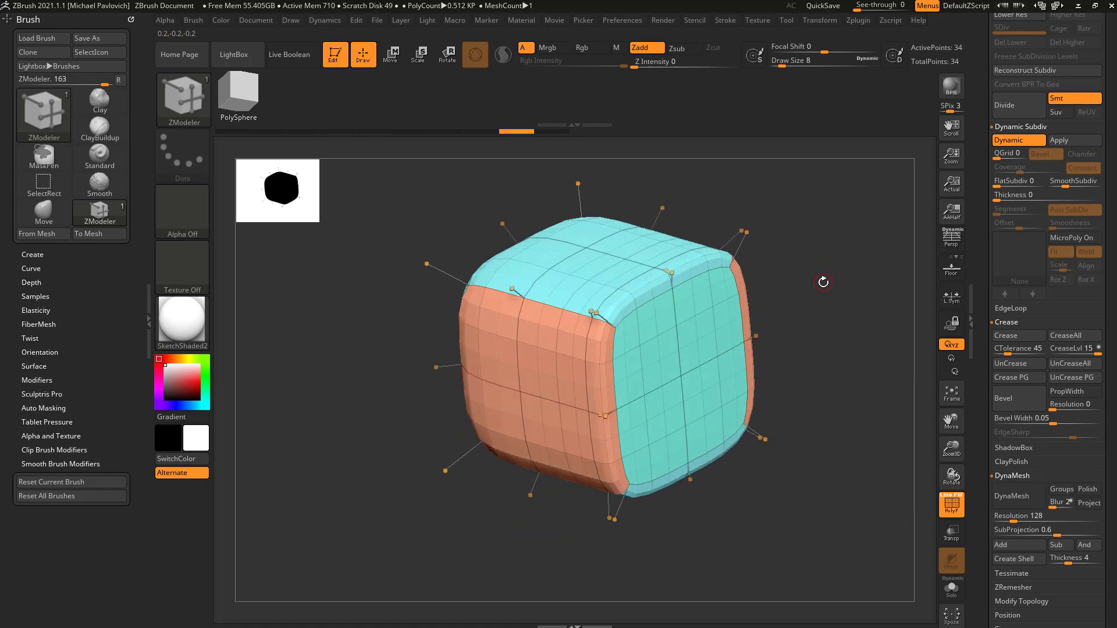
pyautogui.moveTo(828, 282); pyautogui.dragTo(836, 296)
# Return to the unsmoothed cube and delete the edge loop inserted beside the teal side face.
pyautogui.press('space')
pyautogui.click(574, 316)
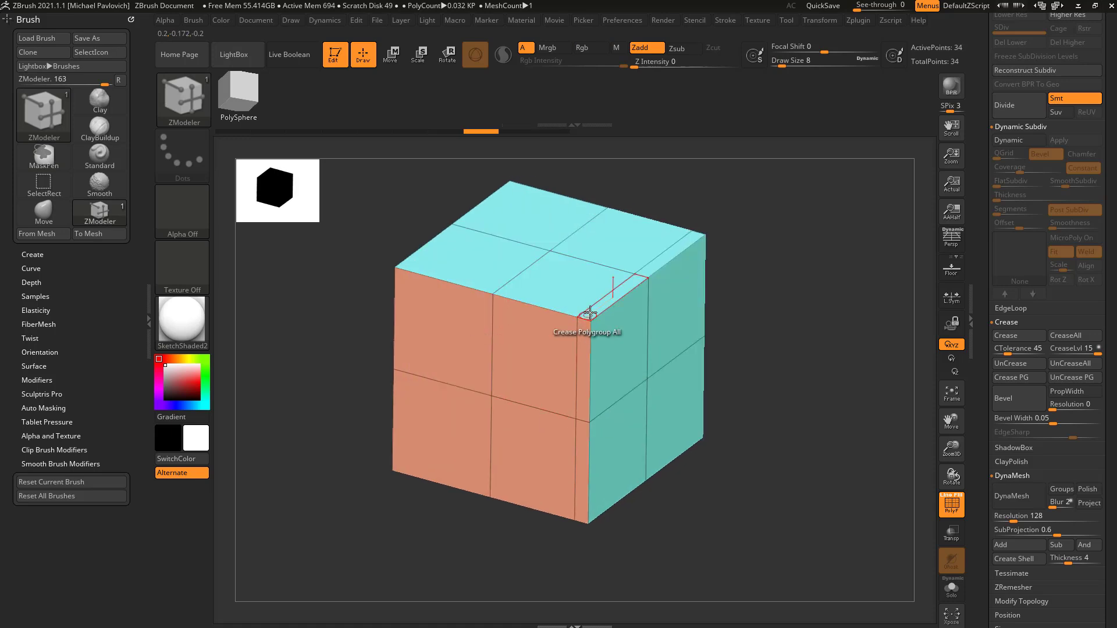
pyautogui.keyDown('alt'); pyautogui.click(627, 297); pyautogui.keyUp('alt')
pyautogui.moveTo(801, 307); pyautogui.dragTo(796, 308)
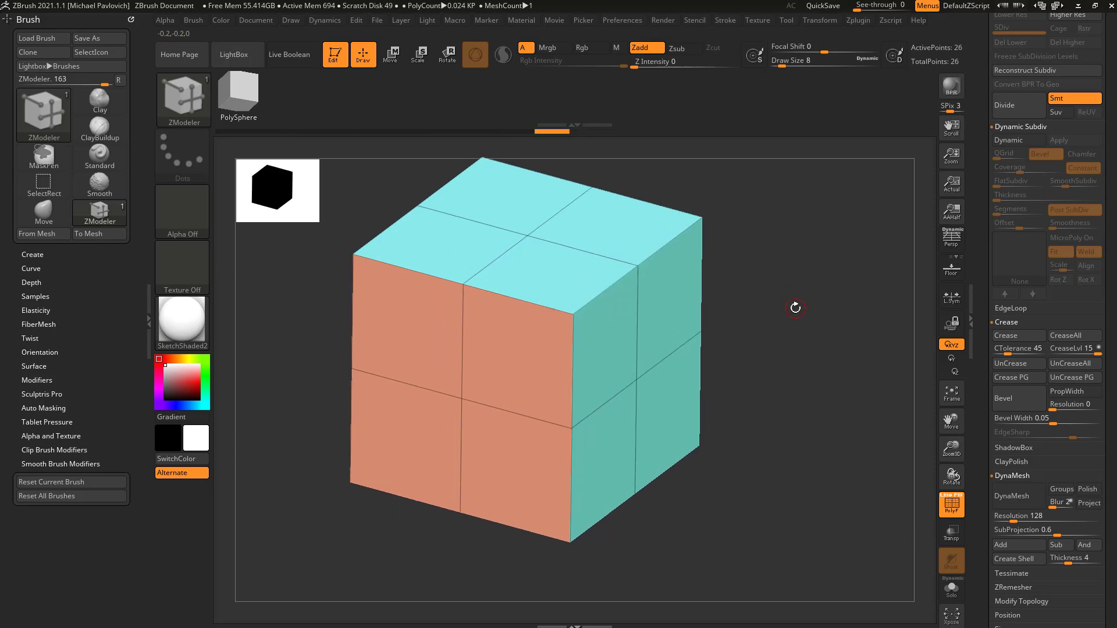
# Undo the extra edge loop insertion and set ZModeler's edge action to Crease with the Edge target.
pyautogui.click(613, 302)
pyautogui.hotkey('ctrl', 'z')
pyautogui.press('space')
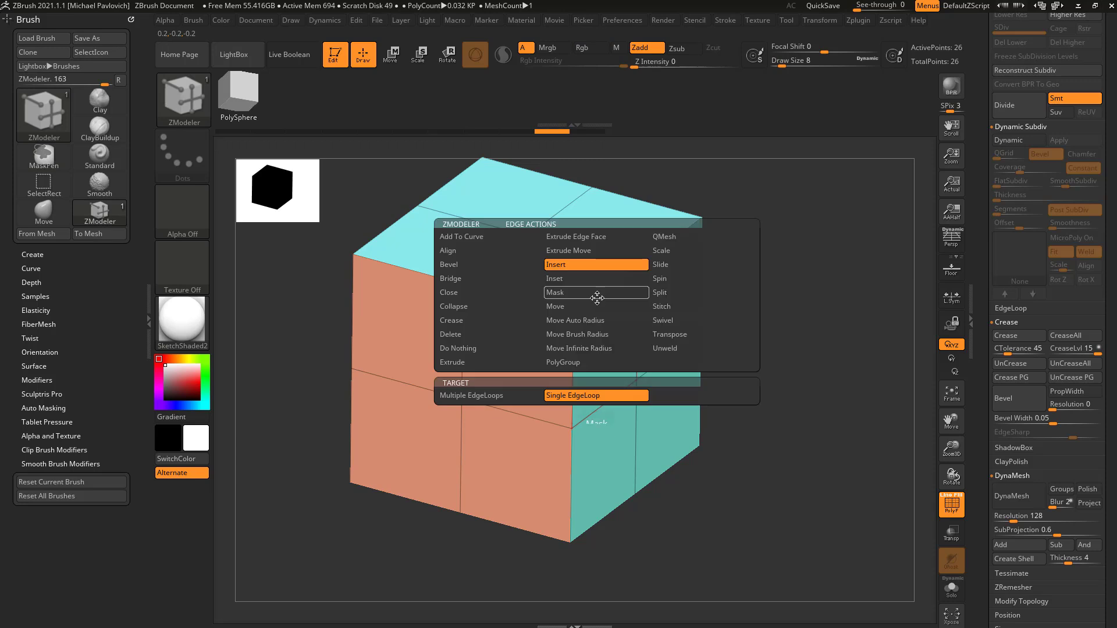
pyautogui.click(479, 323)
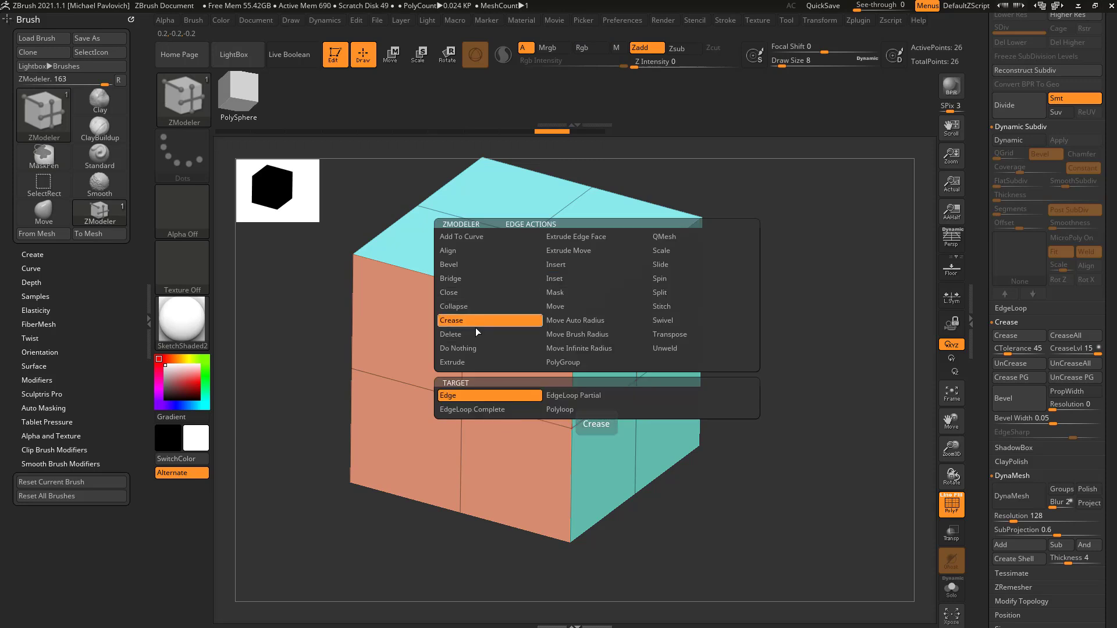
# Try creasing complete edge loops on the cube with the EdgeLoop Complete target, undoing each attempt.
pyautogui.click(465, 407)
pyautogui.click(593, 299)
pyautogui.hotkey('ctrl', 'z')
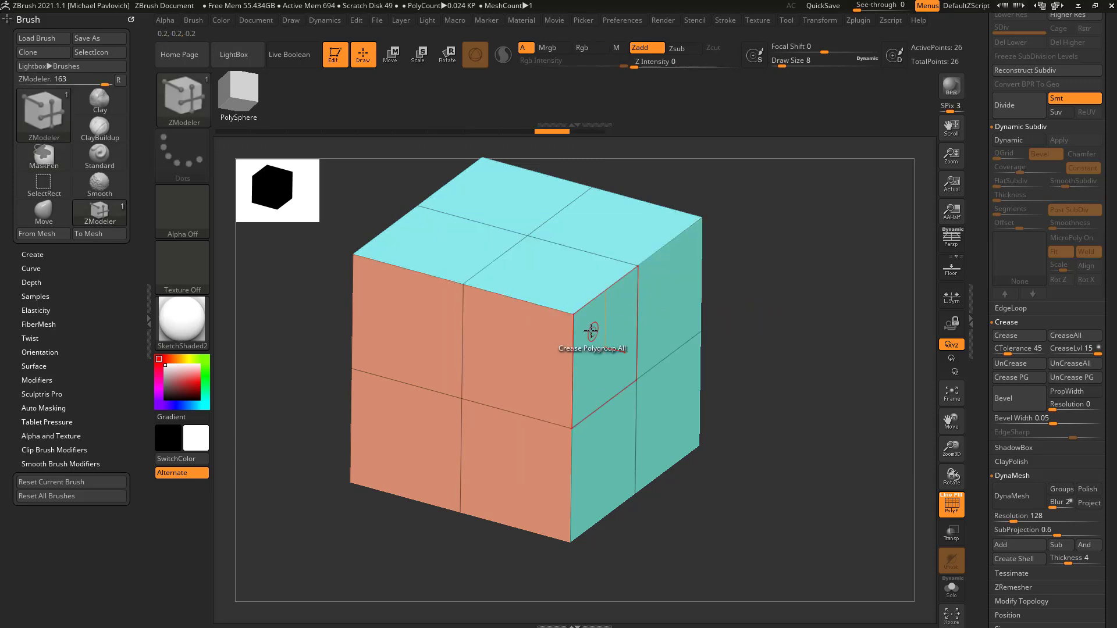
pyautogui.click(574, 326)
pyautogui.hotkey('ctrl', 'z')
pyautogui.click(594, 300)
pyautogui.hotkey('ctrl', 'z')
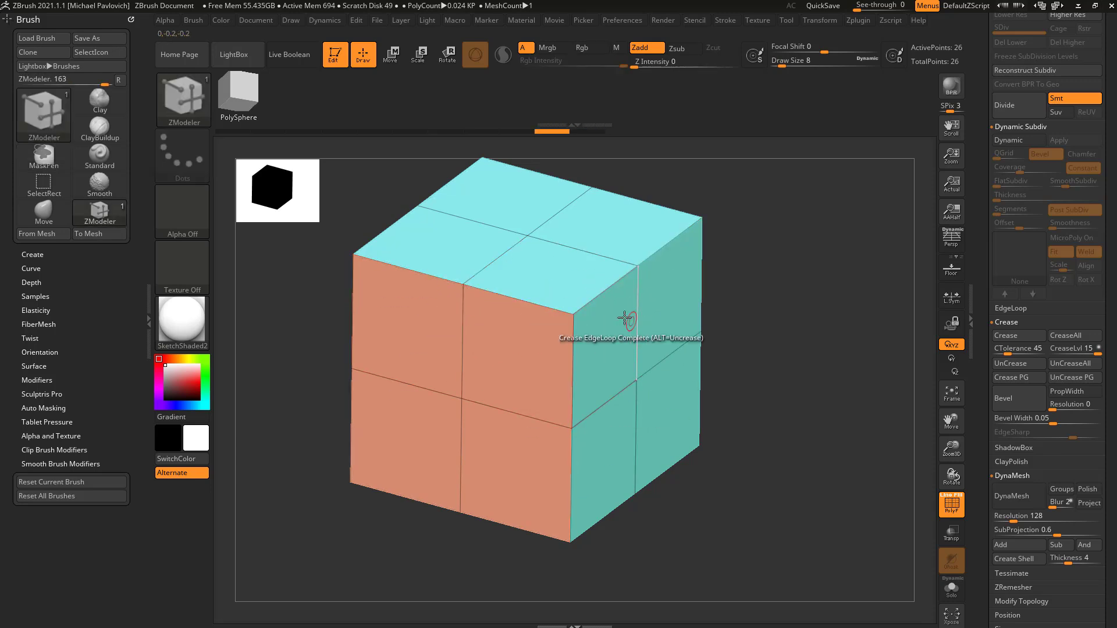
# Set the Crease target back to Edge and crease individual edges around the cube's teal side face.
pyautogui.press('space')
pyautogui.click(486, 396)
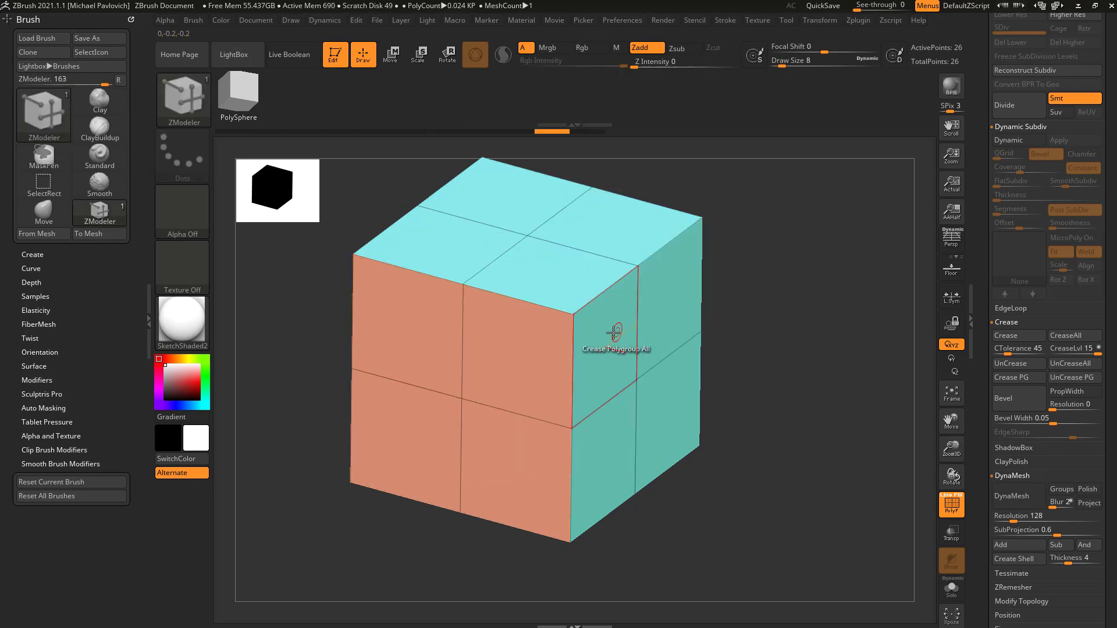
pyautogui.click(601, 299)
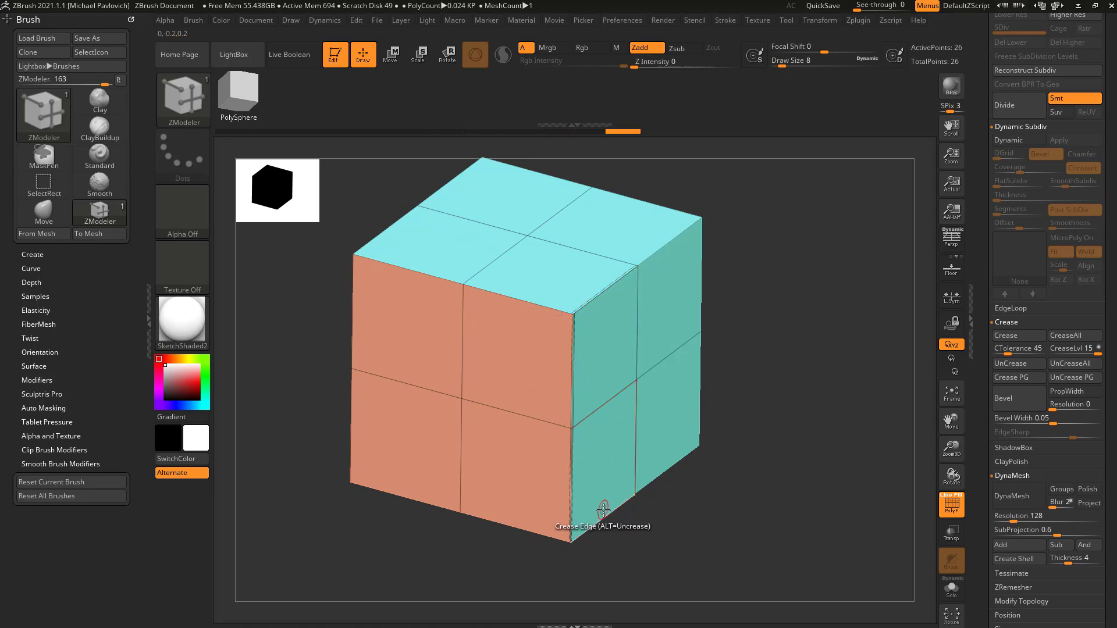
pyautogui.click(703, 304)
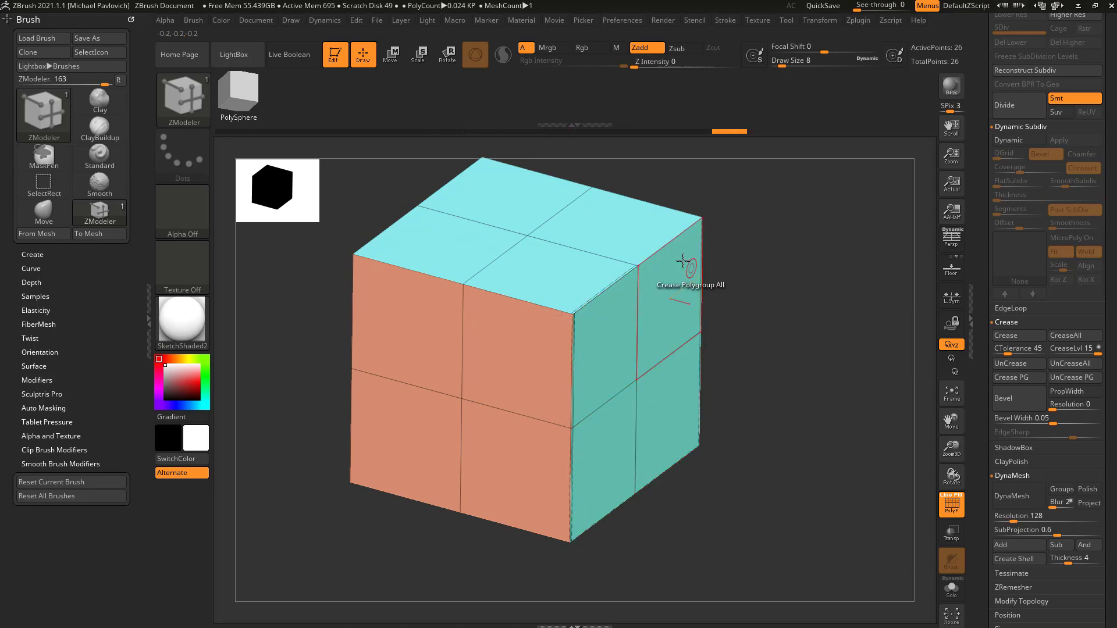
# Isolate the teal side face, crease its open border edges, and show the whole cube again.
pyautogui.moveTo(731, 303); pyautogui.dragTo(806, 279)
pyautogui.press('ctrl')
pyautogui.moveTo(769, 196)
pyautogui.keyDown('ctrl'); pyautogui.keyDown('shift'); pyautogui.mouseDown()
pyautogui.moveTo(660, 506)
pyautogui.moveTo(623, 576)
pyautogui.mouseUp(); pyautogui.keyUp('shift'); pyautogui.keyUp('ctrl')
pyautogui.moveTo(826, 384); pyautogui.dragTo(734, 403)
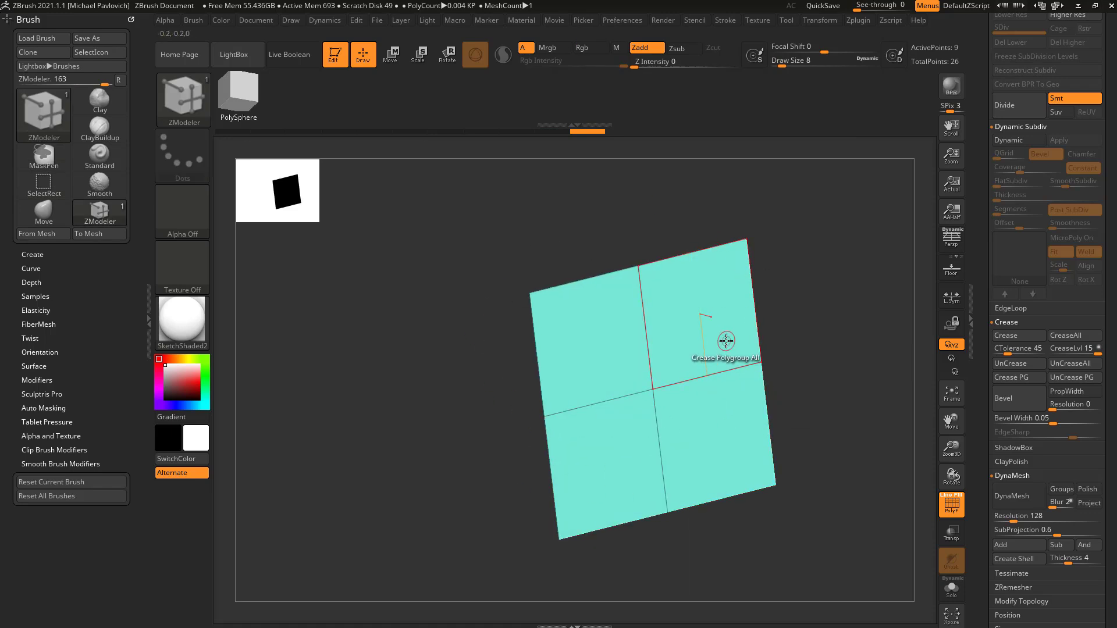
pyautogui.click(1026, 337)
pyautogui.keyDown('ctrl'); pyautogui.keyDown('shift'); pyautogui.click(822, 425); pyautogui.keyUp('shift'); pyautogui.keyUp('ctrl')
pyautogui.moveTo(823, 424); pyautogui.dragTo(760, 371)
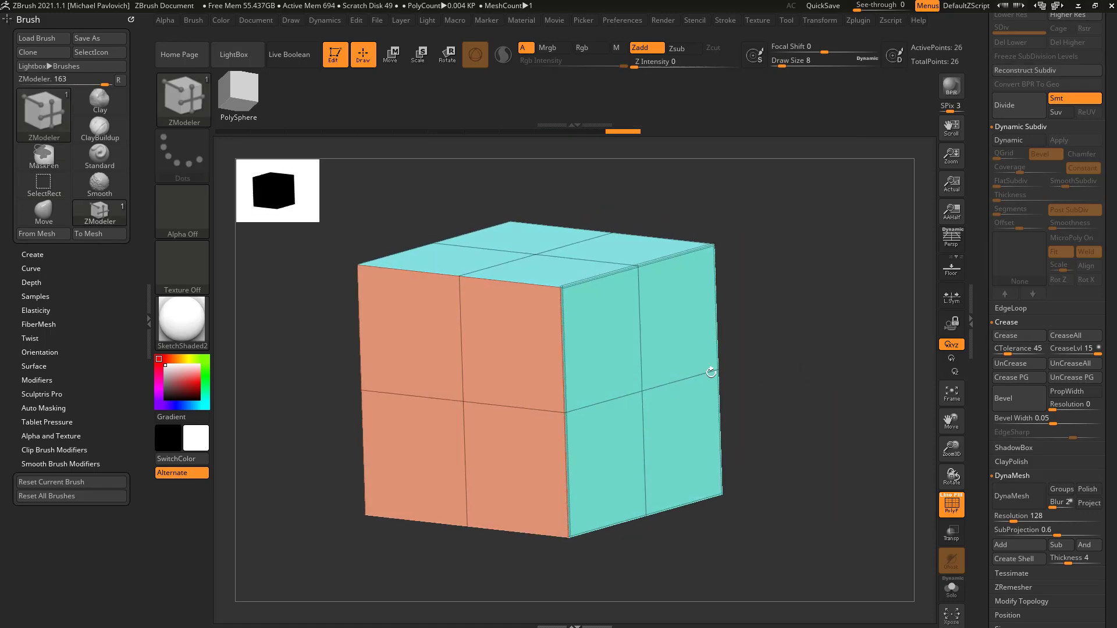
pyautogui.moveTo(593, 449); pyautogui.dragTo(833, 424, button='right')
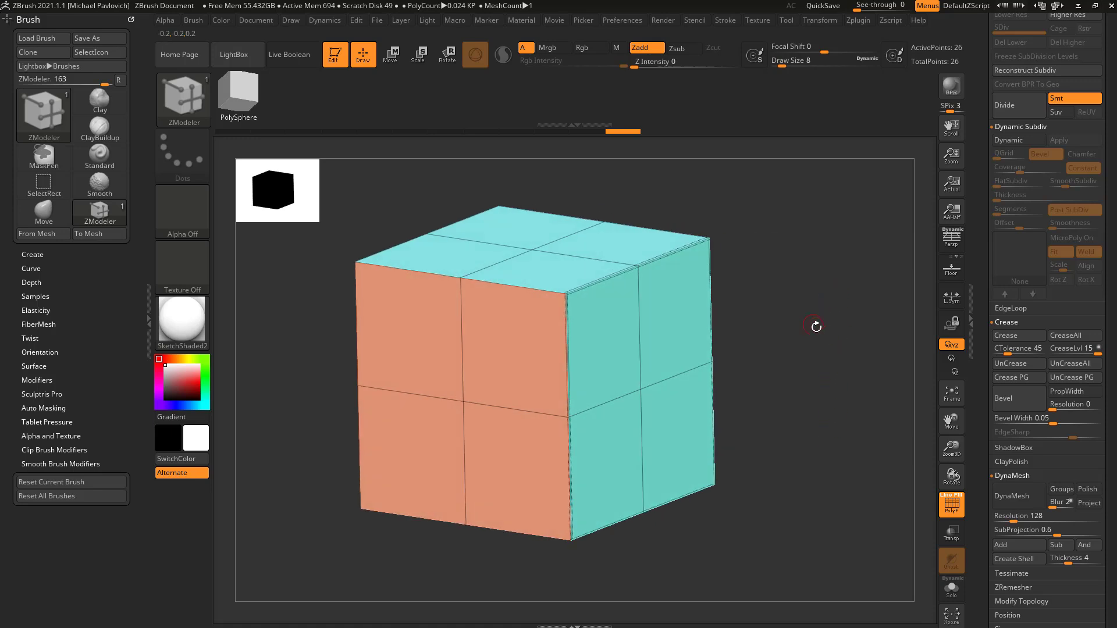
# Preview the creased cube with Dynamic Subdiv from several angles, then turn the preview off.
pyautogui.press('d')
pyautogui.moveTo(823, 359); pyautogui.dragTo(608, 291)
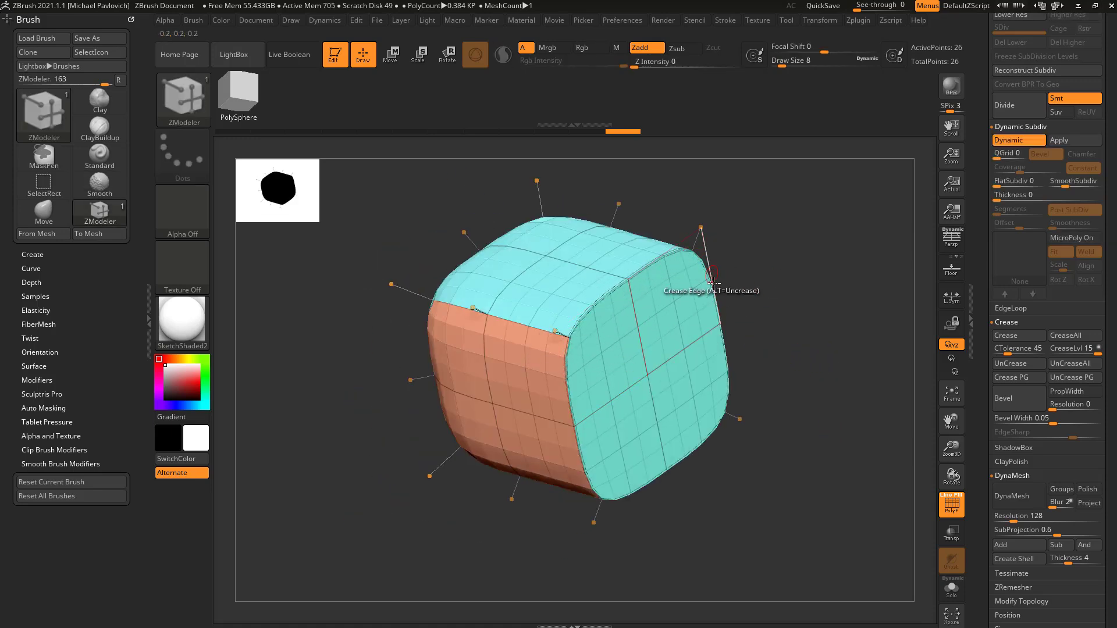
pyautogui.moveTo(757, 278); pyautogui.dragTo(706, 314)
pyautogui.moveTo(770, 296)
pyautogui.mouseDown()
pyautogui.moveTo(681, 306)
pyautogui.moveTo(791, 309)
pyautogui.moveTo(781, 289)
pyautogui.moveTo(767, 305)
pyautogui.moveTo(813, 299)
pyautogui.moveTo(778, 313)
pyautogui.mouseUp()
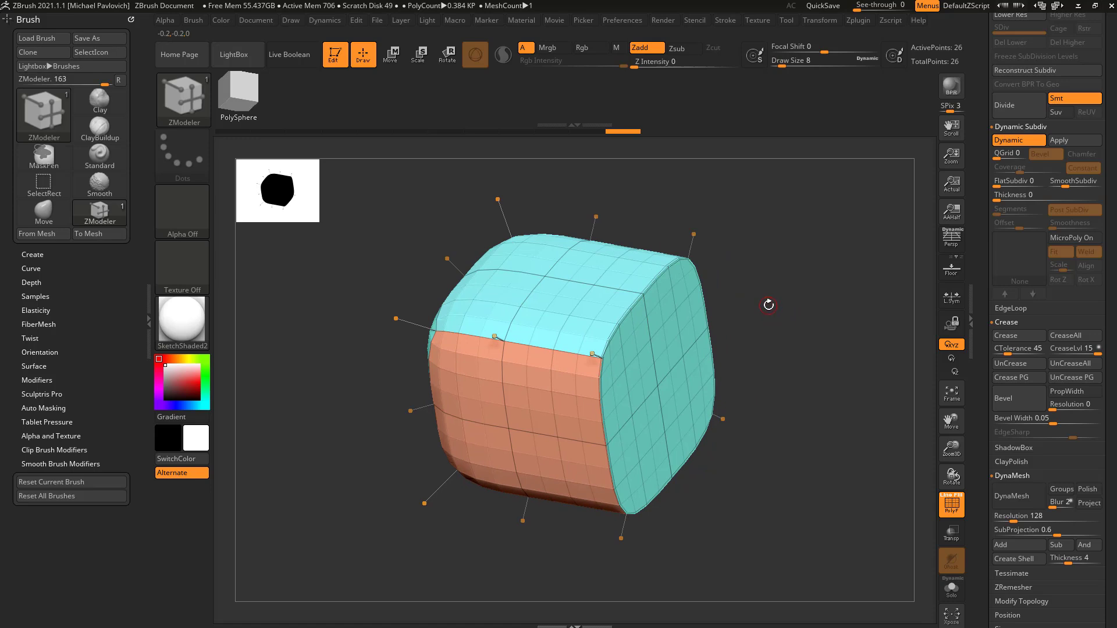
pyautogui.hotkey('shift', 'd')
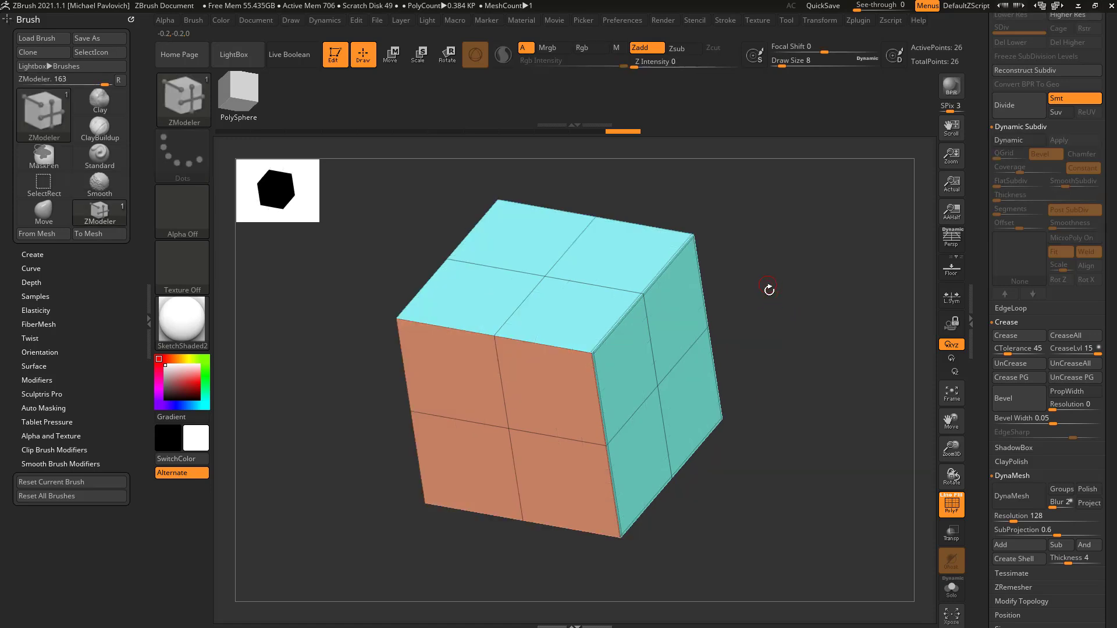
# Set ZModeler's edge action to Insert with Single EdgeLoop and try adding a supporting loop beside the teal side face.
pyautogui.moveTo(768, 281); pyautogui.dragTo(706, 312)
pyautogui.press('space')
pyautogui.click(550, 264)
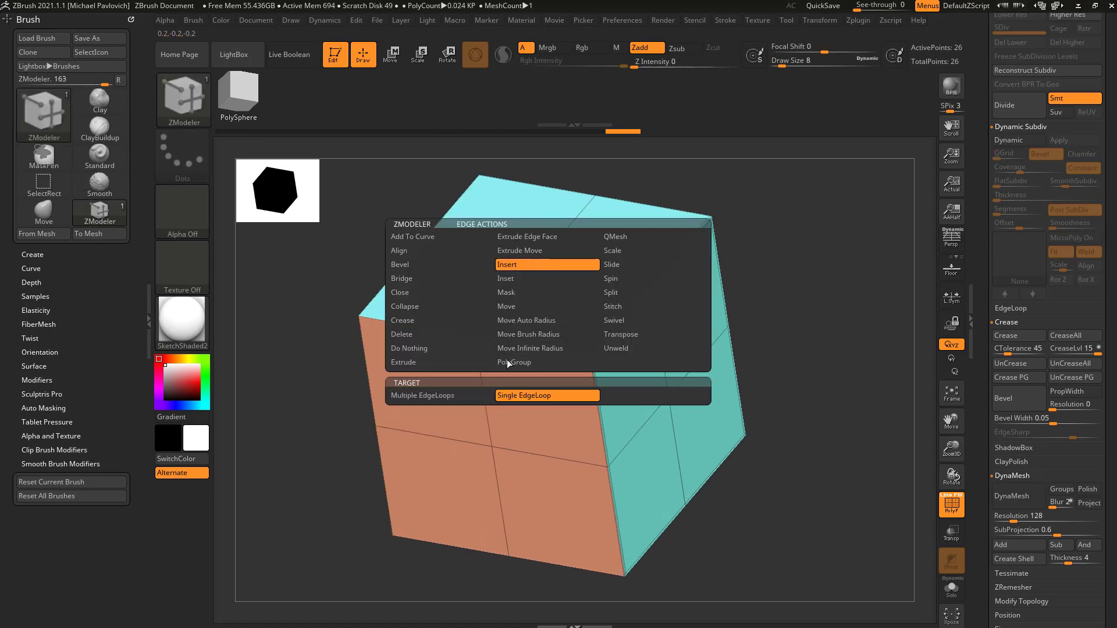
pyautogui.moveTo(594, 385)
pyautogui.mouseDown()
pyautogui.moveTo(593, 369)
pyautogui.moveTo(696, 400)
pyautogui.moveTo(678, 367)
pyautogui.mouseUp()
pyautogui.hotkey('ctrl', 'z')
# Inset the teal side face using the Polygroup All target and remove all creases from the cube.
pyautogui.press('space')
pyautogui.click(628, 180)
pyautogui.click(714, 312)
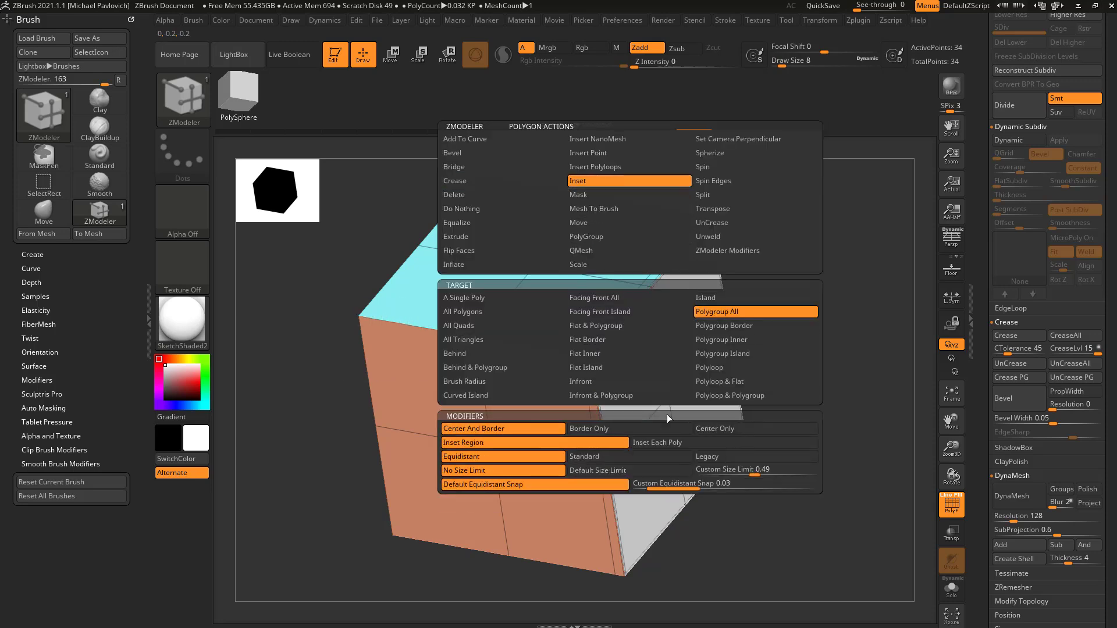
pyautogui.moveTo(623, 378); pyautogui.dragTo(624, 385)
pyautogui.moveTo(748, 319); pyautogui.dragTo(826, 353)
pyautogui.click(1069, 368)
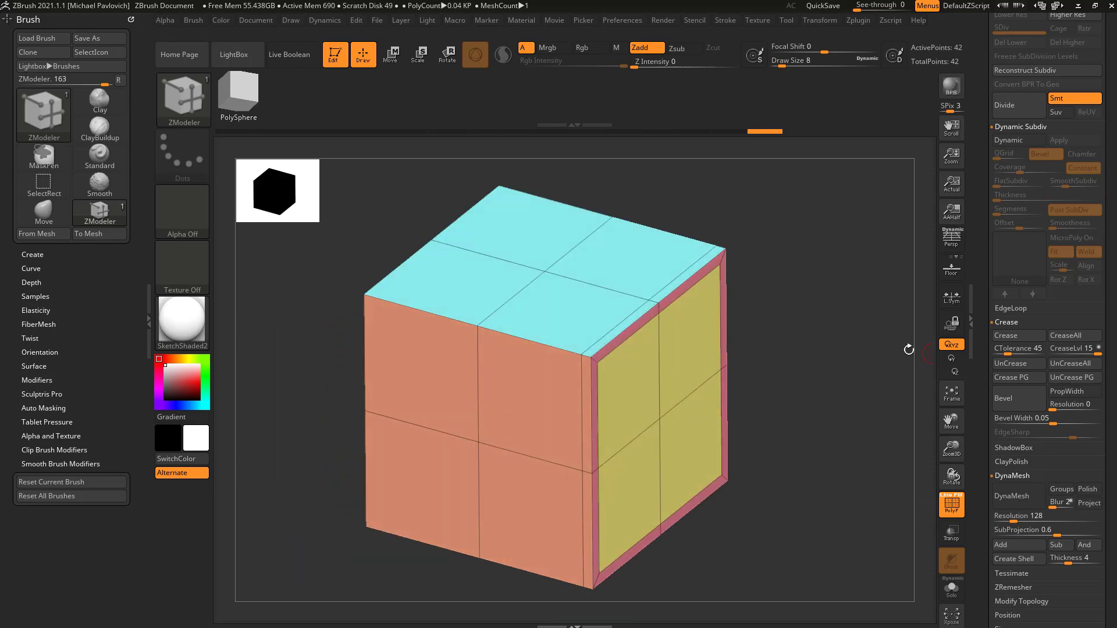
# Check the supporting loops from the front with Dynamic Subdiv and return to the unsmoothed cube.
pyautogui.press('d')
pyautogui.moveTo(790, 299)
pyautogui.mouseDown()
pyautogui.moveTo(812, 276)
pyautogui.moveTo(787, 294)
pyautogui.mouseUp()
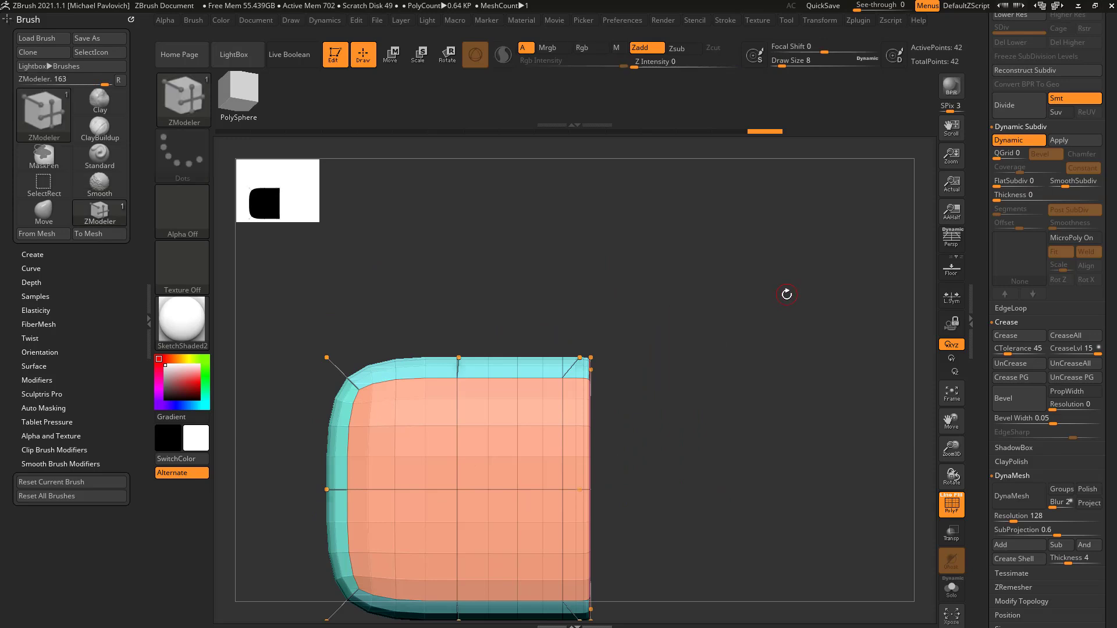
pyautogui.hotkey('shift', 'd')
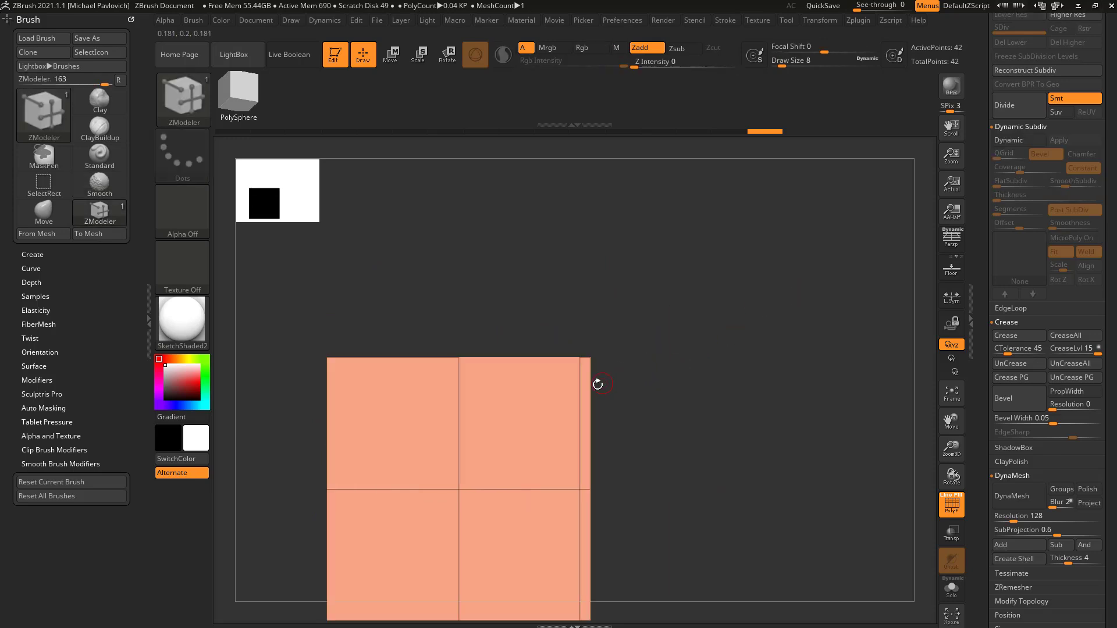
# Set ZModeler's edge action to Slide with EdgeLoop Complete and slide the supporting loop away from the cube's side edge.
pyautogui.press('space')
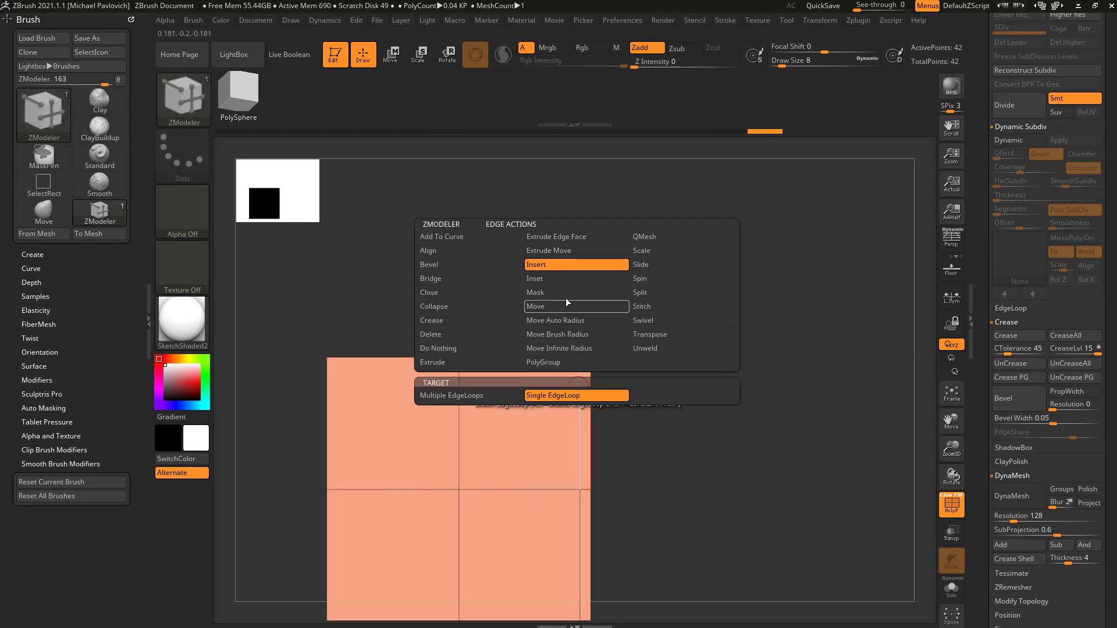
pyautogui.click(643, 264)
pyautogui.click(550, 396)
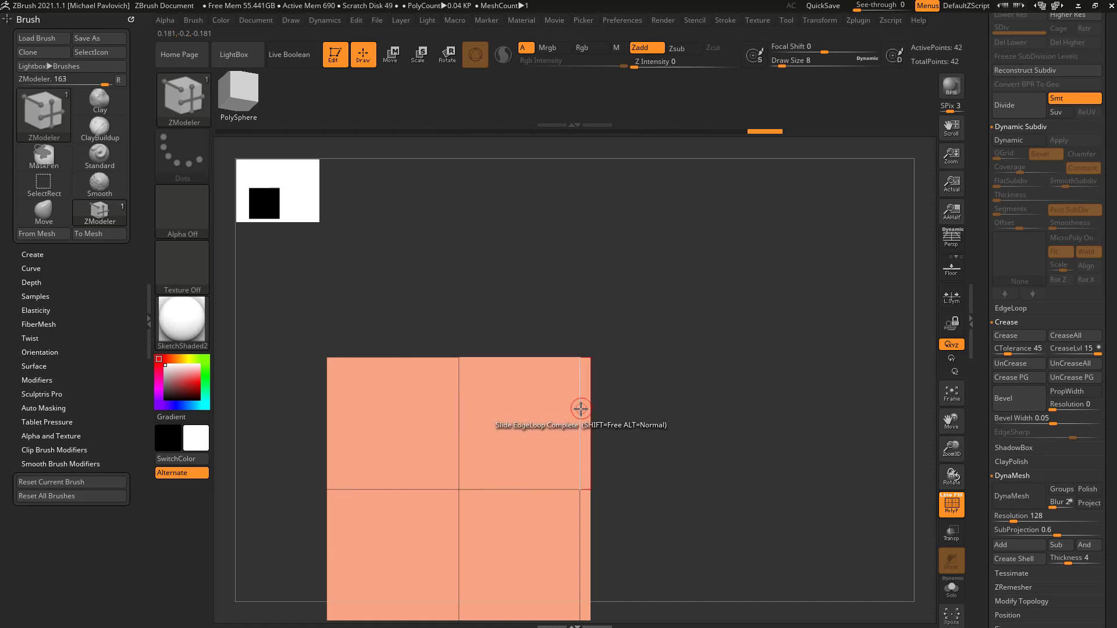
pyautogui.press('space')
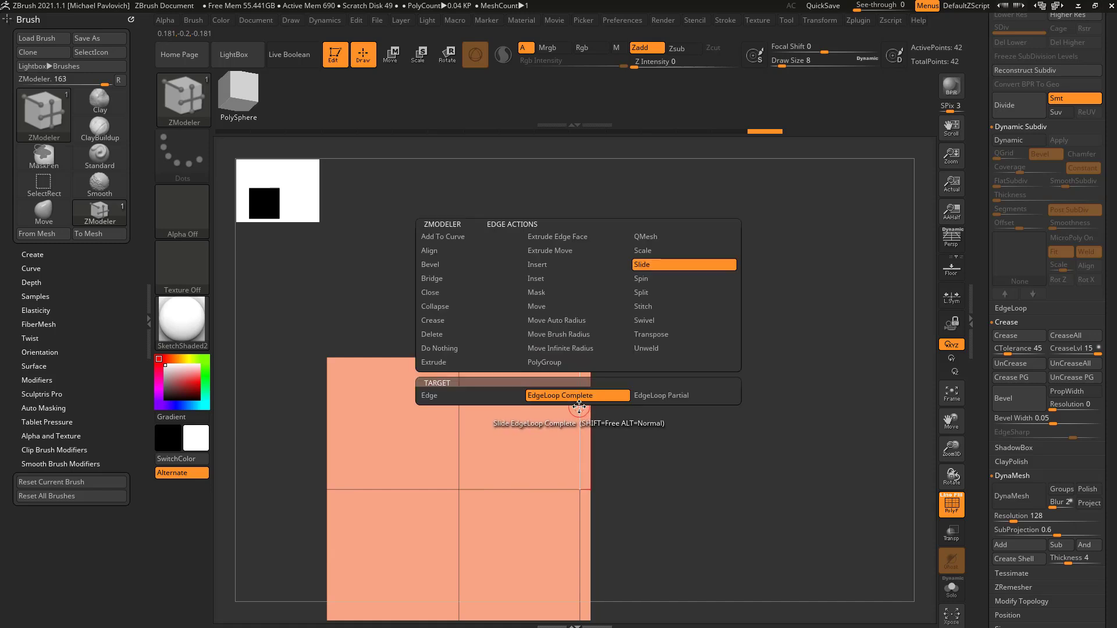
pyautogui.moveTo(579, 414); pyautogui.dragTo(572, 418)
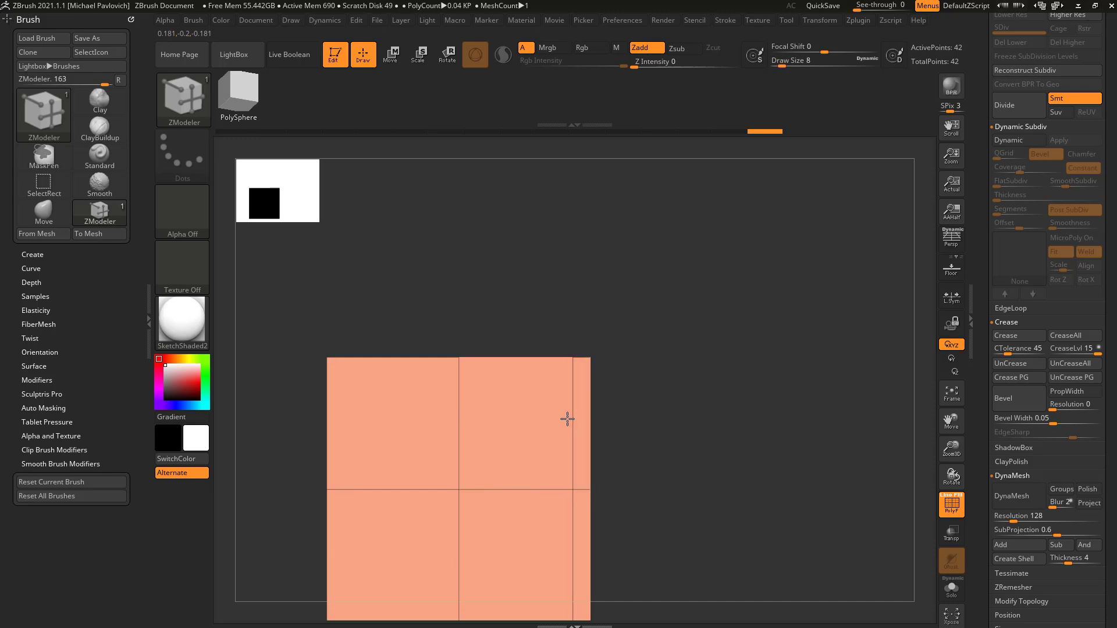
# Slide the supporting loop toward the side edge under Dynamic Subdiv, examine the tightness, and turn the preview off.
pyautogui.press('d')
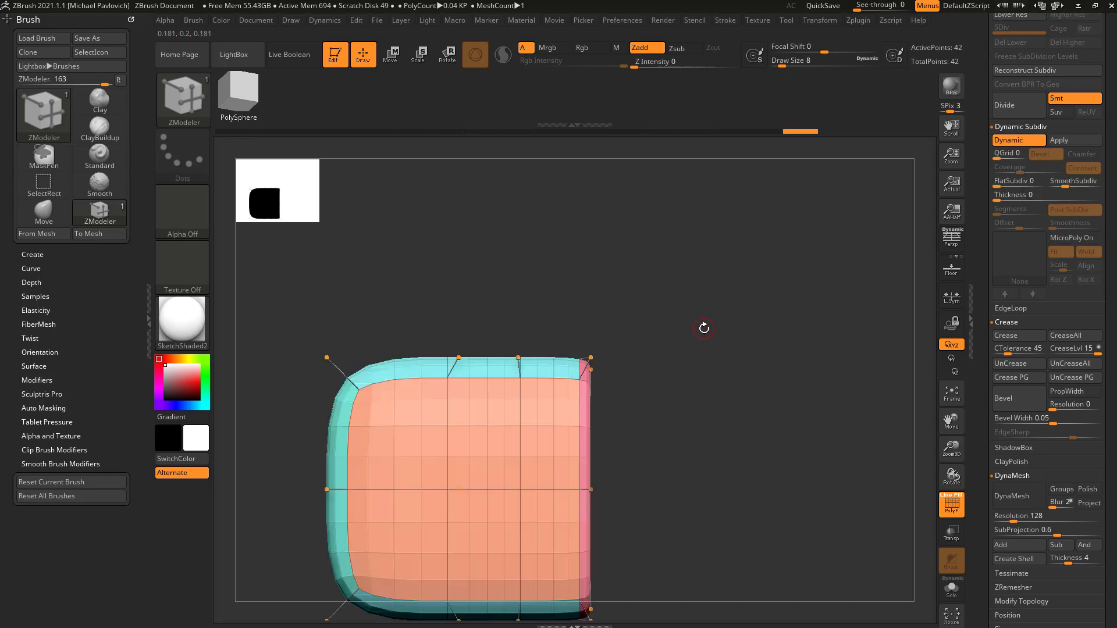
pyautogui.moveTo(521, 399)
pyautogui.mouseDown()
pyautogui.moveTo(679, 406)
pyautogui.moveTo(564, 407)
pyautogui.mouseUp()
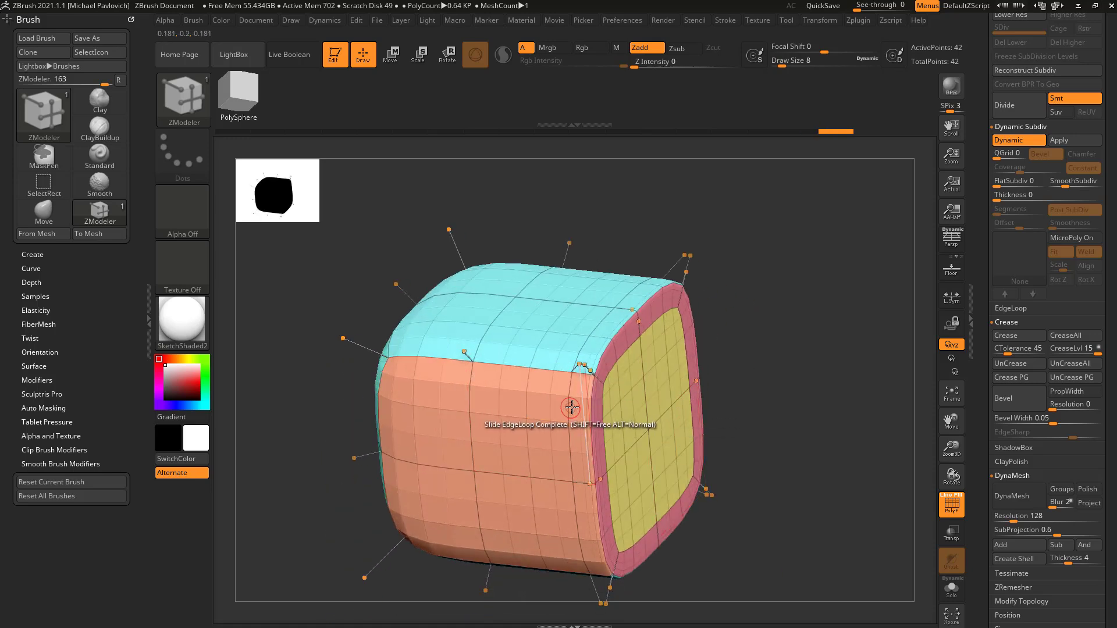
pyautogui.press('ctrl')
pyautogui.hotkey('shift', 'd')
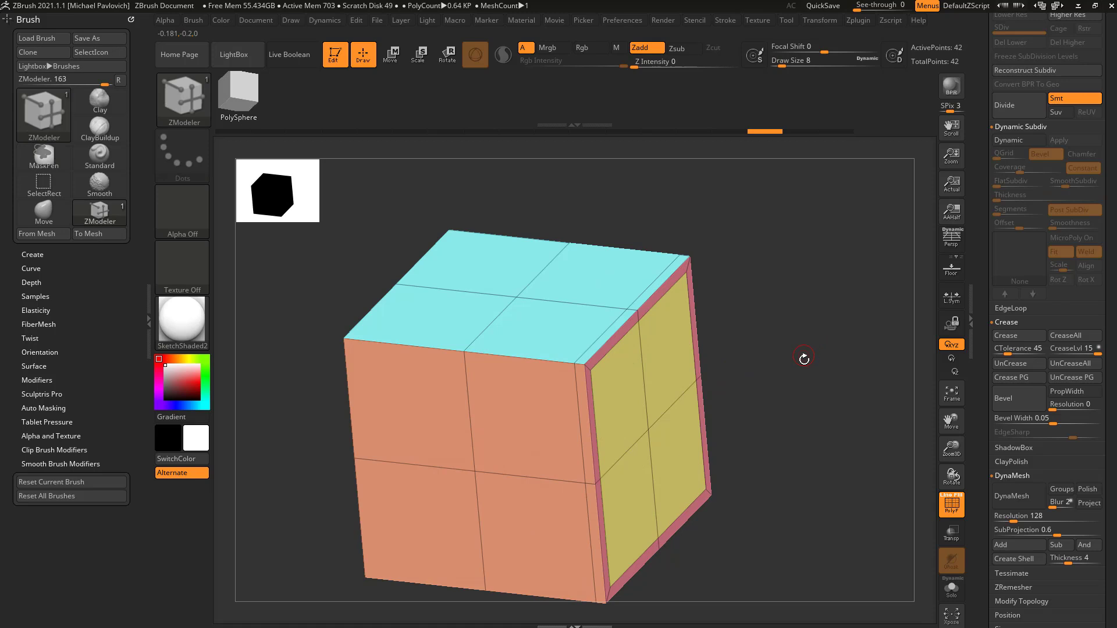
# Undo the loop slides, the side face inset and the inserted supporting edge loop.
pyautogui.moveTo(805, 353); pyautogui.dragTo(800, 352)
pyautogui.press('ctrl')
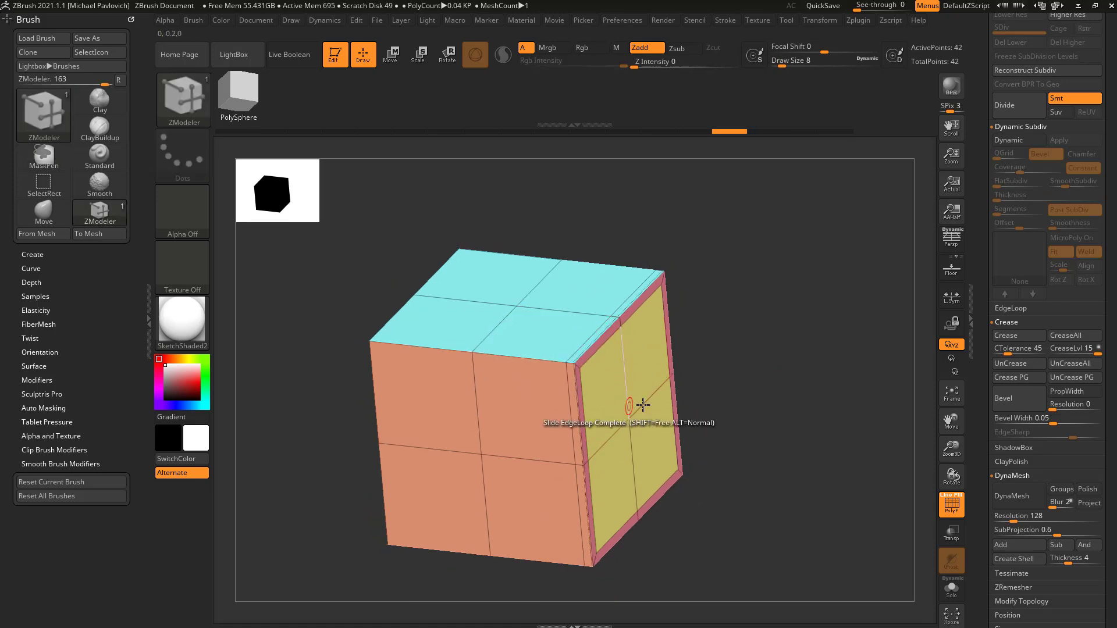
pyautogui.hotkey('ctrl', 'z')
pyautogui.hotkey('ctrl', 'z')
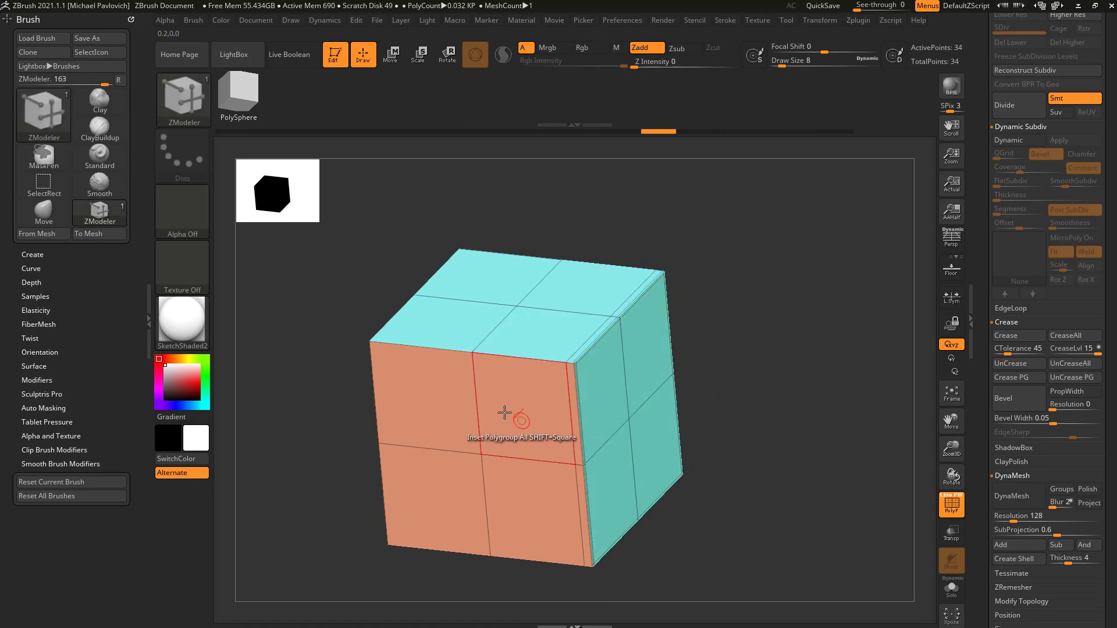
pyautogui.hotkey('ctrl', 'z')
# Turn on Dynamic Subdiv for the creased cube and examine its hard side edge from several angles.
pyautogui.moveTo(731, 333); pyautogui.dragTo(451, 348)
pyautogui.moveTo(775, 347)
pyautogui.mouseDown()
pyautogui.moveTo(763, 326)
pyautogui.moveTo(761, 340)
pyautogui.mouseUp()
pyautogui.press('d')
pyautogui.moveTo(715, 387); pyautogui.dragTo(810, 341)
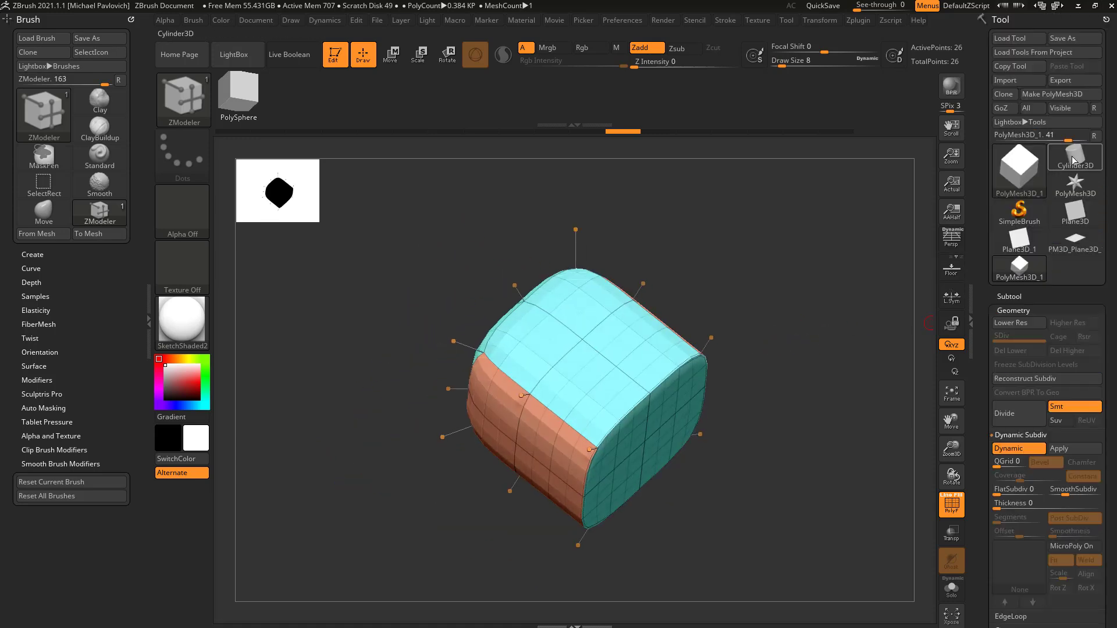
# Switch to the Cylinder3D primitive, convert it to a PolyMesh3D, and frame it in the canvas.
pyautogui.click(1073, 155)
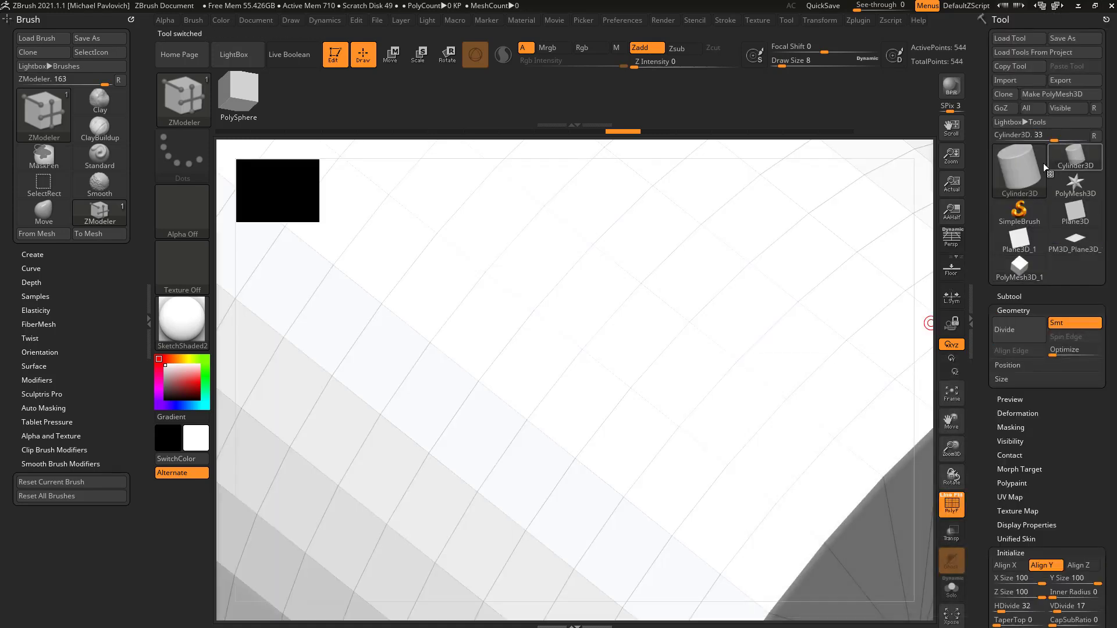
pyautogui.click(1057, 96)
pyautogui.press('f')
pyautogui.moveTo(774, 90); pyautogui.dragTo(931, 323)
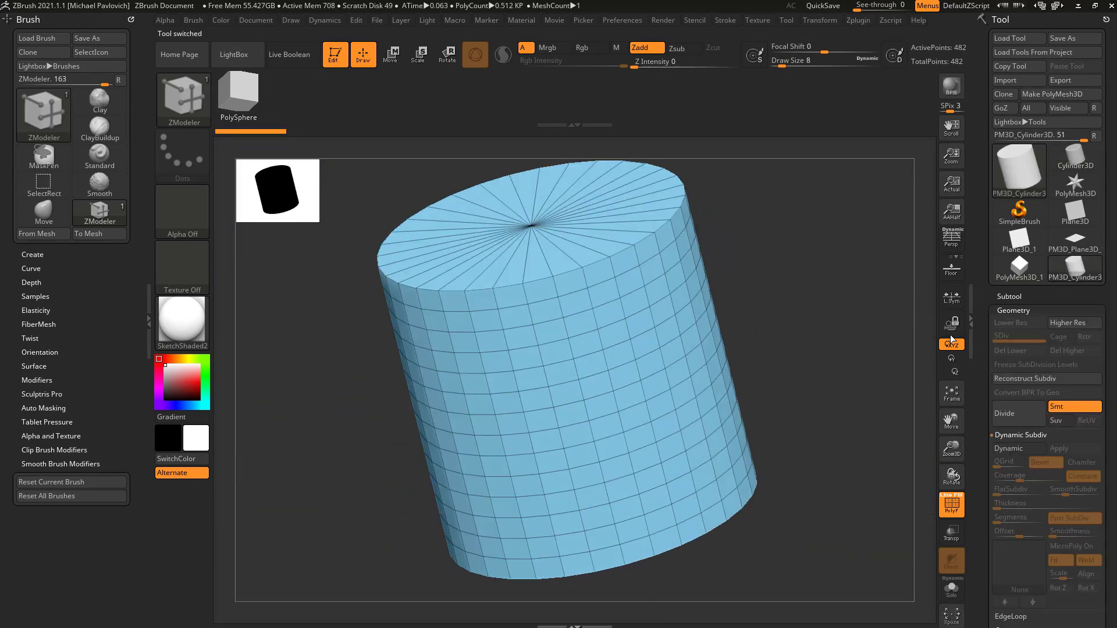
# Turn on Dynamic Subdiv for the cylinder, hide the polyframe, and apply StartupMaterial to examine its cap shading.
pyautogui.press('d')
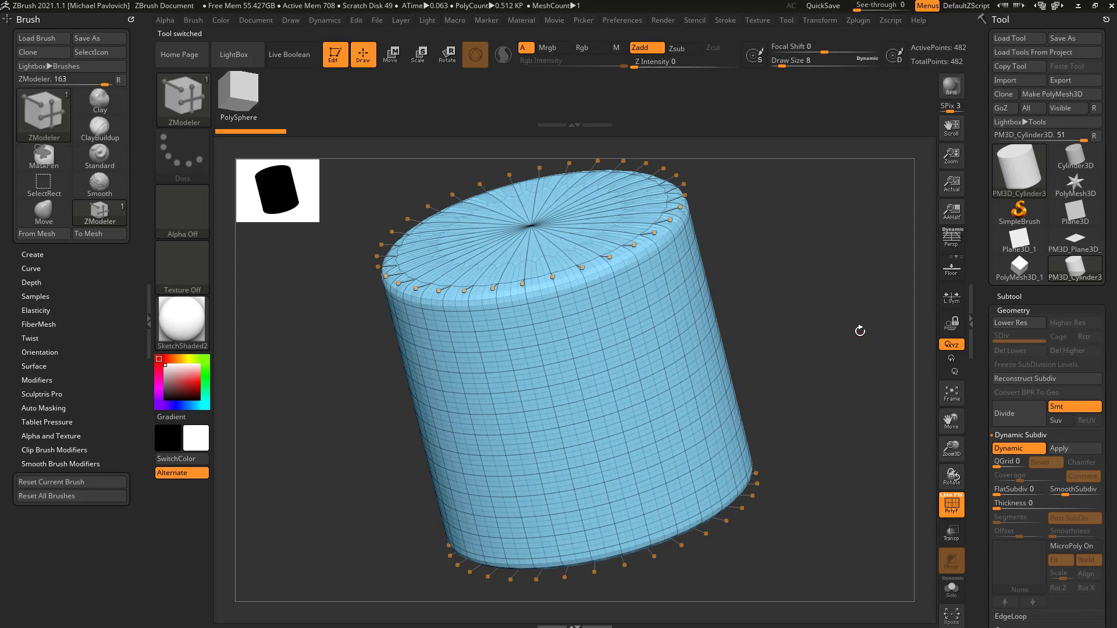
pyautogui.click(952, 505)
pyautogui.moveTo(868, 408)
pyautogui.mouseDown()
pyautogui.moveTo(868, 441)
pyautogui.moveTo(856, 430)
pyautogui.mouseUp()
pyautogui.click(197, 319)
pyautogui.click(254, 317)
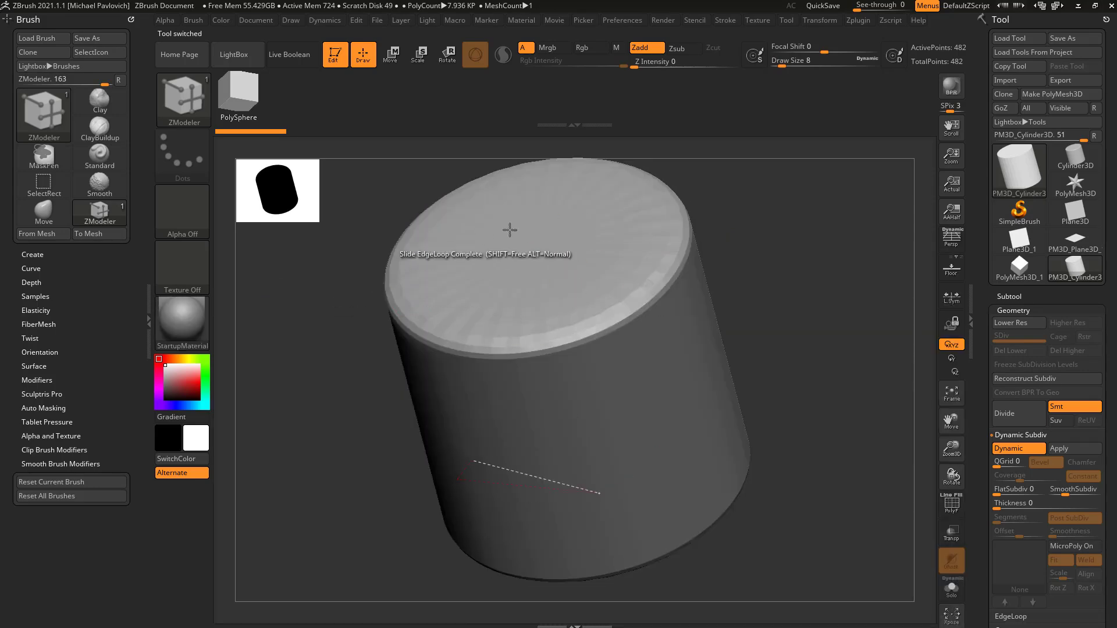
pyautogui.moveTo(789, 299); pyautogui.dragTo(890, 331)
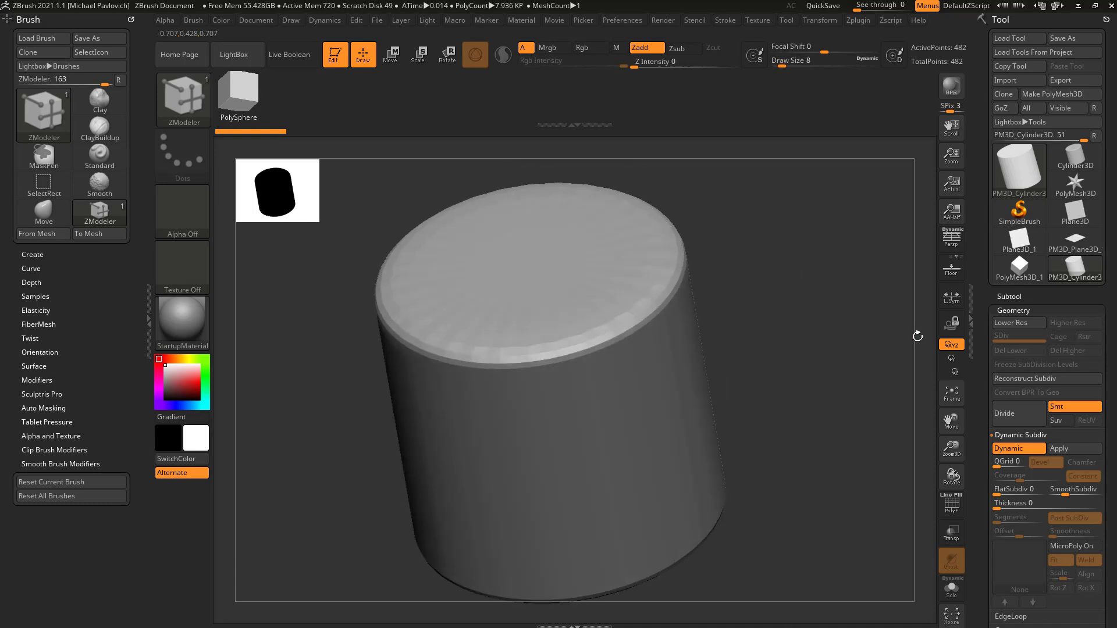
# Show the polyframe again and turn off the cylinder's Dynamic Subdiv preview.
pyautogui.click(952, 505)
pyautogui.hotkey('shift', 'd')
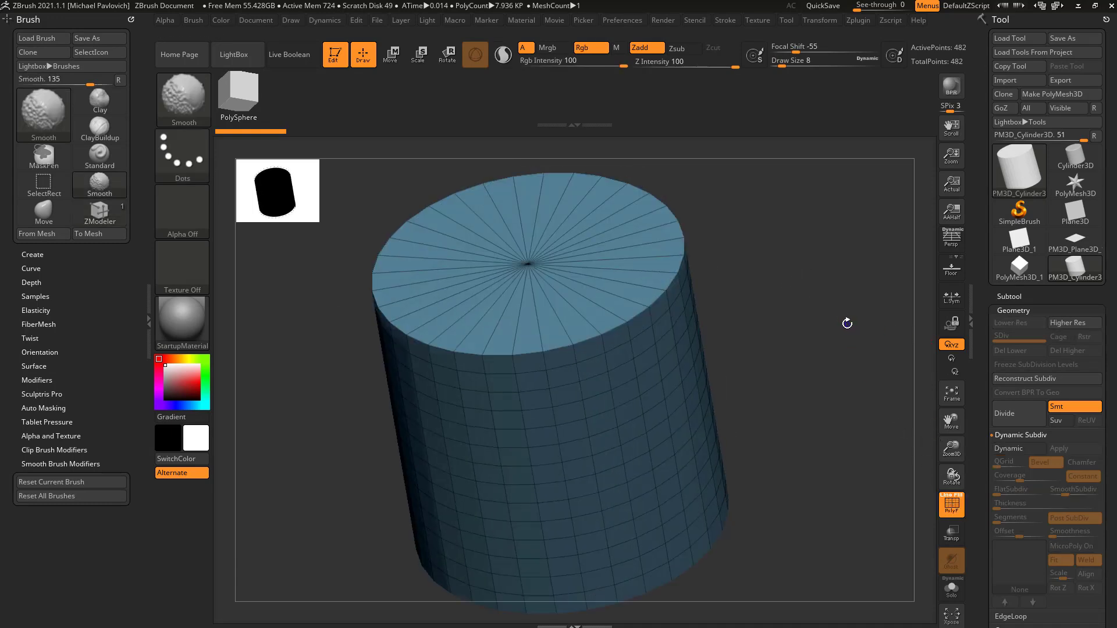
pyautogui.scroll(-2, 983, 443)
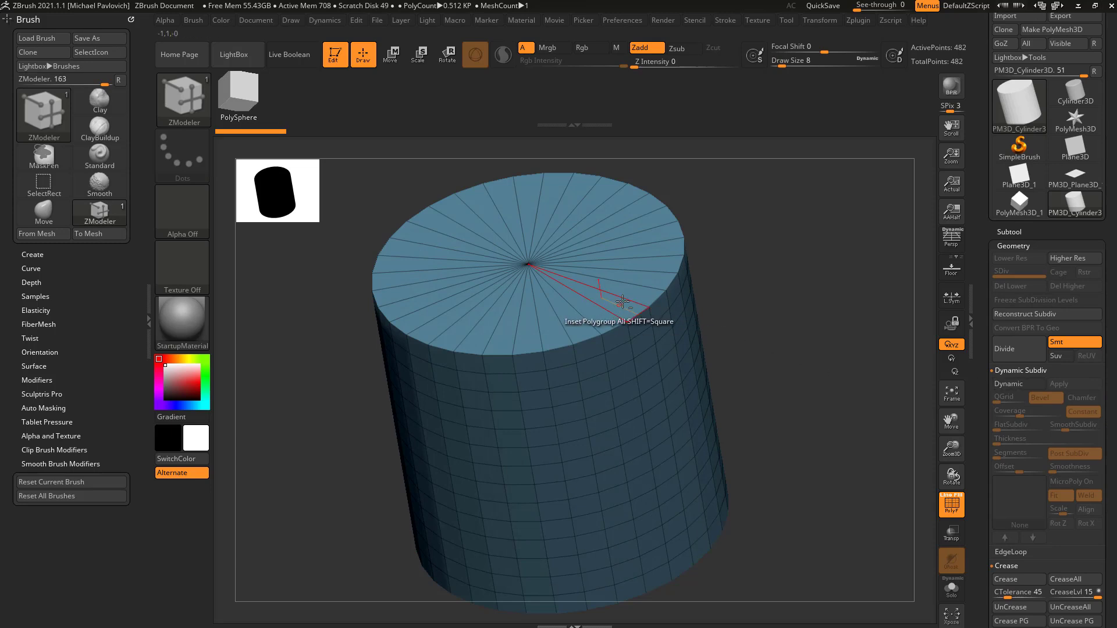
# Set the ZModeler edge action to Insert with the Single EdgeLoop target and add one loop around the cylinder's top cap.
pyautogui.press('space')
pyautogui.click(587, 264)
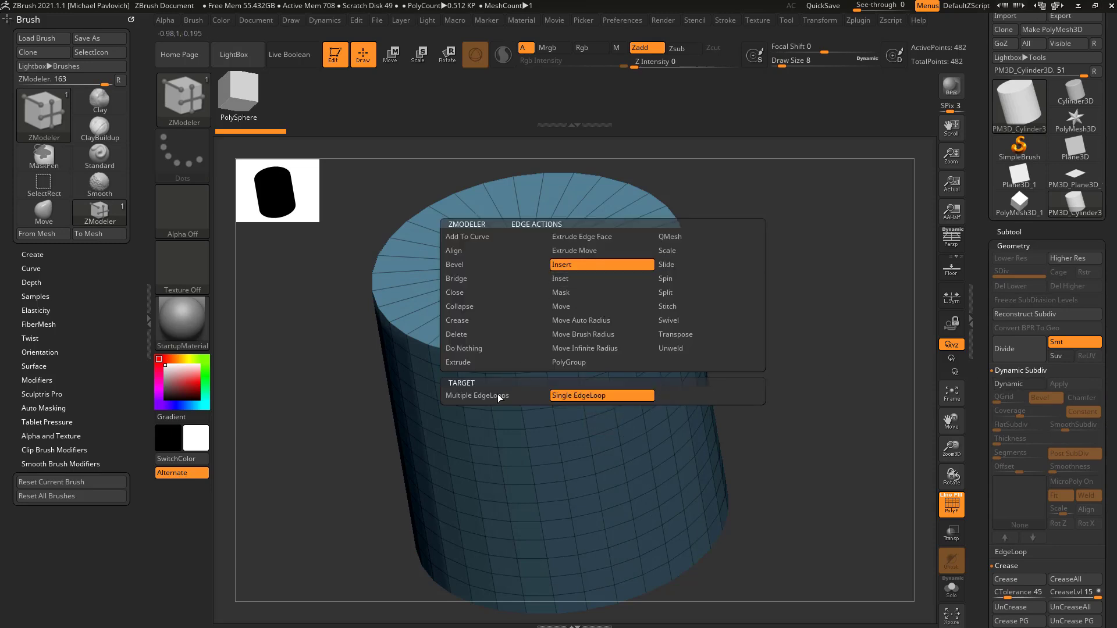
pyautogui.click(573, 395)
pyautogui.click(585, 296)
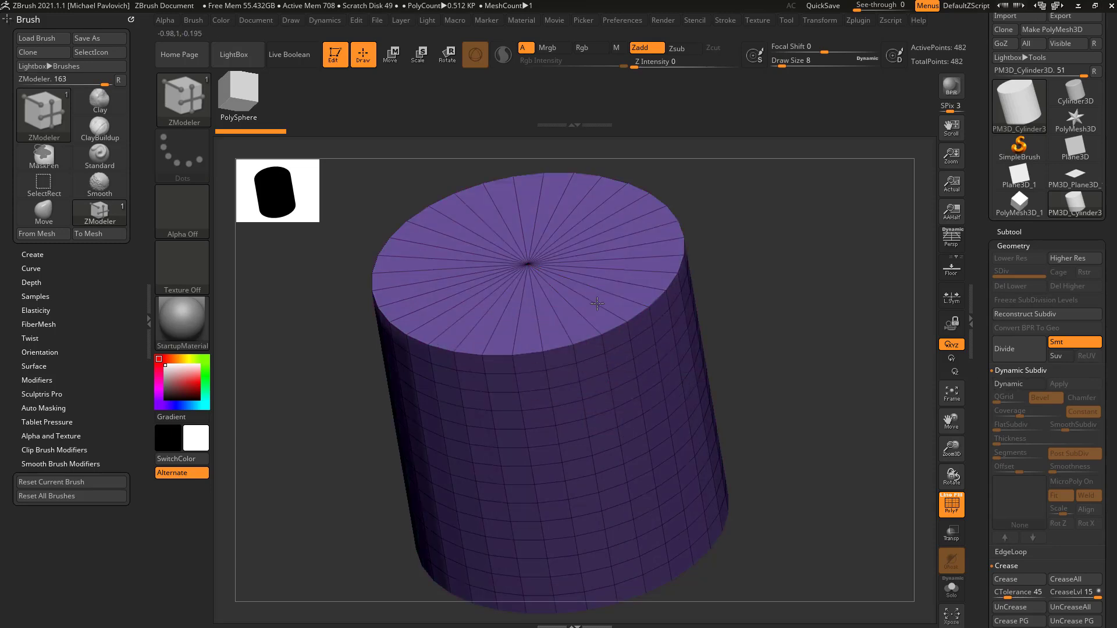
pyautogui.moveTo(604, 310)
pyautogui.mouseDown()
pyautogui.moveTo(627, 323)
pyautogui.moveTo(613, 315)
pyautogui.mouseUp()
pyautogui.moveTo(710, 291); pyautogui.dragTo(627, 300)
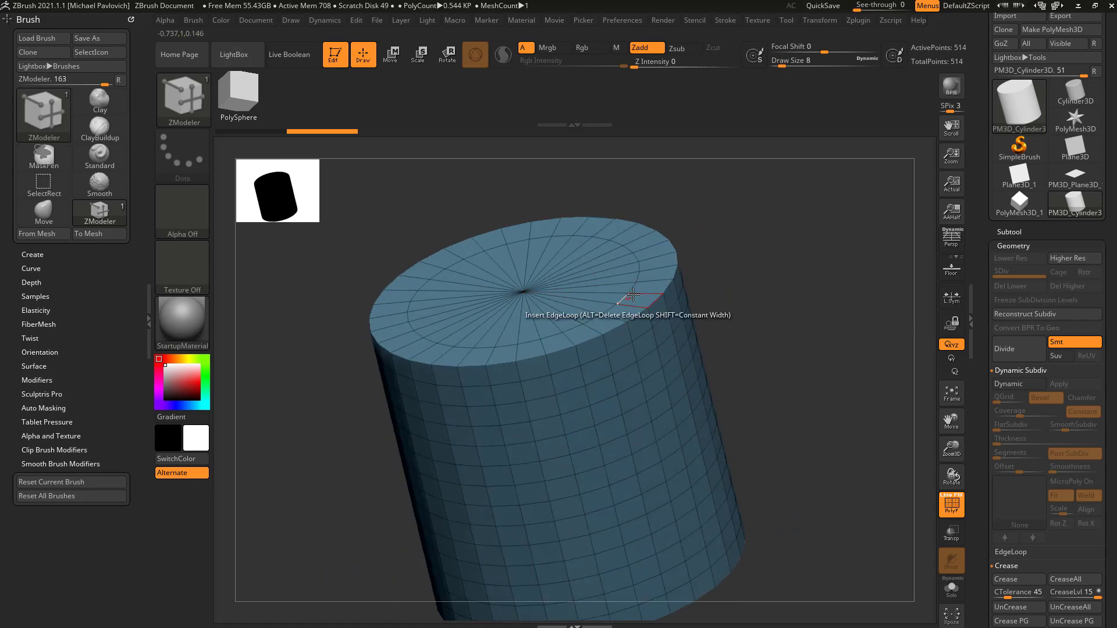
# Turn on Dynamic Subdiv and examine the cylinder's top rim with the polyframe hidden and shown.
pyautogui.press('d')
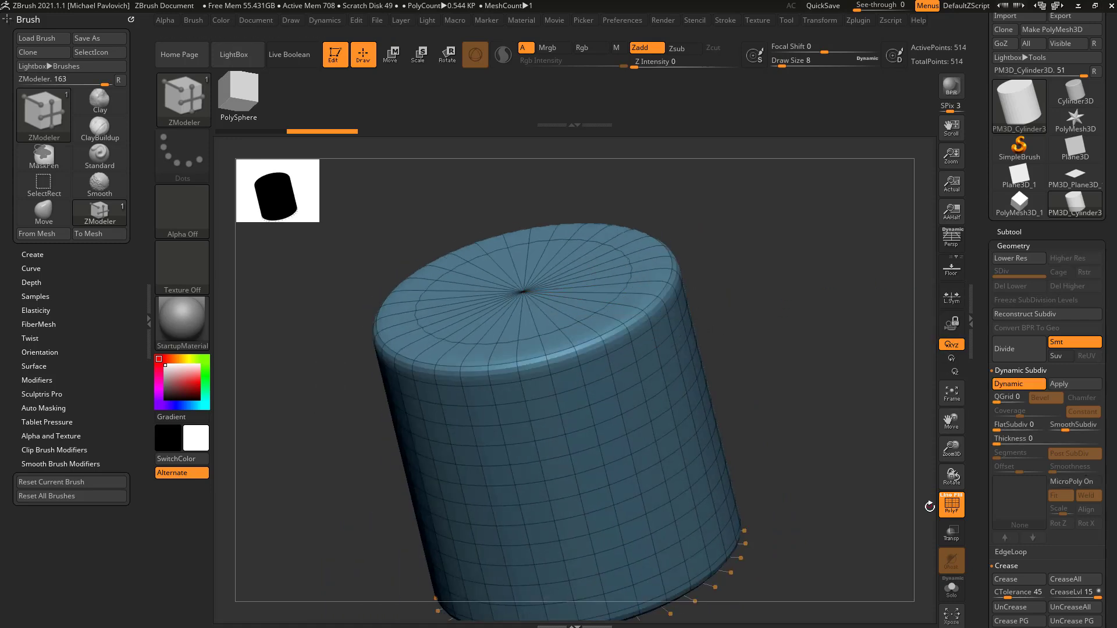
pyautogui.click(948, 501)
pyautogui.moveTo(749, 303); pyautogui.dragTo(751, 416)
pyautogui.moveTo(792, 314); pyautogui.dragTo(796, 286)
pyautogui.click(952, 504)
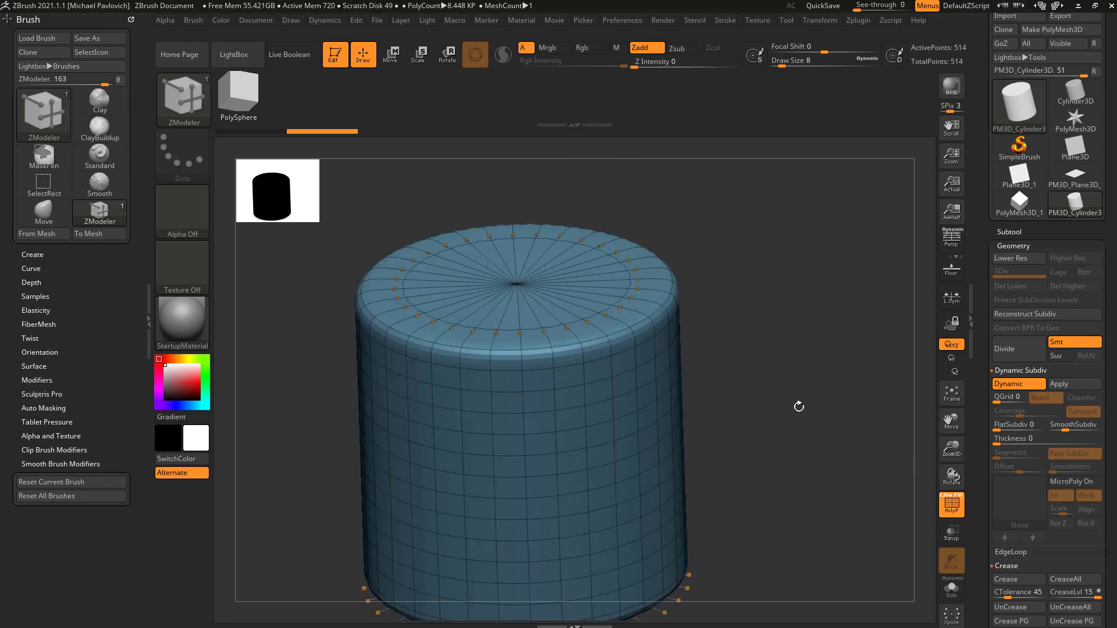
pyautogui.moveTo(872, 444); pyautogui.dragTo(829, 396)
pyautogui.moveTo(838, 327); pyautogui.dragTo(820, 326)
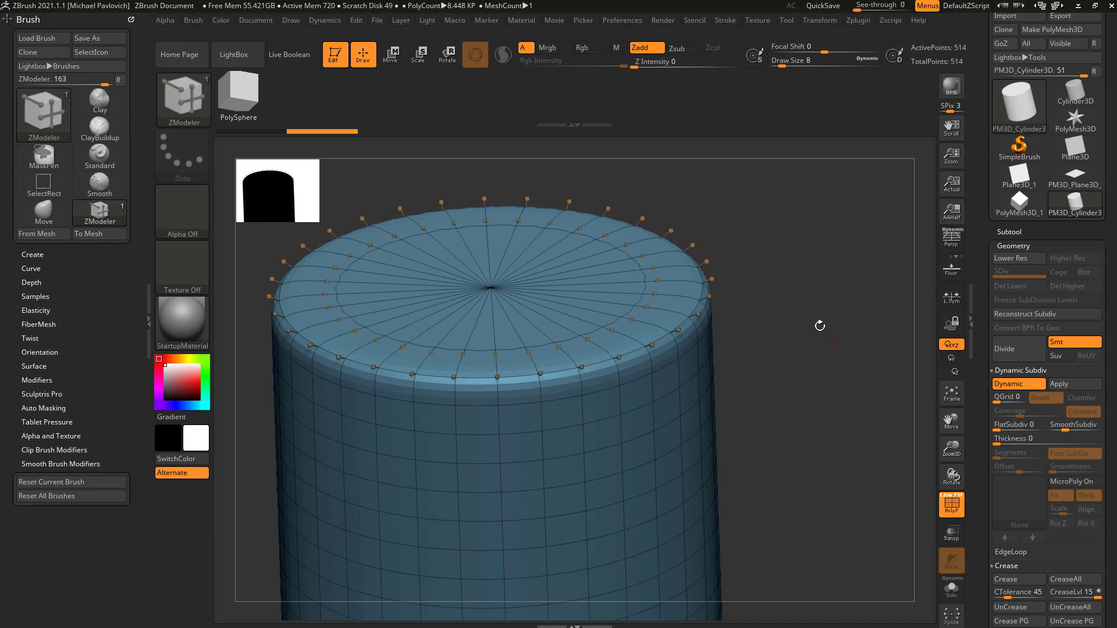
# Hide the polyframe and insert supporting edge loops close to the top rim, on both the side wall and the cap, under Dynamic Subdiv.
pyautogui.click(618, 372)
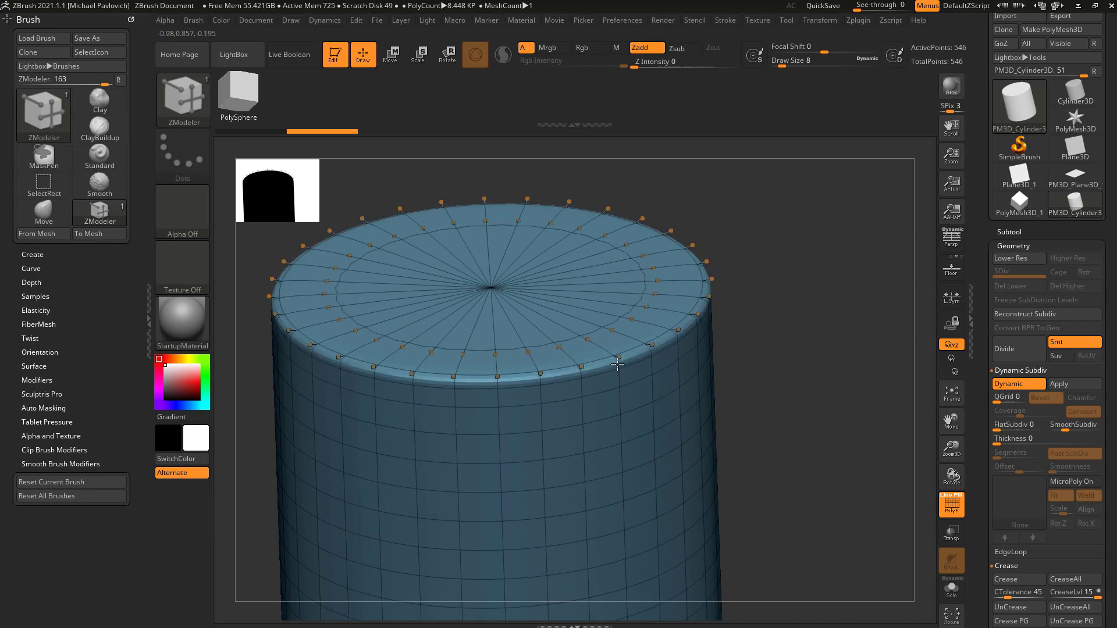
pyautogui.hotkey('ctrl', 'z')
pyautogui.hotkey('shift', 'd')
pyautogui.hotkey('shift', 'f')
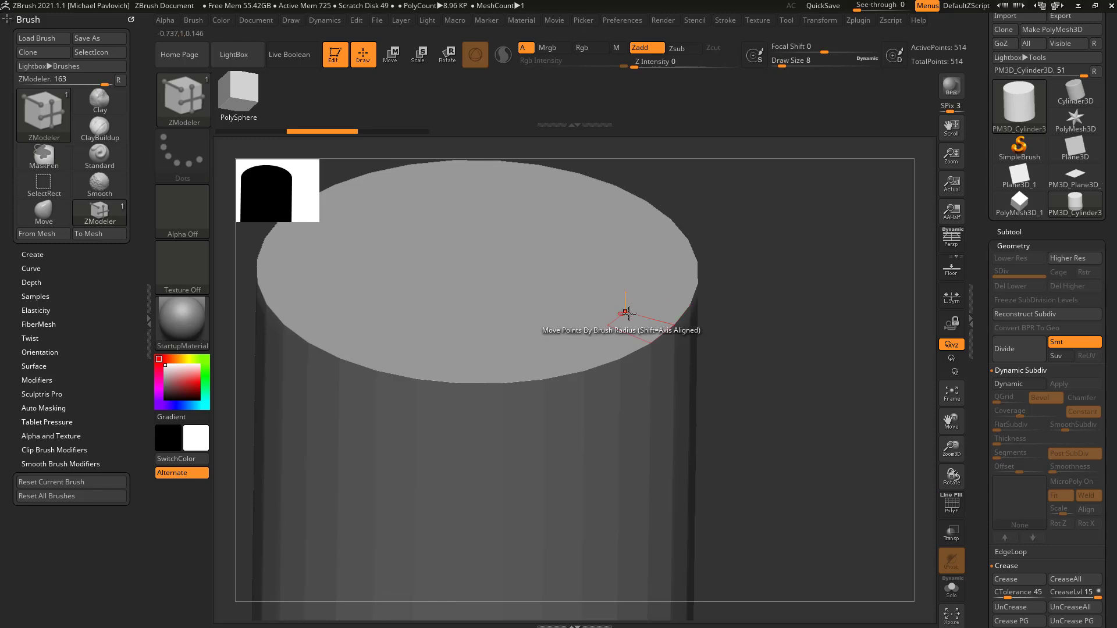
pyautogui.press('d')
pyautogui.click(605, 349)
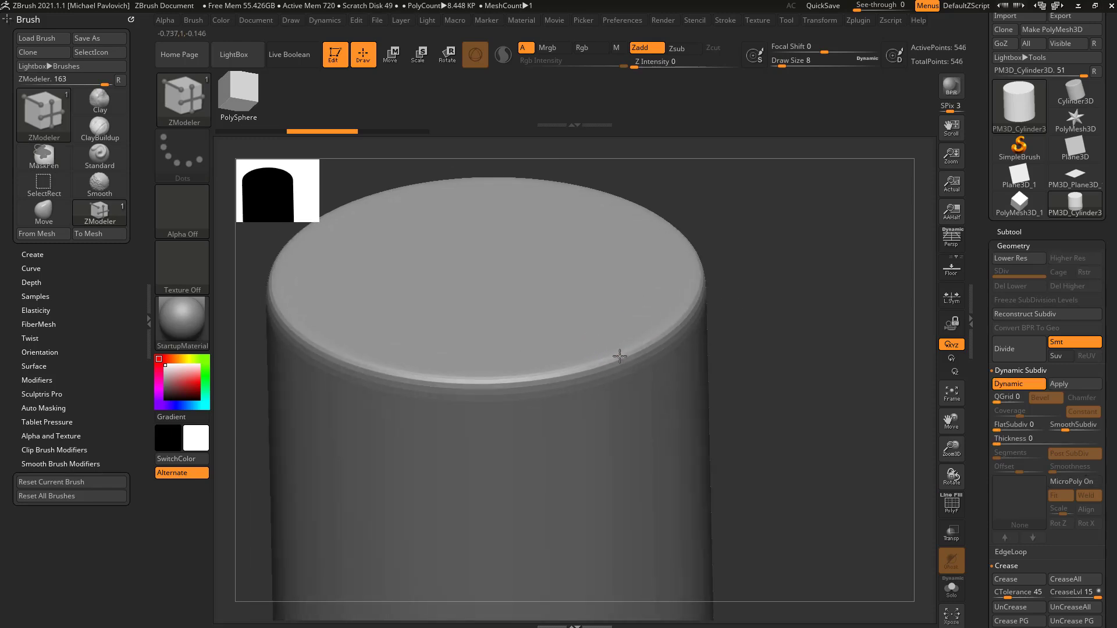
pyautogui.moveTo(634, 364)
pyautogui.mouseDown()
pyautogui.moveTo(619, 353)
pyautogui.moveTo(622, 362)
pyautogui.mouseUp()
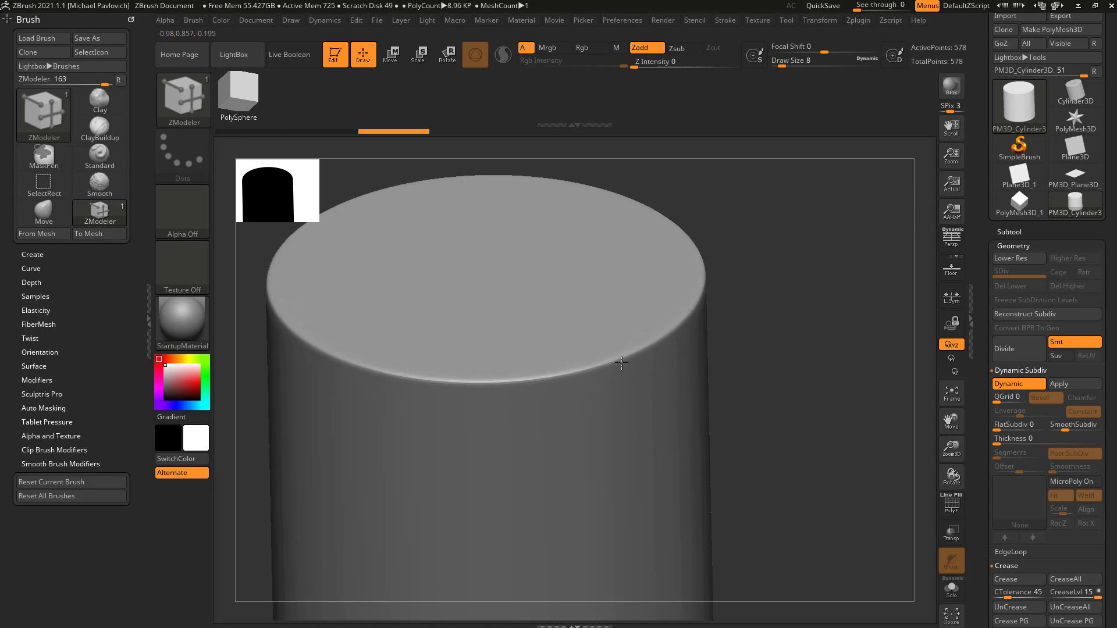
# Examine the tightened rim shading, show the polyframe, and turn off Dynamic Subdiv.
pyautogui.moveTo(813, 402); pyautogui.dragTo(770, 401)
pyautogui.keyDown('alt'); pyautogui.moveTo(778, 349); pyautogui.dragTo(848, 392); pyautogui.keyUp('alt')
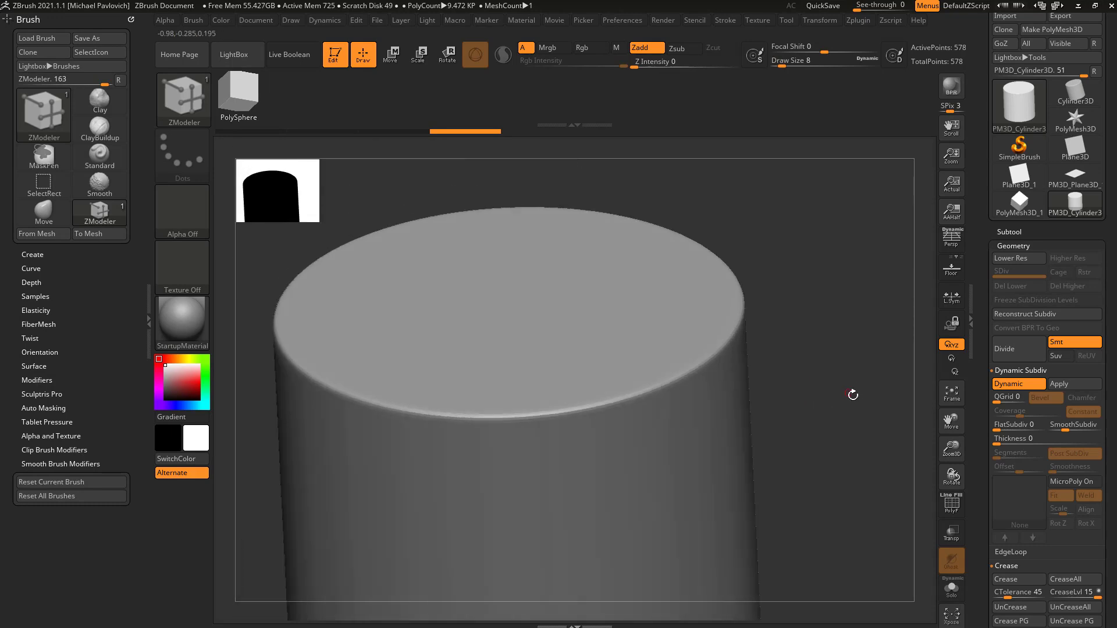
pyautogui.click(952, 507)
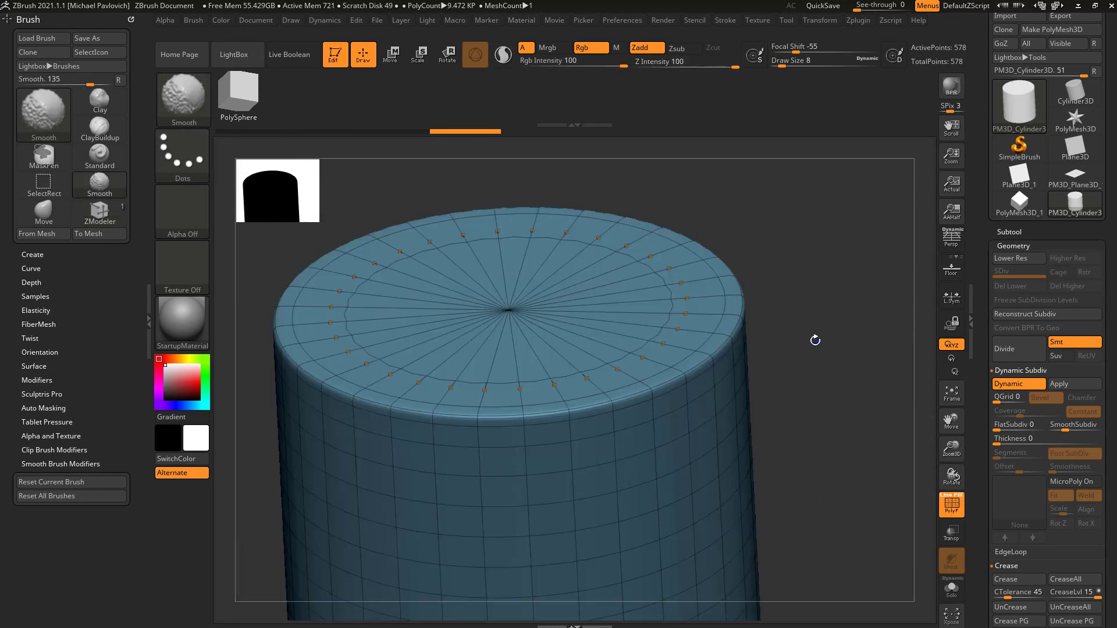
pyautogui.hotkey('shift', 'd')
pyautogui.moveTo(829, 329)
pyautogui.keyDown('alt'); pyautogui.mouseDown()
pyautogui.moveTo(838, 364)
pyautogui.moveTo(836, 331)
pyautogui.mouseUp(); pyautogui.keyUp('alt')
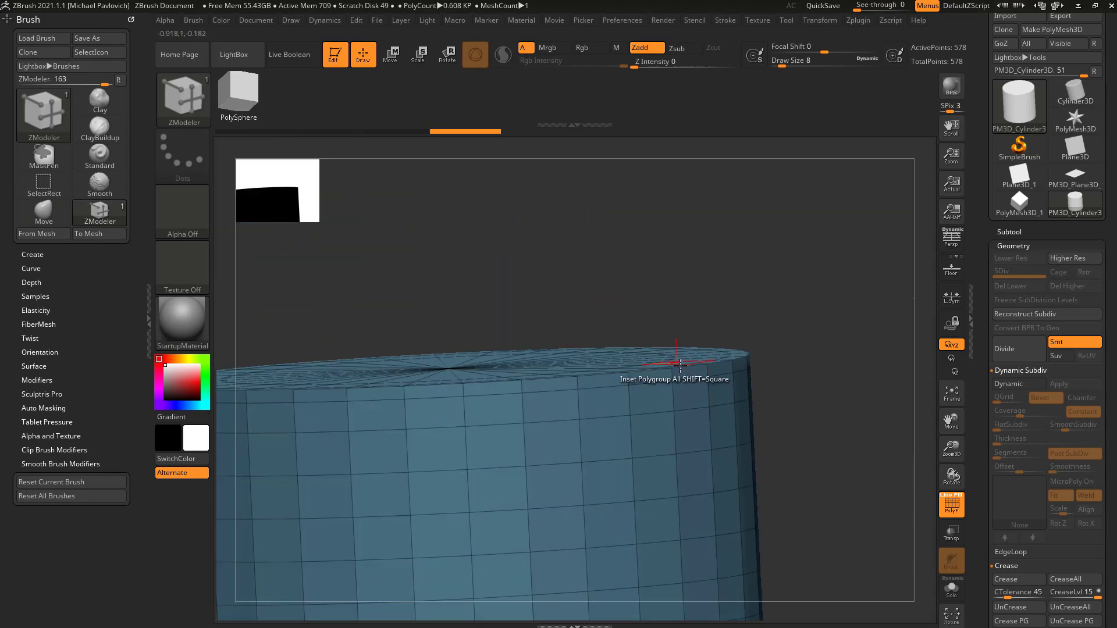
# Delete the edge loop on the cylinder's top rim between the two supporting loops.
pyautogui.moveTo(759, 344); pyautogui.dragTo(749, 370)
pyautogui.moveTo(845, 436); pyautogui.dragTo(720, 293)
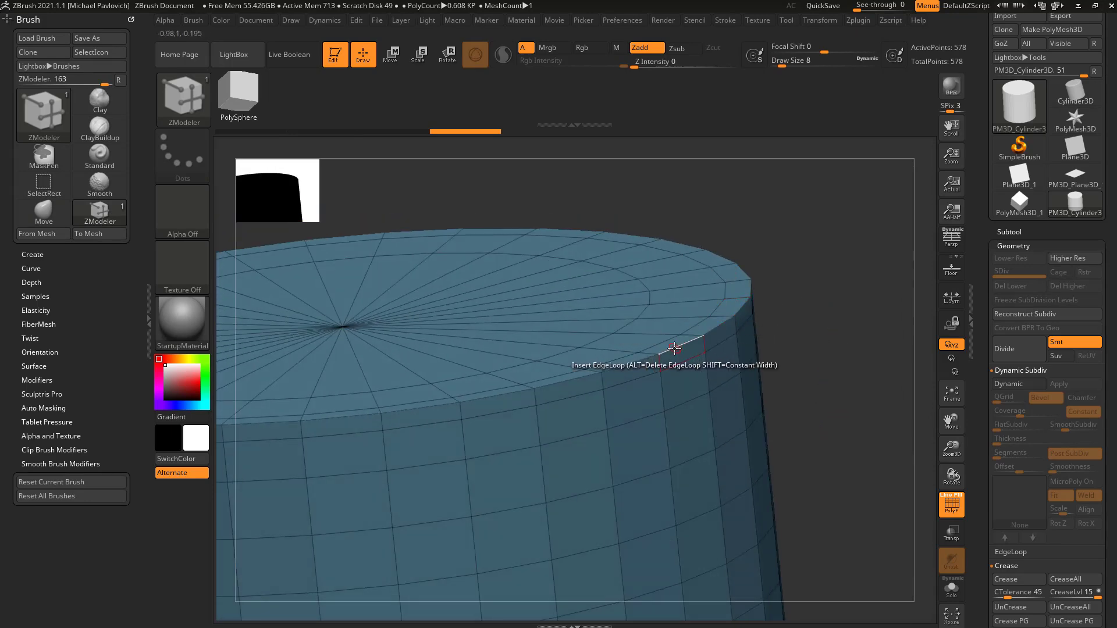
pyautogui.press('space')
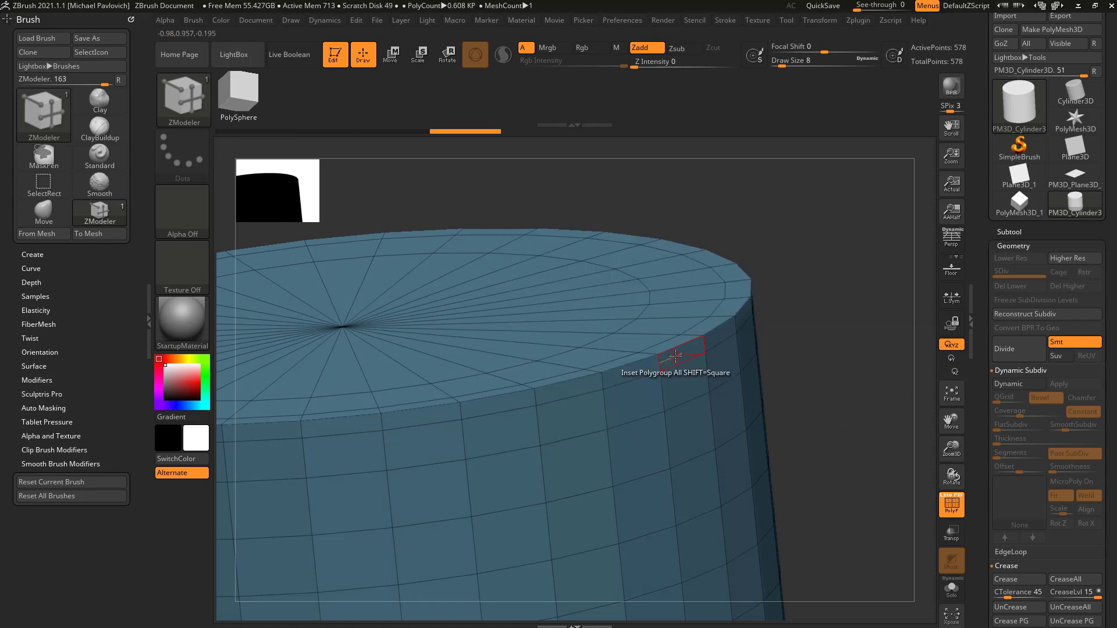
pyautogui.keyDown('alt'); pyautogui.click(675, 349); pyautogui.keyUp('alt')
pyautogui.moveTo(802, 324); pyautogui.dragTo(814, 322)
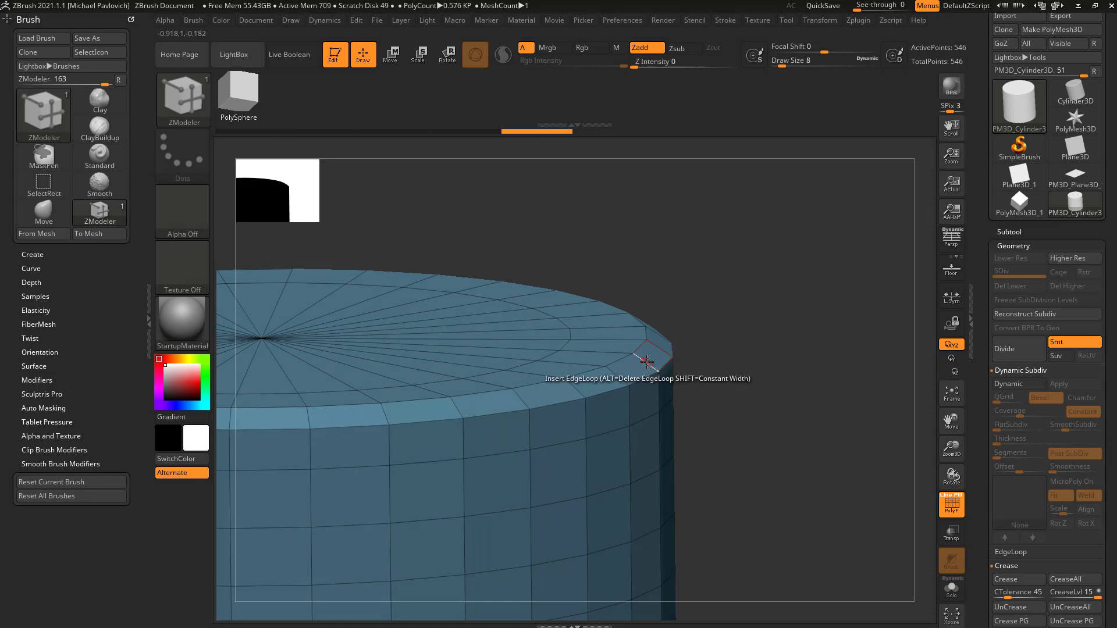
# Switch the edge insertion to Multiple EdgeLoops with Interactive Elevation and insert a set of rounded loops across the beveled rim.
pyautogui.press('space')
pyautogui.click(563, 396)
pyautogui.click(717, 486)
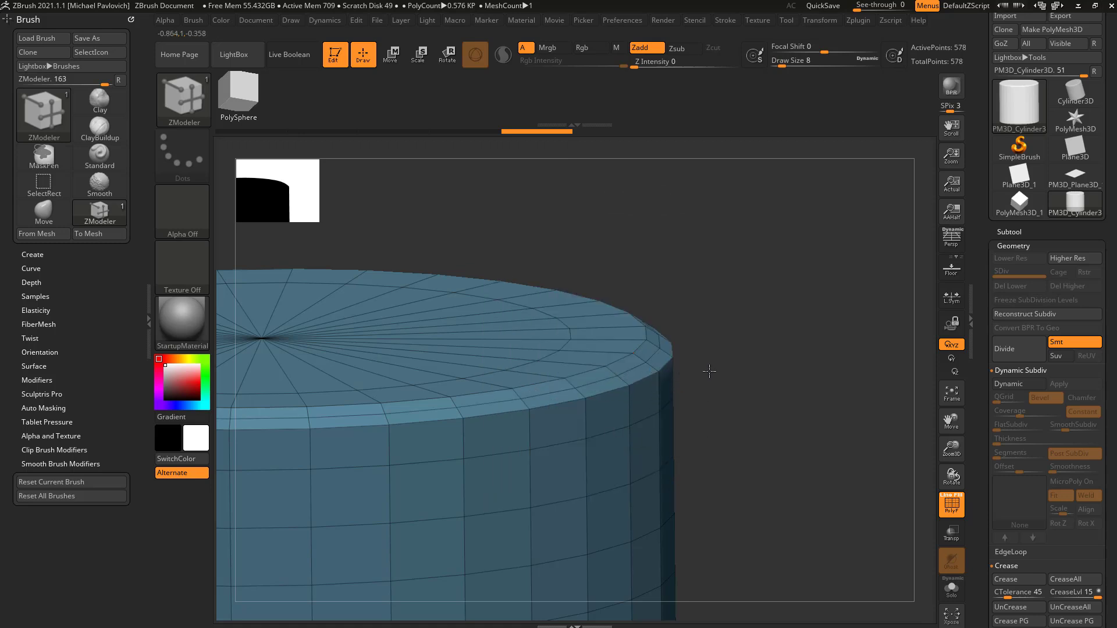
pyautogui.press('space')
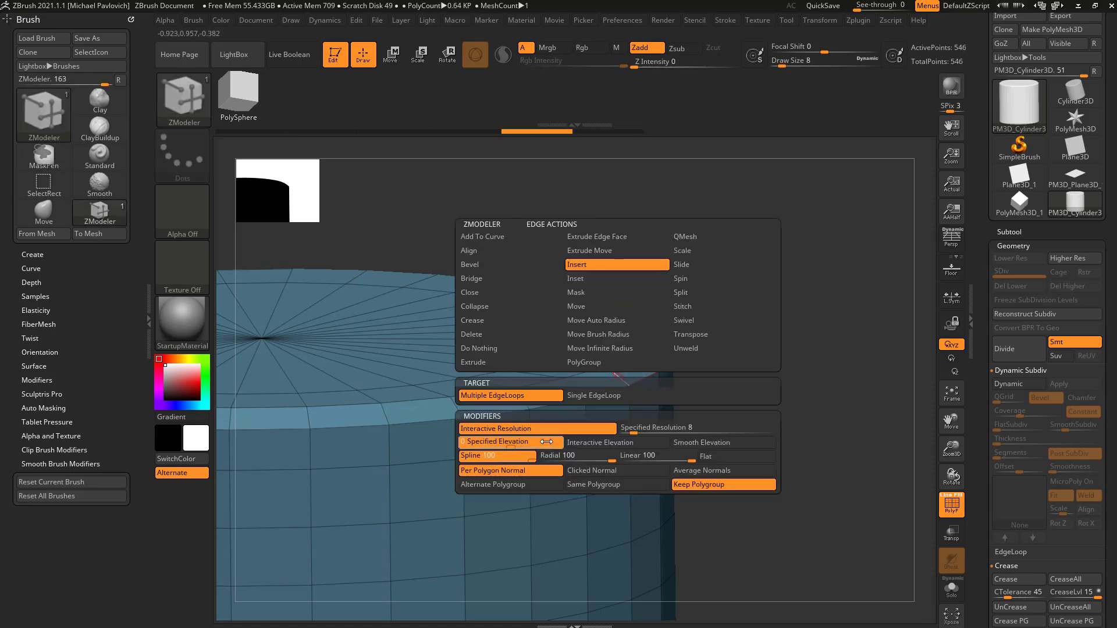
pyautogui.click(593, 443)
pyautogui.moveTo(618, 375); pyautogui.dragTo(706, 339)
# Hide the polyframe, turn on Dynamic Subdiv, and examine the rounded rim from several angles.
pyautogui.keyDown('ctrl'); pyautogui.moveTo(838, 364); pyautogui.dragTo(782, 318, button='right'); pyautogui.keyUp('ctrl')
pyautogui.click(944, 513)
pyautogui.moveTo(861, 412); pyautogui.dragTo(820, 433, button='right')
pyautogui.press('d')
pyautogui.moveTo(753, 339); pyautogui.dragTo(623, 362, button='right')
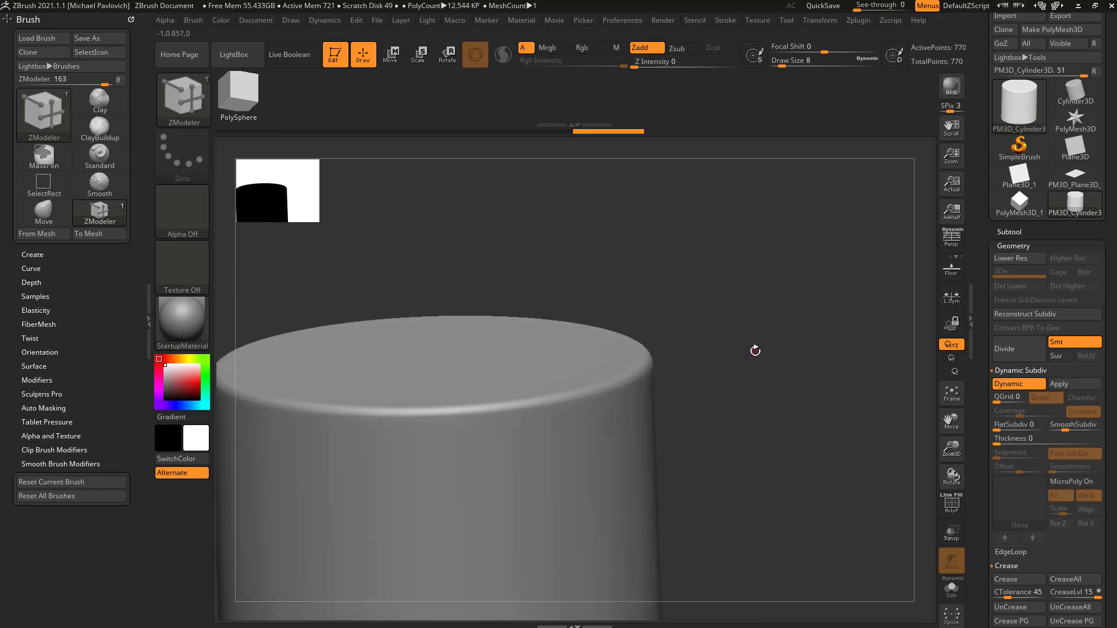
pyautogui.moveTo(759, 325); pyautogui.dragTo(683, 376, button='right')
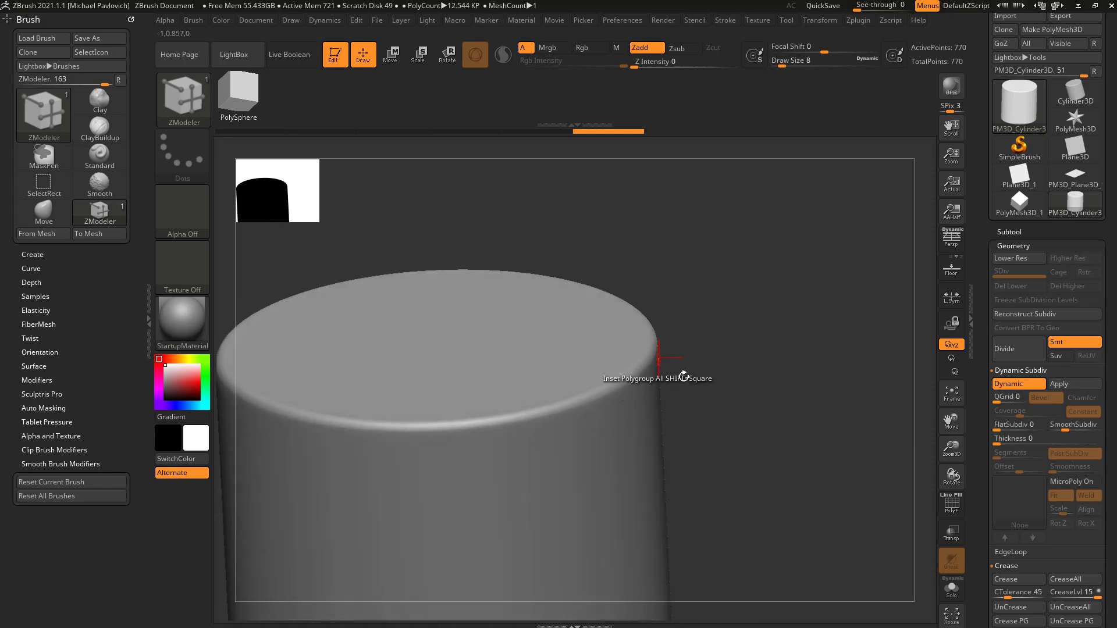
# Show the polyframe, turn off Dynamic Subdiv, and undo the multiple edge loops on the rim.
pyautogui.click(946, 507)
pyautogui.hotkey('shift', 'd')
pyautogui.moveTo(691, 381); pyautogui.dragTo(675, 402)
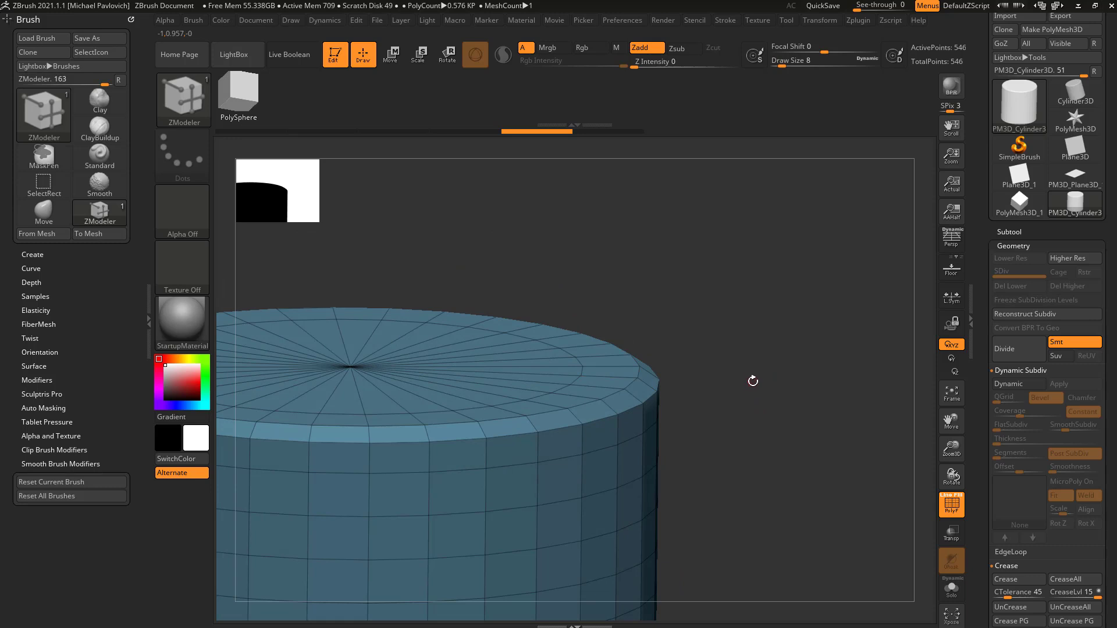
# Turn on Dynamic Subdiv for the single-bevel rim, hide the polyframe, and examine its smoothing from the side and above.
pyautogui.press('d')
pyautogui.hotkey('shift', 'f')
pyautogui.moveTo(878, 466); pyautogui.dragTo(826, 426)
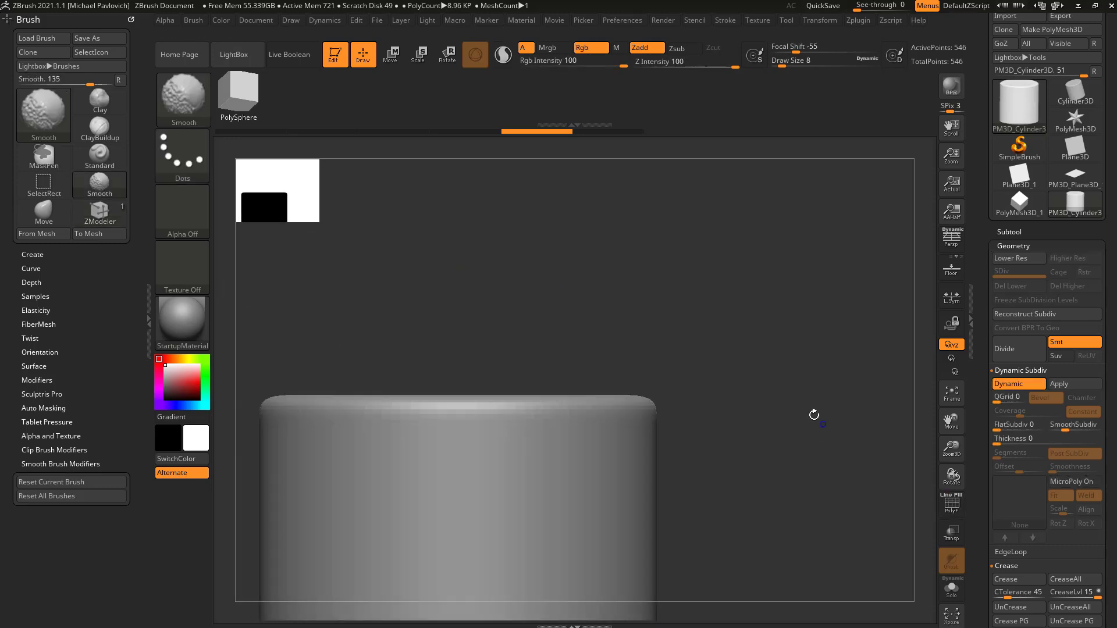
pyautogui.moveTo(669, 398); pyautogui.dragTo(894, 418)
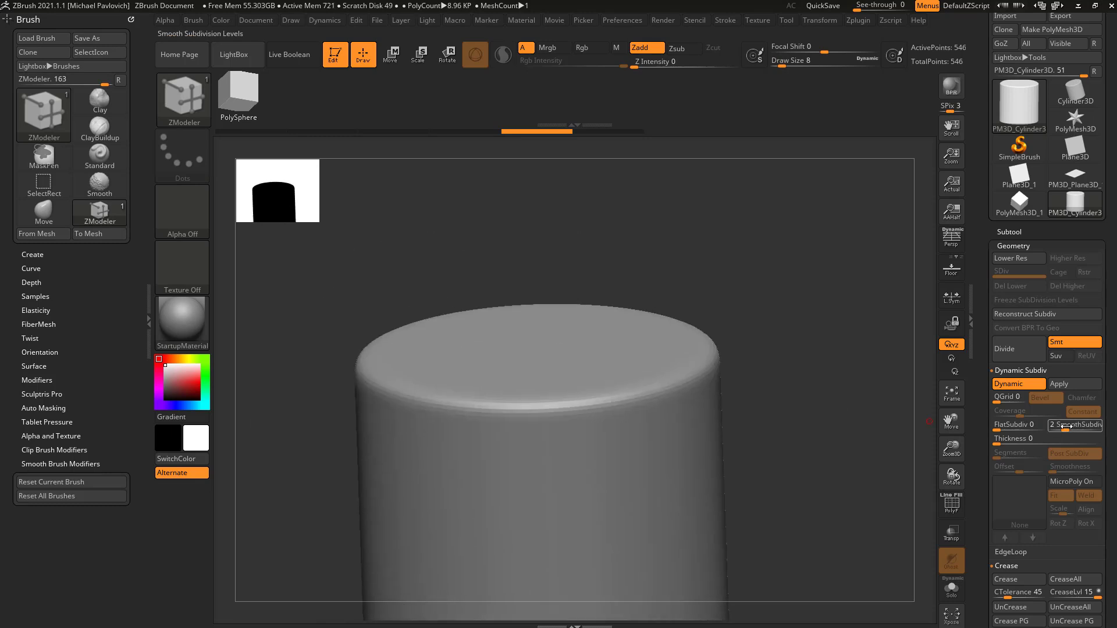
# Set SmoothSubdiv to 3 and examine the cylinder's rim from different angles.
pyautogui.moveTo(1066, 428); pyautogui.dragTo(1070, 428)
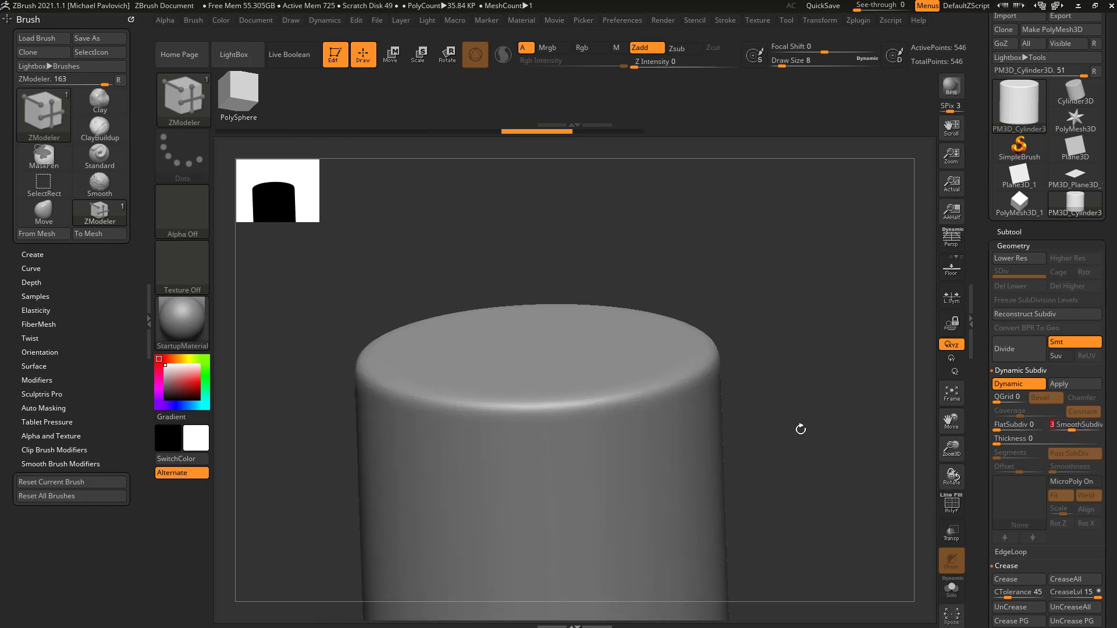
pyautogui.moveTo(786, 408); pyautogui.dragTo(864, 436)
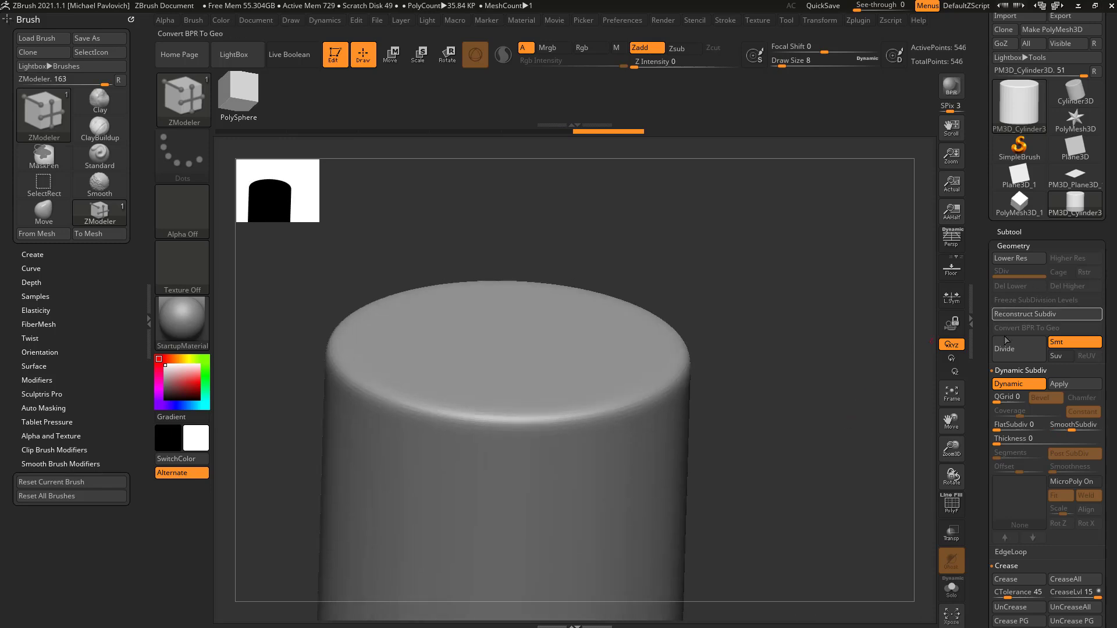
pyautogui.moveTo(891, 372); pyautogui.dragTo(910, 367)
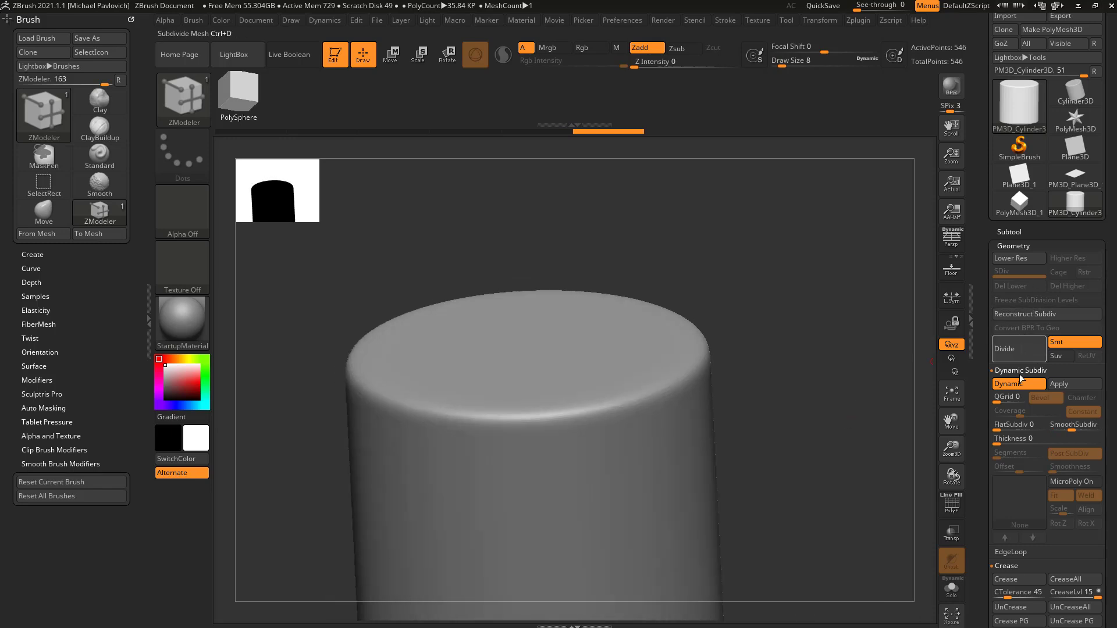
# Lower SmoothSubdiv to 0 and compare the cylinder with Dynamic Subdiv off and on.
pyautogui.moveTo(1074, 429); pyautogui.dragTo(1057, 427)
pyautogui.moveTo(919, 408); pyautogui.dragTo(942, 417)
pyautogui.moveTo(1053, 431); pyautogui.dragTo(1050, 432)
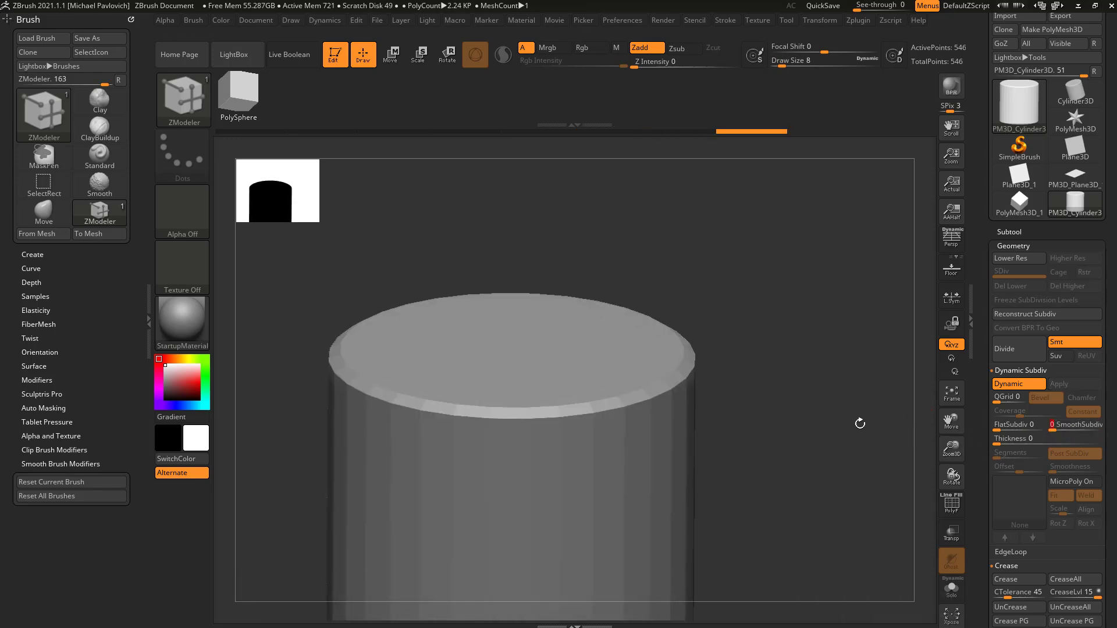
pyautogui.moveTo(887, 433); pyautogui.dragTo(836, 417)
pyautogui.hotkey('shift', 'd')
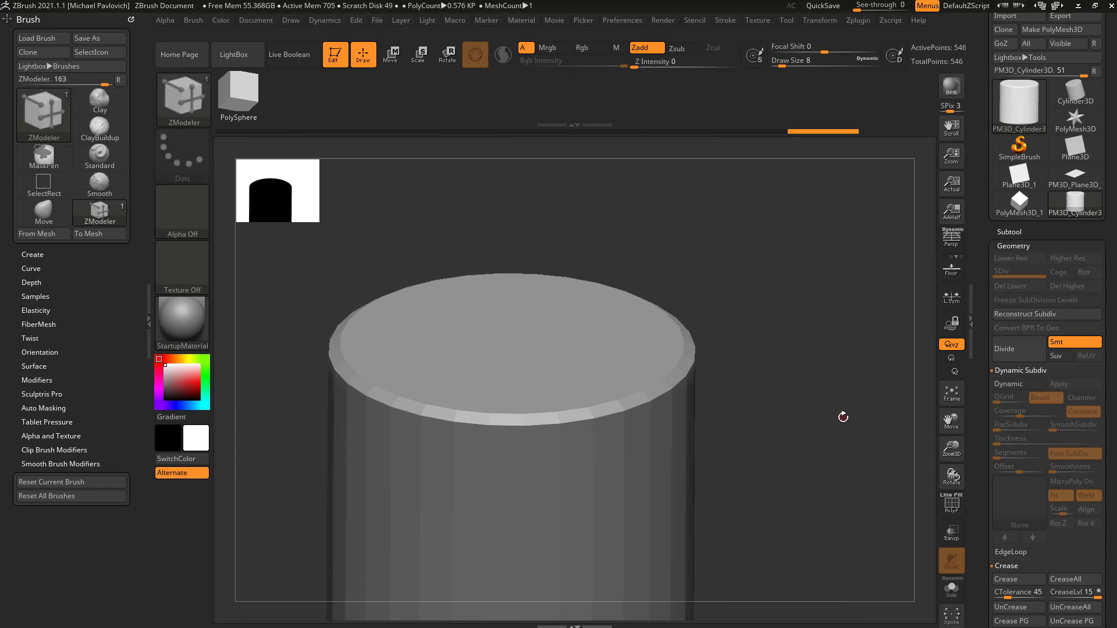
pyautogui.click(999, 384)
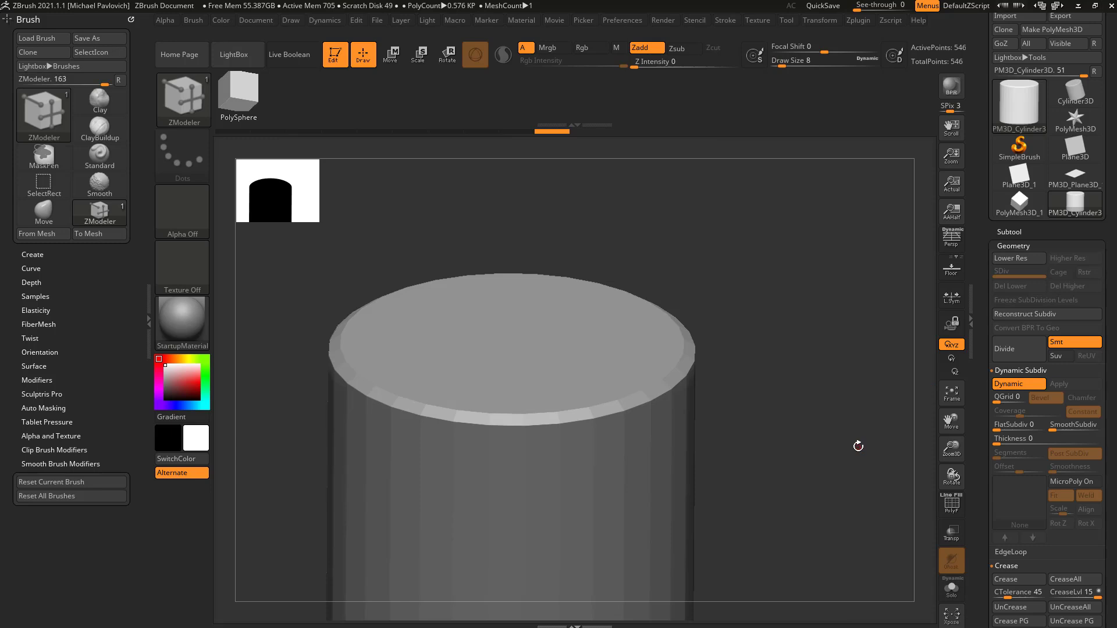
# Set SmoothSubdiv to 2, show the polyframe, and compare the cylinder's unbeveled end with Dynamic Subdiv off and on.
pyautogui.click(1065, 430)
pyautogui.click(953, 505)
pyautogui.moveTo(828, 506); pyautogui.dragTo(867, 414)
pyautogui.hotkey('shift', 'd')
pyautogui.moveTo(721, 207); pyautogui.dragTo(889, 394)
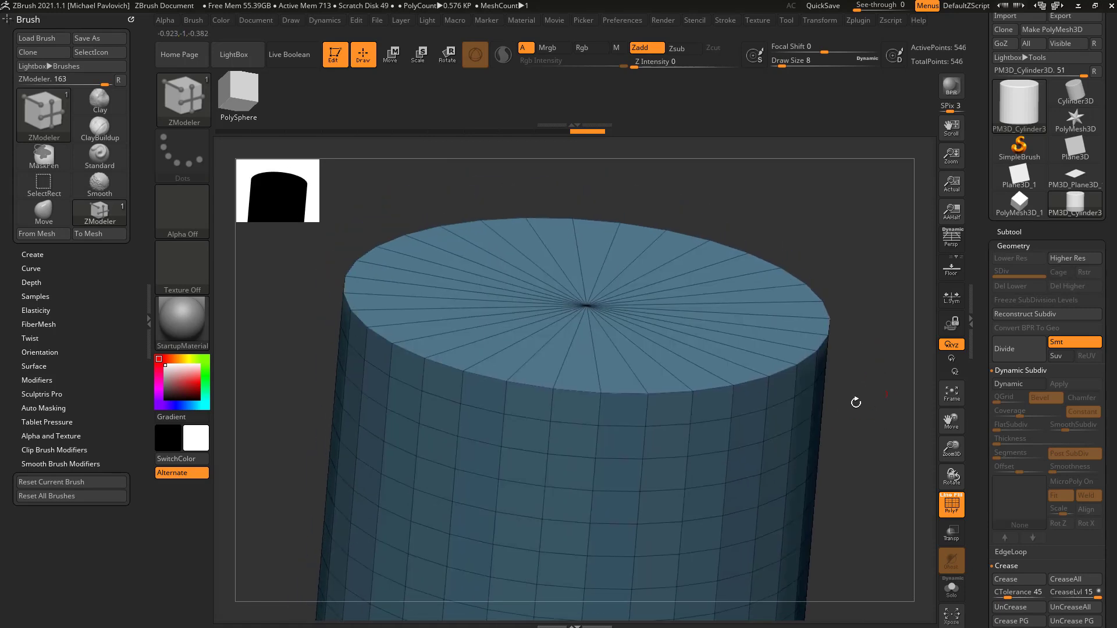
pyautogui.press('d')
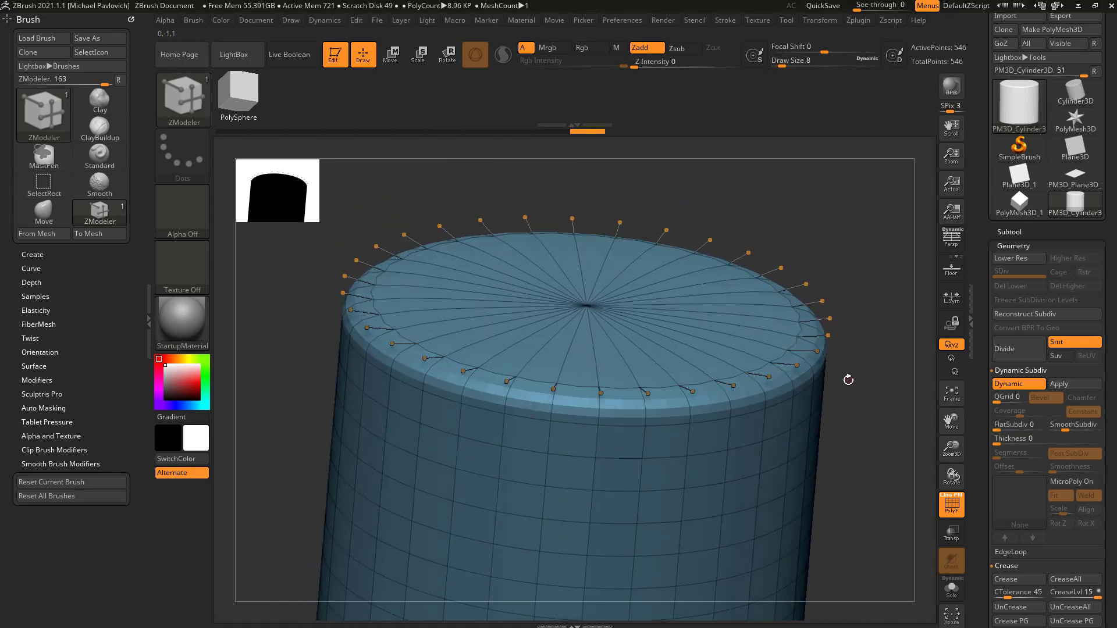
# Set the ZModeler edge action to Crease with the EdgeLoop Complete target, try a crease on the unbeveled end, and undo it.
pyautogui.press('space')
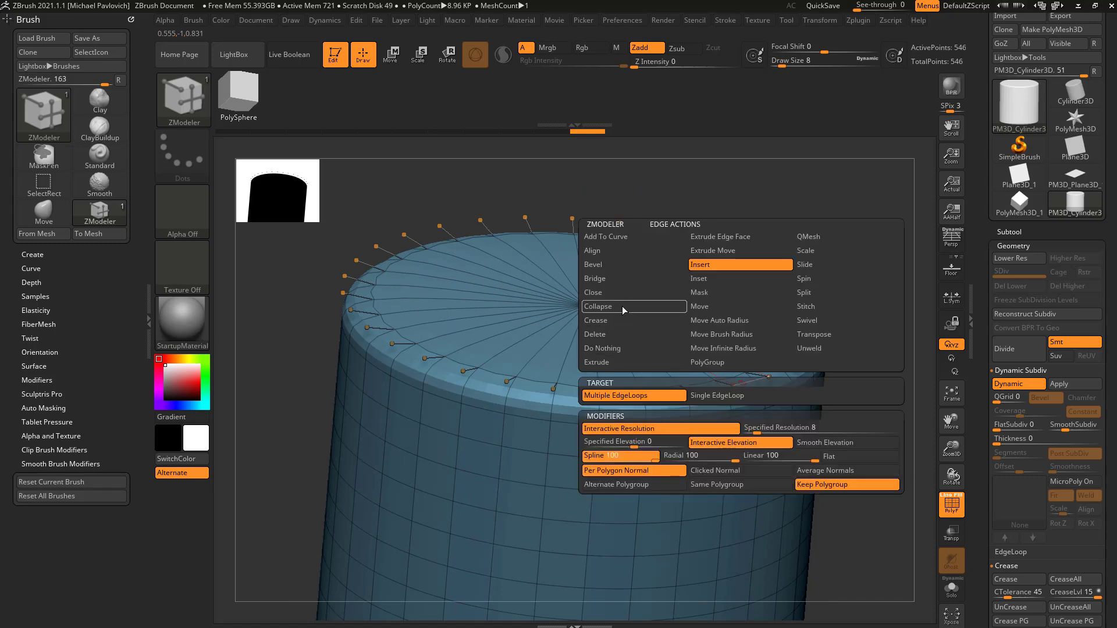
pyautogui.click(595, 320)
pyautogui.click(617, 409)
pyautogui.click(819, 393)
pyautogui.hotkey('ctrl', 'z')
# Try to crease the complete edge loop around the unbeveled end cap's rim, and undo the last crease.
pyautogui.moveTo(848, 367); pyautogui.dragTo(844, 396)
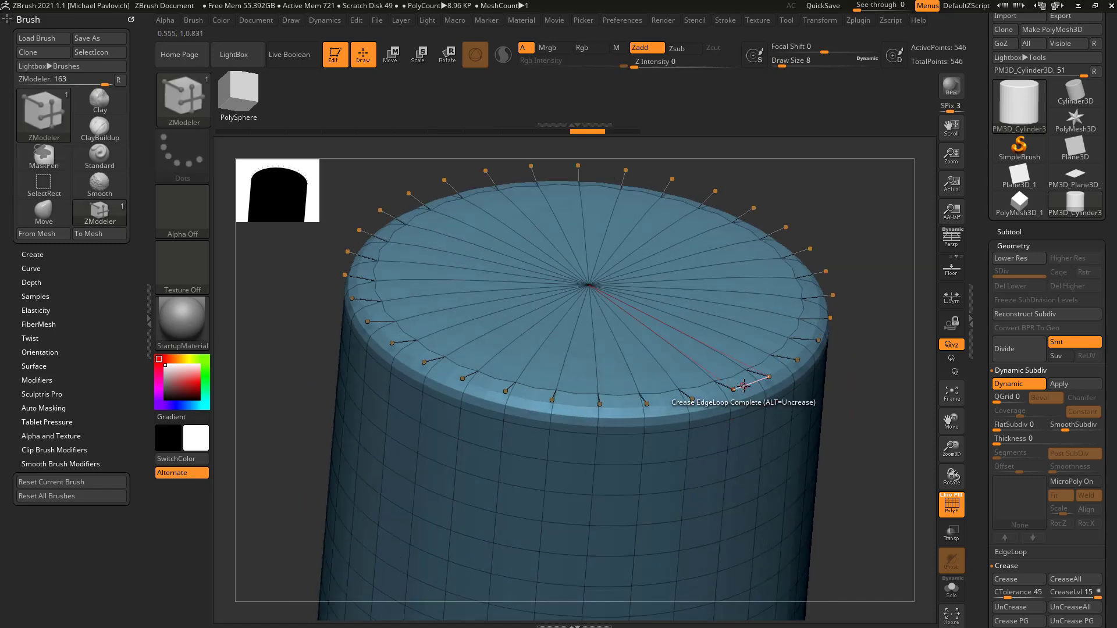
pyautogui.click(747, 385)
pyautogui.click(747, 388)
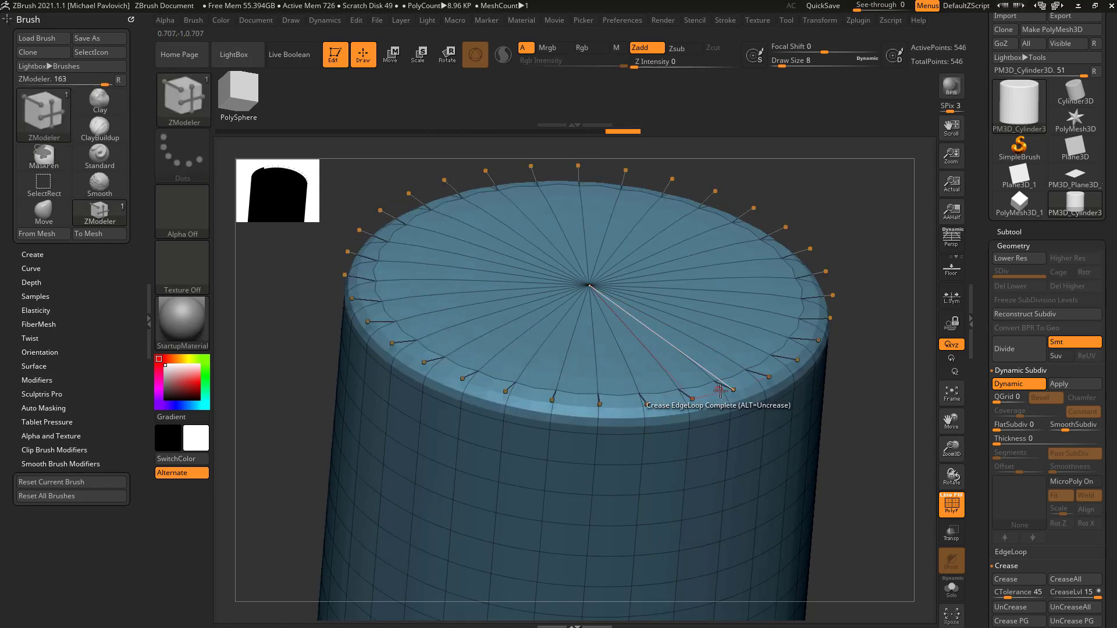
pyautogui.click(745, 386)
pyautogui.hotkey('ctrl', 'z')
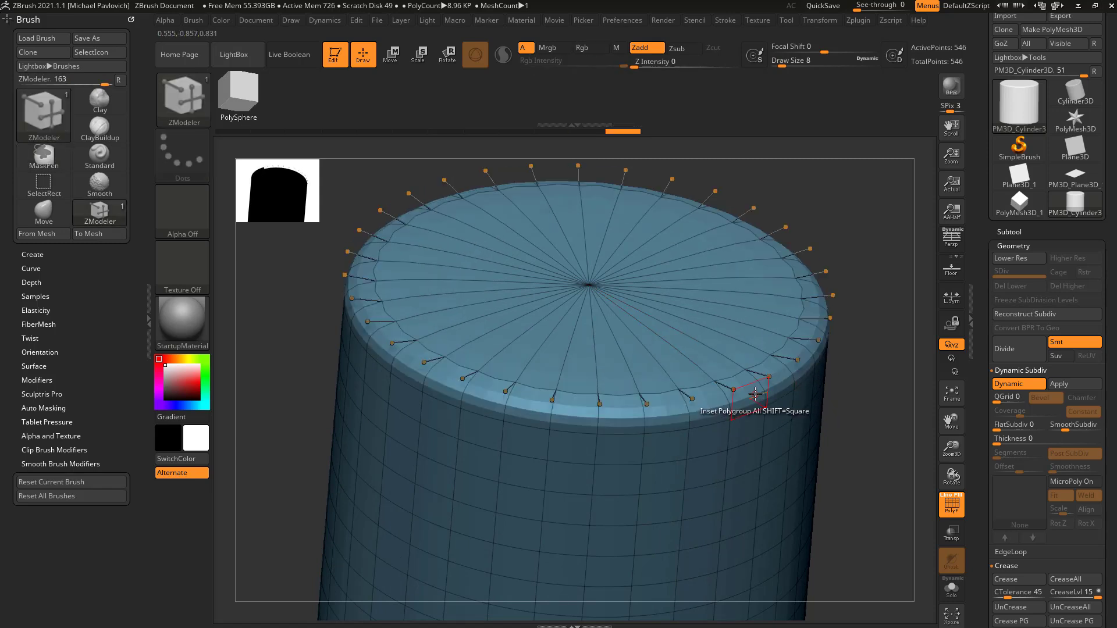
# Crease the complete edge loop around the unbeveled end's rim and compare the shading with Dynamic Subdiv off and on.
pyautogui.hotkey('shift', 'd')
pyautogui.click(747, 388)
pyautogui.moveTo(879, 379); pyautogui.dragTo(844, 355)
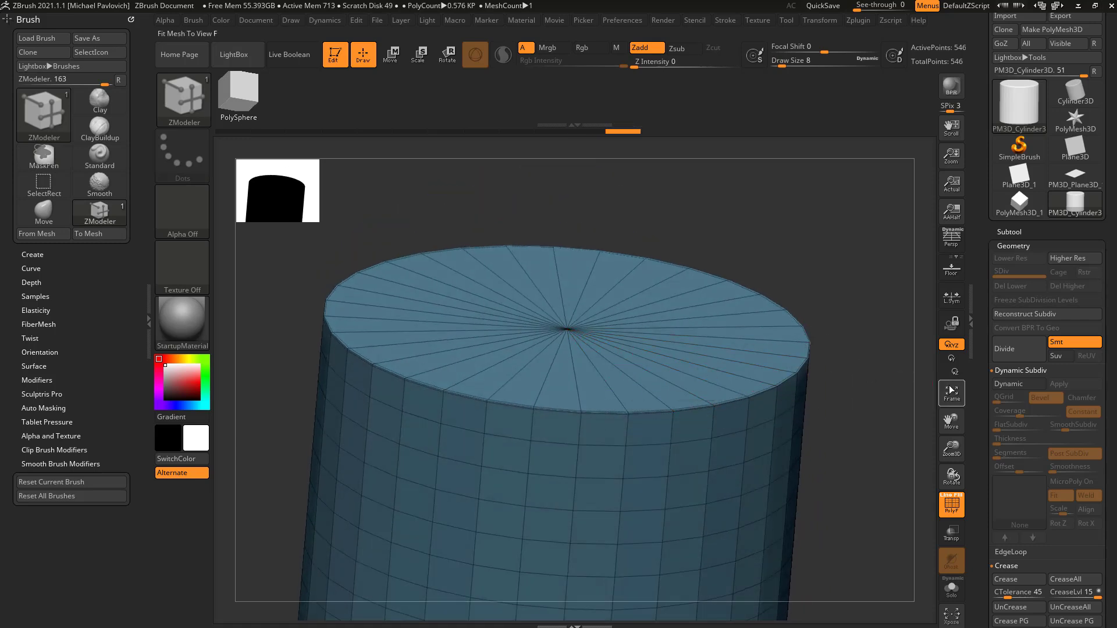
pyautogui.hotkey('shift', 'd')
pyautogui.hotkey('shift', 'f')
pyautogui.moveTo(913, 473); pyautogui.dragTo(877, 453)
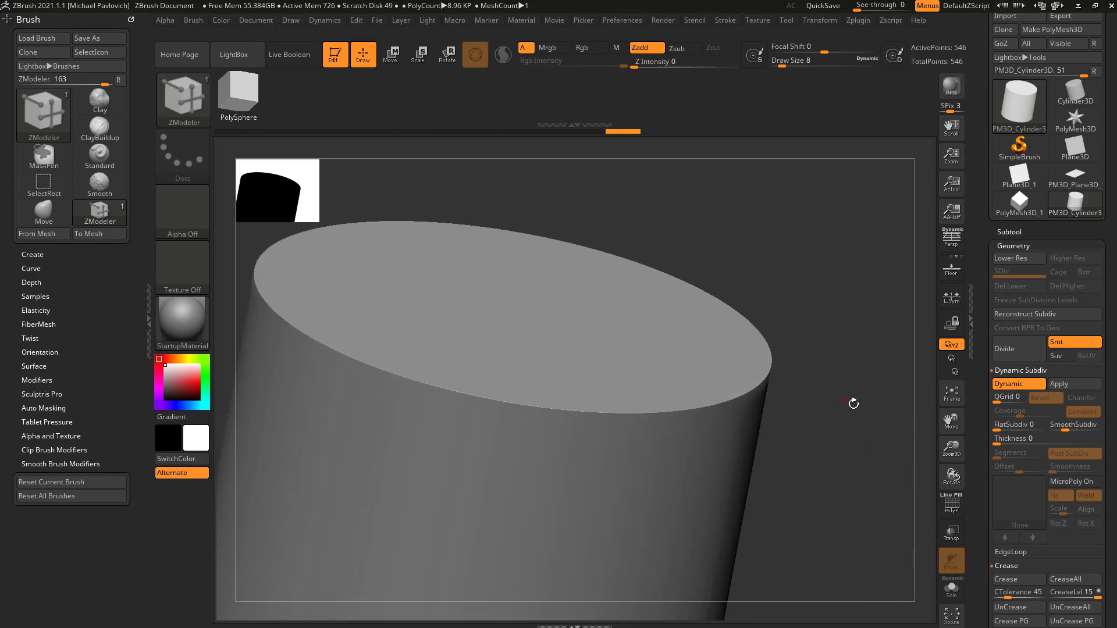
pyautogui.moveTo(846, 399); pyautogui.dragTo(890, 424)
pyautogui.hotkey('shift', 'f')
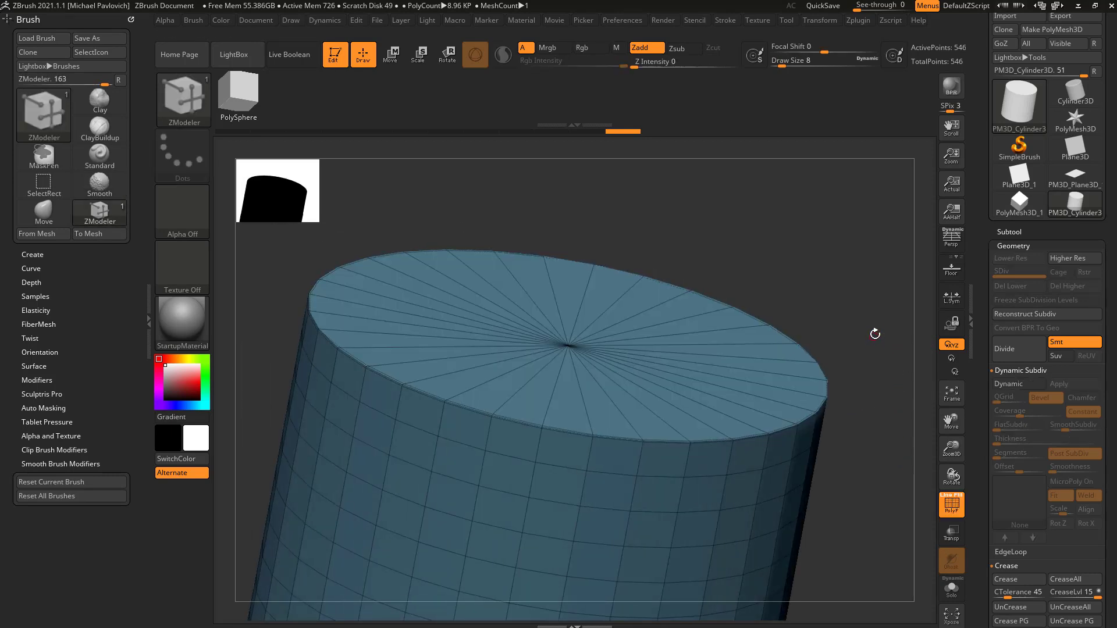
# Isolate the unbeveled end cap's polygons, crease their border, and show the whole cylinder again.
pyautogui.keyDown('shift'); pyautogui.moveTo(872, 332); pyautogui.dragTo(748, 309); pyautogui.keyUp('shift')
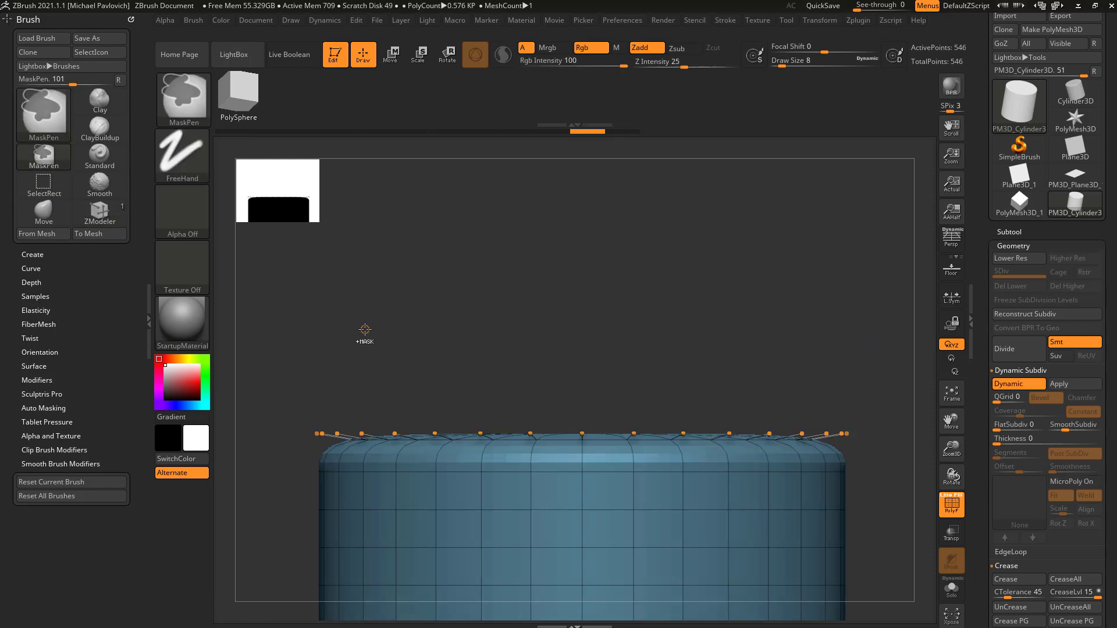
pyautogui.moveTo(269, 356)
pyautogui.keyDown('ctrl'); pyautogui.keyDown('shift'); pyautogui.mouseDown()
pyautogui.moveTo(871, 429)
pyautogui.moveTo(875, 452)
pyautogui.mouseUp(); pyautogui.keyUp('shift'); pyautogui.keyUp('ctrl')
pyautogui.moveTo(867, 366); pyautogui.dragTo(877, 400)
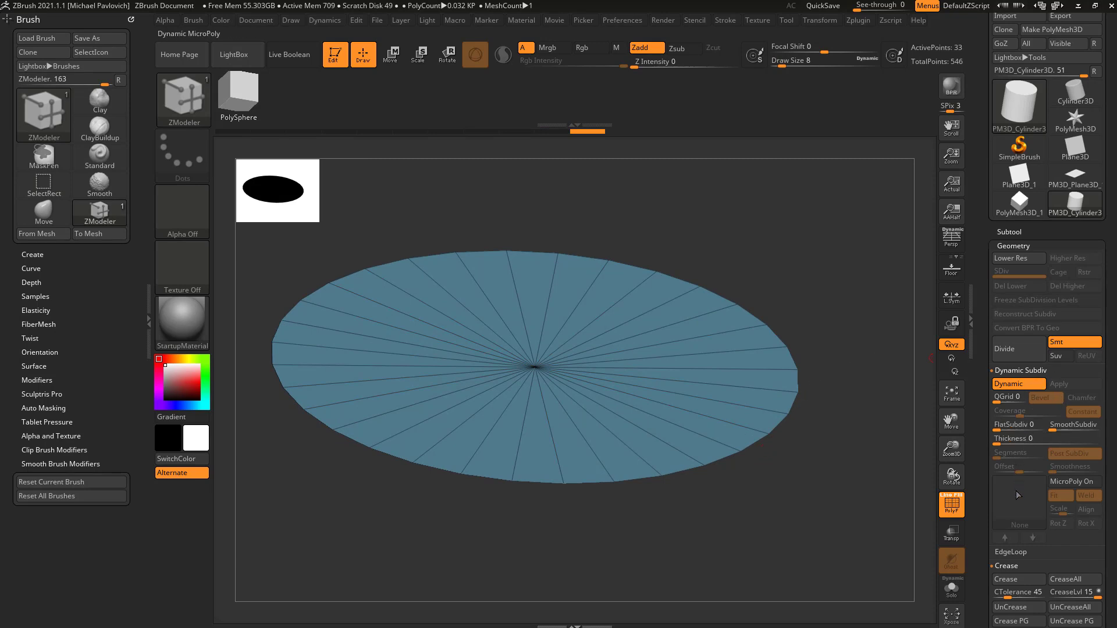
pyautogui.keyDown('ctrl'); pyautogui.keyDown('shift'); pyautogui.click(905, 429); pyautogui.keyUp('shift'); pyautogui.keyUp('ctrl')
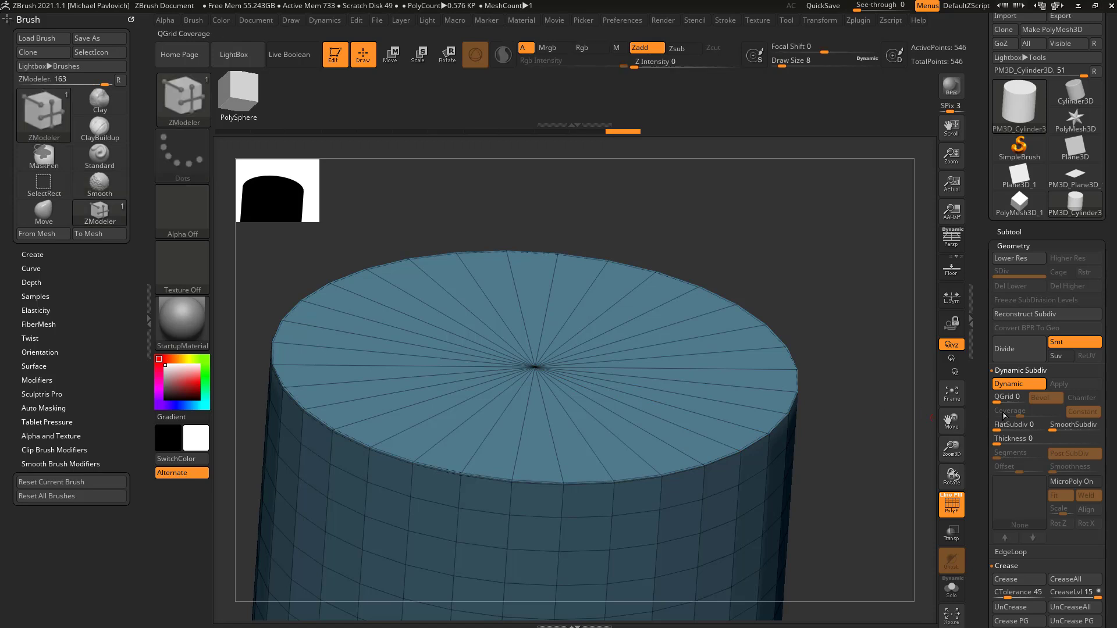
# Examine the creased rim of the unbeveled end with Dynamic Subdiv on and off.
pyautogui.click(1017, 385)
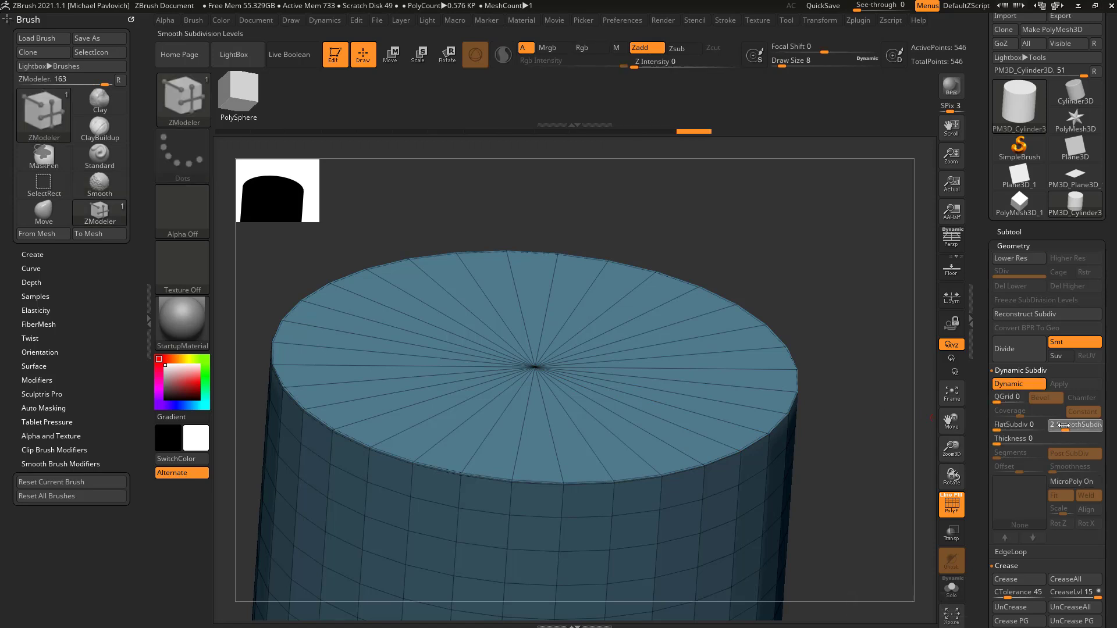
pyautogui.moveTo(873, 419); pyautogui.dragTo(898, 416)
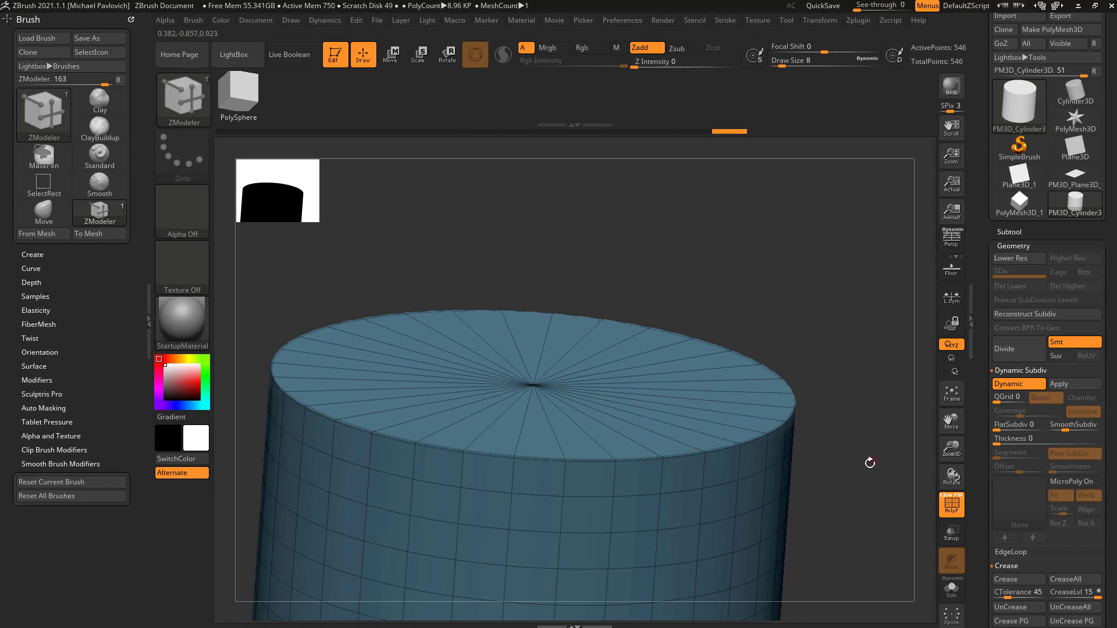
pyautogui.moveTo(863, 443); pyautogui.dragTo(836, 410)
pyautogui.hotkey('shift', 'd')
# Remove all creases from the cylinder and assign new polygroups with Groups By Normals.
pyautogui.scroll(-3, 1003, 410)
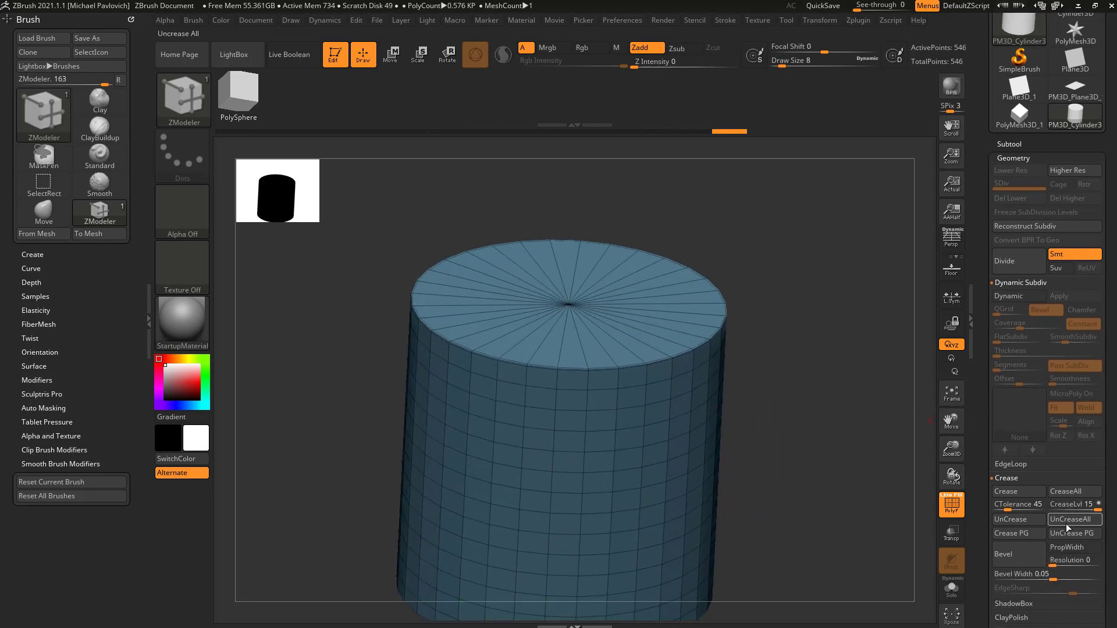
pyautogui.moveTo(849, 485)
pyautogui.mouseDown()
pyautogui.moveTo(846, 314)
pyautogui.moveTo(852, 490)
pyautogui.mouseUp()
pyautogui.moveTo(985, 474); pyautogui.dragTo(980, 228)
pyautogui.keyDown('shift'); pyautogui.click(1015, 429); pyautogui.keyUp('shift')
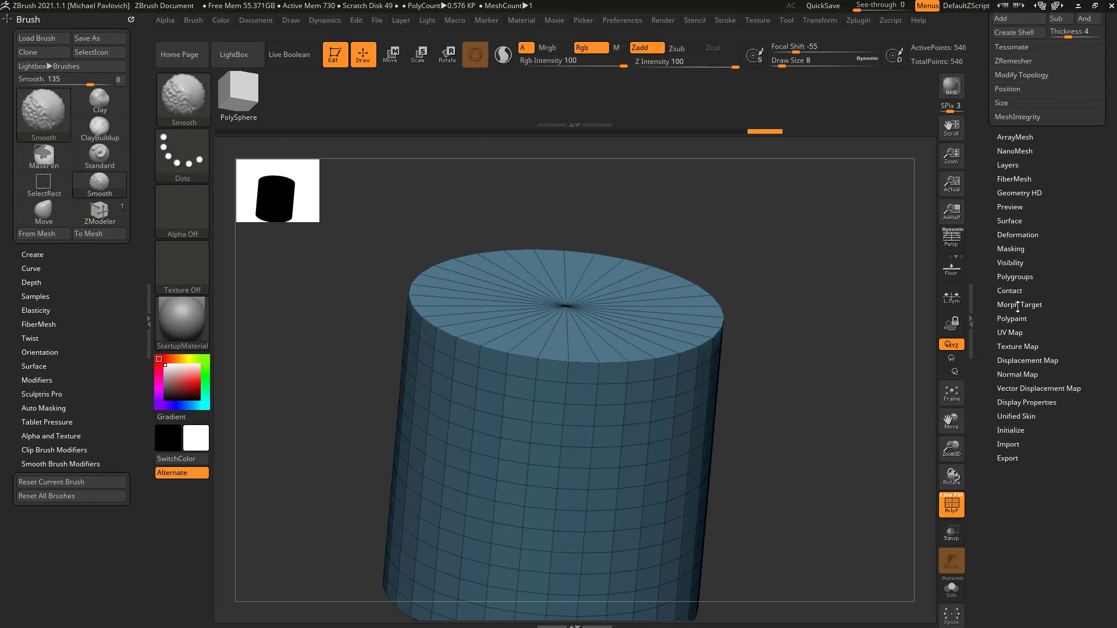
pyautogui.keyDown('shift'); pyautogui.click(1011, 275); pyautogui.keyUp('shift')
pyautogui.moveTo(980, 305); pyautogui.dragTo(978, 237)
pyautogui.keyDown('alt'); pyautogui.moveTo(838, 468); pyautogui.dragTo(855, 380); pyautogui.keyUp('alt')
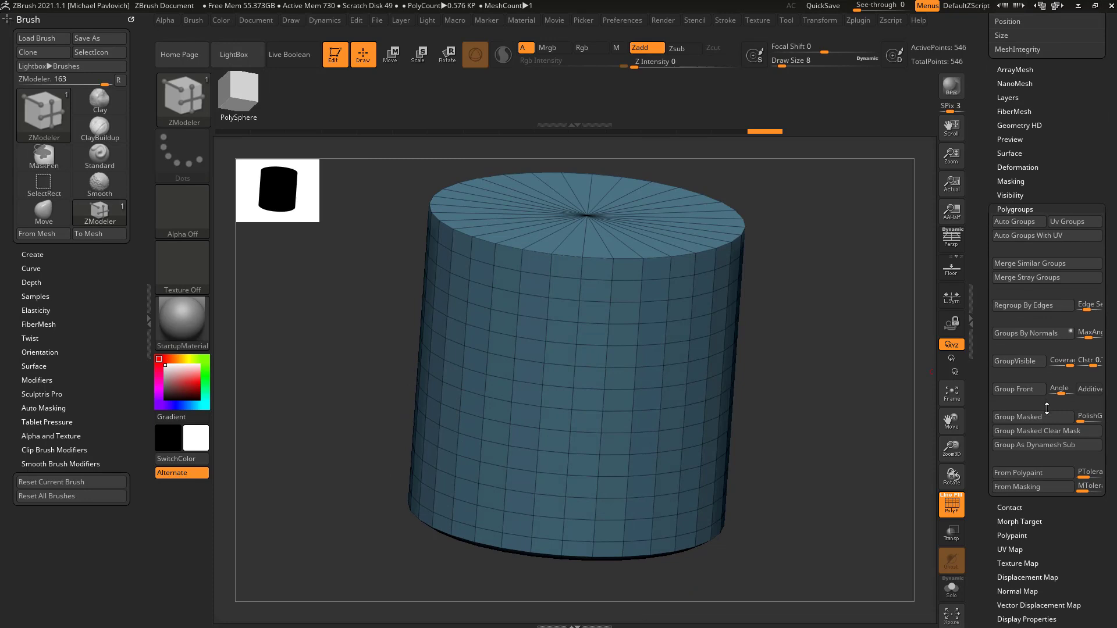
pyautogui.click(1037, 337)
# Lower the Groups By Normals MaxAngle tolerance and regroup the cylinder to separate the beveled ring from its end cap.
pyautogui.keyDown('alt'); pyautogui.moveTo(885, 339); pyautogui.dragTo(874, 371); pyautogui.keyUp('alt')
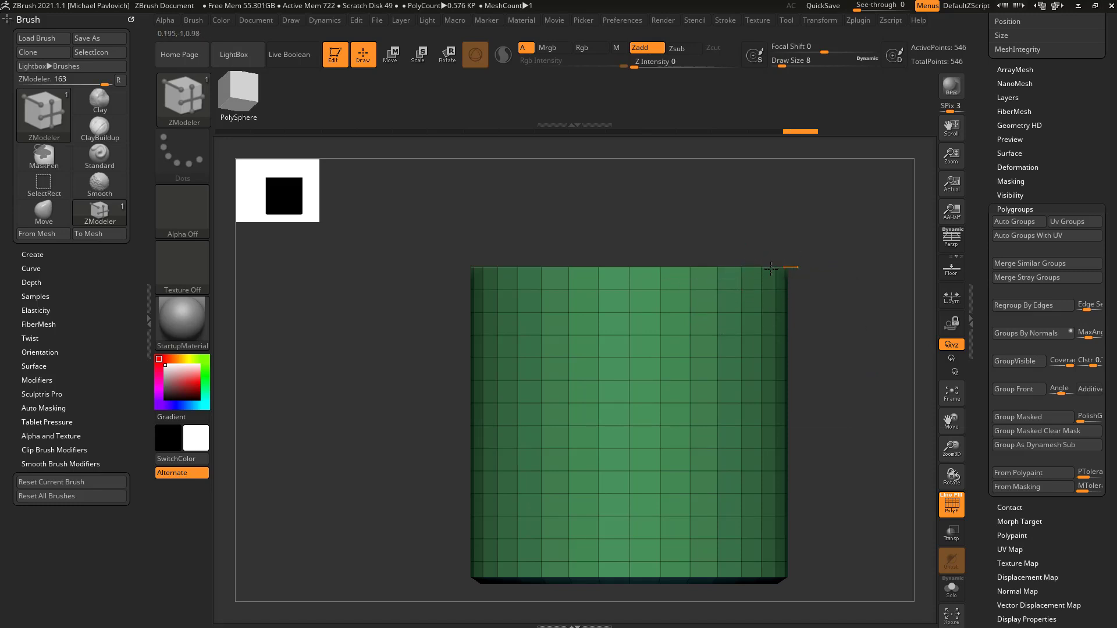
pyautogui.moveTo(792, 307); pyautogui.dragTo(686, 262)
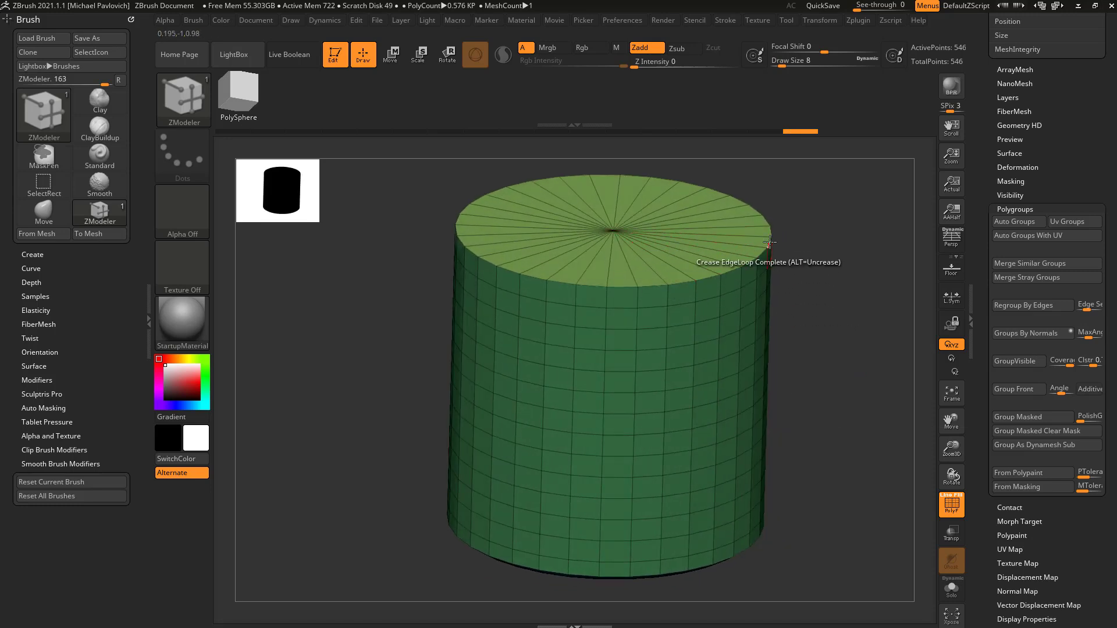
pyautogui.moveTo(853, 364); pyautogui.dragTo(820, 322)
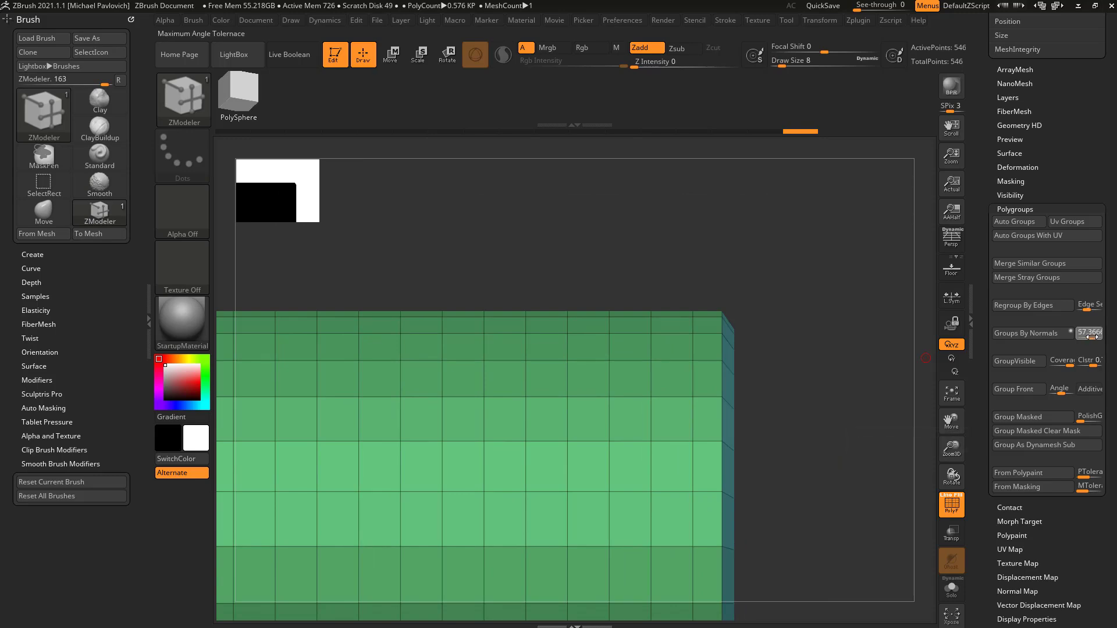
pyautogui.moveTo(916, 345); pyautogui.dragTo(723, 307)
pyautogui.moveTo(1093, 338); pyautogui.dragTo(1090, 338)
pyautogui.click(1054, 336)
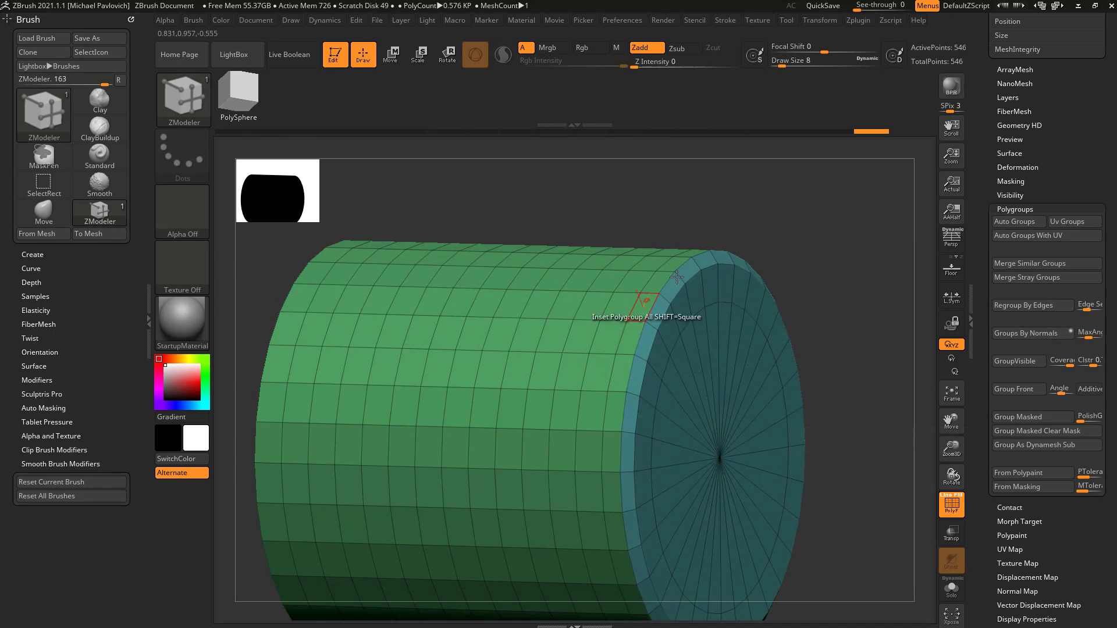
pyautogui.click(1052, 334)
pyautogui.moveTo(913, 319); pyautogui.dragTo(910, 244)
pyautogui.moveTo(820, 213); pyautogui.dragTo(931, 233)
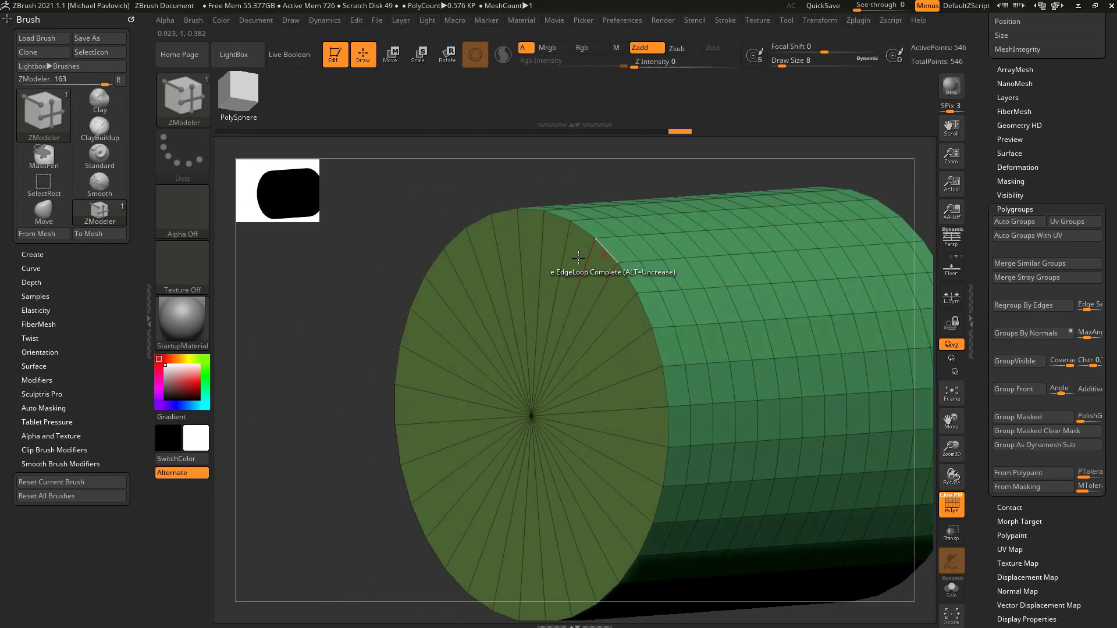
pyautogui.moveTo(862, 174); pyautogui.dragTo(815, 169)
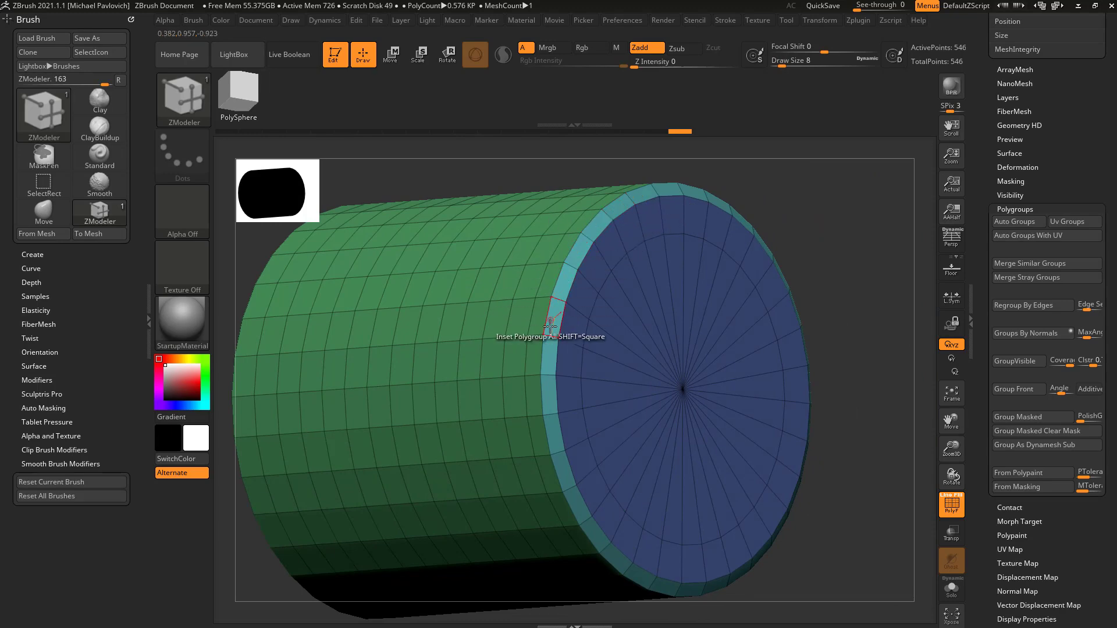
pyautogui.moveTo(821, 325)
pyautogui.mouseDown()
pyautogui.moveTo(831, 247)
pyautogui.moveTo(671, 233)
pyautogui.moveTo(774, 303)
pyautogui.moveTo(791, 274)
pyautogui.moveTo(791, 341)
pyautogui.moveTo(834, 323)
pyautogui.mouseUp()
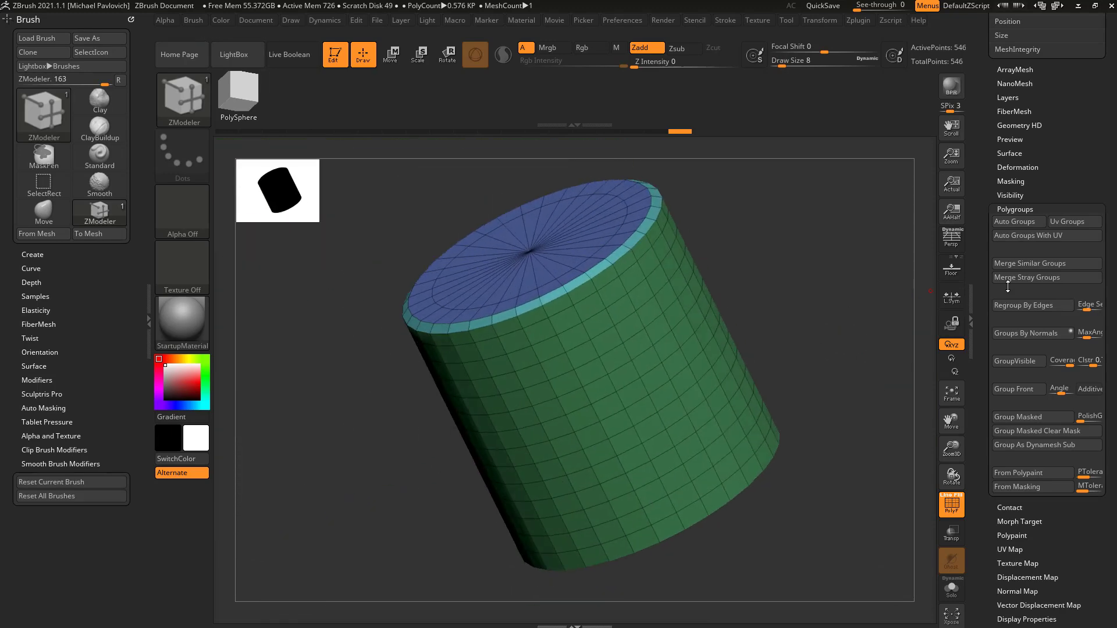
# Crease the cylinder along its polygroup borders with Crease PG.
pyautogui.moveTo(985, 192); pyautogui.dragTo(985, 621)
pyautogui.keyDown('alt'); pyautogui.moveTo(771, 227); pyautogui.dragTo(771, 291); pyautogui.keyUp('alt')
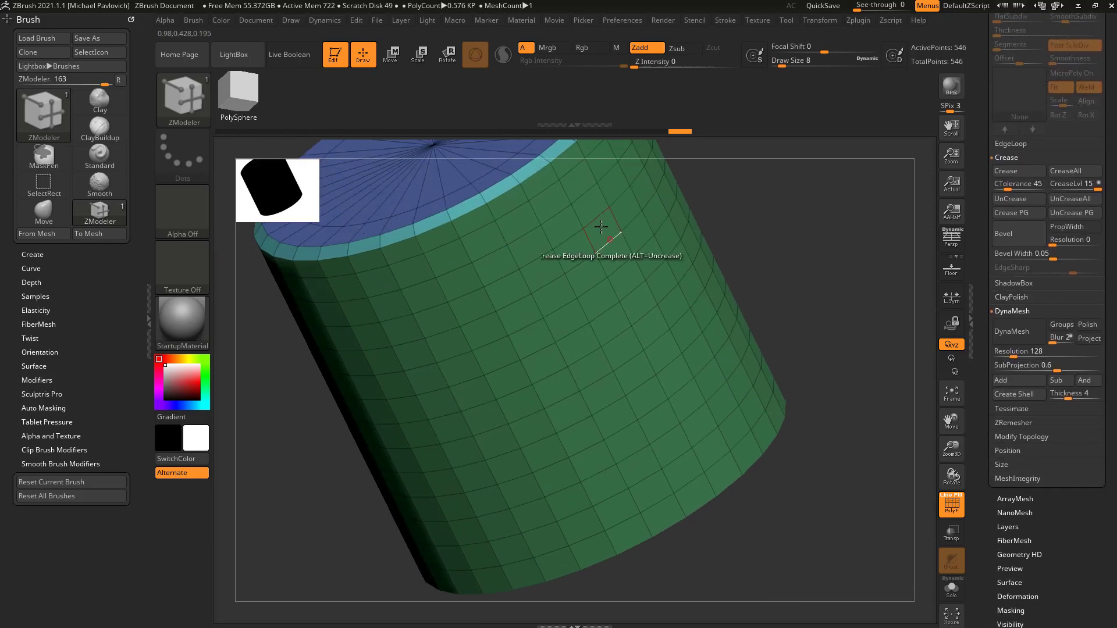
pyautogui.keyDown('alt'); pyautogui.moveTo(857, 324); pyautogui.dragTo(855, 300); pyautogui.keyUp('alt')
pyautogui.scroll(5, 995, 363)
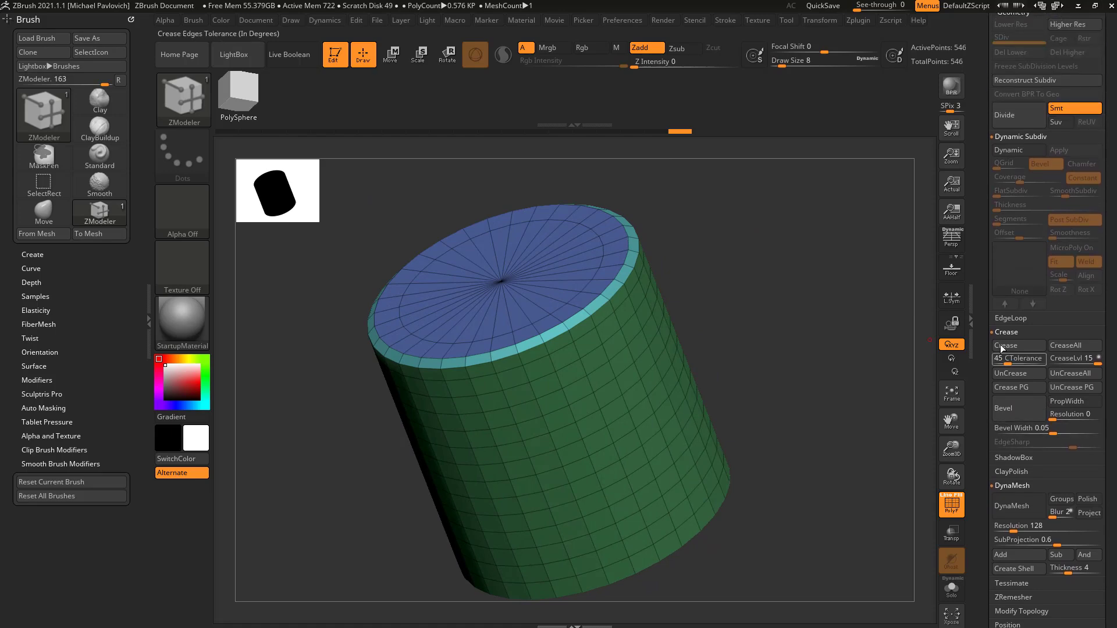
pyautogui.click(1026, 389)
pyautogui.keyDown('alt'); pyautogui.moveTo(857, 400); pyautogui.dragTo(844, 361); pyautogui.keyUp('alt')
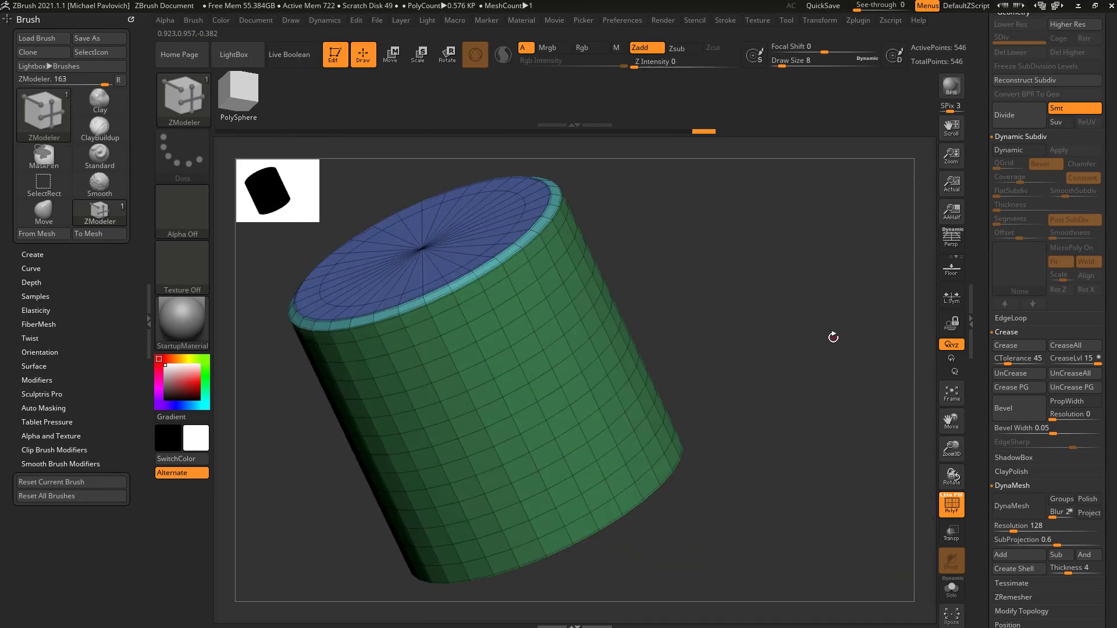
# Preview the polygroup-creased cylinder with Dynamic Subdiv on, compare it with the polyframe hidden and shown, and turn the preview off.
pyautogui.press('d')
pyautogui.click(951, 505)
pyautogui.moveTo(878, 424); pyautogui.dragTo(855, 419)
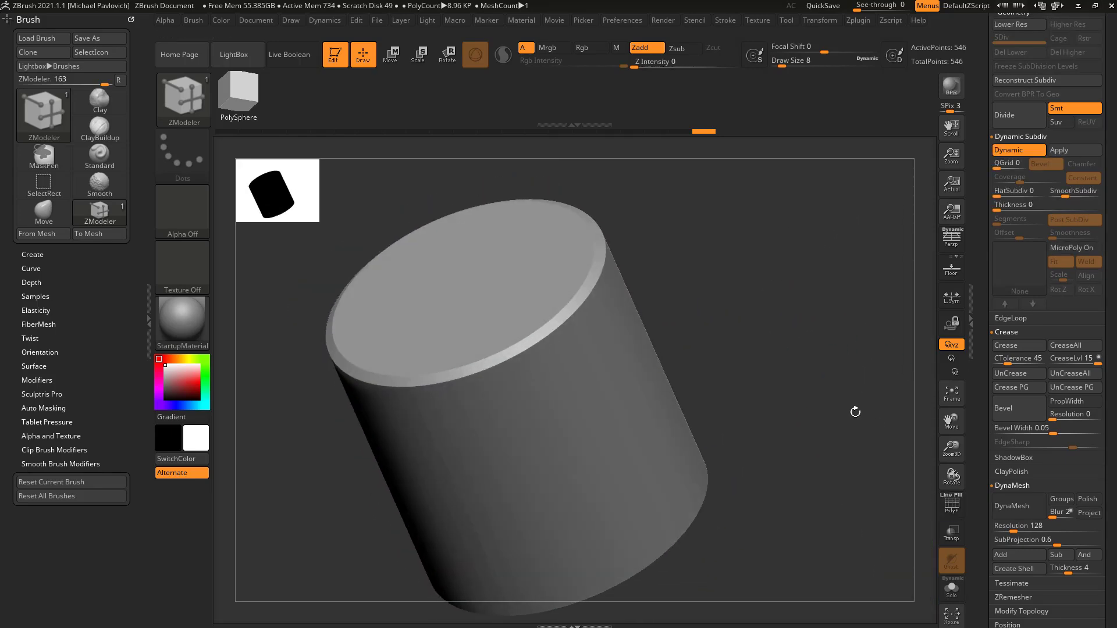
pyautogui.moveTo(701, 298); pyautogui.dragTo(589, 289)
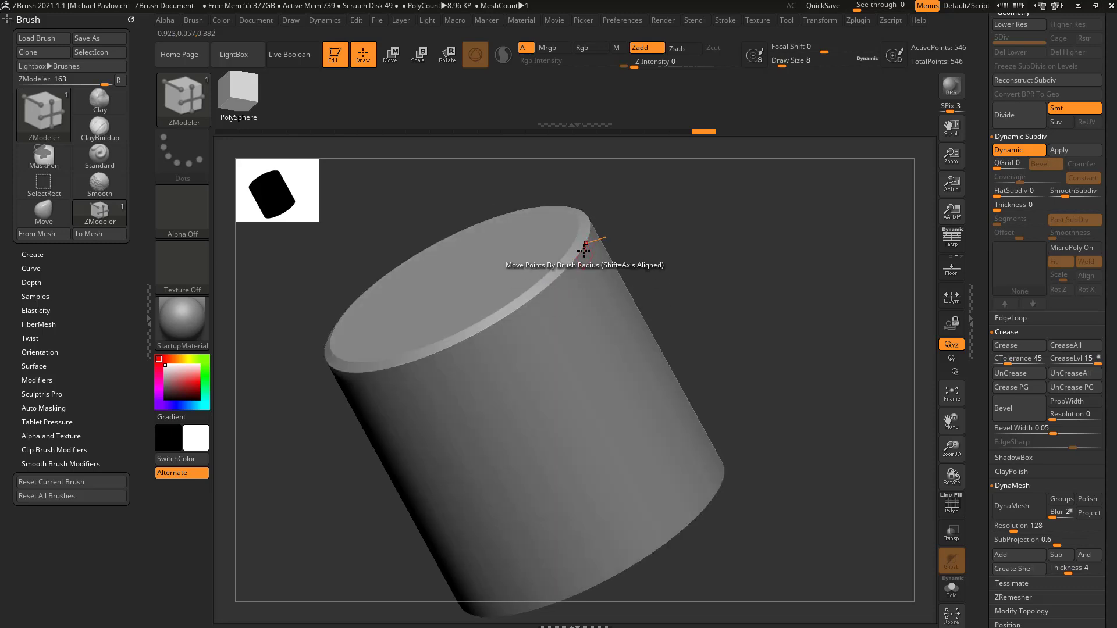
pyautogui.moveTo(763, 344); pyautogui.dragTo(709, 334)
pyautogui.moveTo(841, 350); pyautogui.dragTo(1001, 526)
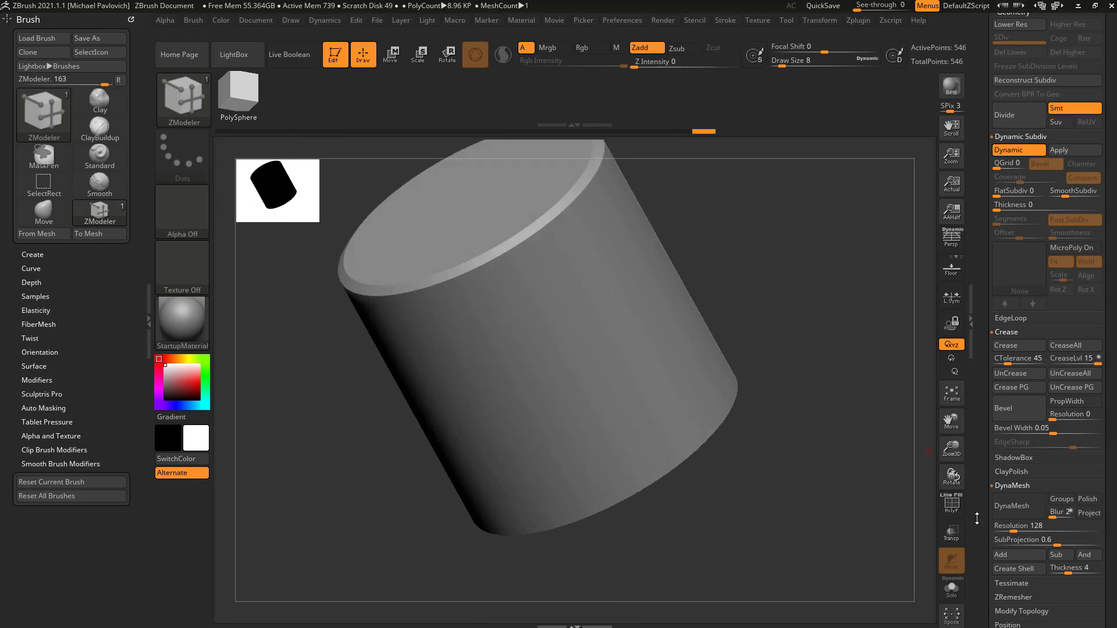
pyautogui.click(951, 505)
pyautogui.moveTo(831, 396); pyautogui.dragTo(824, 375)
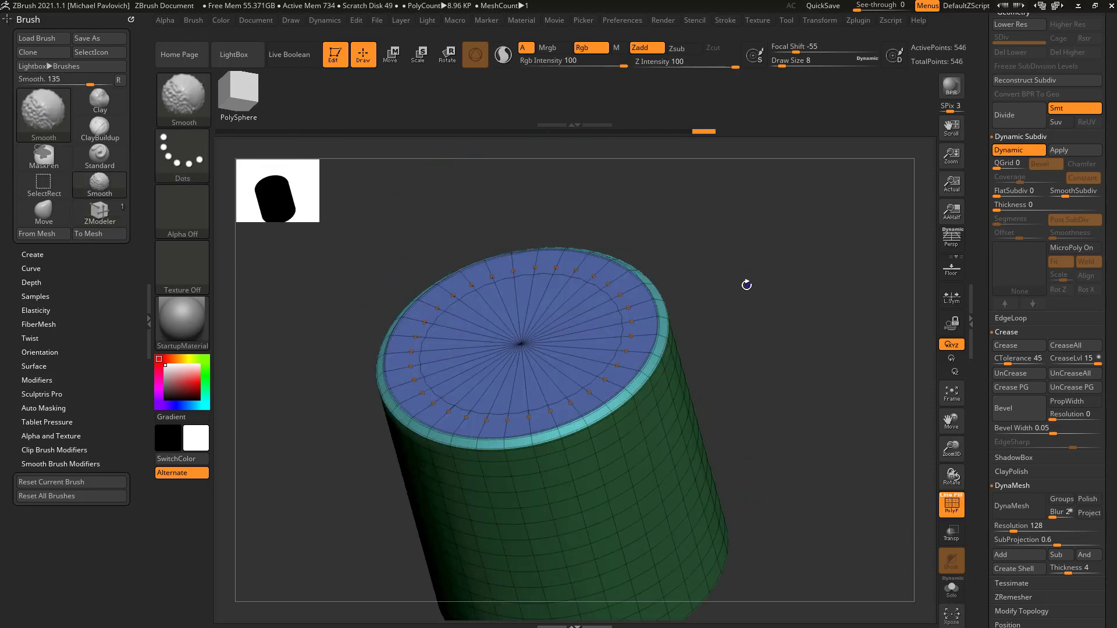
pyautogui.hotkey('shift', 'd')
# Try to mask everything except the beveled end's cap polygroup for a Transpose scale, and undo the mask.
pyautogui.moveTo(761, 277); pyautogui.dragTo(815, 322)
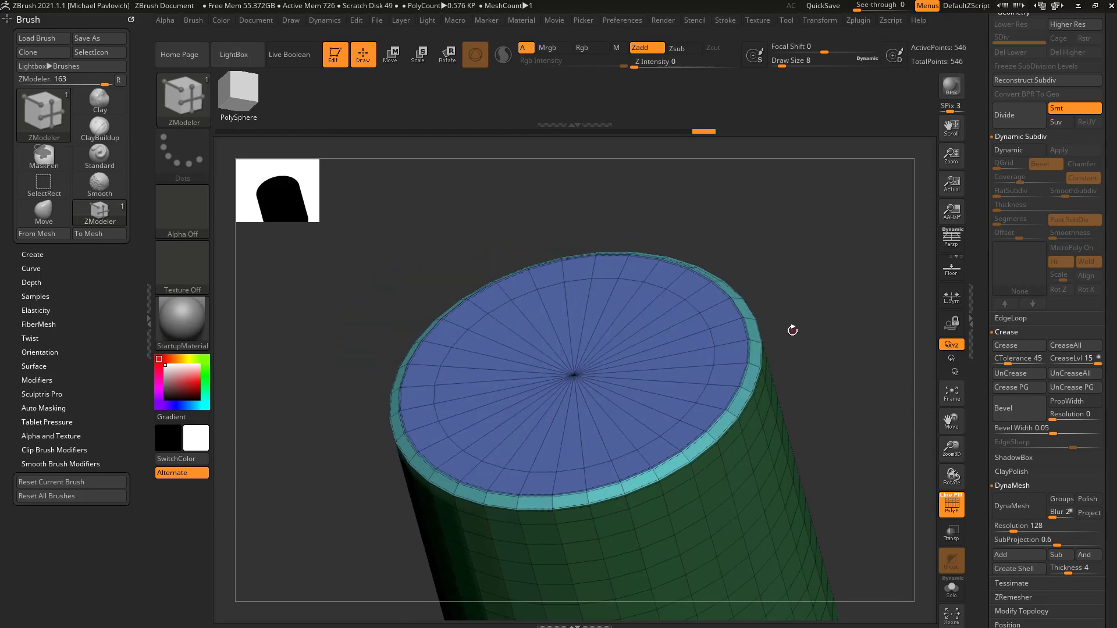
pyautogui.press('w')
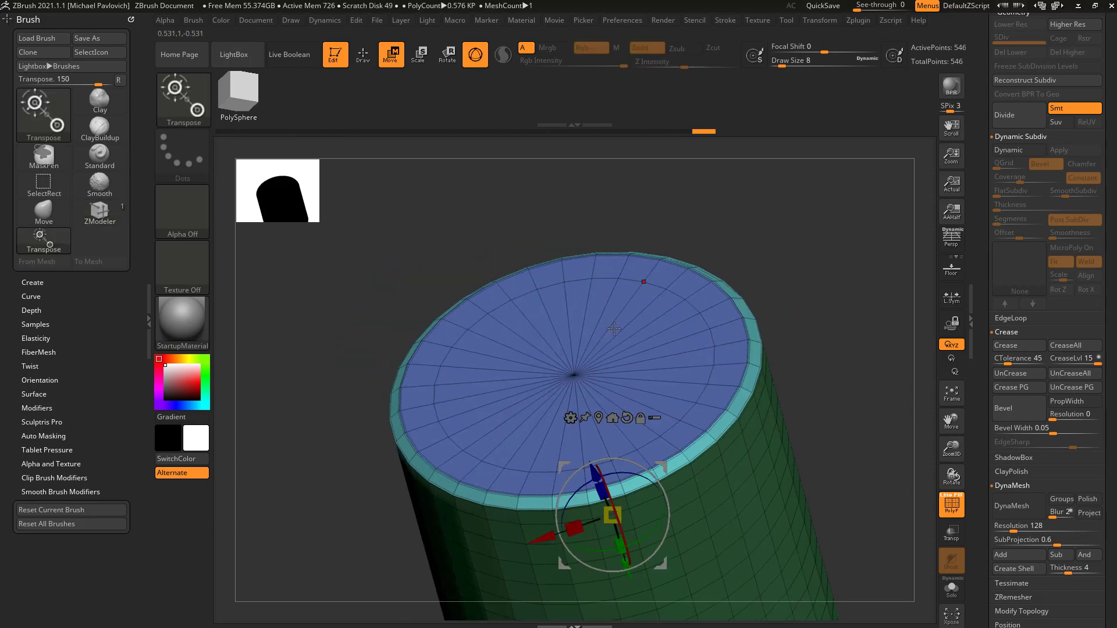
pyautogui.press('y')
pyautogui.keyDown('ctrl'); pyautogui.click(571, 375); pyautogui.keyUp('ctrl')
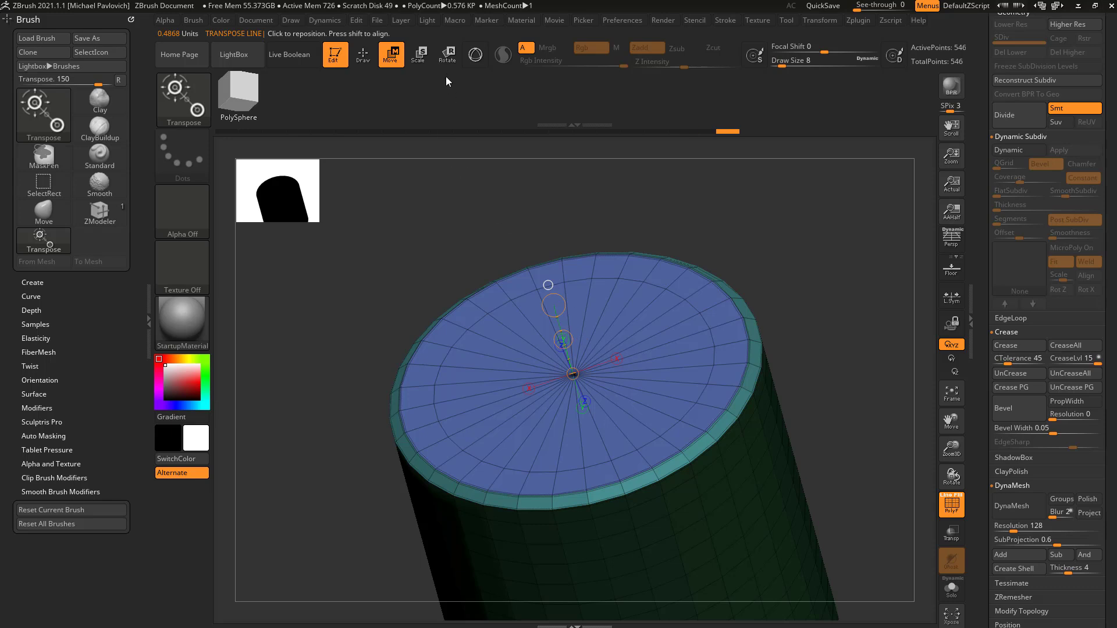
pyautogui.keyDown('ctrl'); pyautogui.moveTo(556, 307); pyautogui.dragTo(562, 328); pyautogui.keyUp('ctrl')
pyautogui.hotkey('ctrl', 'z')
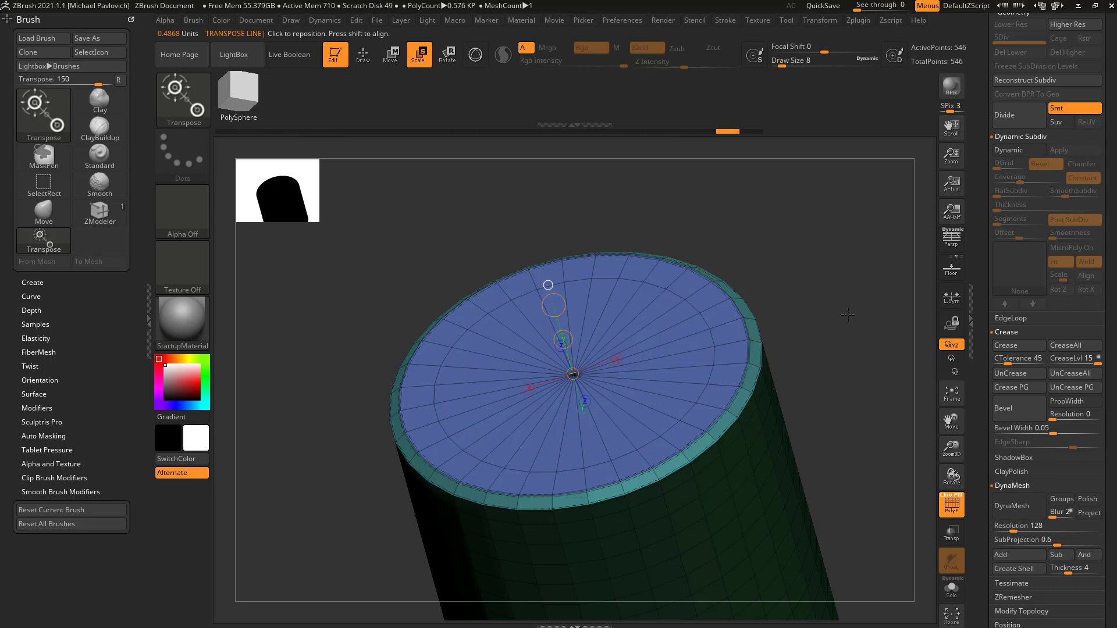
pyautogui.press('y')
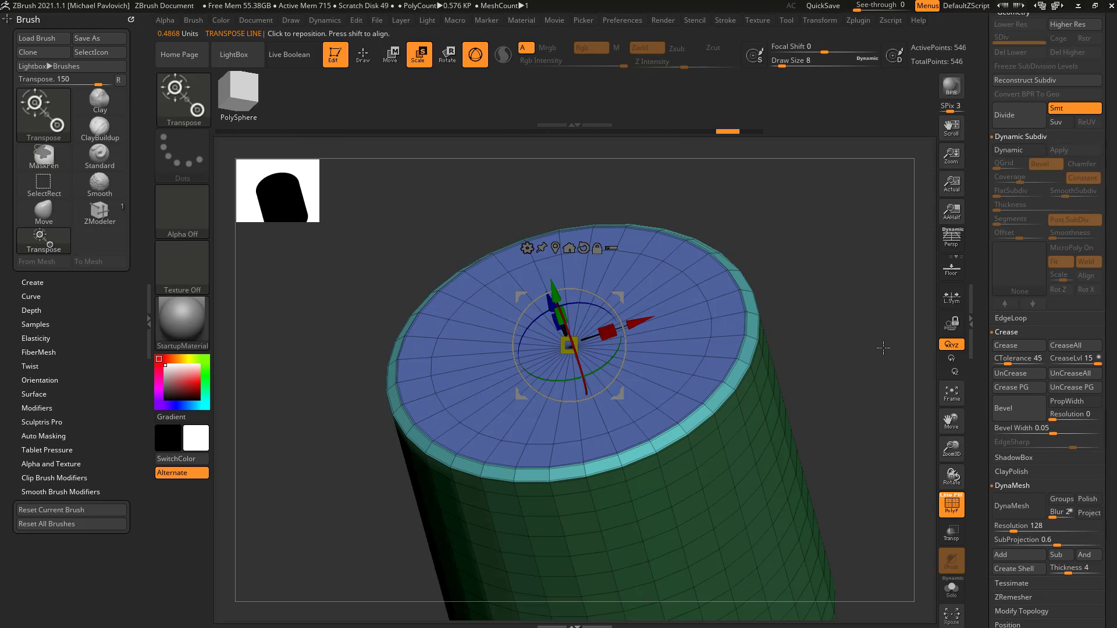
pyautogui.moveTo(863, 331)
pyautogui.mouseDown()
pyautogui.moveTo(874, 302)
pyautogui.moveTo(845, 320)
pyautogui.moveTo(862, 324)
pyautogui.moveTo(848, 317)
pyautogui.moveTo(871, 309)
pyautogui.moveTo(880, 318)
pyautogui.mouseUp()
# Return to the ZModeler brush, set the edge action to Insert with Single EdgeLoop, and delete the inner loop on the beveled end's cap.
pyautogui.press('q')
pyautogui.press('b')
pyautogui.press('z')
pyautogui.press('m')
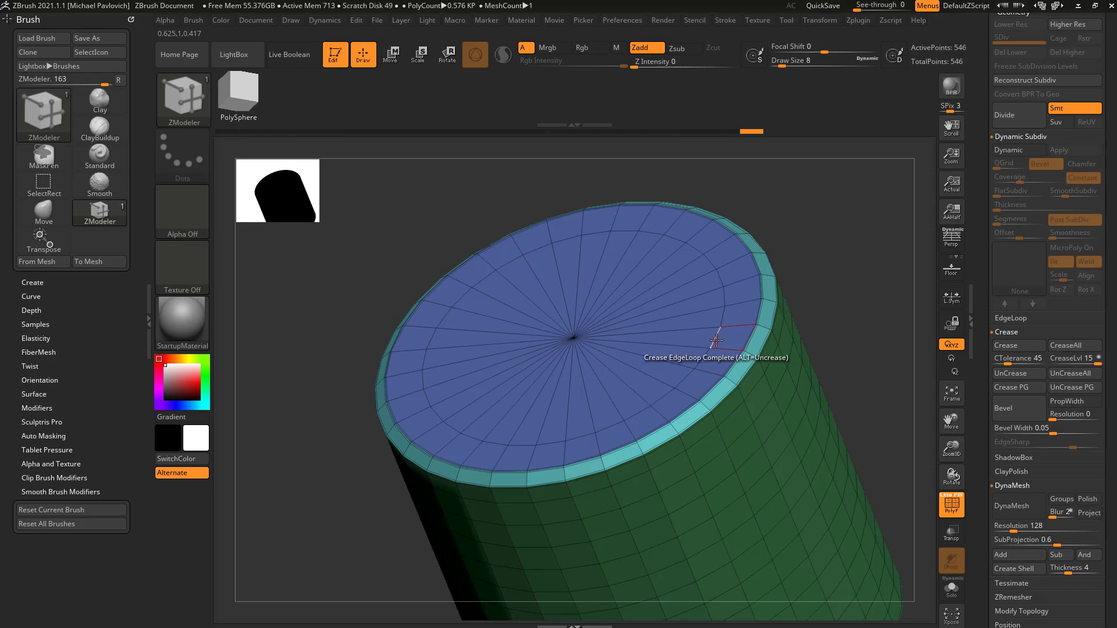
pyautogui.press('space')
pyautogui.click(688, 266)
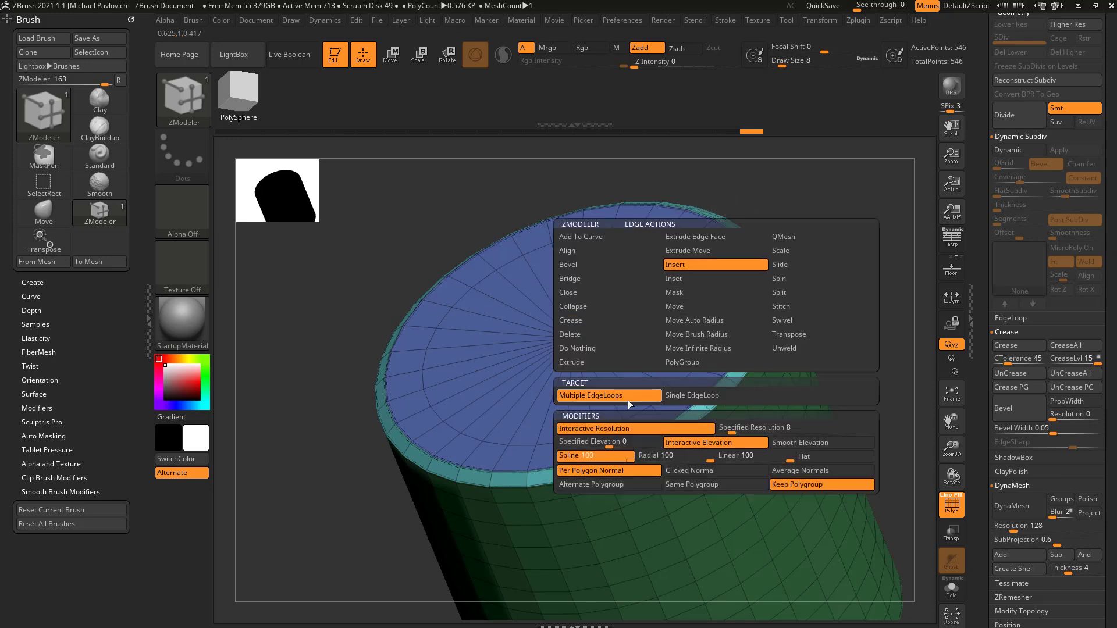
pyautogui.click(694, 396)
pyautogui.keyDown('alt'); pyautogui.click(716, 332); pyautogui.keyUp('alt')
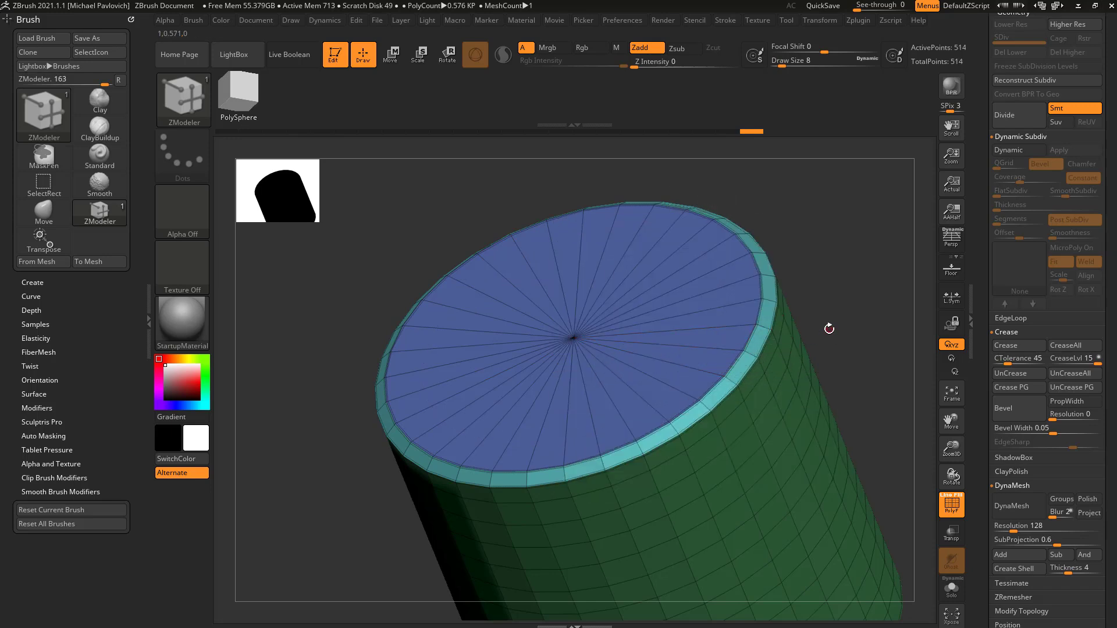
# Inset the beveled end's cap polygroup using the Inset Region modifier and the Polygroup All target.
pyautogui.press('space')
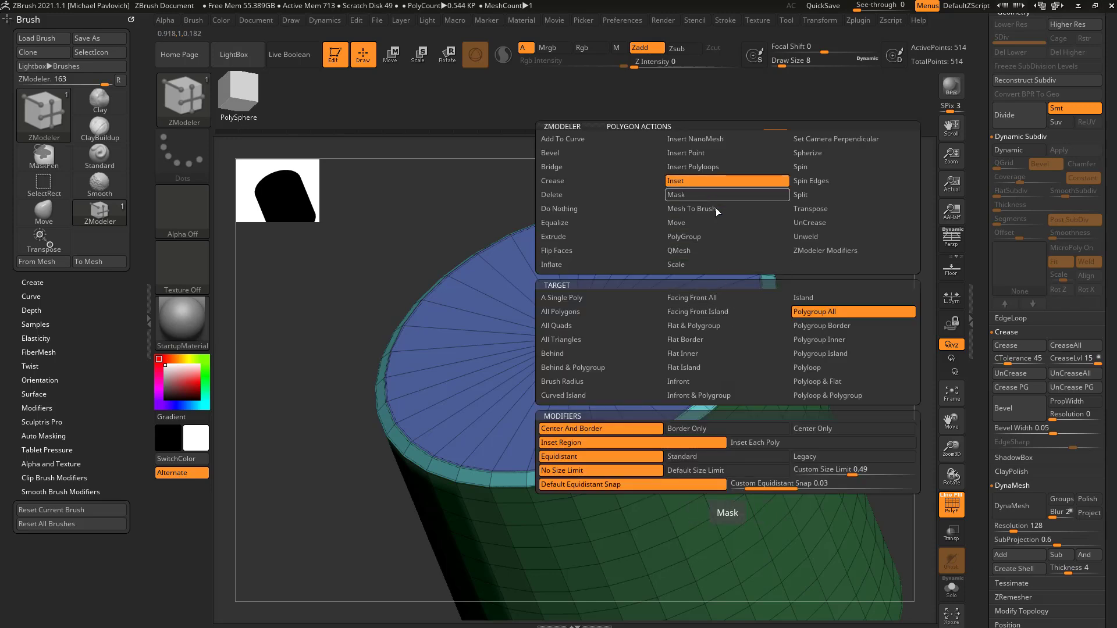
pyautogui.click(687, 443)
pyautogui.moveTo(574, 338); pyautogui.dragTo(655, 345)
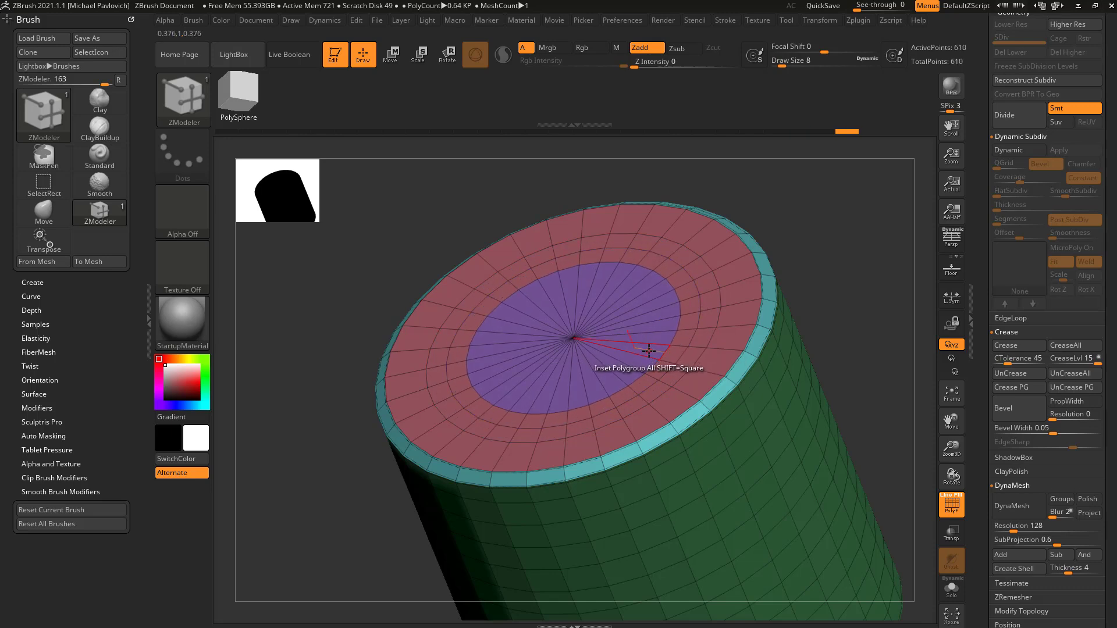
# Raise the inset central polygroup on the beveled end's cap using the QMesh polygon action with the Polygroup All target.
pyautogui.press('space')
pyautogui.click(620, 249)
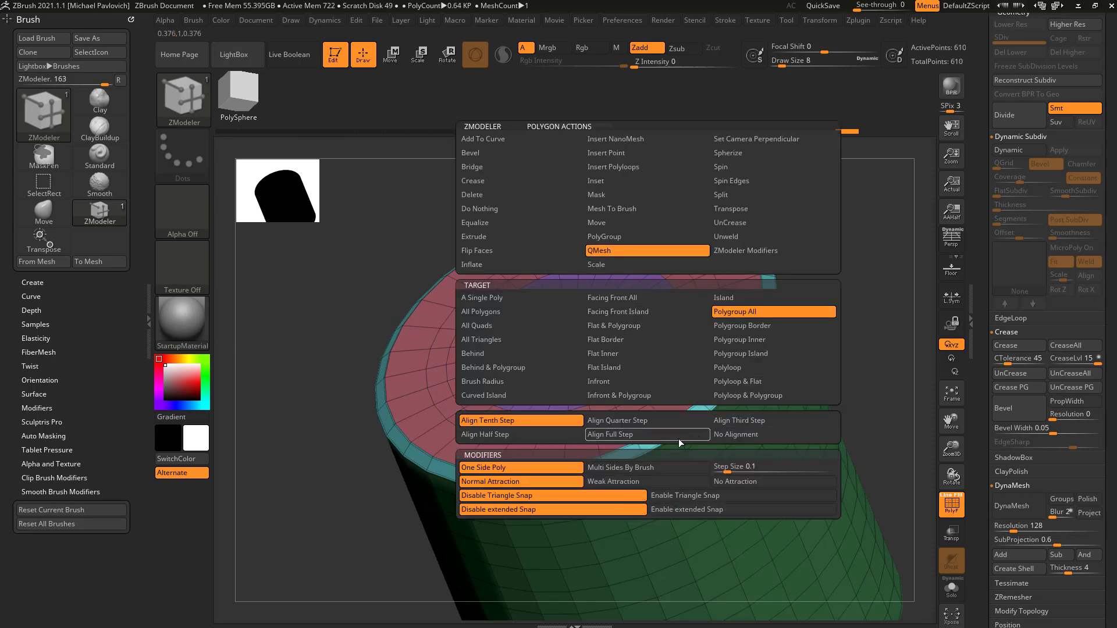
pyautogui.moveTo(644, 341); pyautogui.dragTo(626, 313)
pyautogui.hotkey('ctrl', 'z')
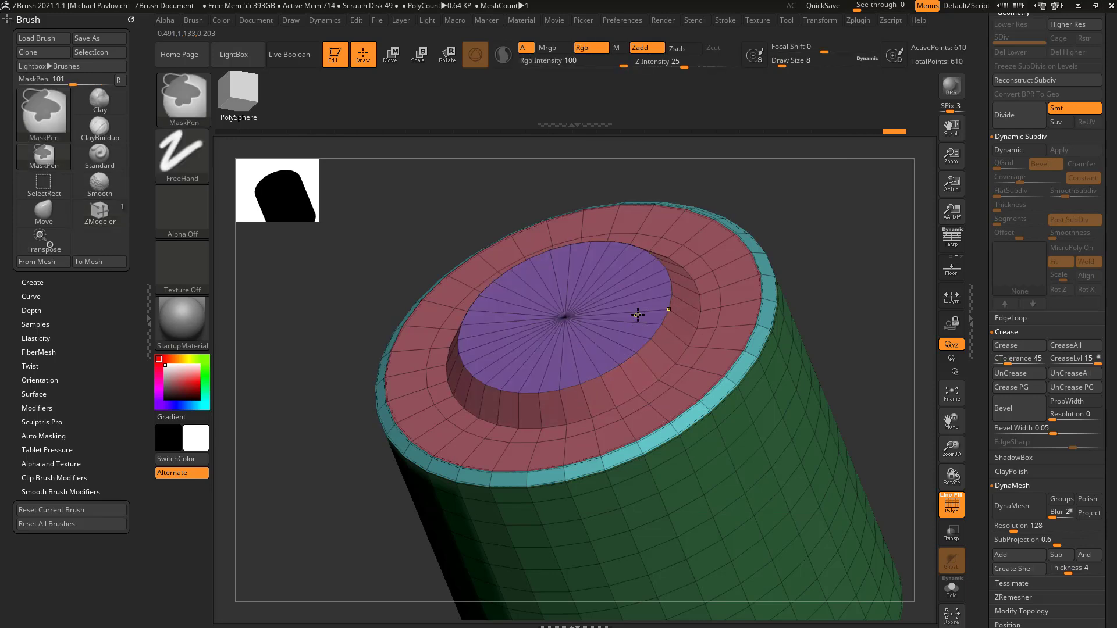
# Inset the top face of the raised boss using Inset Region with the Polygroup All target.
pyautogui.press('space')
pyautogui.click(617, 180)
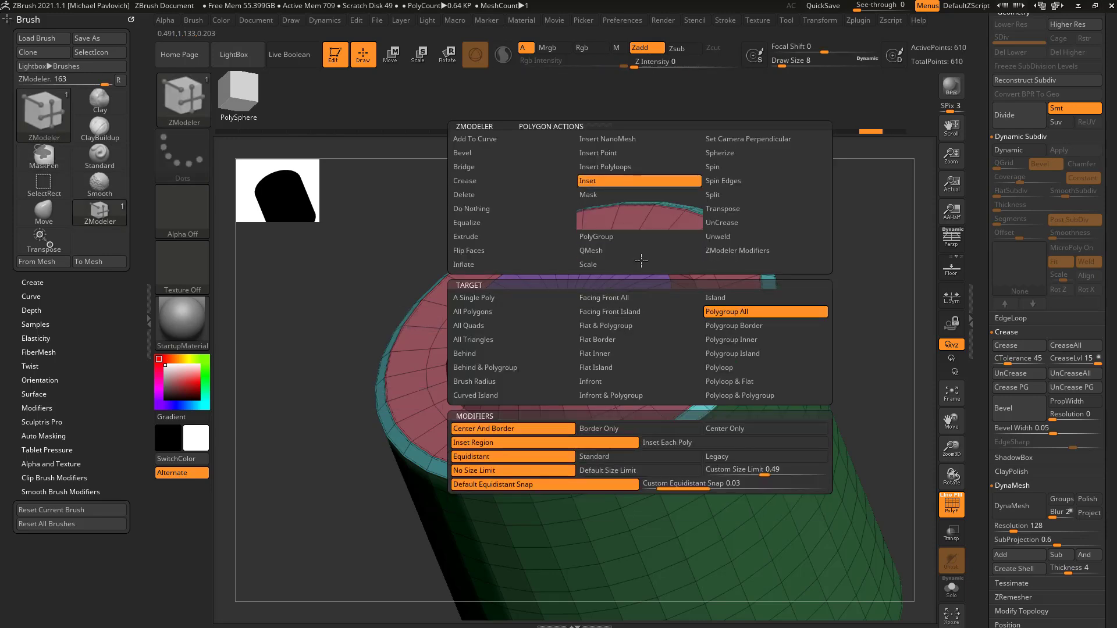
pyautogui.moveTo(629, 307); pyautogui.dragTo(620, 308)
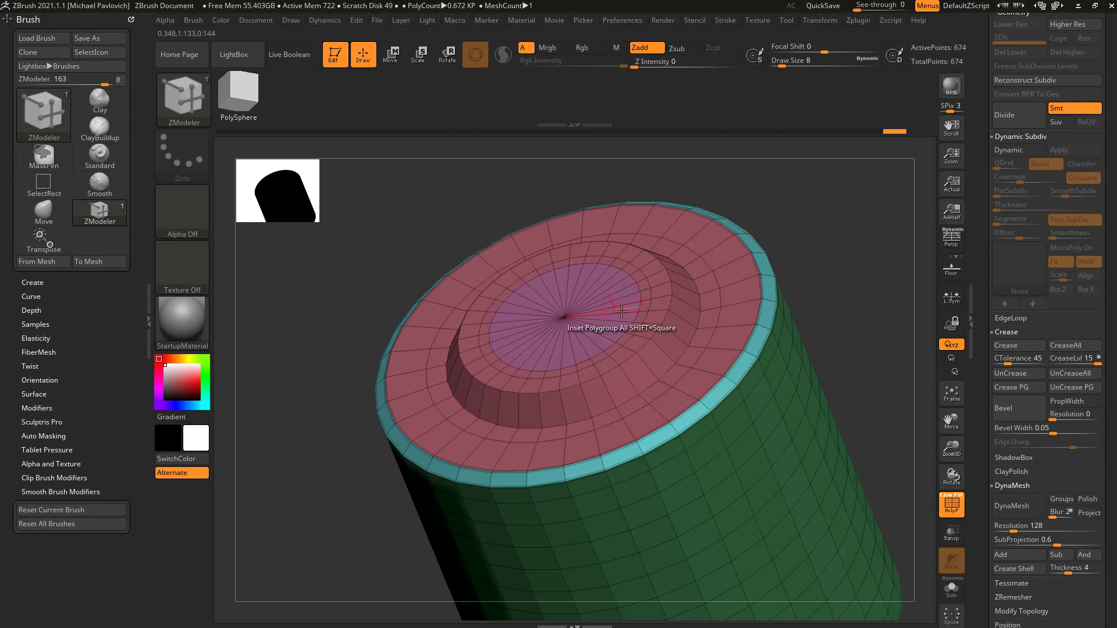
# Push the boss's inner inset polygroup down into a recess with QMesh Polygroup All.
pyautogui.press('space')
pyautogui.click(594, 251)
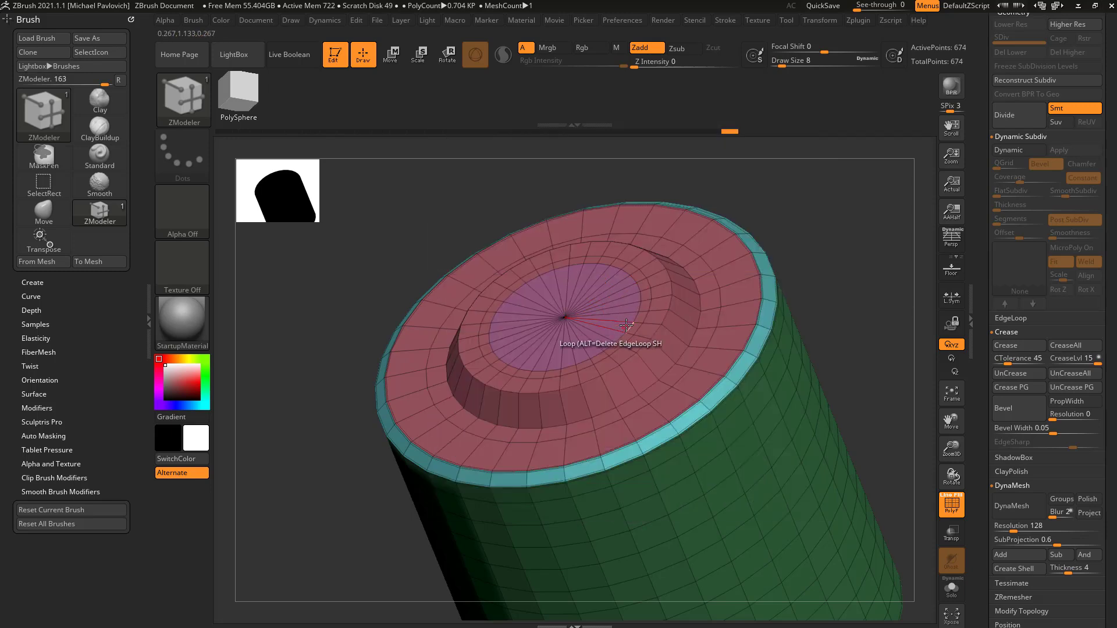
pyautogui.press('space')
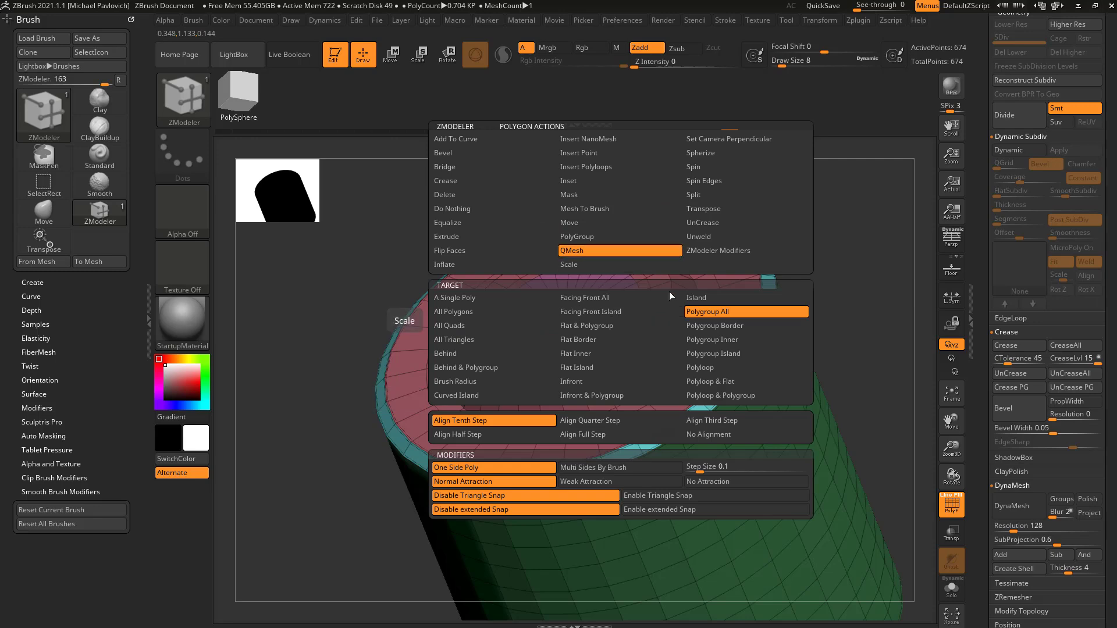
pyautogui.moveTo(615, 318); pyautogui.dragTo(626, 342)
pyautogui.moveTo(878, 312)
pyautogui.keyDown('alt'); pyautogui.mouseDown()
pyautogui.moveTo(842, 305)
pyautogui.moveTo(863, 332)
pyautogui.moveTo(835, 323)
pyautogui.moveTo(870, 304)
pyautogui.mouseUp(); pyautogui.keyUp('alt')
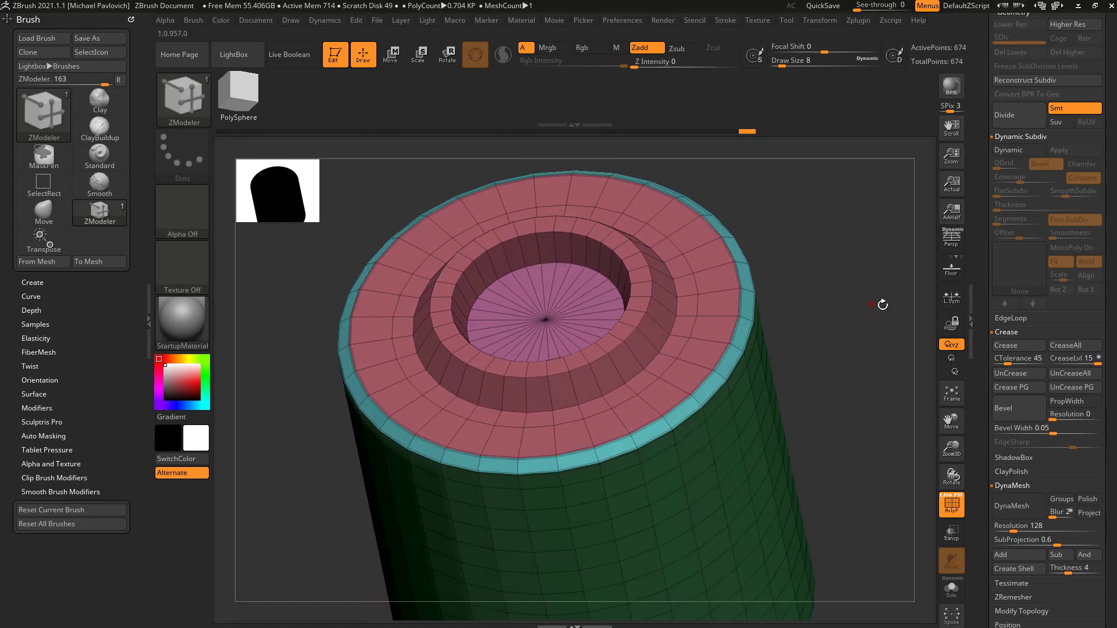
# Regroup the cylinder's polygons with Groups By Normals so each distinct surface has its own polygroup.
pyautogui.scroll(-10, 983, 377)
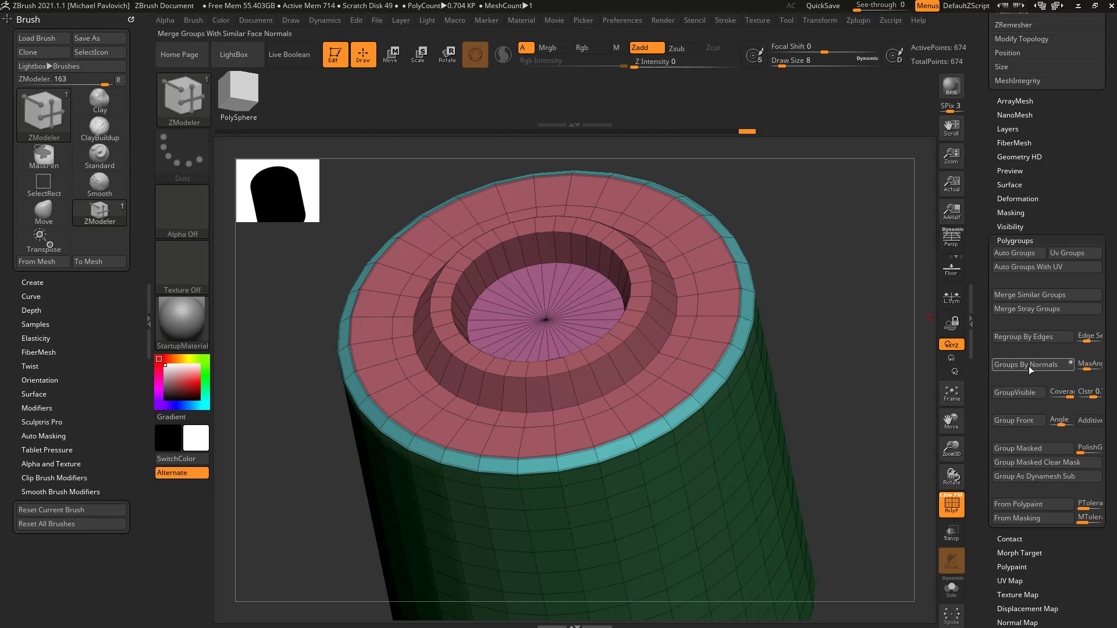
pyautogui.click(1029, 365)
pyautogui.moveTo(813, 304); pyautogui.dragTo(861, 310)
# Crease the polygroup borders and preview the cylinder with Dynamic Subdiv on and the polyframe hidden.
pyautogui.scroll(10, 983, 277)
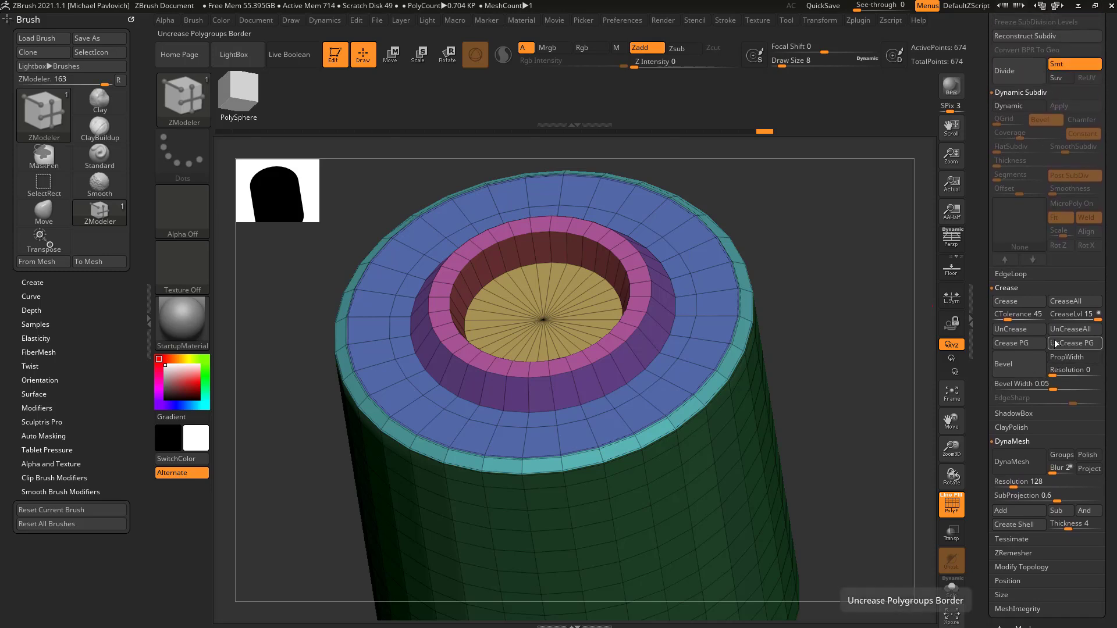
pyautogui.click(1011, 107)
pyautogui.click(952, 504)
pyautogui.moveTo(881, 459); pyautogui.dragTo(923, 309)
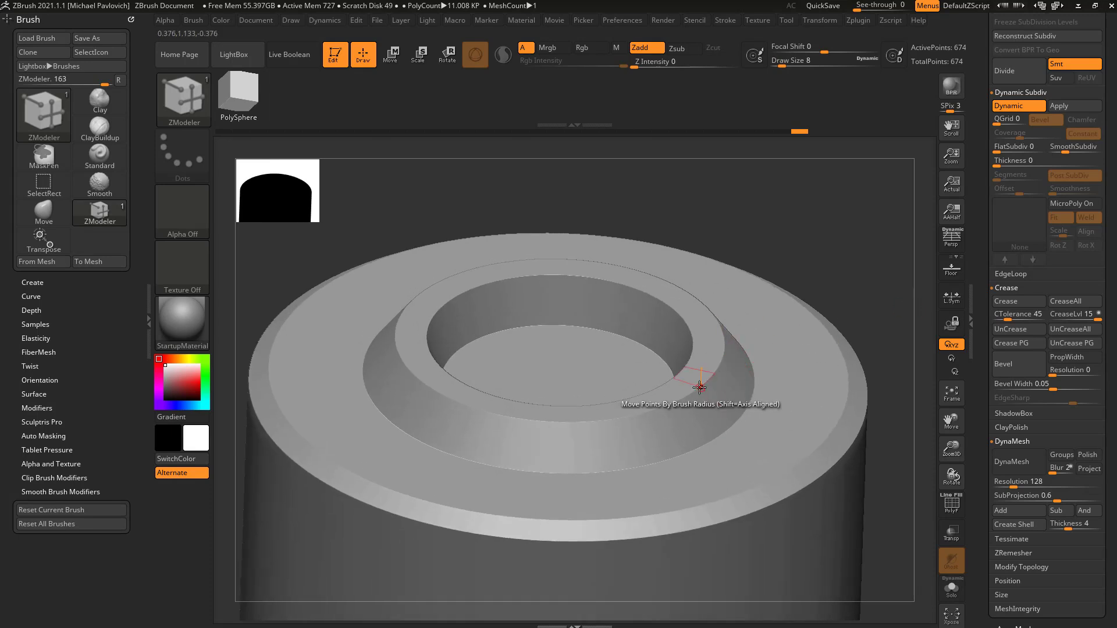
# Set the edge action to Crease with EdgeLoop Complete, and uncrease the outer and inner edge loops of the boss's raised rim.
pyautogui.press('space')
pyautogui.click(571, 321)
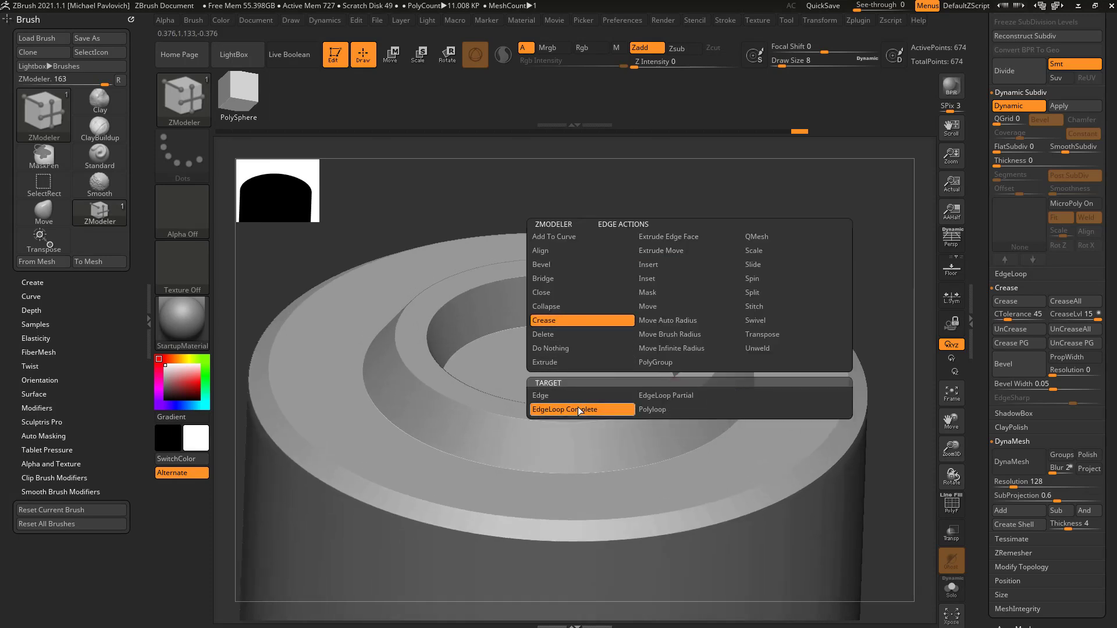
pyautogui.click(578, 409)
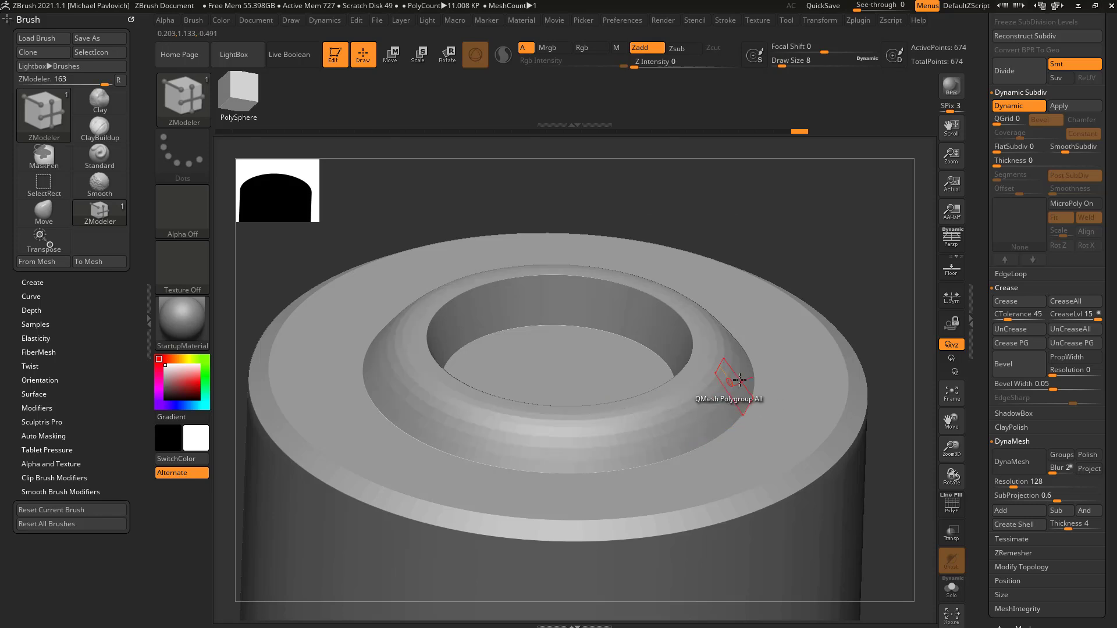
pyautogui.moveTo(901, 300); pyautogui.dragTo(703, 344)
pyautogui.keyDown('alt'); pyautogui.click(664, 351); pyautogui.keyUp('alt')
pyautogui.moveTo(861, 319)
pyautogui.mouseDown()
pyautogui.moveTo(763, 317)
pyautogui.moveTo(857, 362)
pyautogui.moveTo(859, 306)
pyautogui.moveTo(870, 316)
pyautogui.mouseUp()
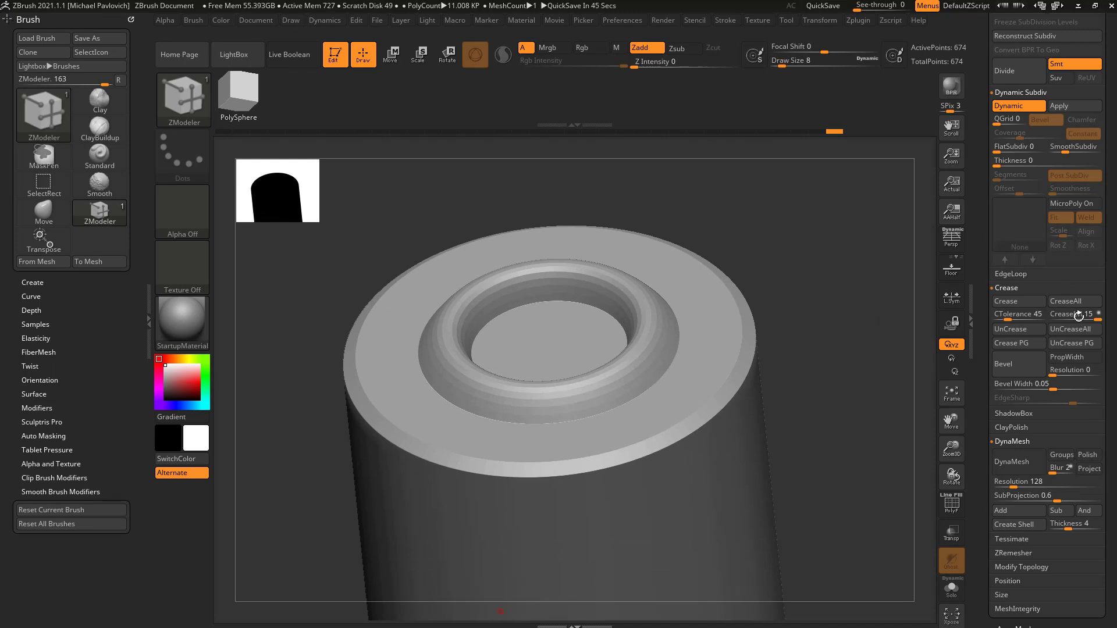
# Raise the Dynamic Subdiv SmoothSubdiv level to 4 to preview the uncreased rim more smoothly.
pyautogui.moveTo(977, 189); pyautogui.dragTo(977, 188)
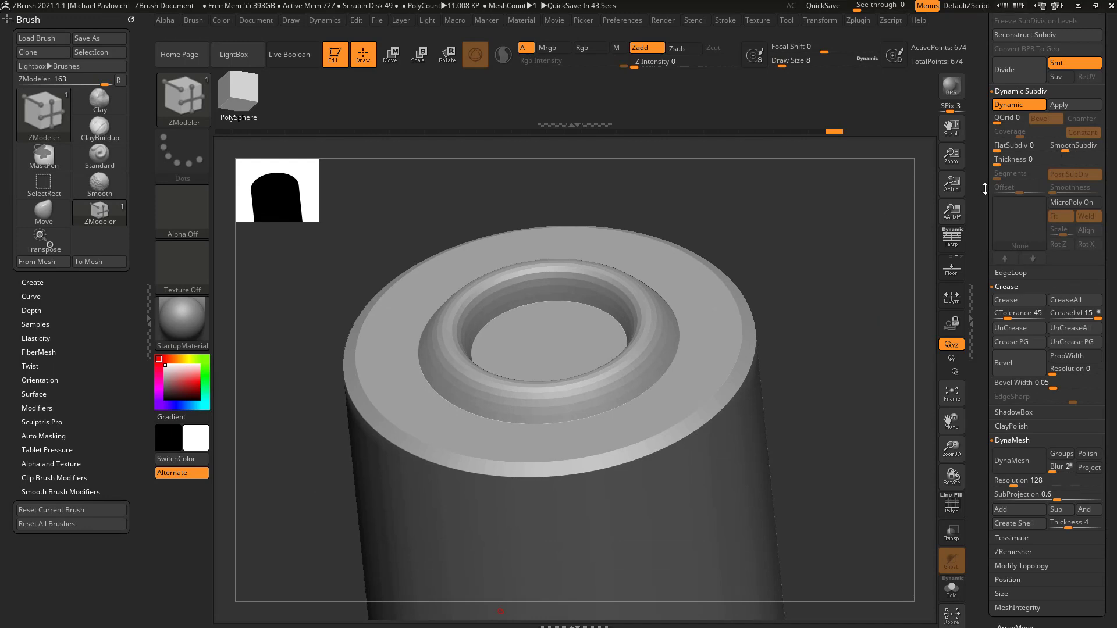
pyautogui.moveTo(1068, 150); pyautogui.dragTo(1081, 150)
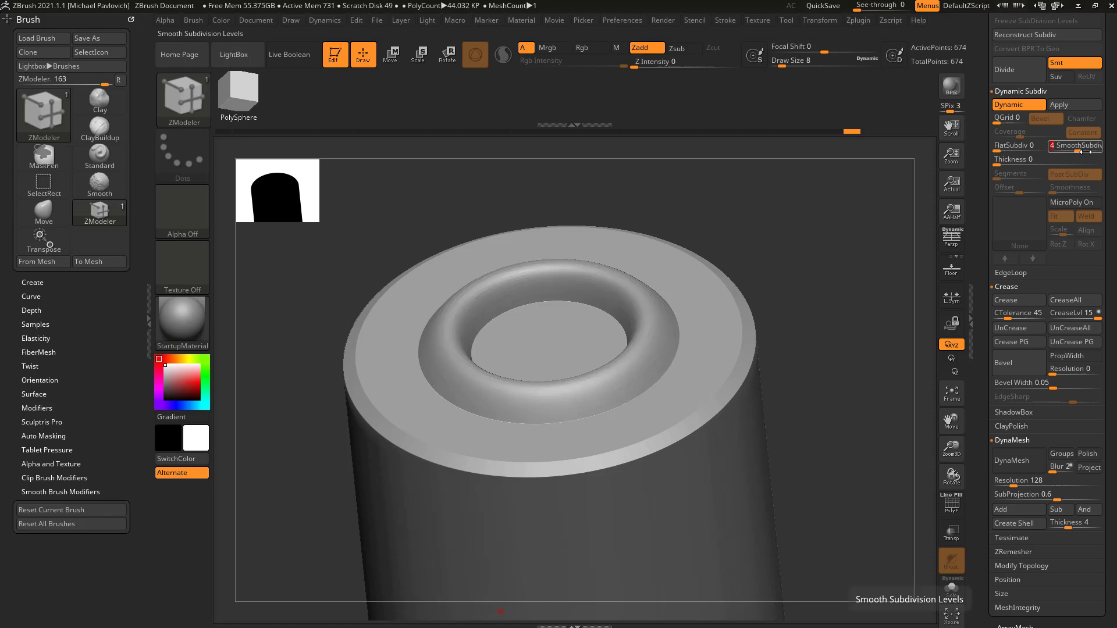
pyautogui.moveTo(981, 140); pyautogui.dragTo(979, 204)
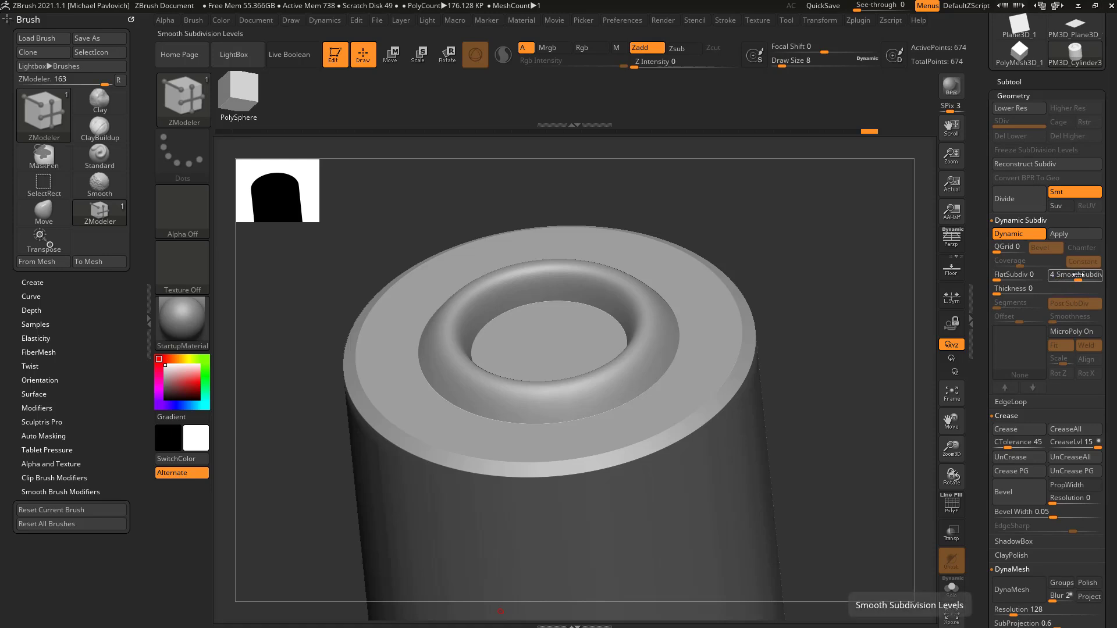
pyautogui.moveTo(984, 311); pyautogui.dragTo(983, 232)
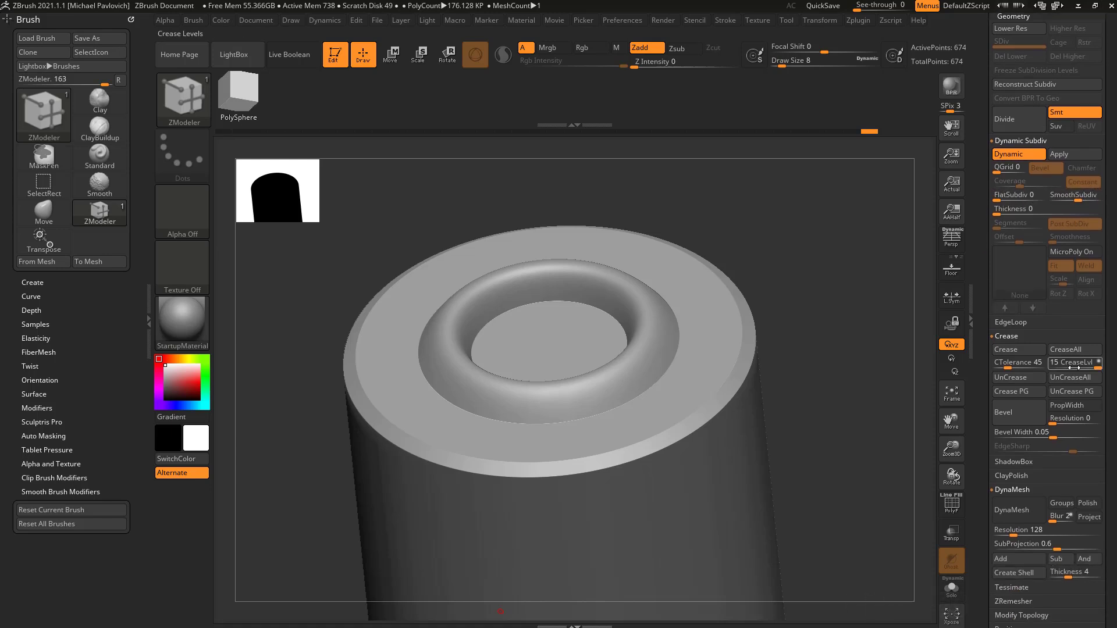
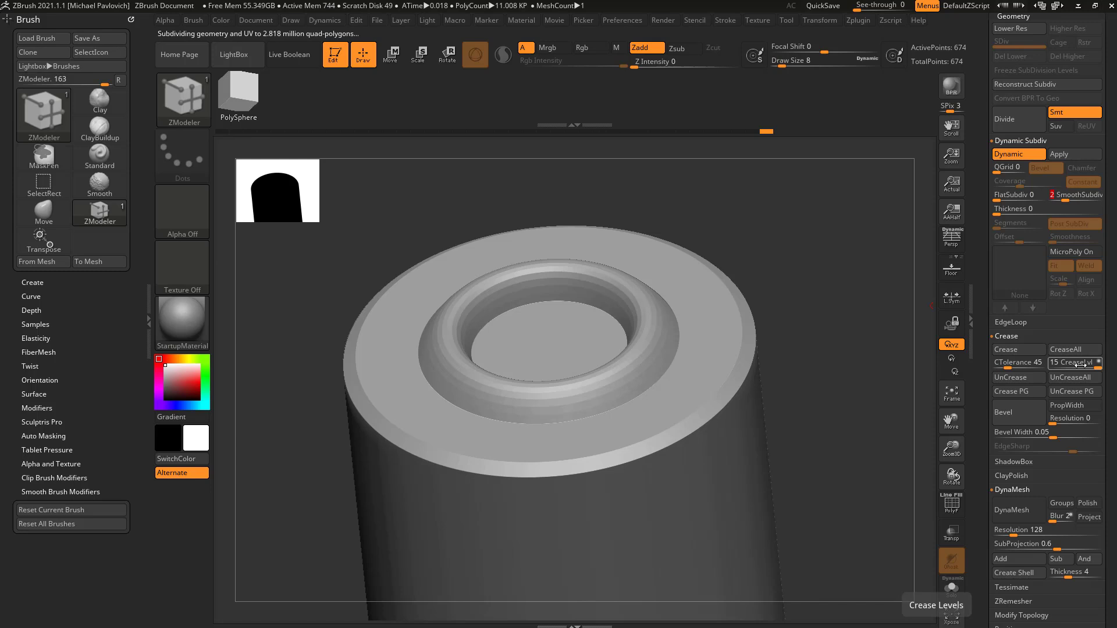
# Set the crease level (CreaseLvl) to 2 and examine the cap's edges.
pyautogui.moveTo(1084, 365); pyautogui.dragTo(1058, 365)
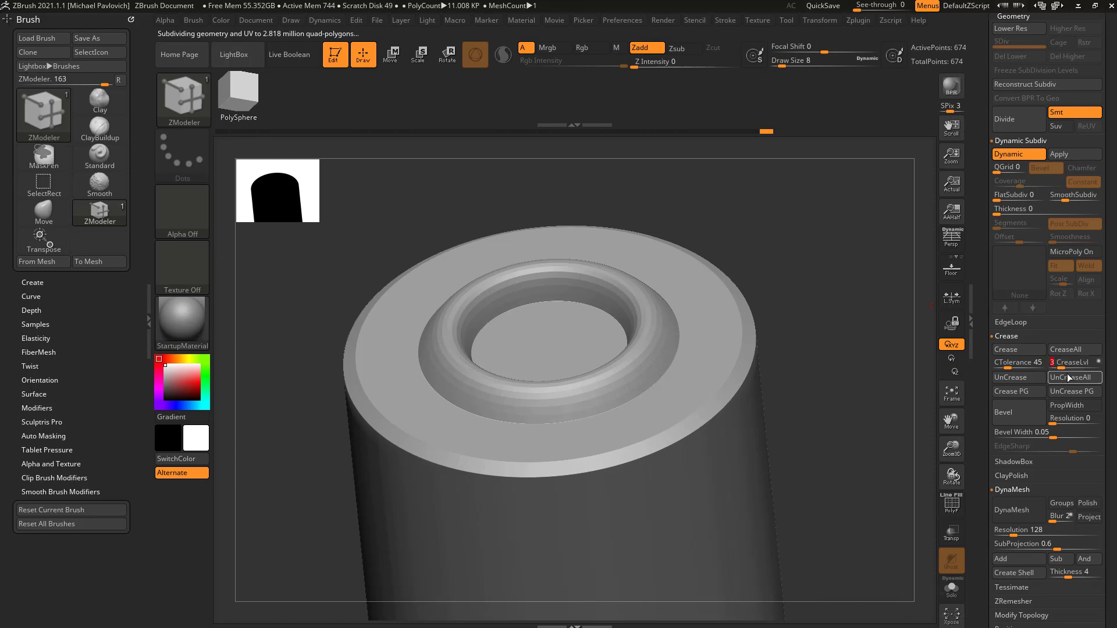
pyautogui.moveTo(872, 227); pyautogui.dragTo(869, 256)
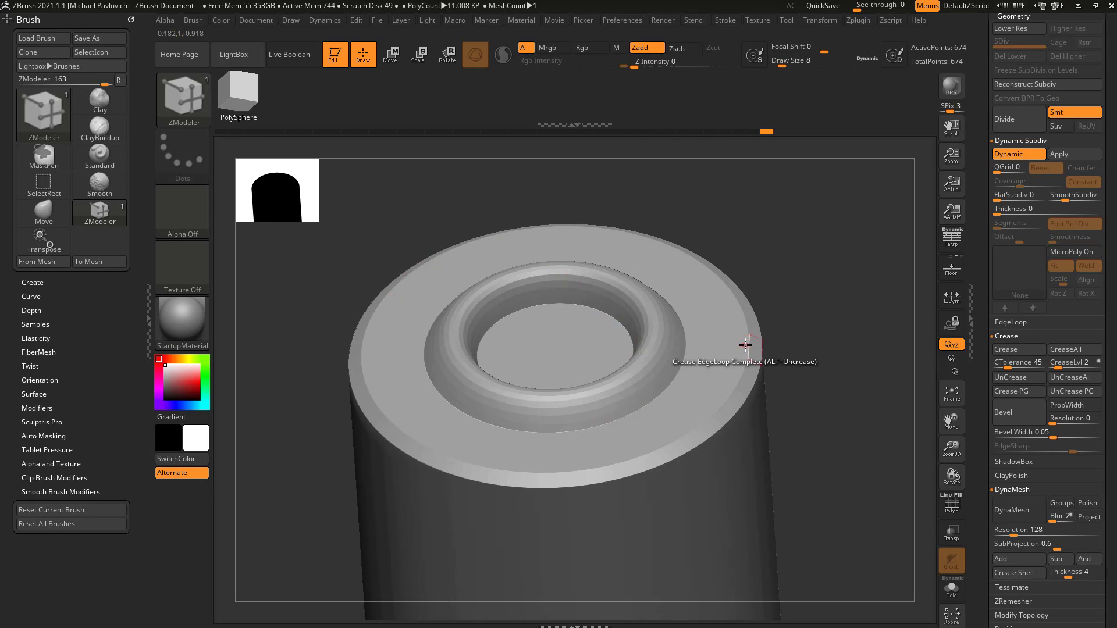
pyautogui.moveTo(865, 320); pyautogui.dragTo(927, 300)
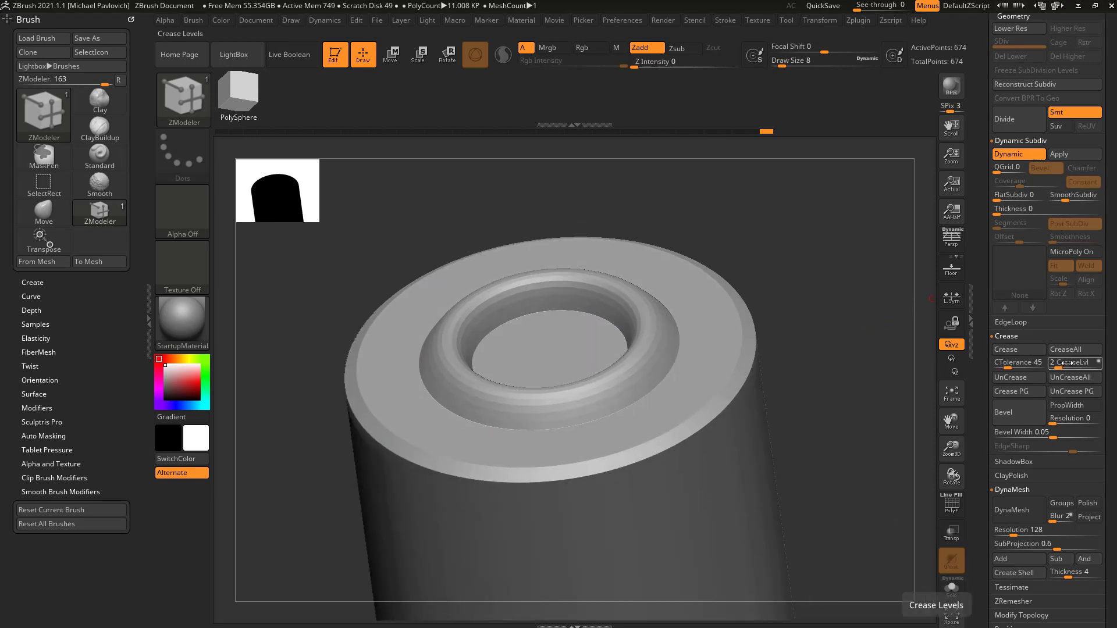
# Set SmoothSubdiv to 3, inspect how the creased edges soften, and turn the Dynamic Subdiv preview off.
pyautogui.moveTo(1066, 197); pyautogui.dragTo(1072, 197)
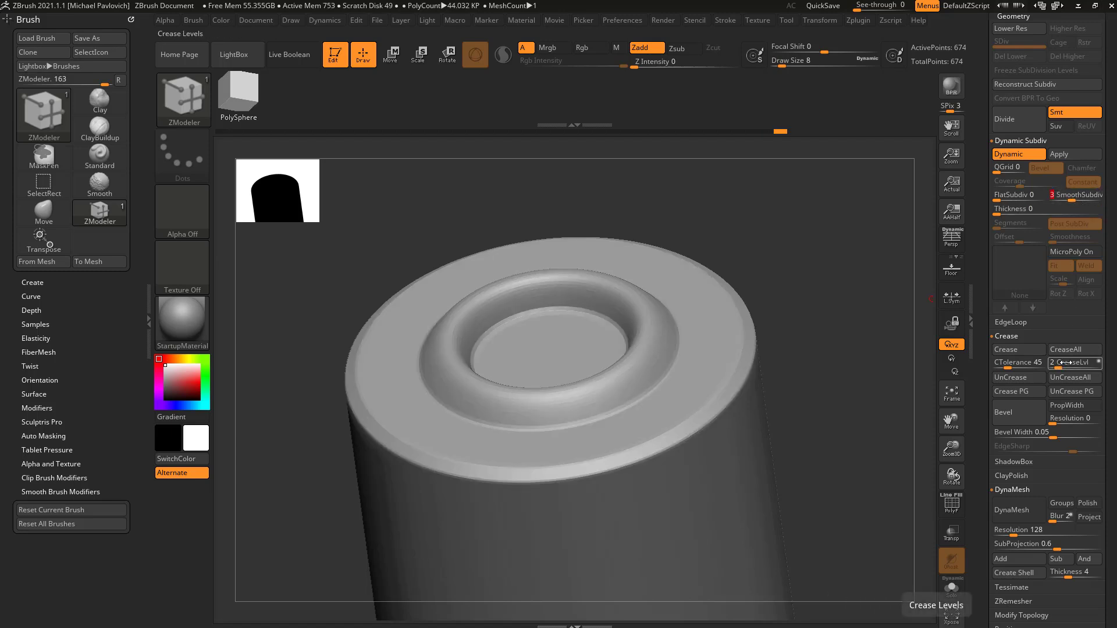
pyautogui.moveTo(863, 227); pyautogui.dragTo(878, 252)
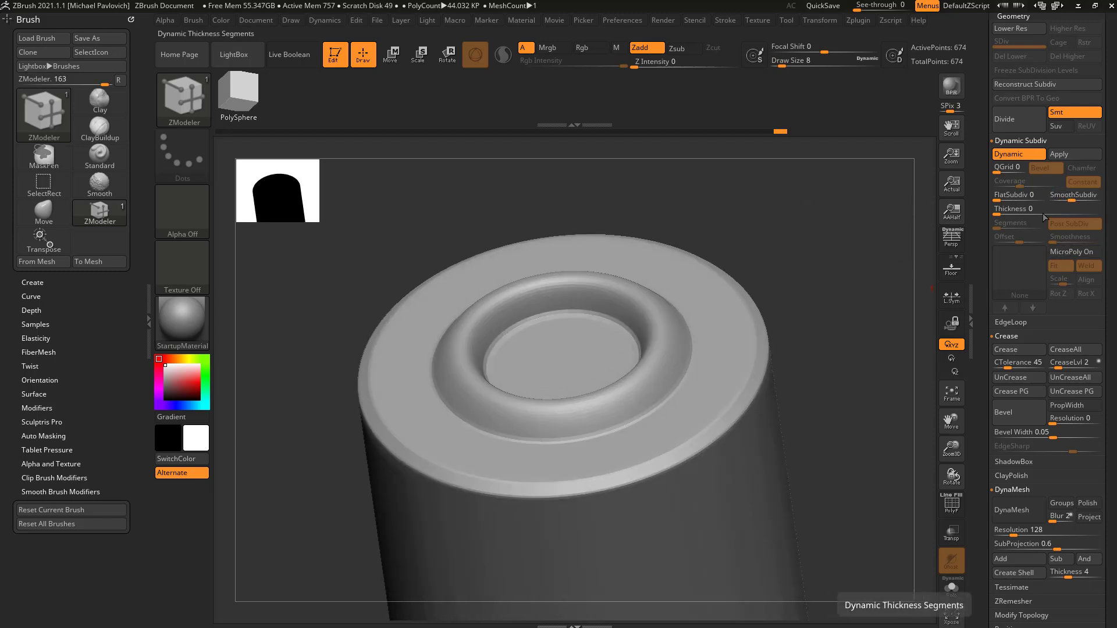
pyautogui.click(1018, 154)
# Divide the cylinder mesh up to SDiv 5 and inspect the softened creases on the cap from several angles.
pyautogui.moveTo(976, 189); pyautogui.dragTo(976, 357)
pyautogui.keyDown('alt'); pyautogui.moveTo(896, 366); pyautogui.dragTo(894, 354); pyautogui.keyUp('alt')
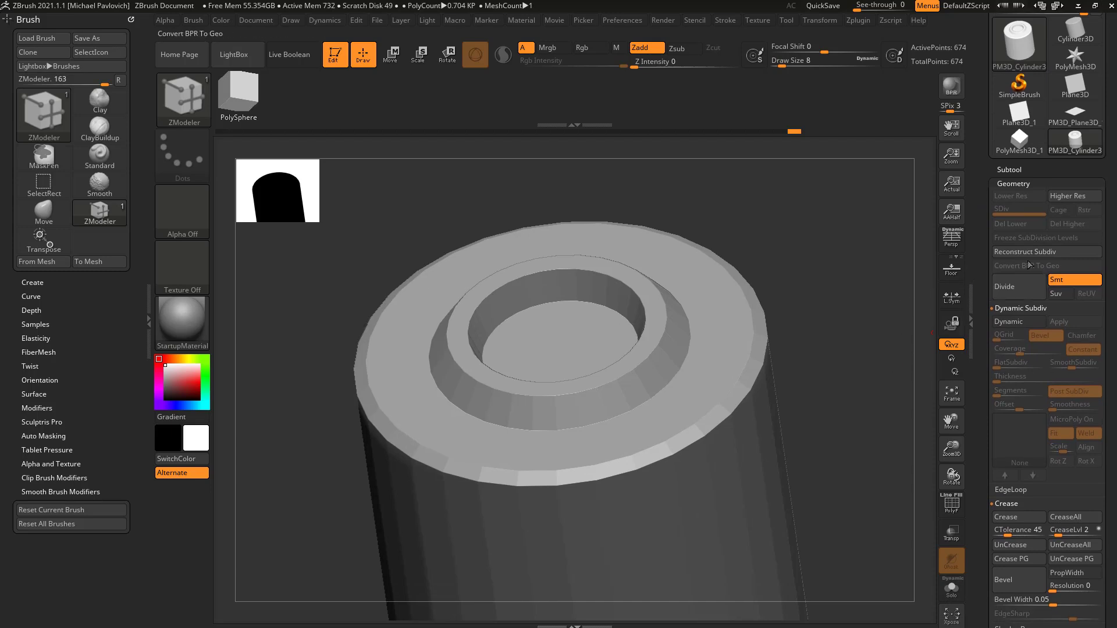
pyautogui.click(1017, 285)
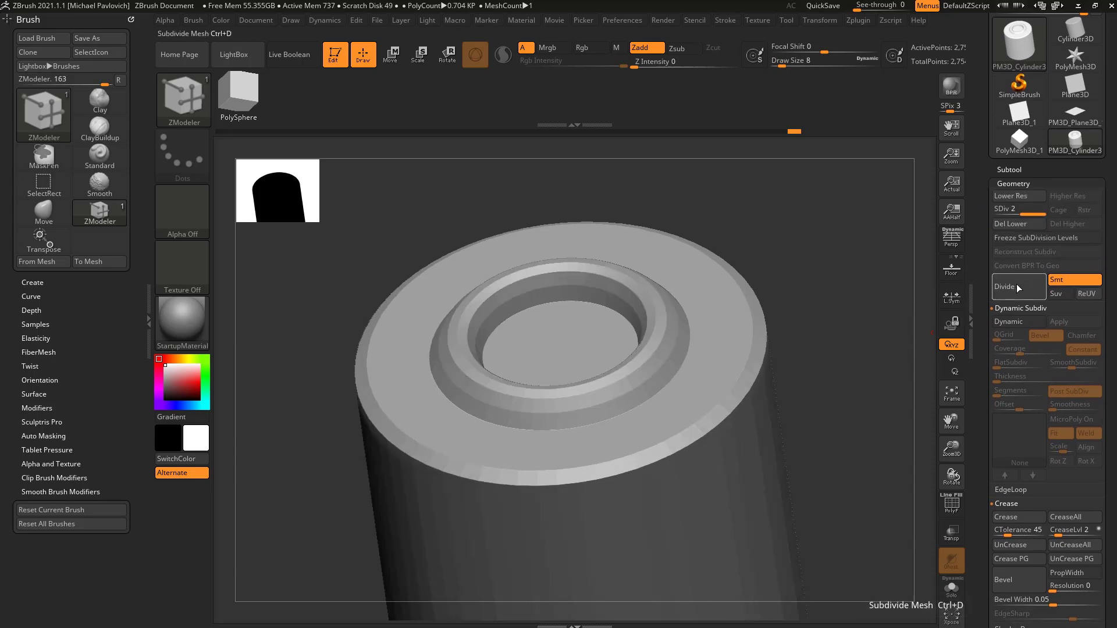
pyautogui.click(1017, 283)
pyautogui.scroll(-3, 1018, 338)
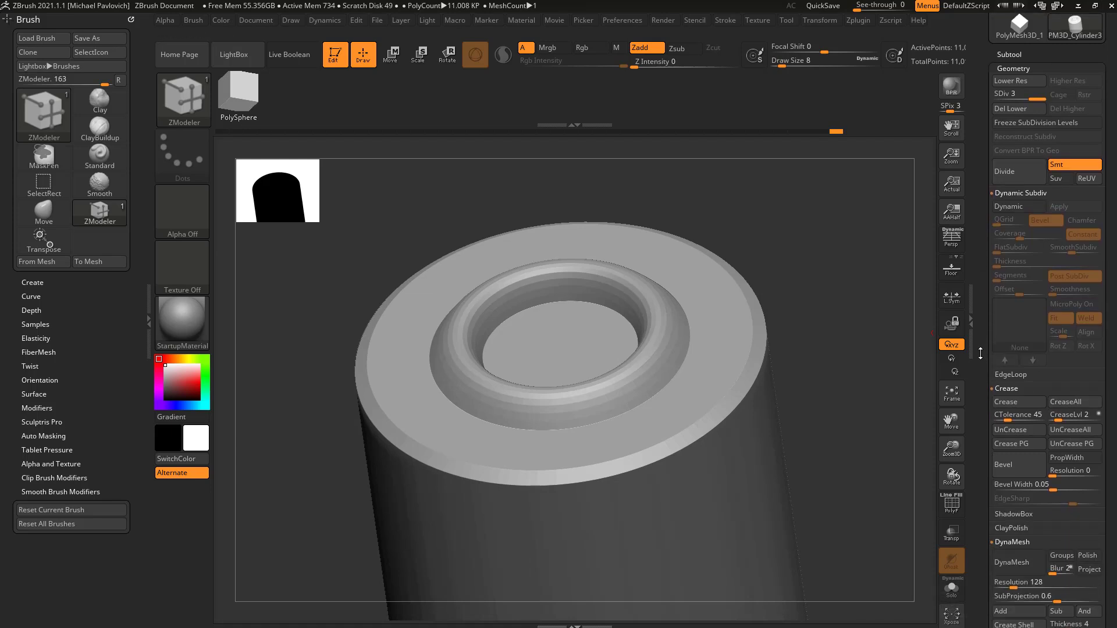
pyautogui.scroll(1, 1028, 245)
pyautogui.click(1017, 220)
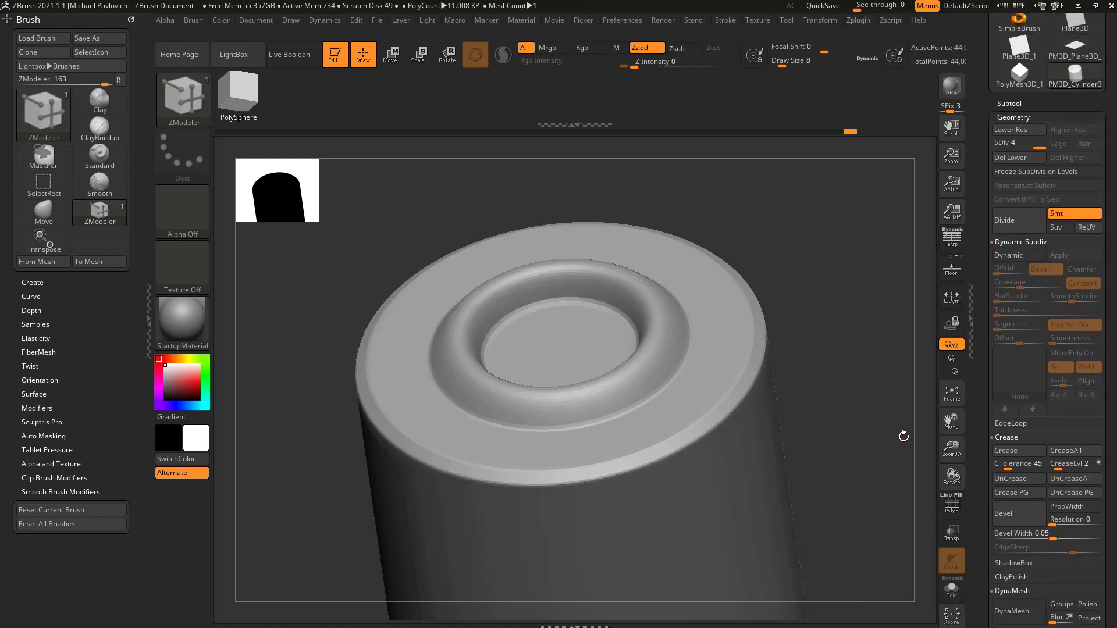
pyautogui.moveTo(852, 359); pyautogui.dragTo(823, 296)
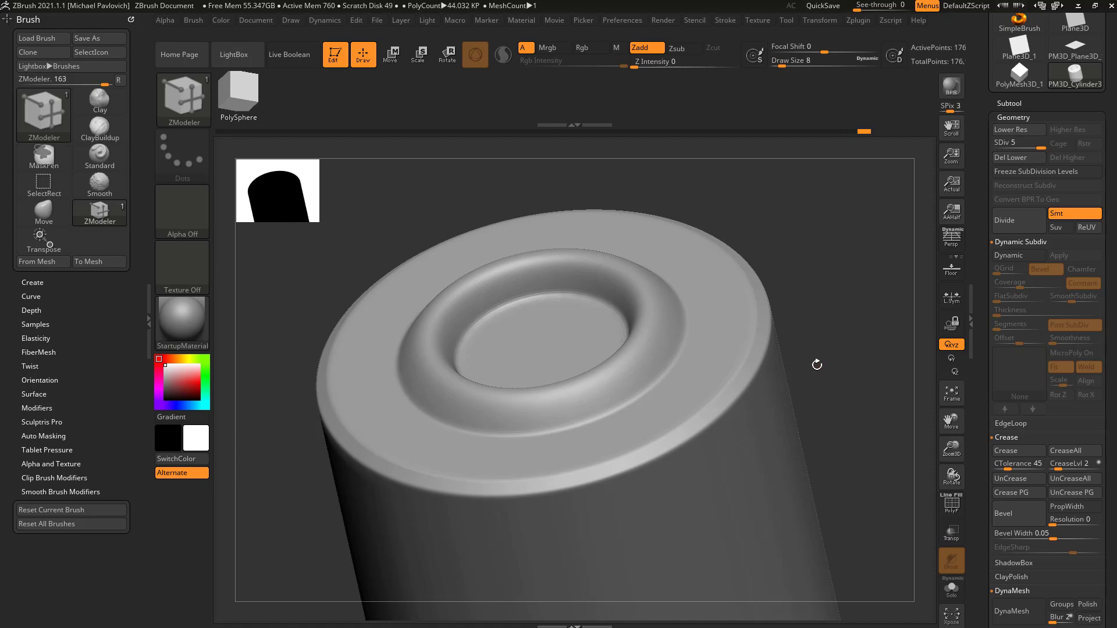
pyautogui.moveTo(841, 373); pyautogui.dragTo(809, 315)
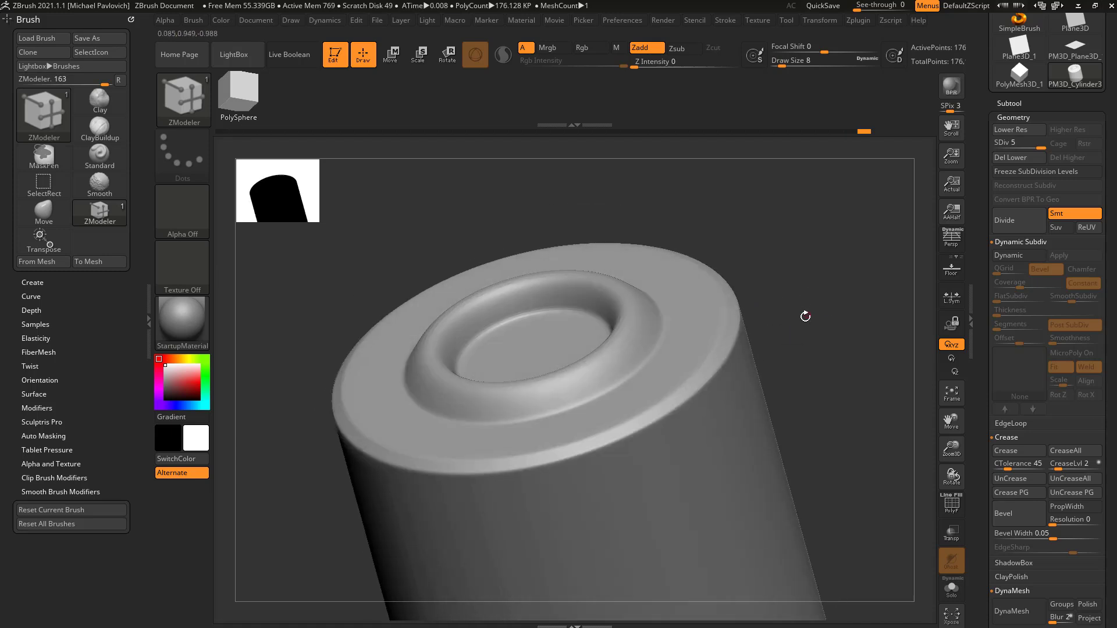
pyautogui.moveTo(723, 319); pyautogui.dragTo(793, 279)
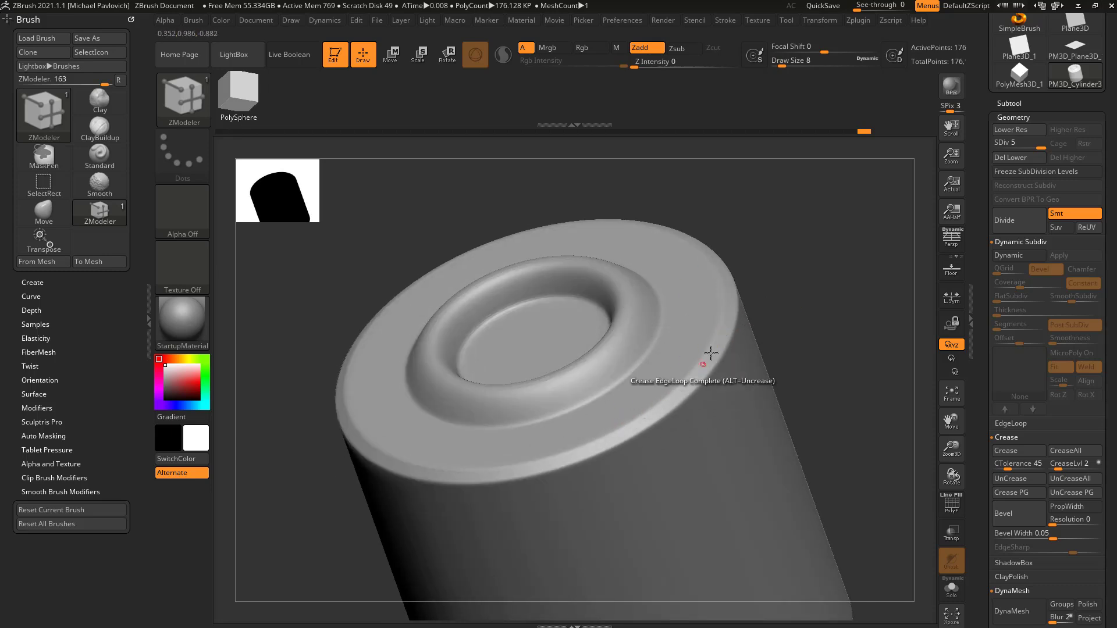
pyautogui.moveTo(723, 264); pyautogui.dragTo(689, 283)
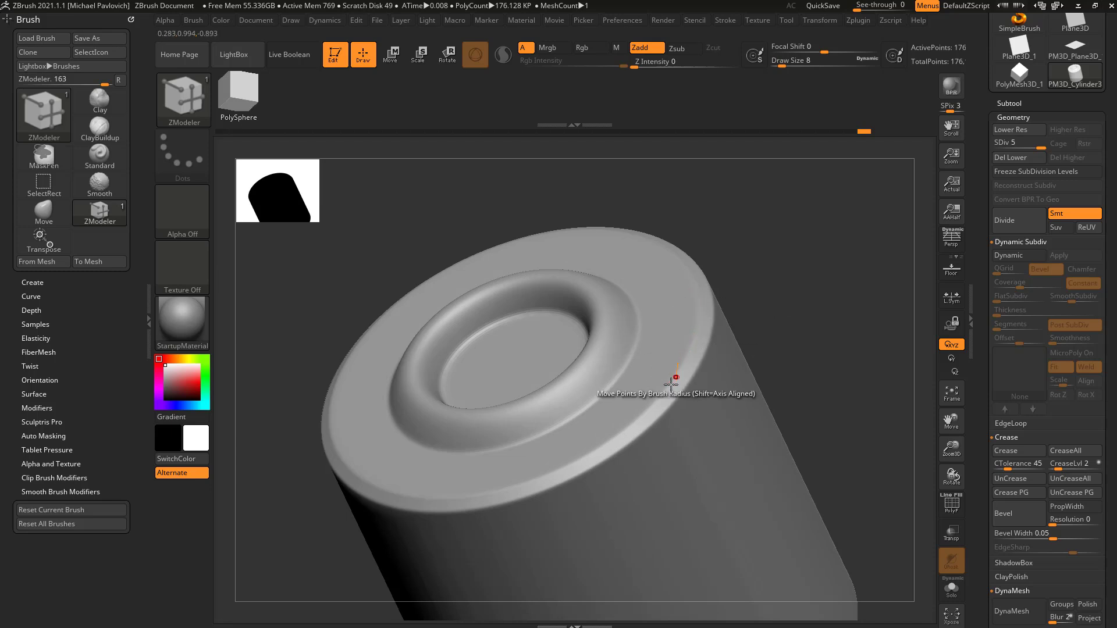
pyautogui.moveTo(841, 346); pyautogui.dragTo(898, 282)
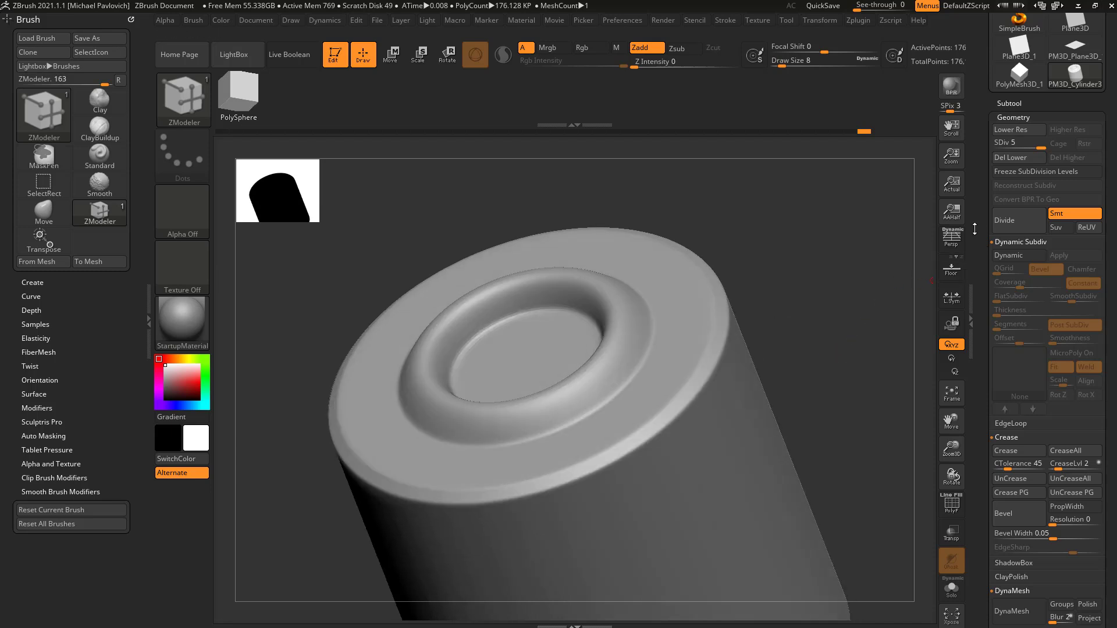
# Undo the mesh divisions back to the undivided cylinder.
pyautogui.hotkey('ctrl', 'z')
pyautogui.hotkey('ctrl', 'z')
pyautogui.hotkey('ctrl', 'z')
pyautogui.hotkey('ctrl', 'z')
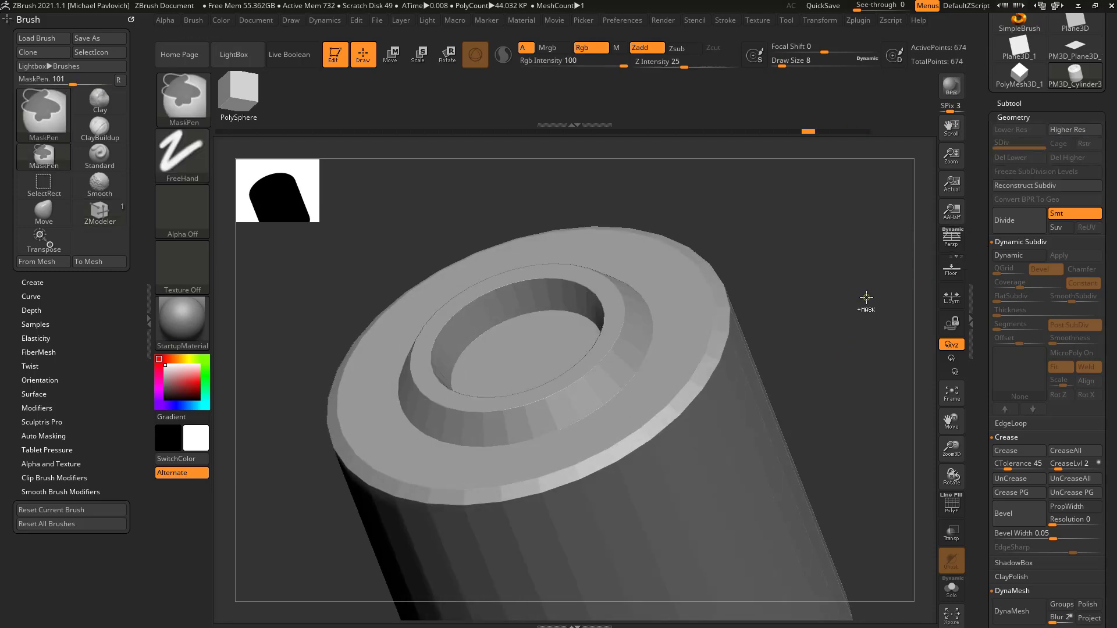
# Undo the last change and turn on Dynamic Subdiv for the cylinder with a higher SmoothSubdiv level.
pyautogui.hotkey('ctrl', 'z')
pyautogui.moveTo(868, 259); pyautogui.dragTo(896, 247)
pyautogui.click(1017, 256)
pyautogui.moveTo(873, 297); pyautogui.dragTo(901, 297)
pyautogui.moveTo(1076, 300); pyautogui.dragTo(1082, 300)
pyautogui.moveTo(878, 311); pyautogui.dragTo(893, 335)
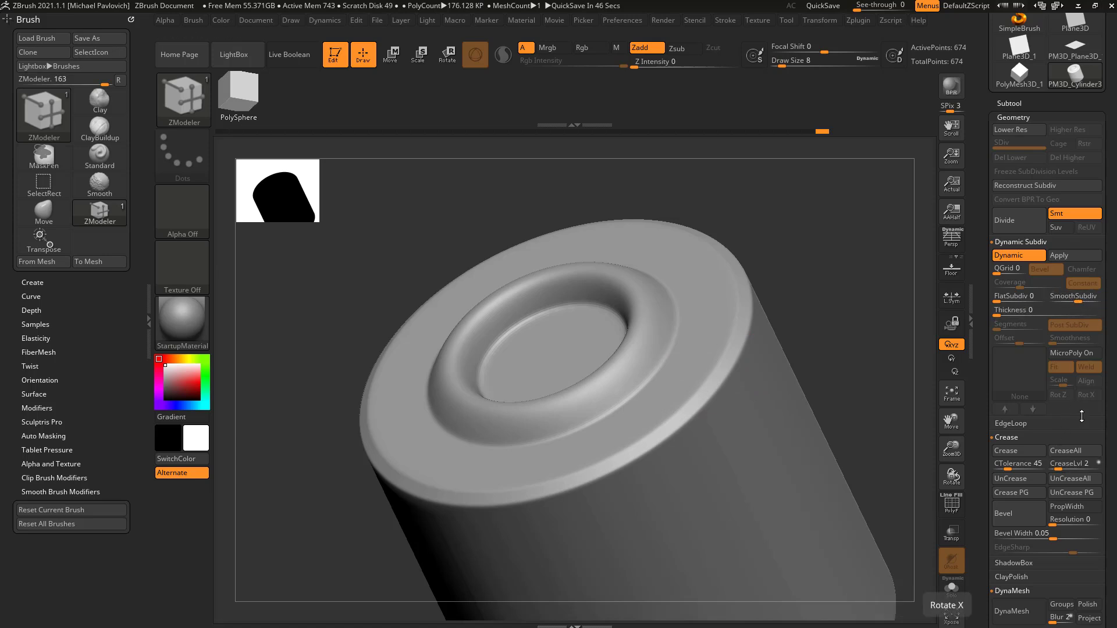
# Try crease levels of 5, 4, 2 and 0 on the smoothed cylinder to compare edge sharpness.
pyautogui.moveTo(1058, 465); pyautogui.dragTo(1067, 465)
pyautogui.moveTo(812, 398); pyautogui.dragTo(882, 383)
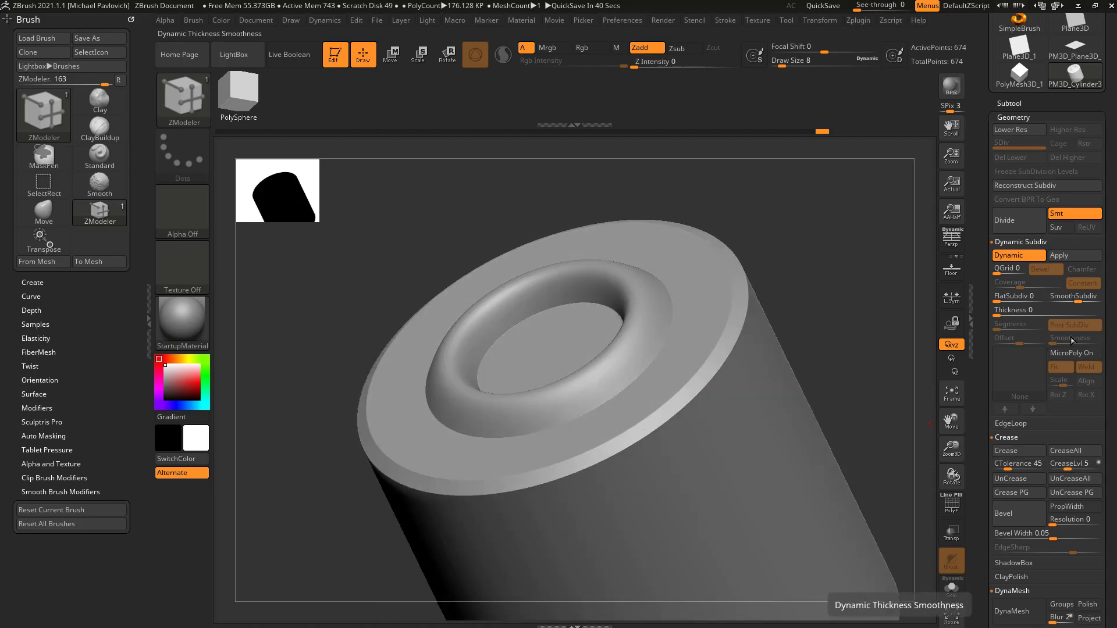
pyautogui.moveTo(1066, 464); pyautogui.dragTo(1065, 466)
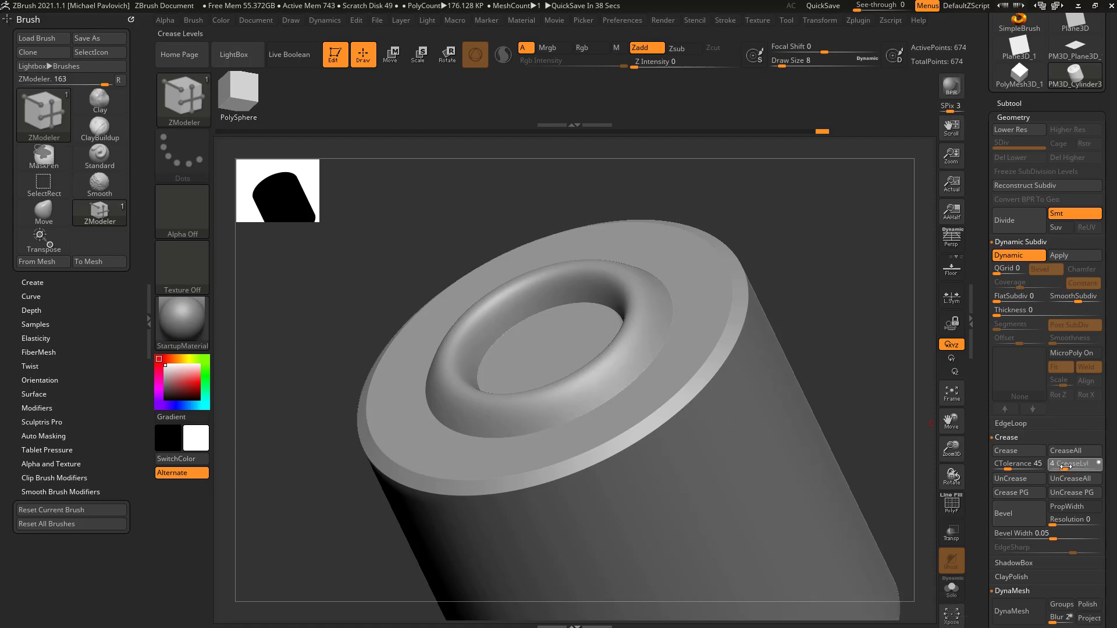
pyautogui.keyDown('alt'); pyautogui.moveTo(900, 361); pyautogui.dragTo(922, 381); pyautogui.keyUp('alt')
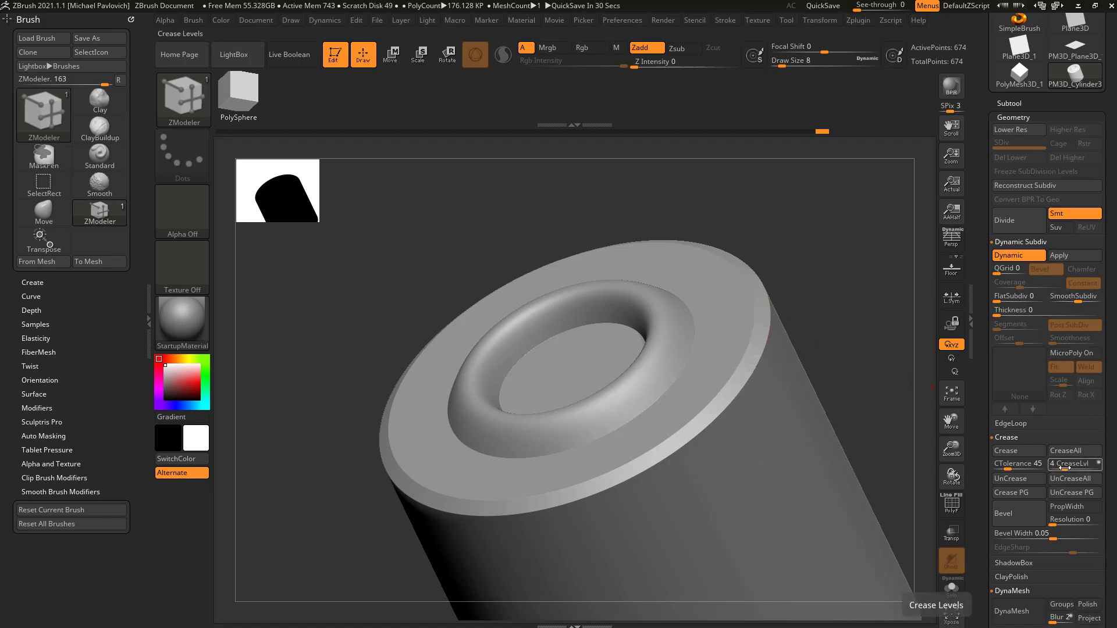
pyautogui.moveTo(1064, 468); pyautogui.dragTo(1062, 467)
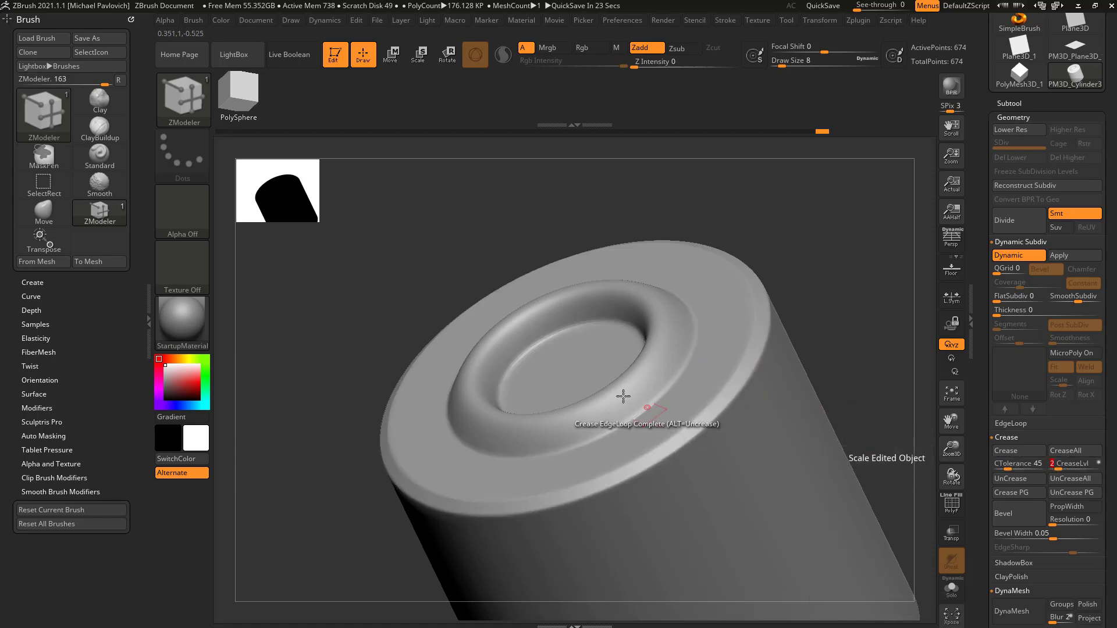
pyautogui.moveTo(1067, 472); pyautogui.dragTo(1056, 471)
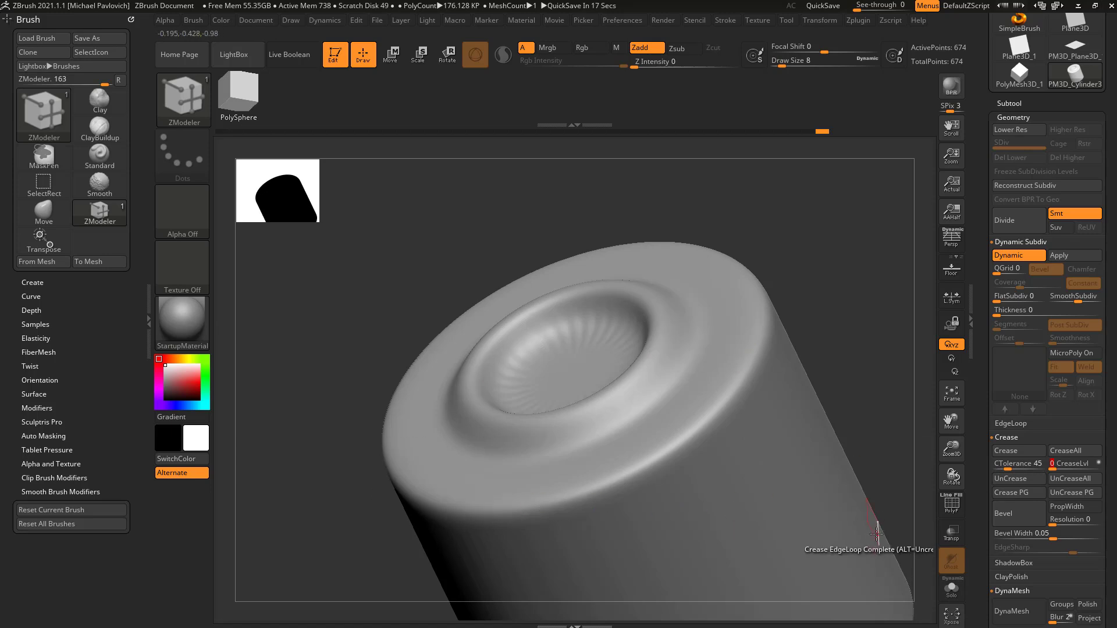
pyautogui.click(1054, 463)
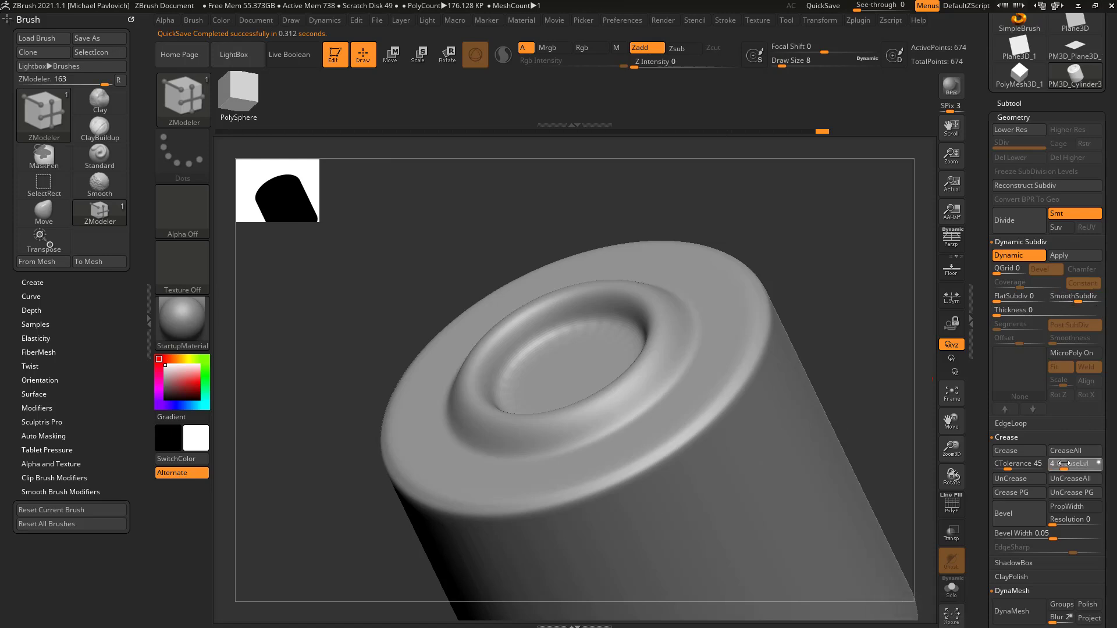
# Return the crease level to 2 and lower the SmoothSubdiv level of the cylinder.
pyautogui.click(1070, 297)
pyautogui.moveTo(841, 272); pyautogui.dragTo(871, 382)
pyautogui.moveTo(841, 332); pyautogui.dragTo(916, 378)
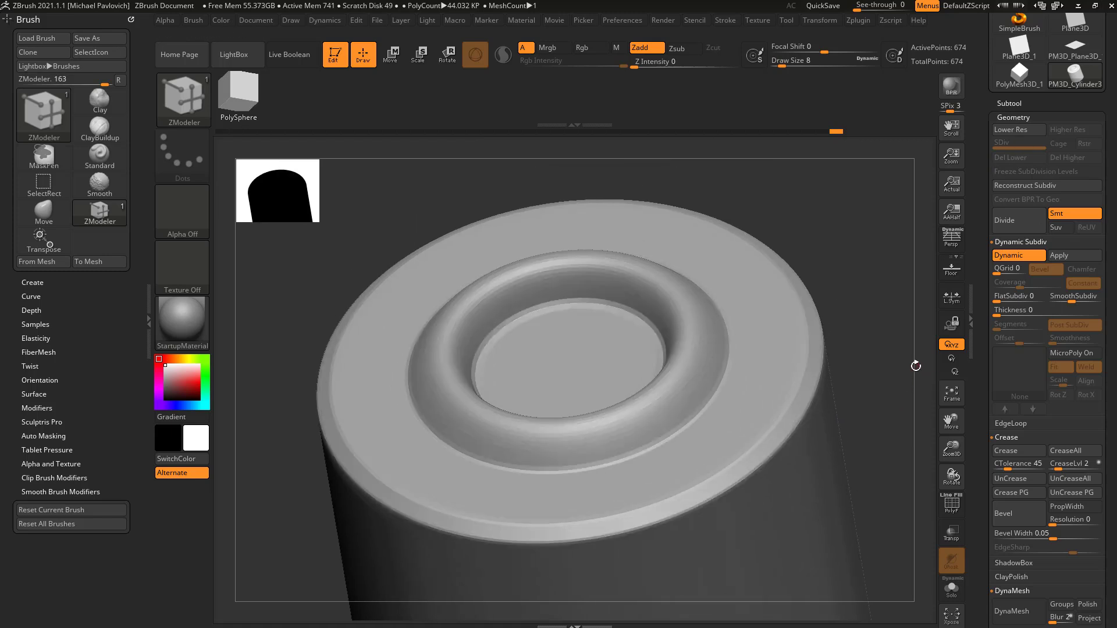
# On the unsmoothed mesh with polyframe shown, bevel the complete edge loop in the blue cap ring into a new narrow ring.
pyautogui.hotkey('shift', 'd')
pyautogui.hotkey('shift', 'f')
pyautogui.moveTo(913, 369); pyautogui.dragTo(881, 414)
pyautogui.press('space')
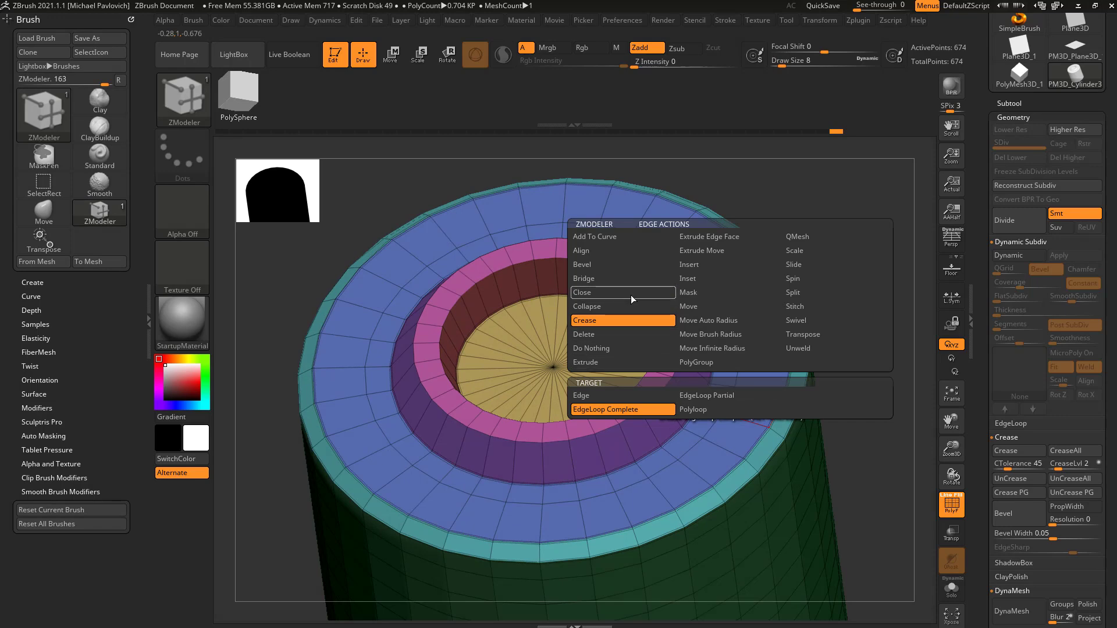
pyautogui.click(631, 278)
pyautogui.click(630, 265)
pyautogui.moveTo(739, 375); pyautogui.dragTo(736, 386)
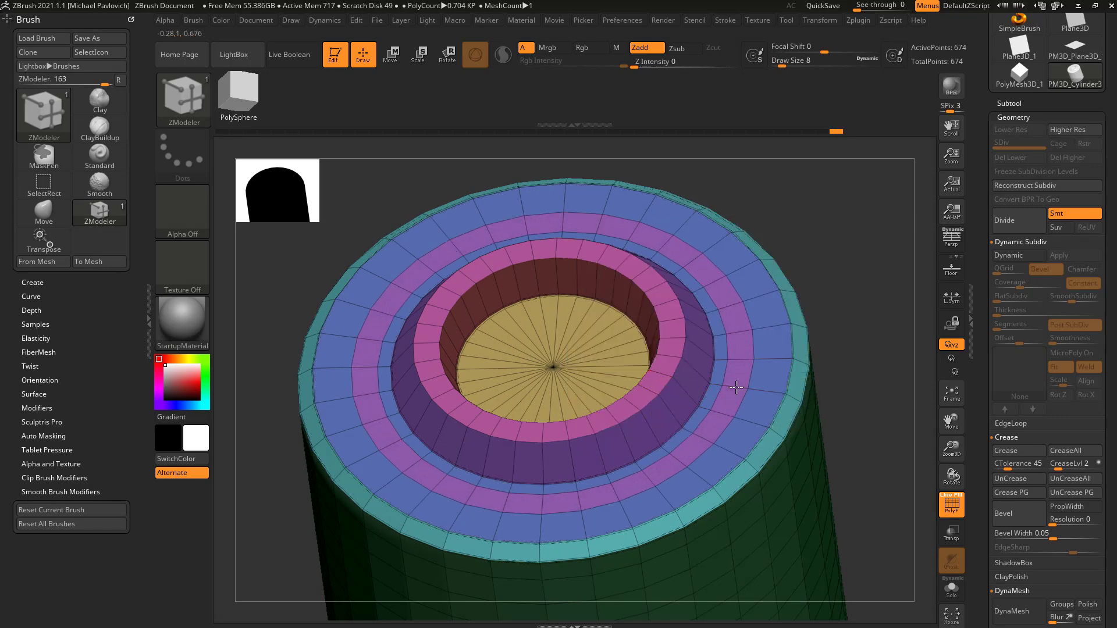
# QMesh the new ring's whole polygroup inward to form a shallow groove around the cap.
pyautogui.press('space')
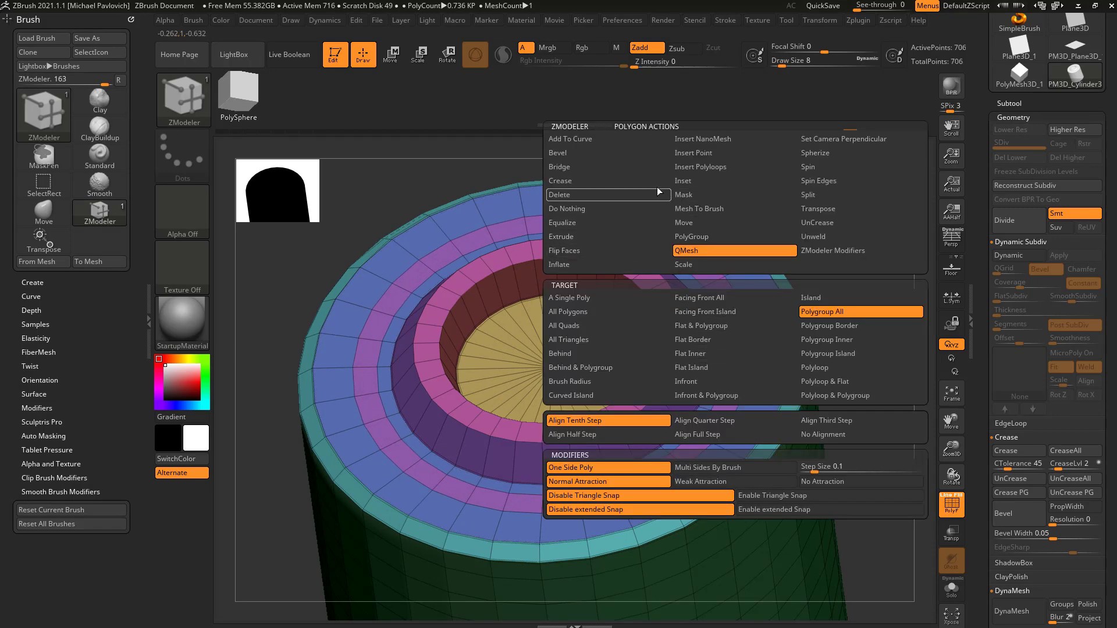
pyautogui.moveTo(741, 378); pyautogui.dragTo(741, 388)
pyautogui.moveTo(855, 376); pyautogui.dragTo(884, 357)
# Preview the groove with Dynamic Subdiv and try creasing all polygroup borders, returning to the unsmoothed mesh with polyframe.
pyautogui.press('d')
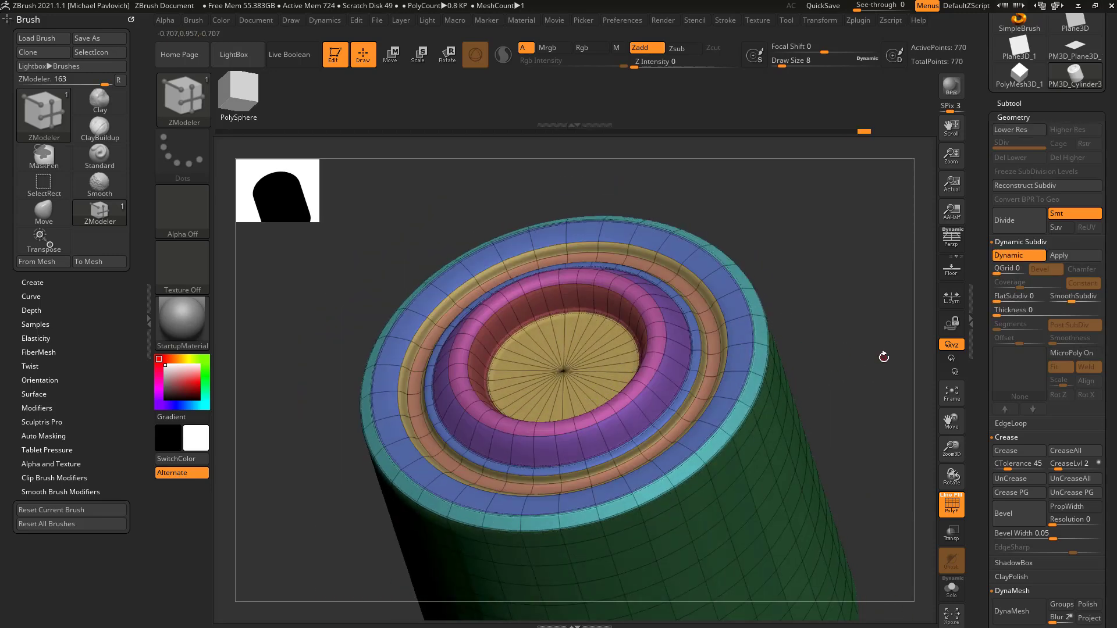
pyautogui.click(963, 504)
pyautogui.moveTo(908, 407)
pyautogui.mouseDown()
pyautogui.moveTo(909, 435)
pyautogui.moveTo(891, 410)
pyautogui.mouseUp()
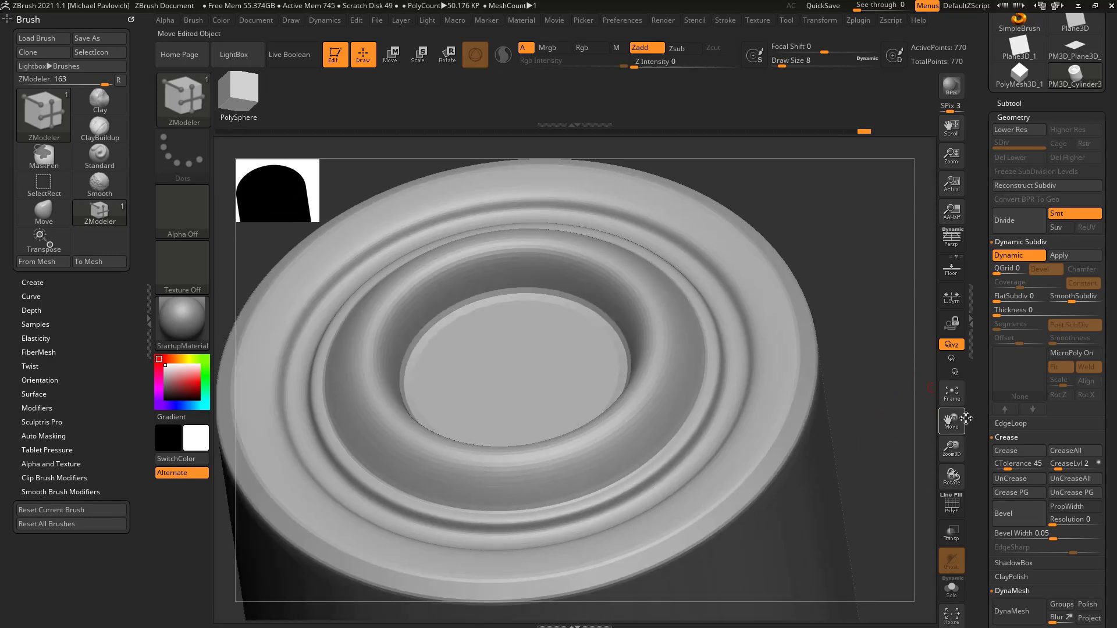
pyautogui.scroll(-3, 1070, 349)
pyautogui.click(1027, 379)
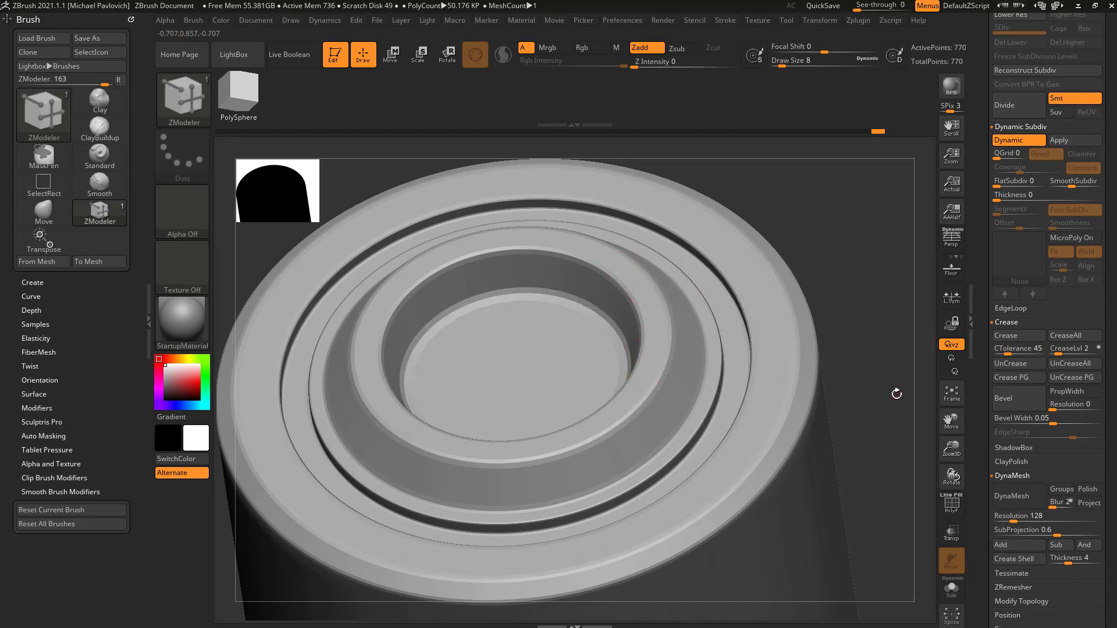
pyautogui.hotkey('shift', 'd')
pyautogui.click(952, 393)
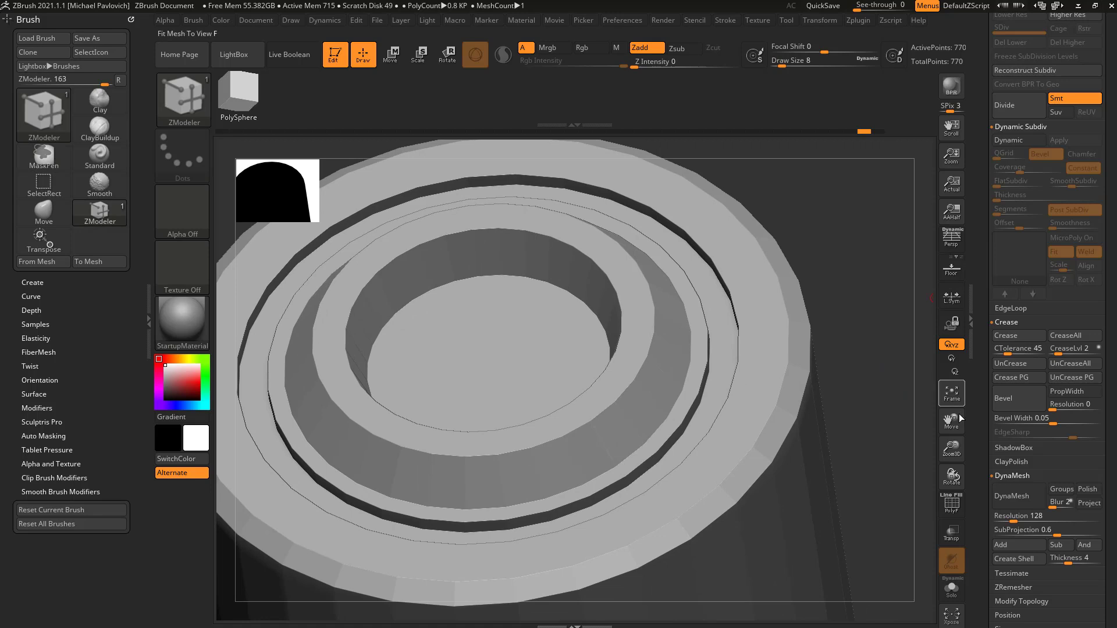
pyautogui.click(952, 504)
pyautogui.moveTo(908, 425); pyautogui.dragTo(901, 375)
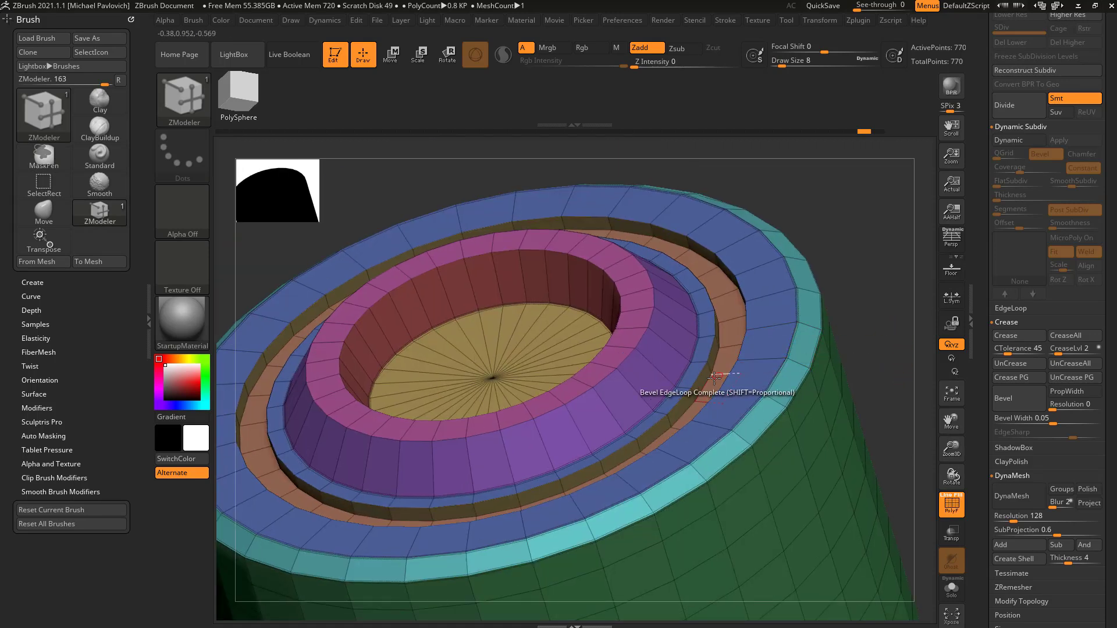
# Undo the polygroup creasing and crease the groove's edges using the ZModeler Crease action on EdgeLoop Complete.
pyautogui.press('space')
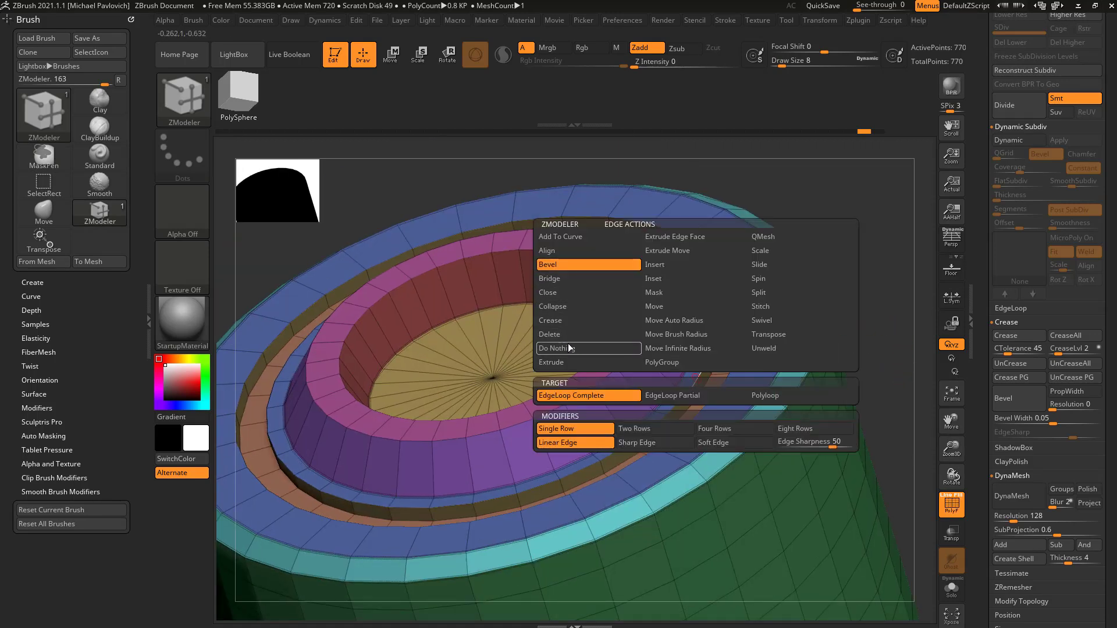
pyautogui.click(569, 321)
pyautogui.click(574, 406)
pyautogui.hotkey('ctrl', 'shift', 'z')
pyautogui.hotkey('ctrl', 'z')
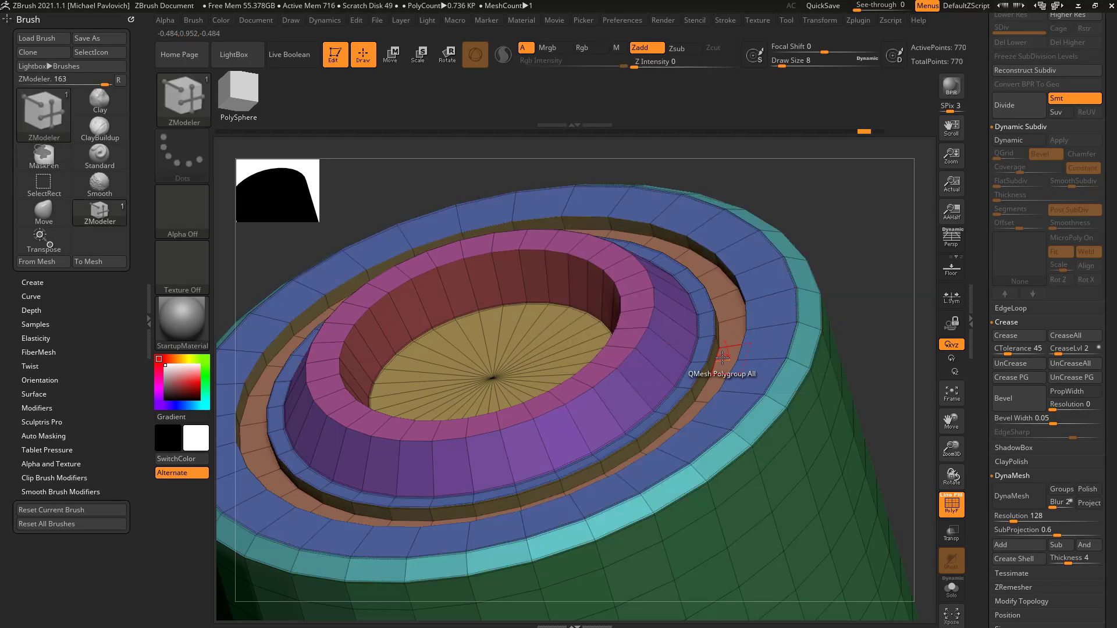
pyautogui.moveTo(722, 356); pyautogui.dragTo(797, 328, button='right')
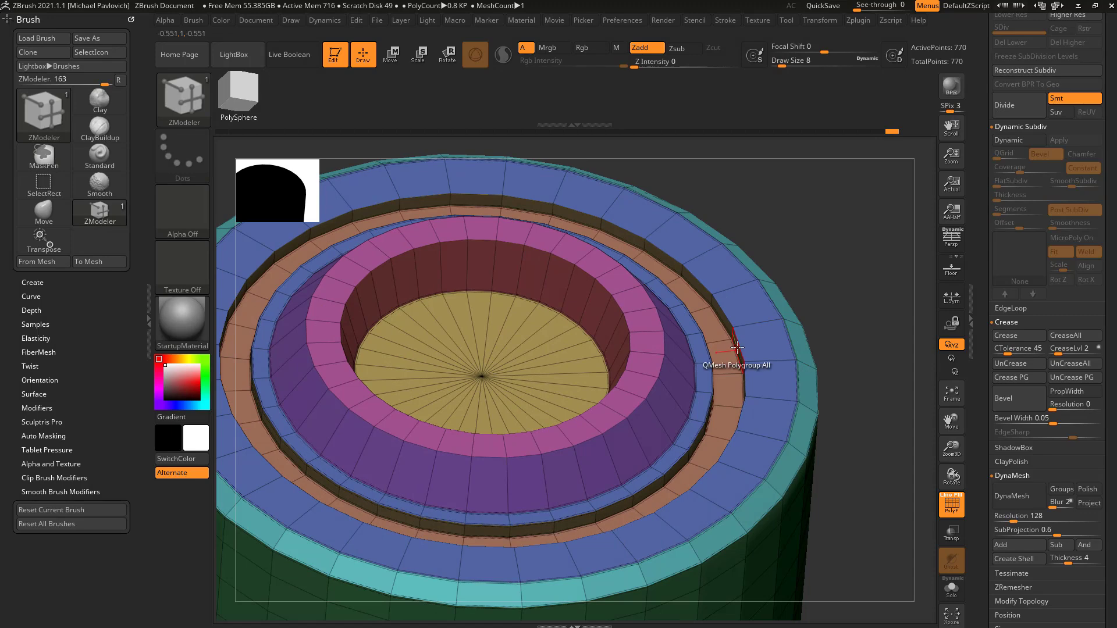
# Turn on Dynamic Subdiv and hide the polyframe to examine the groove's creased edges from several angles.
pyautogui.press('d')
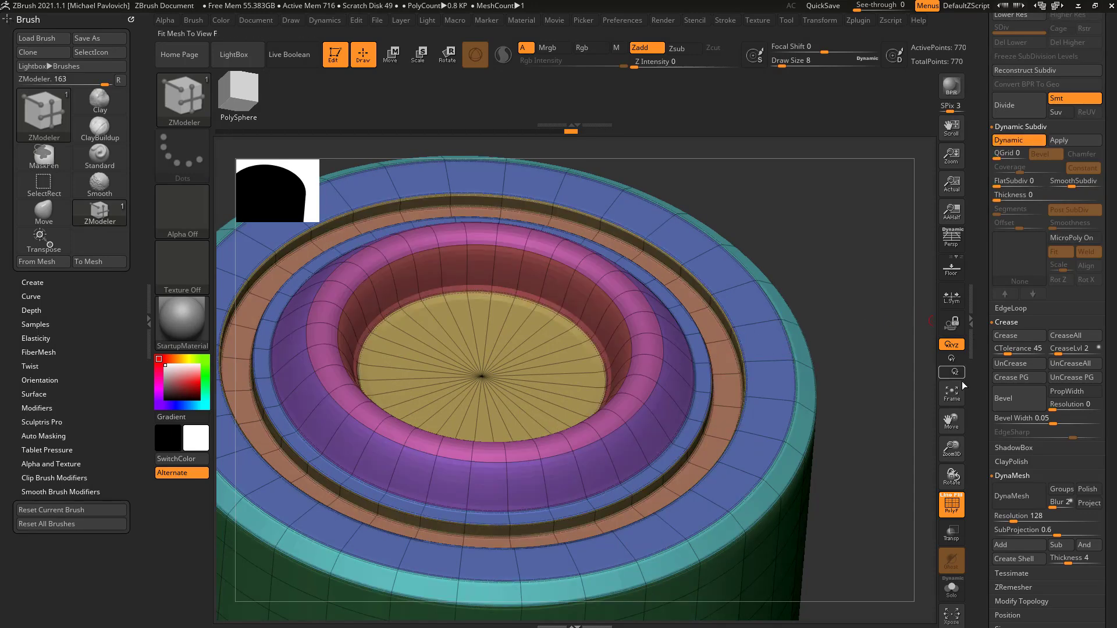
pyautogui.click(954, 499)
pyautogui.moveTo(919, 418); pyautogui.dragTo(838, 364, button='right')
pyautogui.moveTo(859, 308); pyautogui.dragTo(870, 307, button='right')
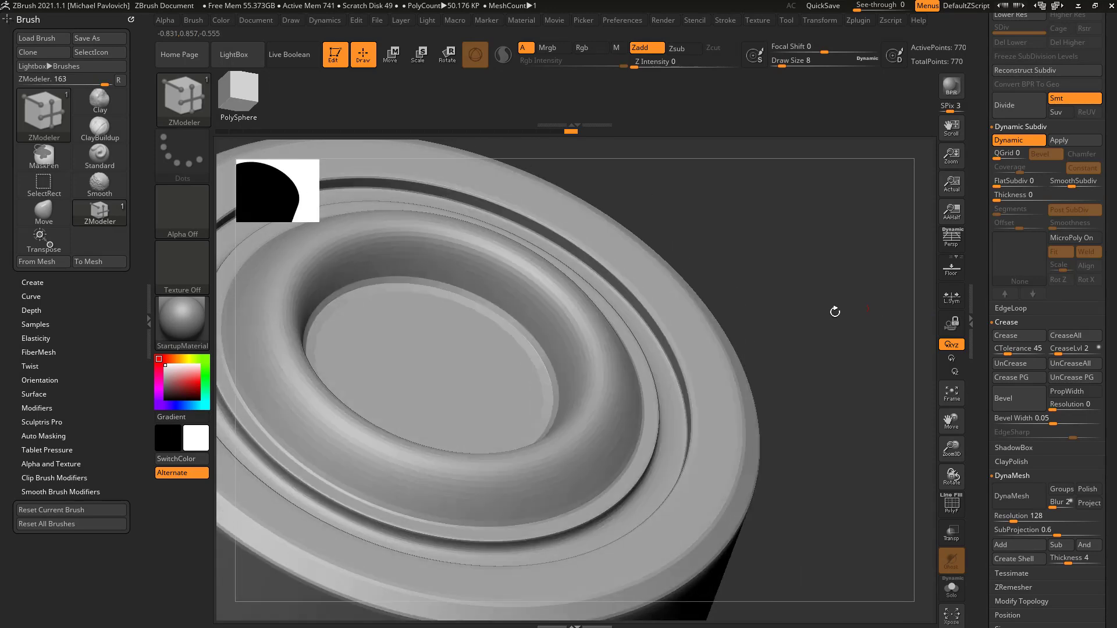
pyautogui.moveTo(668, 362); pyautogui.dragTo(810, 314, button='right')
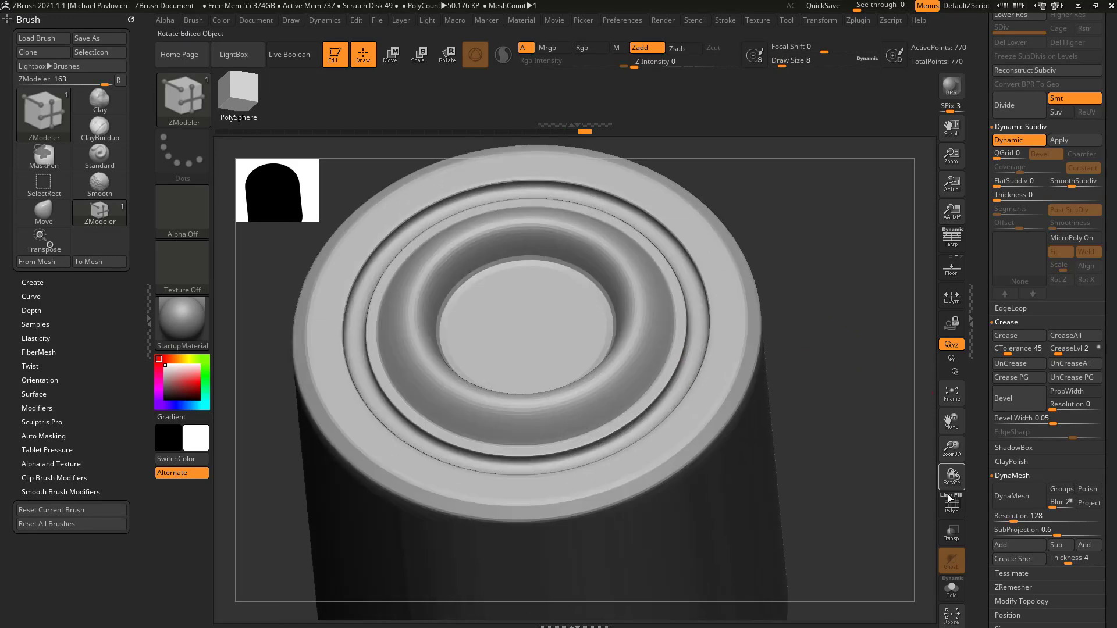
# Crease the borders of all current polygroups and compare the cap with Dynamic Subdiv and polyframe on and off.
pyautogui.click(951, 504)
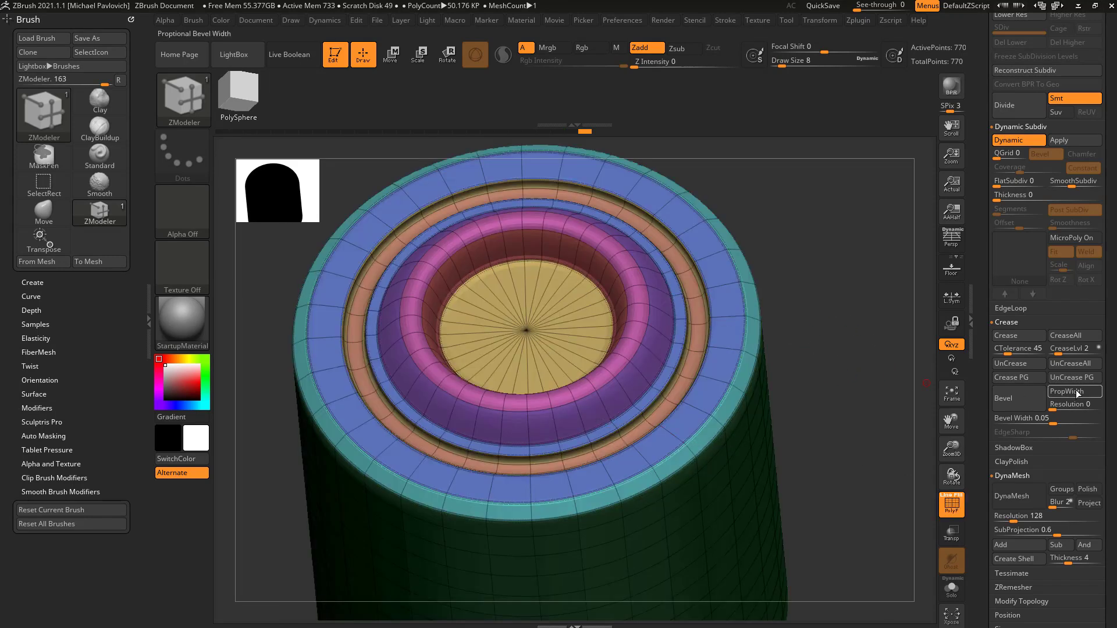
pyautogui.moveTo(931, 373); pyautogui.dragTo(929, 328, button='right')
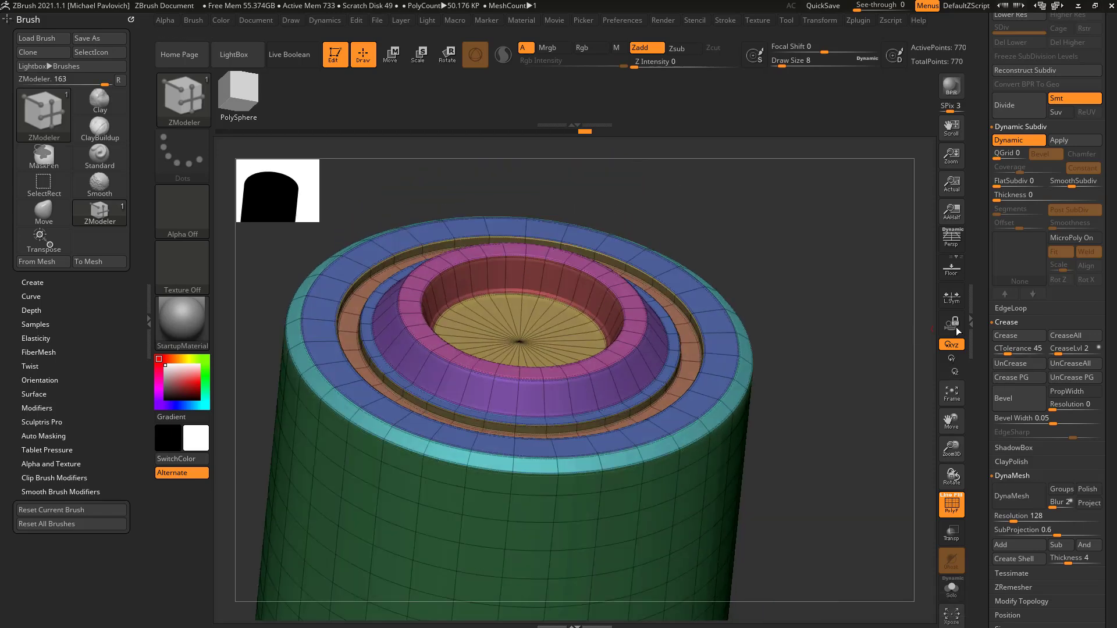
pyautogui.click(951, 505)
pyautogui.moveTo(910, 429); pyautogui.dragTo(878, 381, button='right')
pyautogui.press('d')
pyautogui.click(951, 503)
pyautogui.press('d')
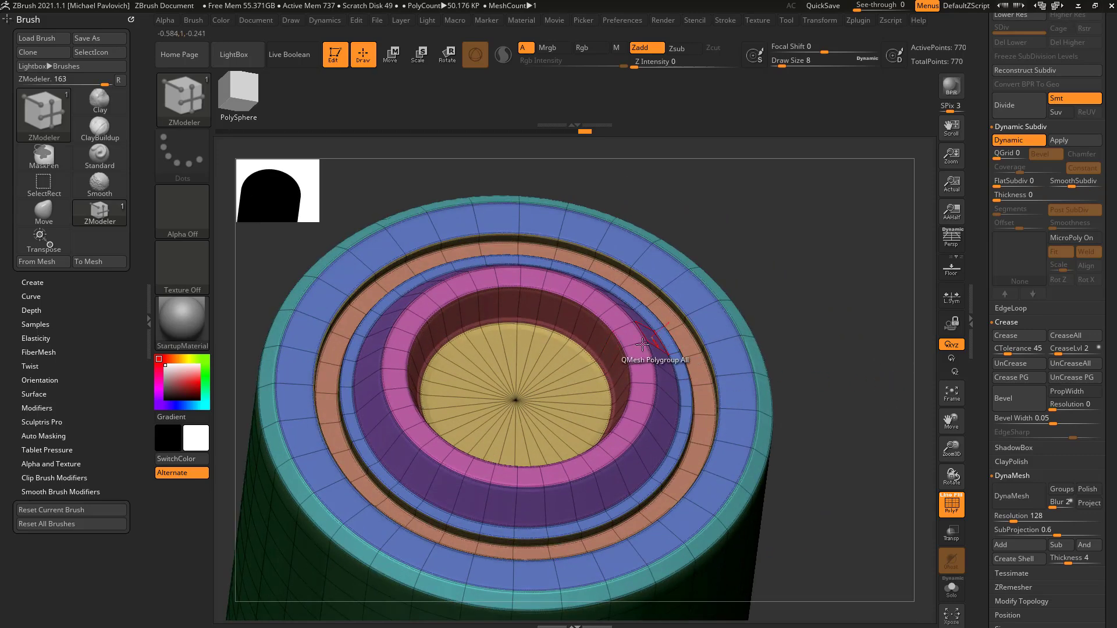
# Isolate the raised ring's top, inner wall and outer slope, merge them into one polygroup and show the whole mesh again.
pyautogui.hotkey('ctrl', 'shift')
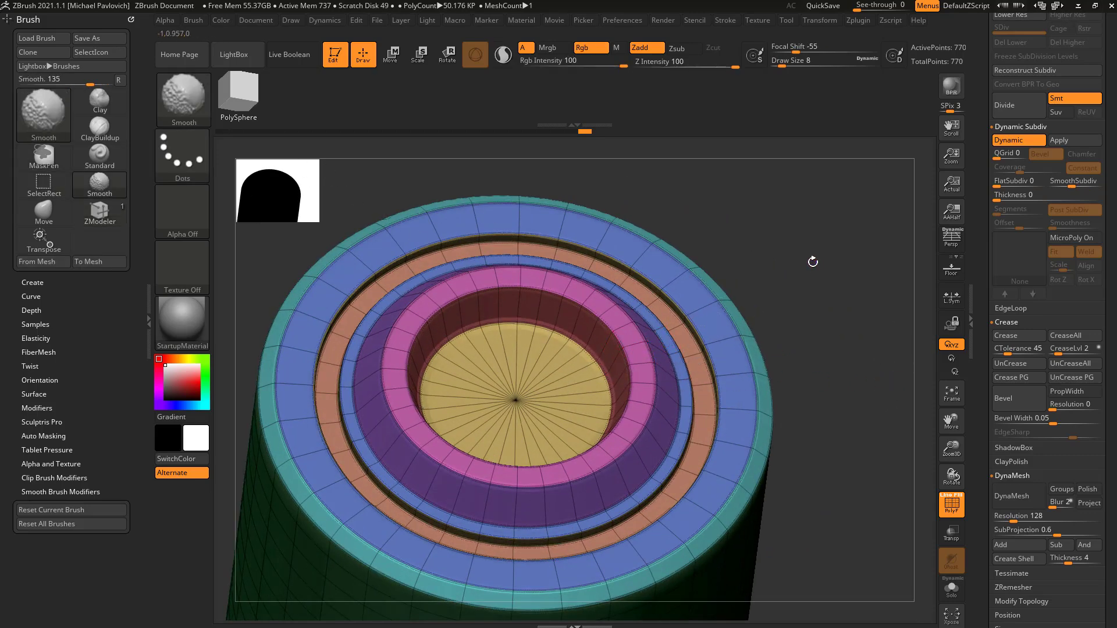
pyautogui.hotkey('shift', 'd')
pyautogui.hotkey('ctrl', 'shift')
pyautogui.keyDown('ctrl'); pyautogui.keyDown('shift'); pyautogui.click(622, 348); pyautogui.keyUp('shift'); pyautogui.keyUp('ctrl')
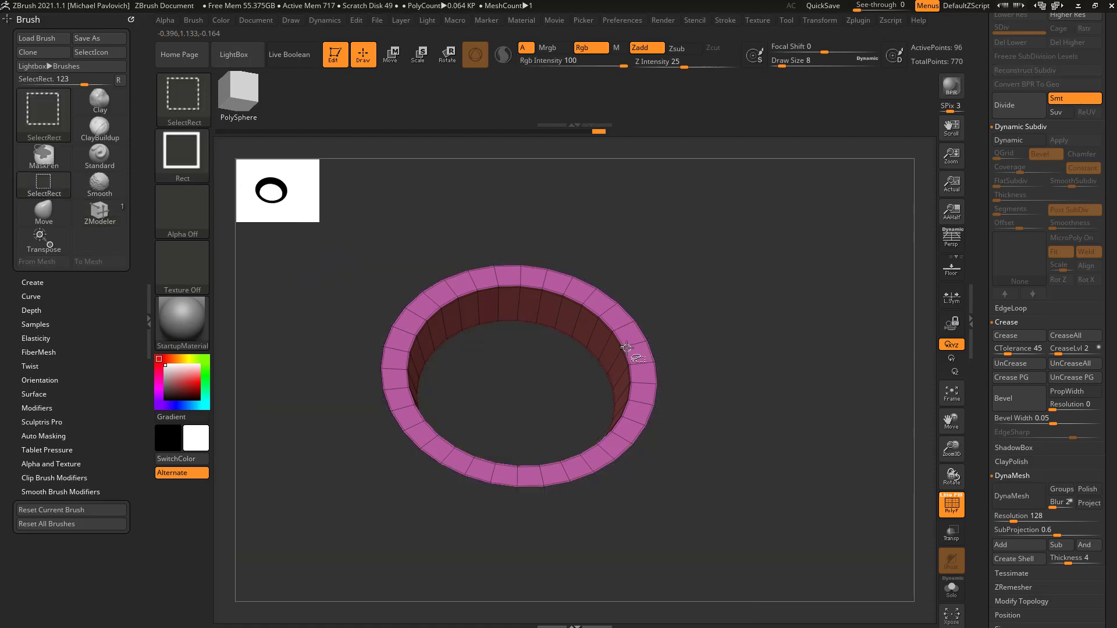
pyautogui.keyDown('ctrl'); pyautogui.keyDown('shift'); pyautogui.moveTo(879, 334); pyautogui.dragTo(676, 354); pyautogui.keyUp('shift'); pyautogui.keyUp('ctrl')
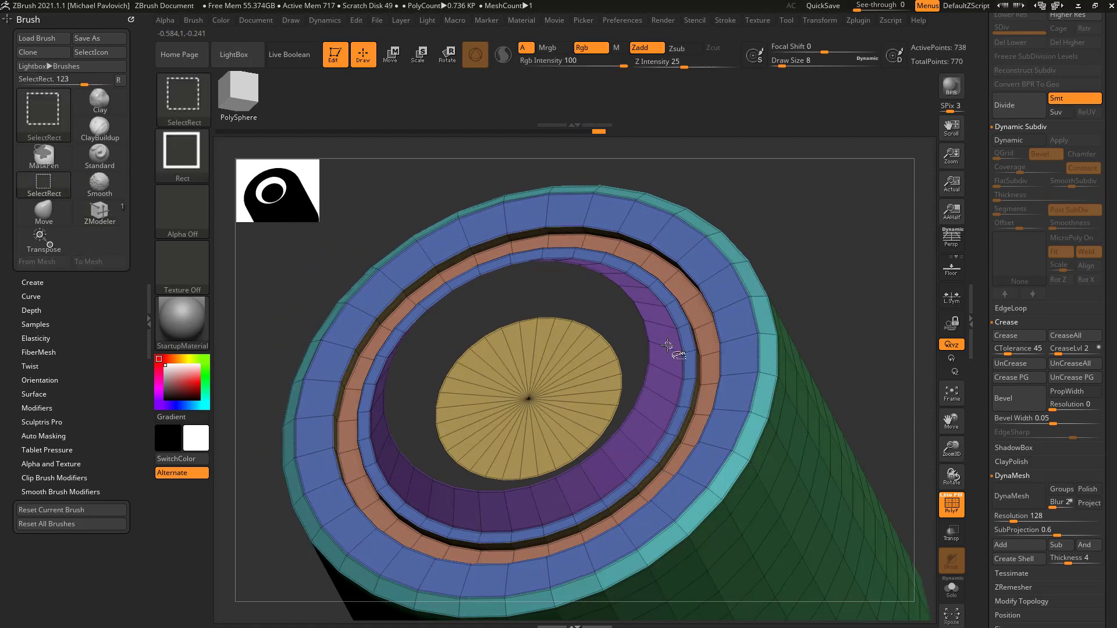
pyautogui.moveTo(857, 269)
pyautogui.keyDown('ctrl'); pyautogui.keyDown('shift'); pyautogui.mouseDown()
pyautogui.moveTo(905, 351)
pyautogui.moveTo(864, 295)
pyautogui.mouseUp(); pyautogui.keyUp('shift'); pyautogui.keyUp('ctrl')
pyautogui.hotkey('ctrl', 'w')
pyautogui.keyDown('ctrl'); pyautogui.keyDown('shift'); pyautogui.click(885, 344); pyautogui.keyUp('shift'); pyautogui.keyUp('ctrl')
# Clear the existing creases, crease the borders of the regrouped polygroups and preview the cap with Dynamic Subdiv.
pyautogui.click(1068, 377)
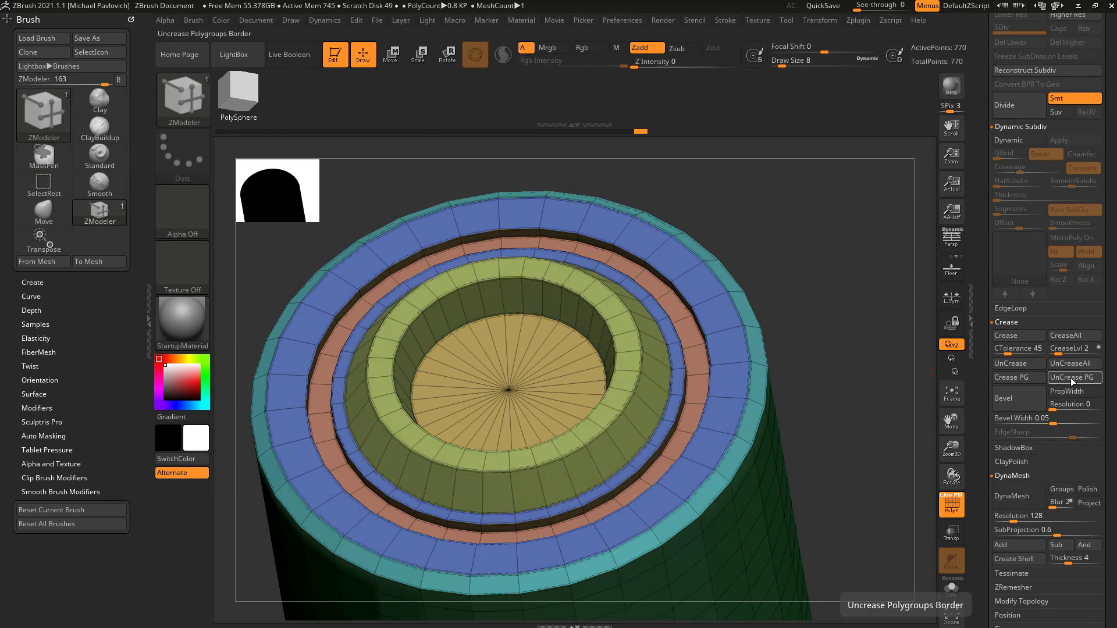
pyautogui.click(1071, 375)
pyautogui.click(1031, 379)
pyautogui.press('d')
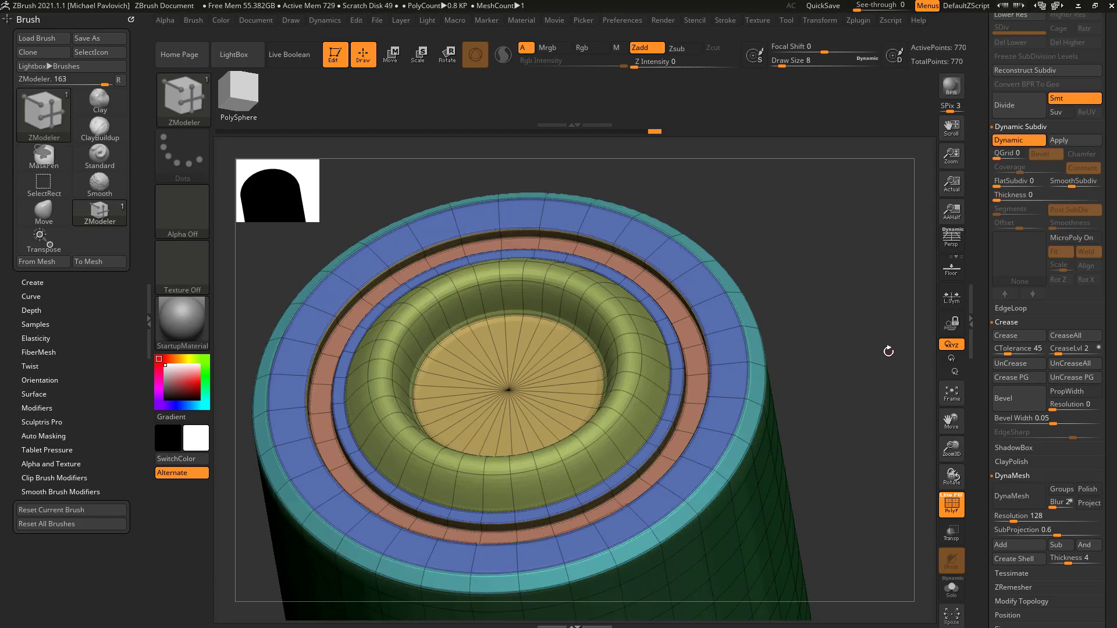
pyautogui.moveTo(874, 330); pyautogui.dragTo(895, 332)
pyautogui.click(949, 509)
pyautogui.moveTo(872, 387); pyautogui.dragTo(843, 411)
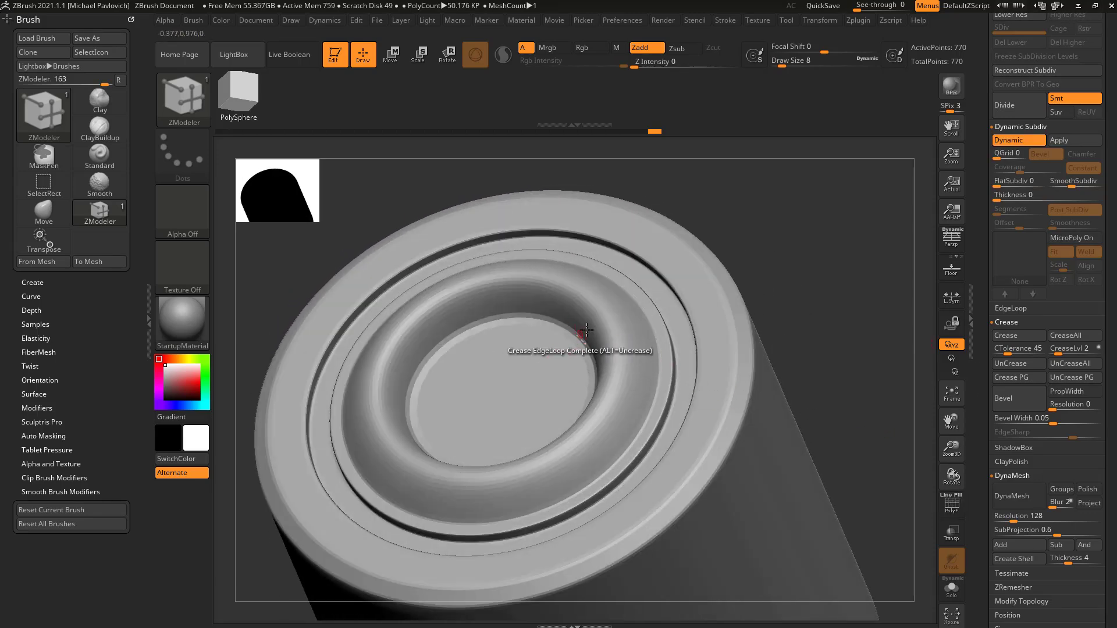
pyautogui.moveTo(817, 312); pyautogui.dragTo(877, 364)
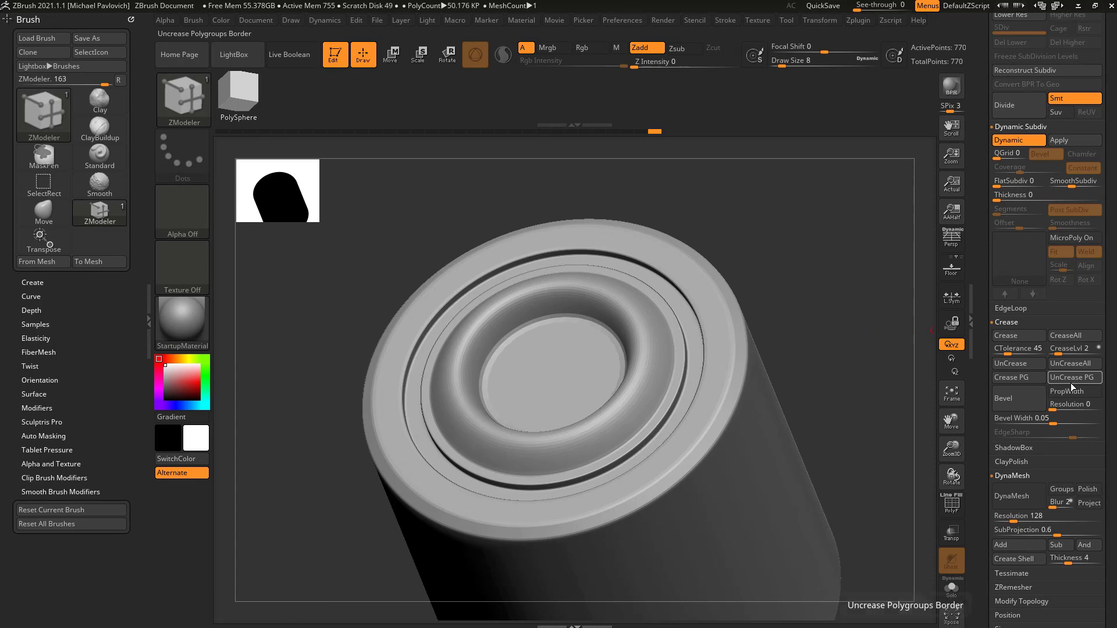
# Uncrease all edges of the mesh and return to the unsmoothed cylinder with its polyframe shown.
pyautogui.click(1065, 366)
pyautogui.hotkey('shift', 'd')
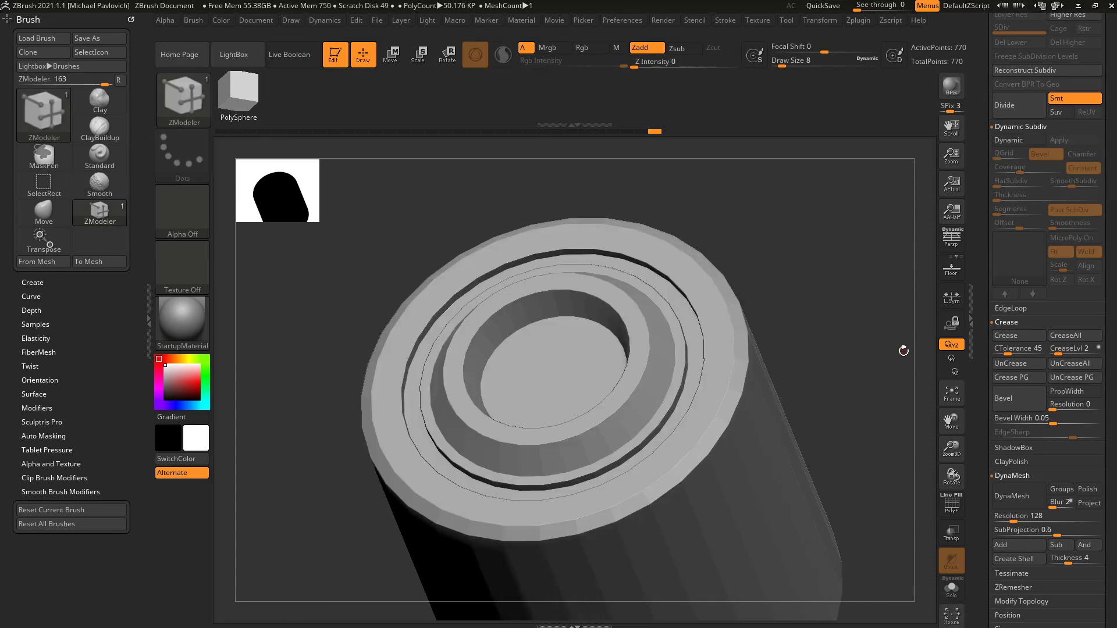
pyautogui.hotkey('shift', 'f')
pyautogui.keyDown('alt'); pyautogui.moveTo(893, 448); pyautogui.dragTo(912, 439); pyautogui.keyUp('alt')
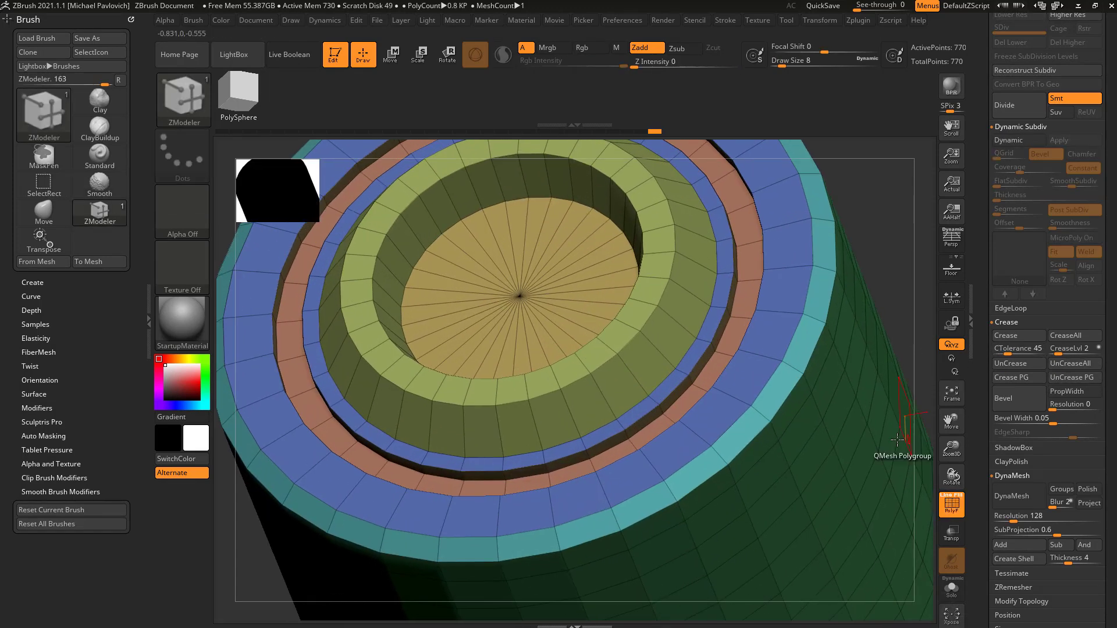
pyautogui.keyDown('ctrl'); pyautogui.moveTo(909, 295); pyautogui.dragTo(882, 271, button='right'); pyautogui.keyUp('ctrl')
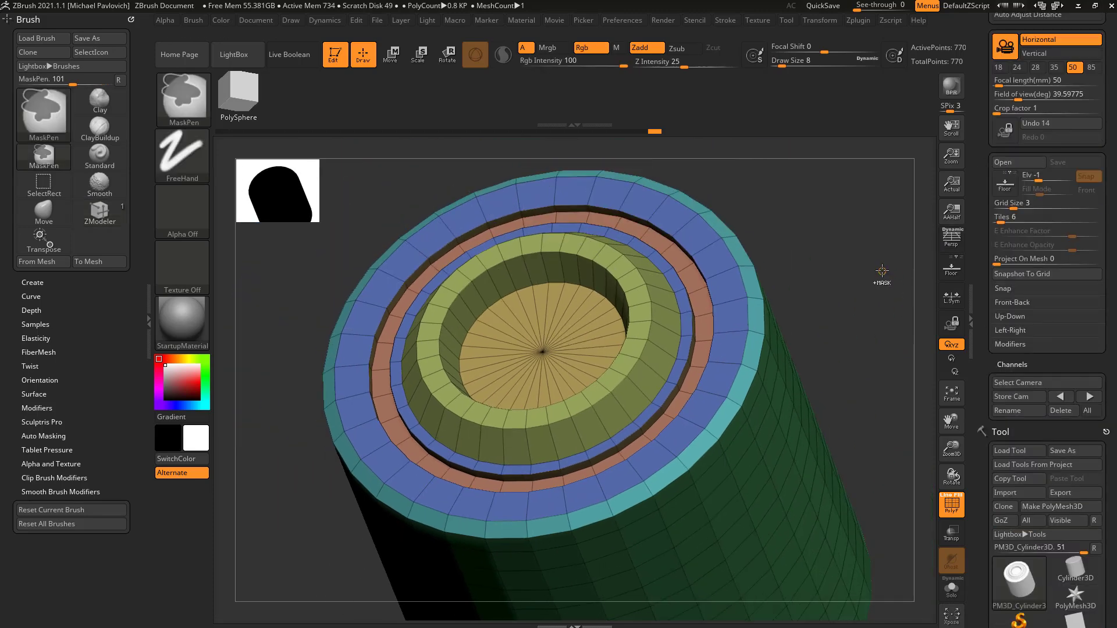
# Reset the whole mesh to one polygroup and regroup it by normals with a maximum angle of 45.
pyautogui.hotkey('ctrl', 'w')
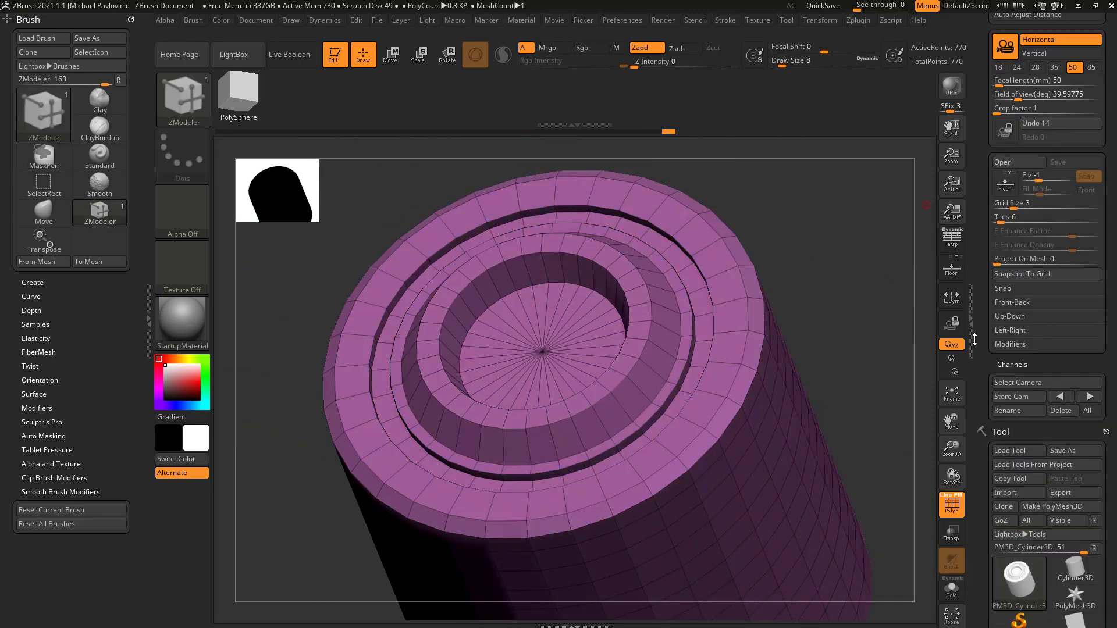
pyautogui.scroll(-10, 983, 337)
pyautogui.scroll(-4, 984, 338)
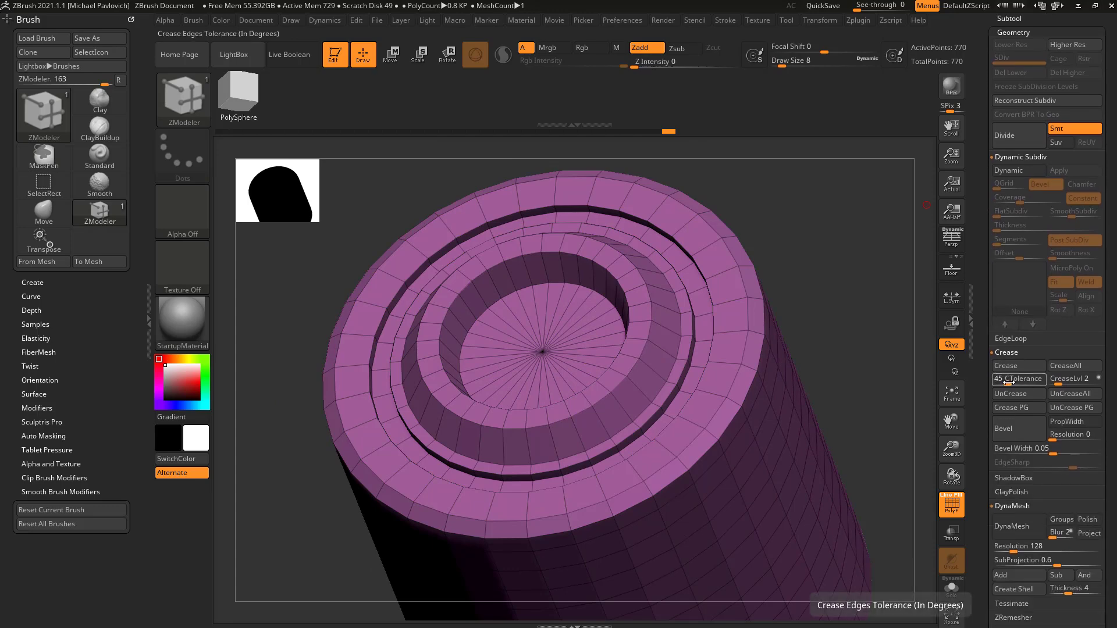
pyautogui.scroll(-15, 1009, 349)
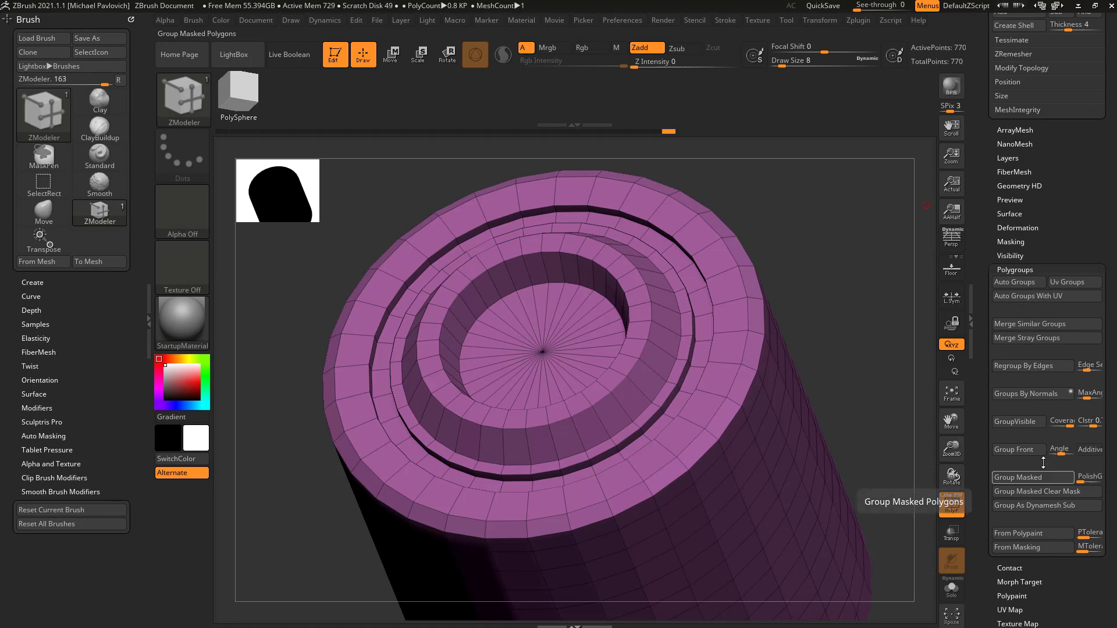
pyautogui.click(1088, 397)
pyautogui.write('45')
pyautogui.click(1041, 396)
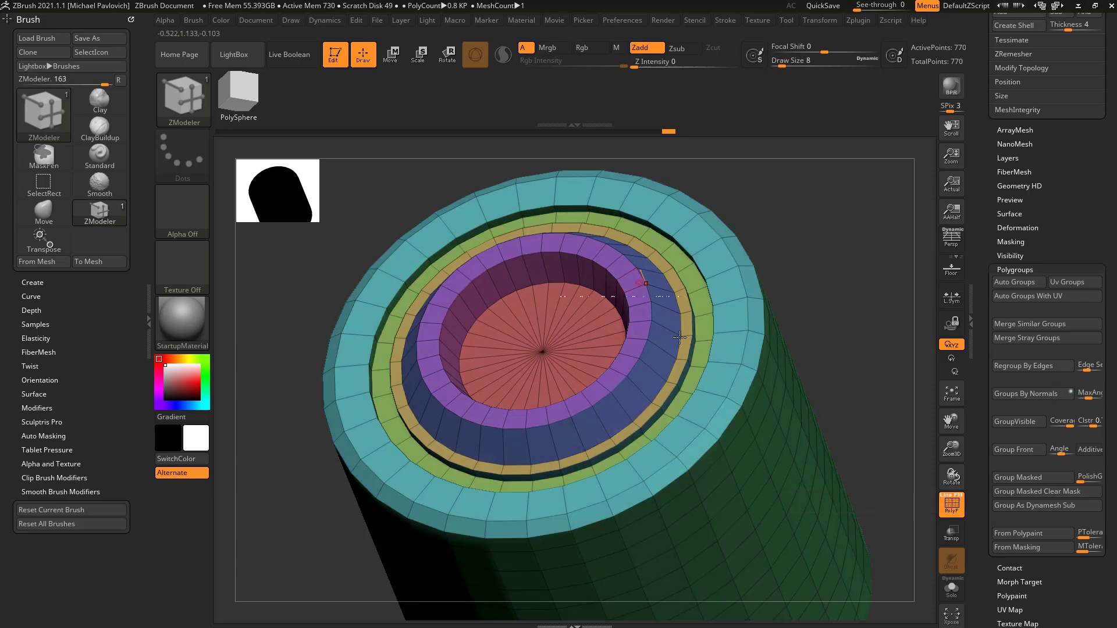
# Merge the mesh back into one polygroup and crease its edges with a crease tolerance of 45.
pyautogui.hotkey('ctrl', 'w')
pyautogui.moveTo(978, 289); pyautogui.dragTo(975, 370)
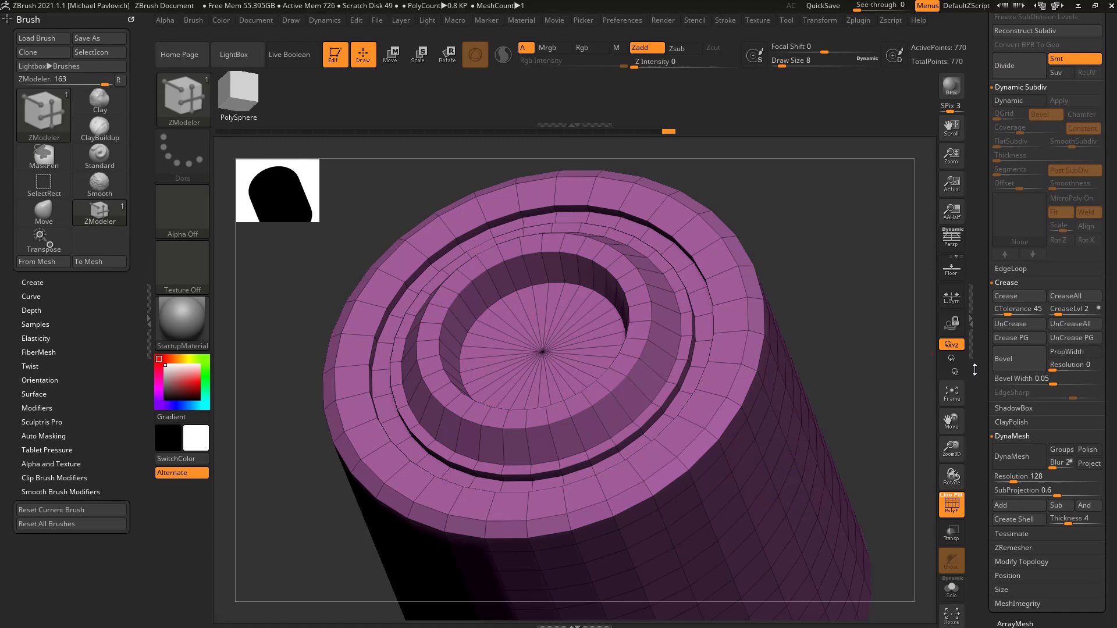
pyautogui.click(1017, 297)
pyautogui.moveTo(889, 372); pyautogui.dragTo(1043, 322)
pyautogui.moveTo(905, 298); pyautogui.dragTo(768, 371)
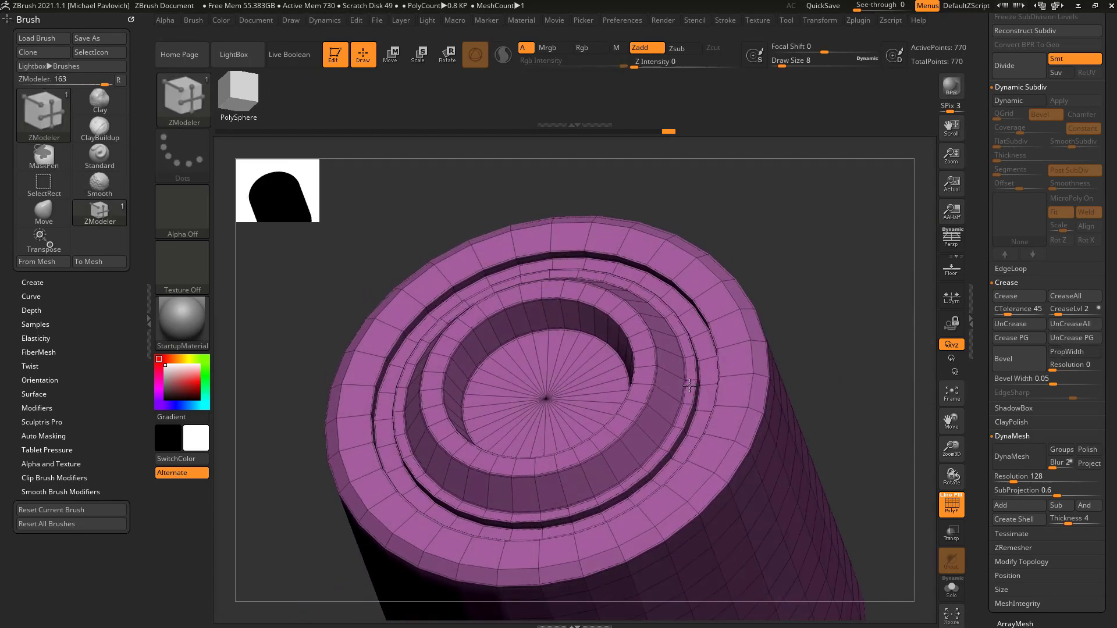
# Preview the angle-creased cap with Dynamic Subdiv on and the polyframe hidden, and examine its edges from several angles.
pyautogui.moveTo(1006, 273); pyautogui.dragTo(1007, 307)
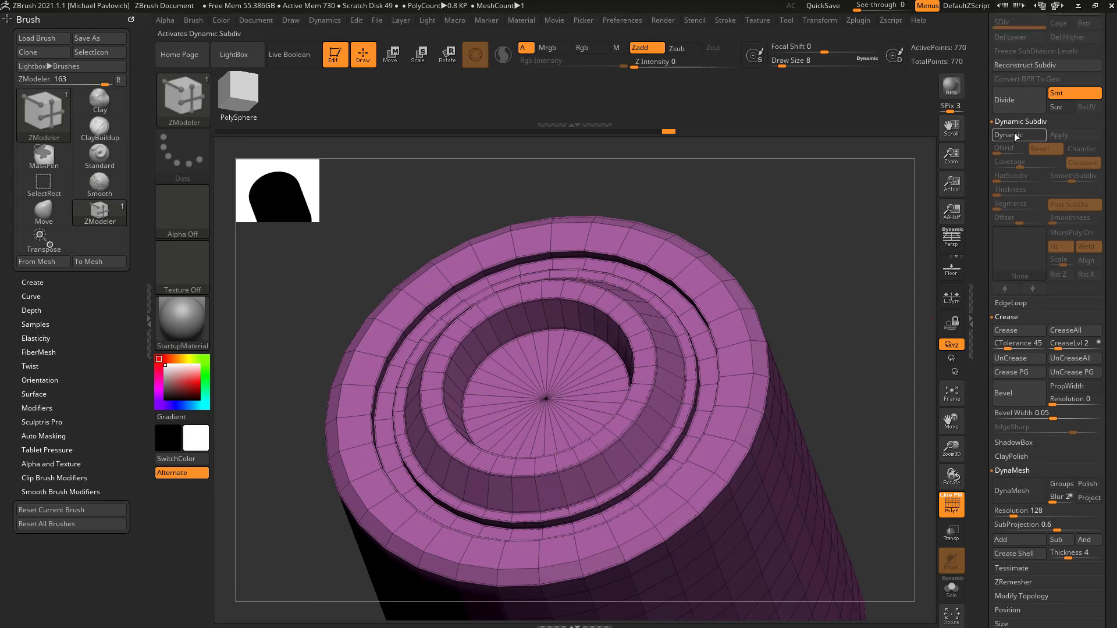
pyautogui.click(1017, 136)
pyautogui.keyDown('alt'); pyautogui.moveTo(858, 324); pyautogui.dragTo(863, 283); pyautogui.keyUp('alt')
pyautogui.click(952, 503)
pyautogui.moveTo(908, 440); pyautogui.dragTo(909, 417)
pyautogui.moveTo(867, 355); pyautogui.dragTo(930, 335)
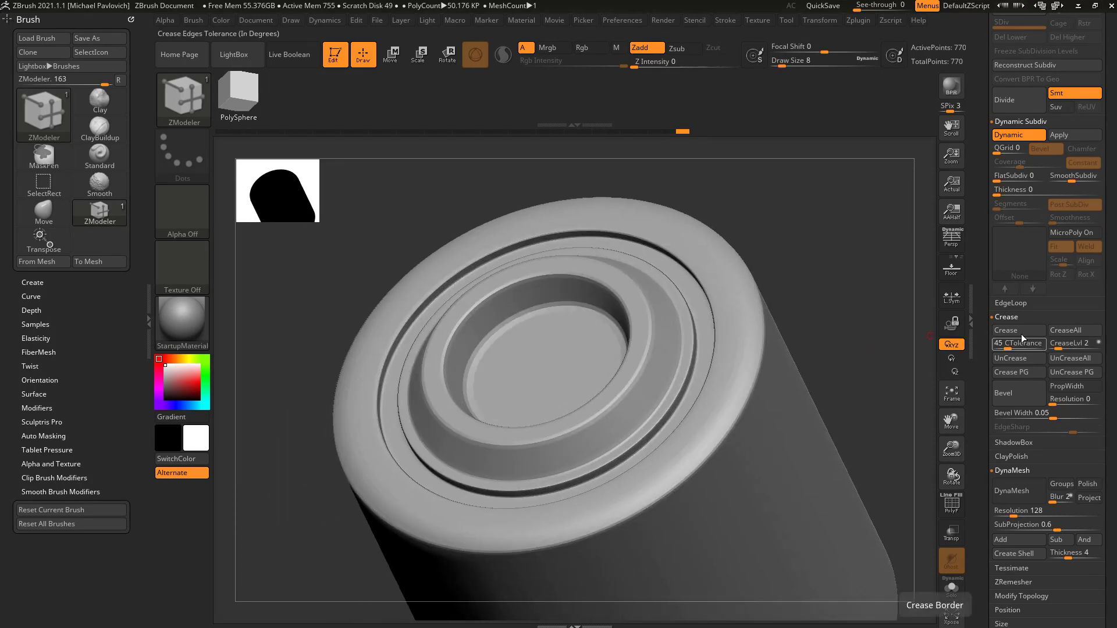
pyautogui.keyDown('alt'); pyautogui.moveTo(826, 274); pyautogui.dragTo(691, 367); pyautogui.keyUp('alt')
pyautogui.keyDown('alt'); pyautogui.moveTo(781, 256); pyautogui.dragTo(818, 274); pyautogui.keyUp('alt')
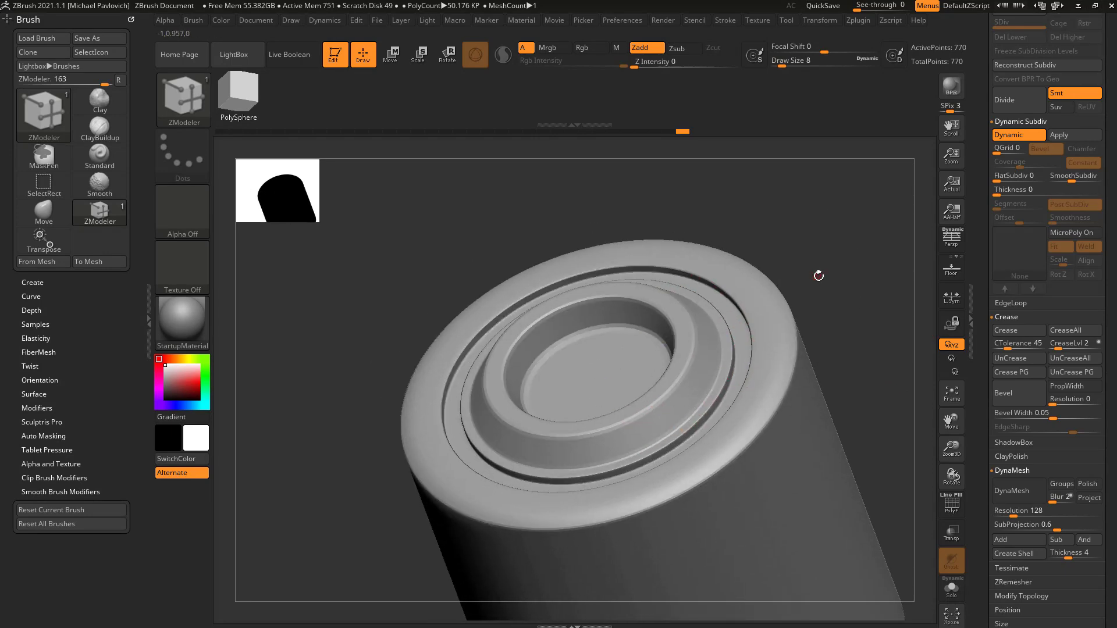
pyautogui.moveTo(840, 329)
pyautogui.mouseDown()
pyautogui.moveTo(901, 342)
pyautogui.moveTo(880, 345)
pyautogui.moveTo(822, 316)
pyautogui.mouseUp()
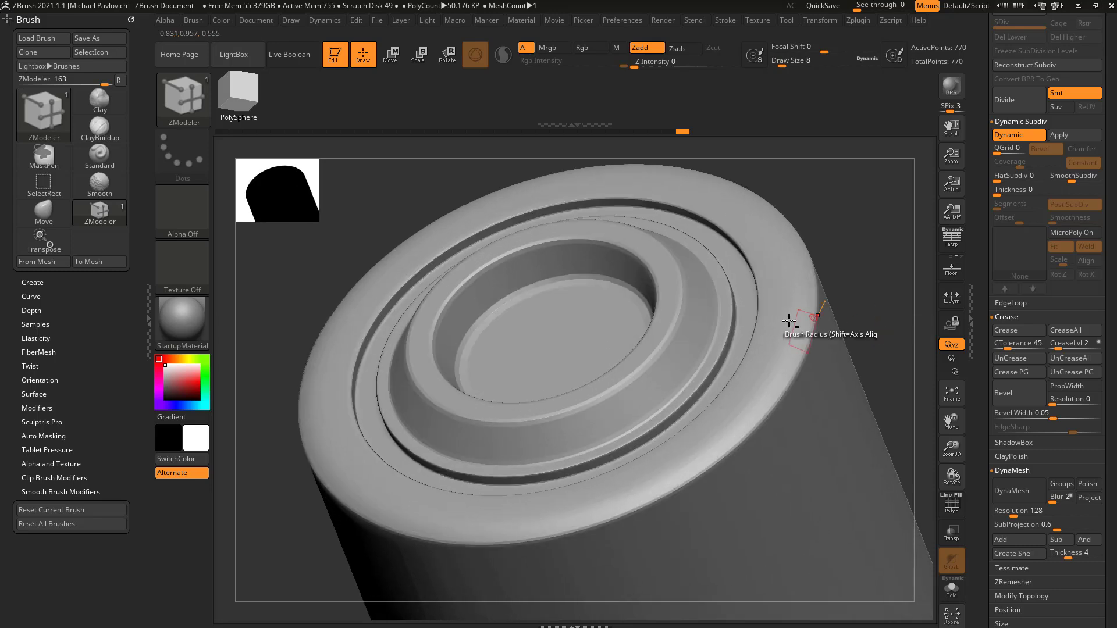
# Uncrease the outer and inner edge loops around the top of the raised ring.
pyautogui.press('space')
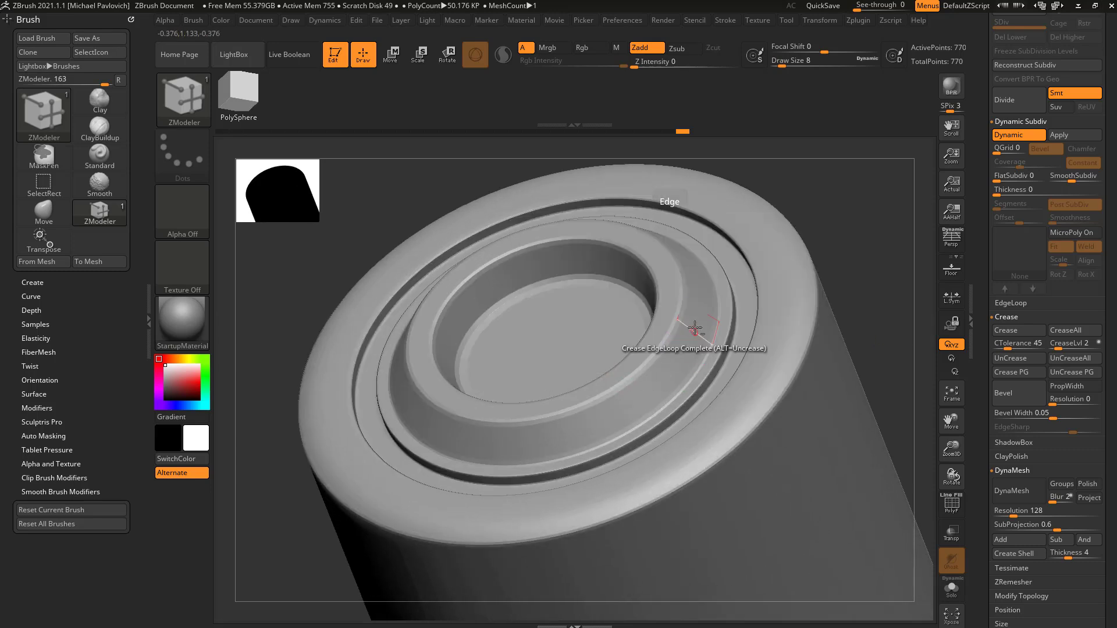
pyautogui.keyDown('alt'); pyautogui.click(675, 322); pyautogui.keyUp('alt')
pyautogui.moveTo(832, 264); pyautogui.dragTo(756, 300)
pyautogui.keyDown('alt'); pyautogui.click(653, 329); pyautogui.keyUp('alt')
pyautogui.moveTo(861, 335); pyautogui.dragTo(914, 343)
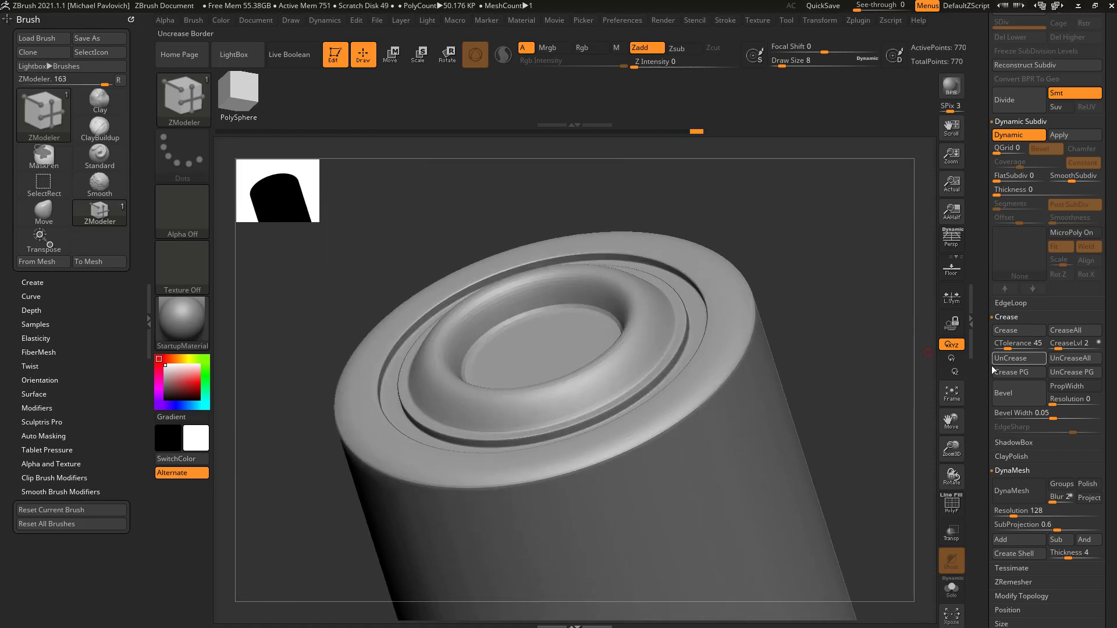
# Turn off Dynamic Subdiv and show the polyframe on the cap.
pyautogui.hotkey('shift', 'd')
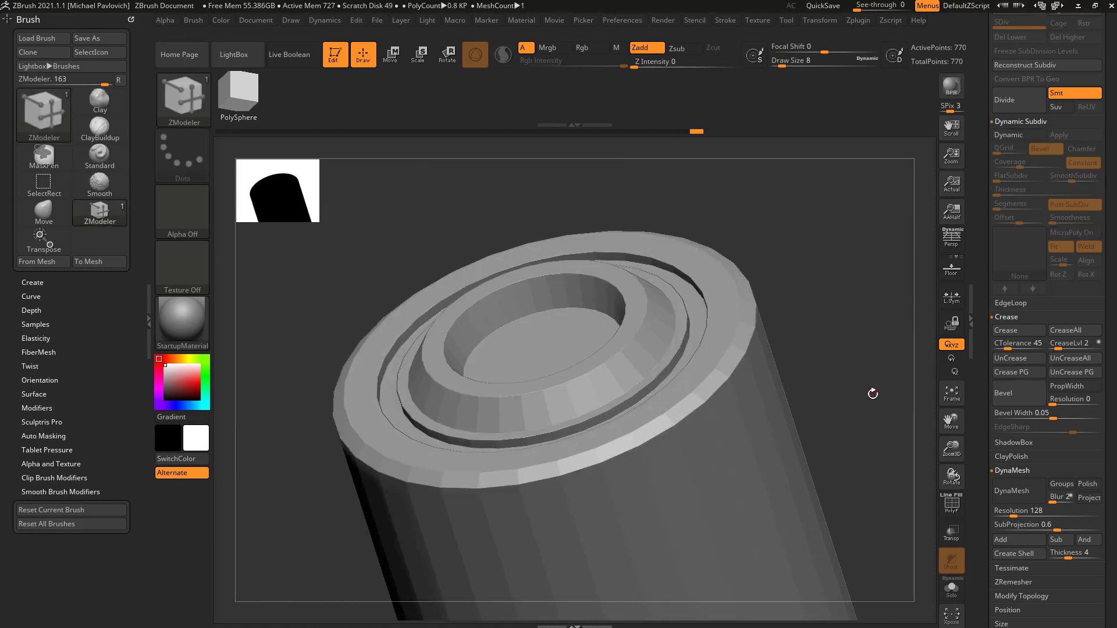
pyautogui.moveTo(874, 392); pyautogui.dragTo(884, 377)
pyautogui.scroll(-2, 1034, 374)
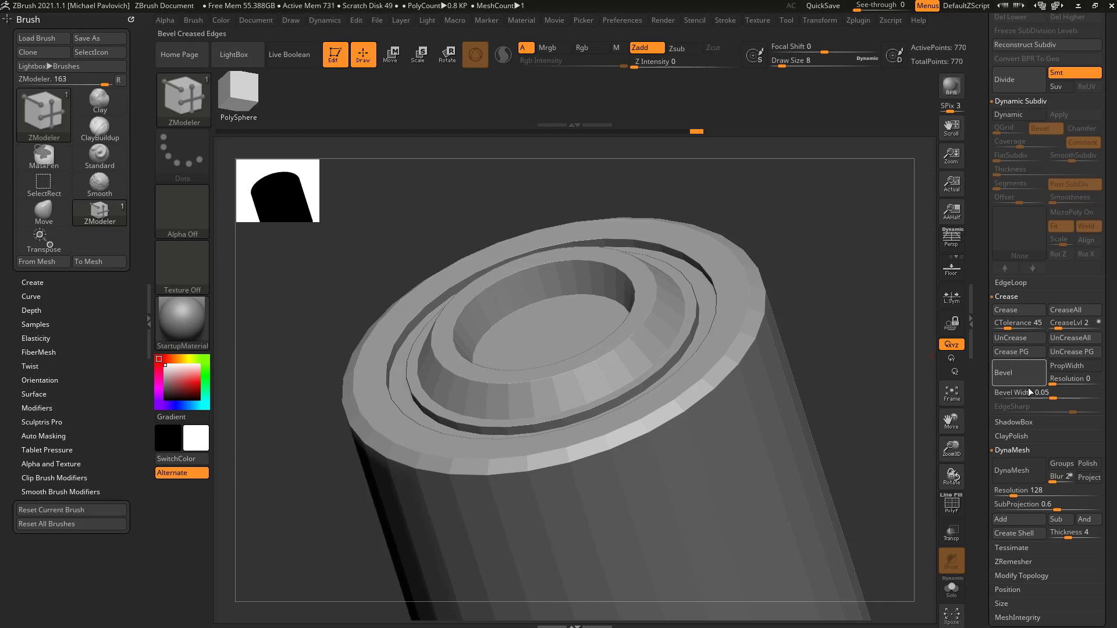
pyautogui.click(960, 504)
pyautogui.moveTo(887, 425)
pyautogui.mouseDown()
pyautogui.moveTo(875, 406)
pyautogui.moveTo(904, 362)
pyautogui.moveTo(798, 419)
pyautogui.mouseUp()
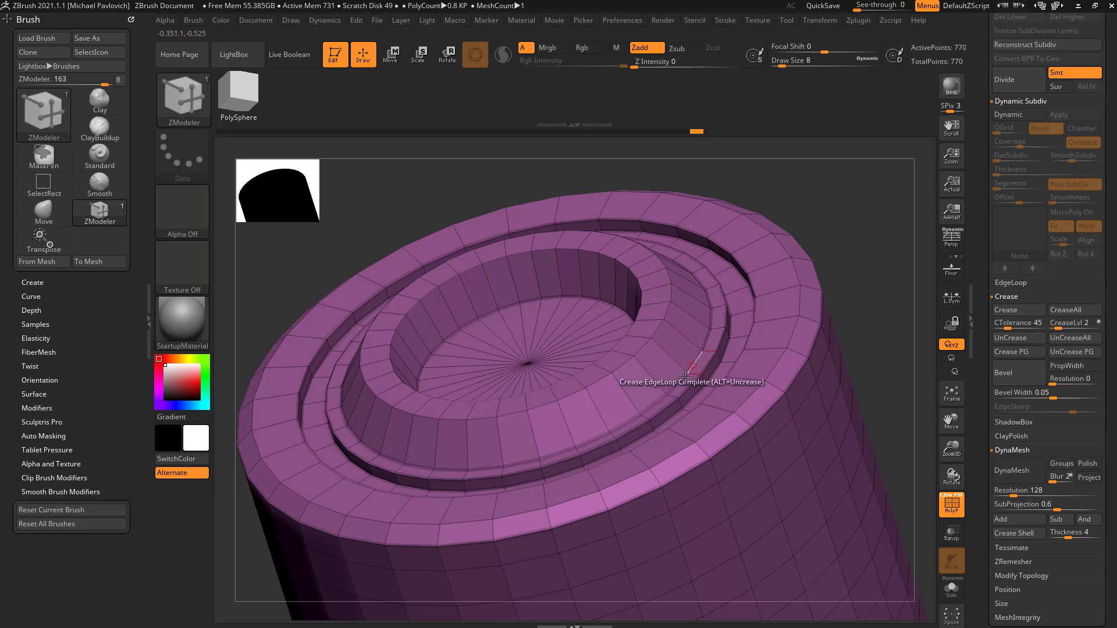
pyautogui.moveTo(861, 350); pyautogui.dragTo(884, 336)
# Try bevelling the cap's creased edges with a bevel width of 0.01732, undo the bevel and check the cap with Dynamic Subdiv.
pyautogui.moveTo(1058, 396)
pyautogui.mouseDown()
pyautogui.moveTo(1022, 401)
pyautogui.moveTo(1040, 403)
pyautogui.mouseUp()
pyautogui.press('d')
pyautogui.hotkey('shift', 'd')
pyautogui.moveTo(877, 407); pyautogui.dragTo(892, 372)
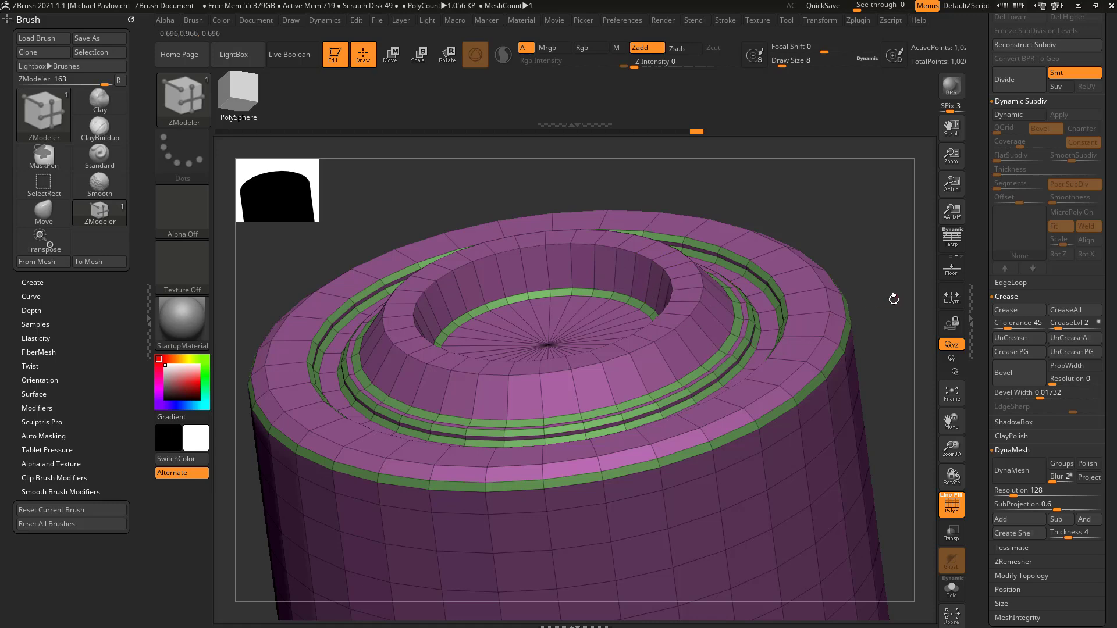
pyautogui.moveTo(892, 299); pyautogui.dragTo(729, 299)
pyautogui.moveTo(899, 326); pyautogui.dragTo(929, 387)
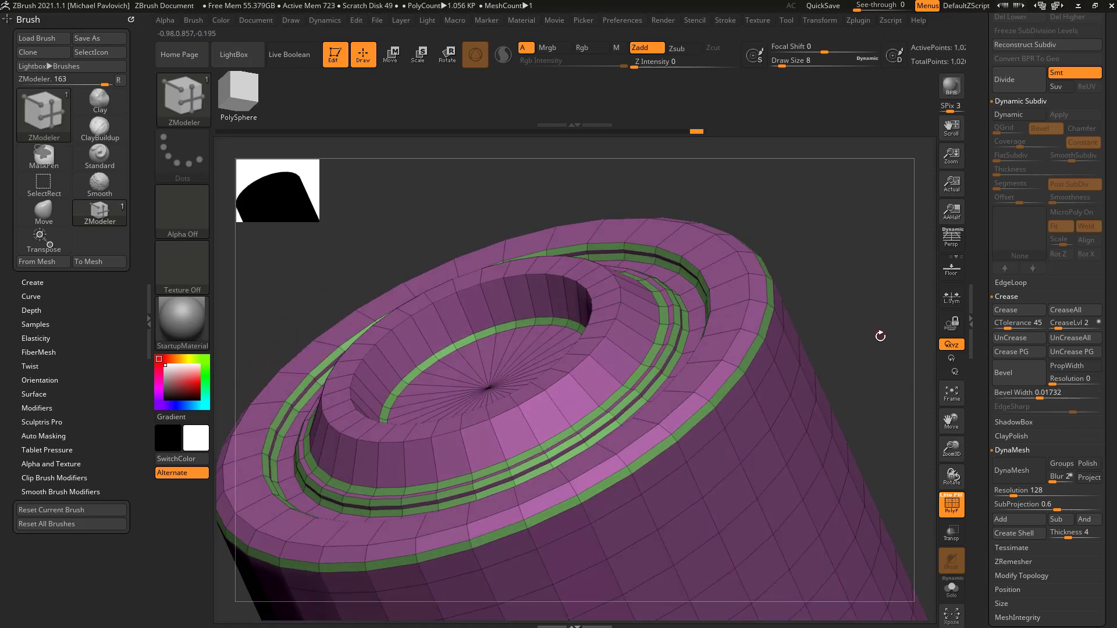
pyautogui.moveTo(880, 331); pyautogui.dragTo(909, 358)
pyautogui.press('d')
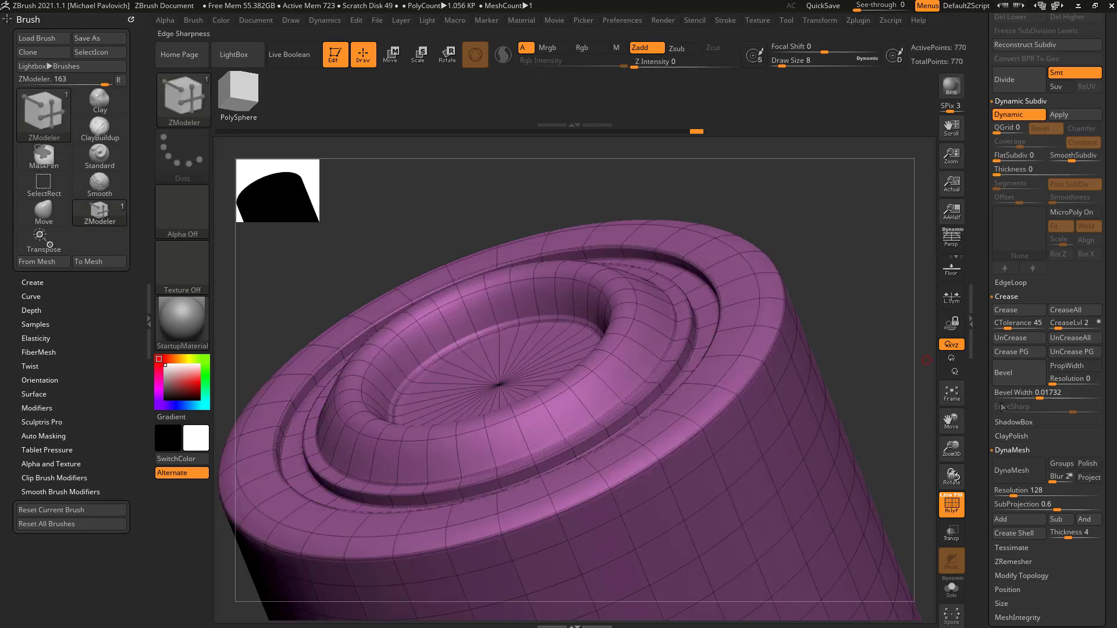
pyautogui.hotkey('shift', 'd')
# Regroup the cylinder's polygons by normals and inspect the cap's polygroups.
pyautogui.scroll(-10, 985, 403)
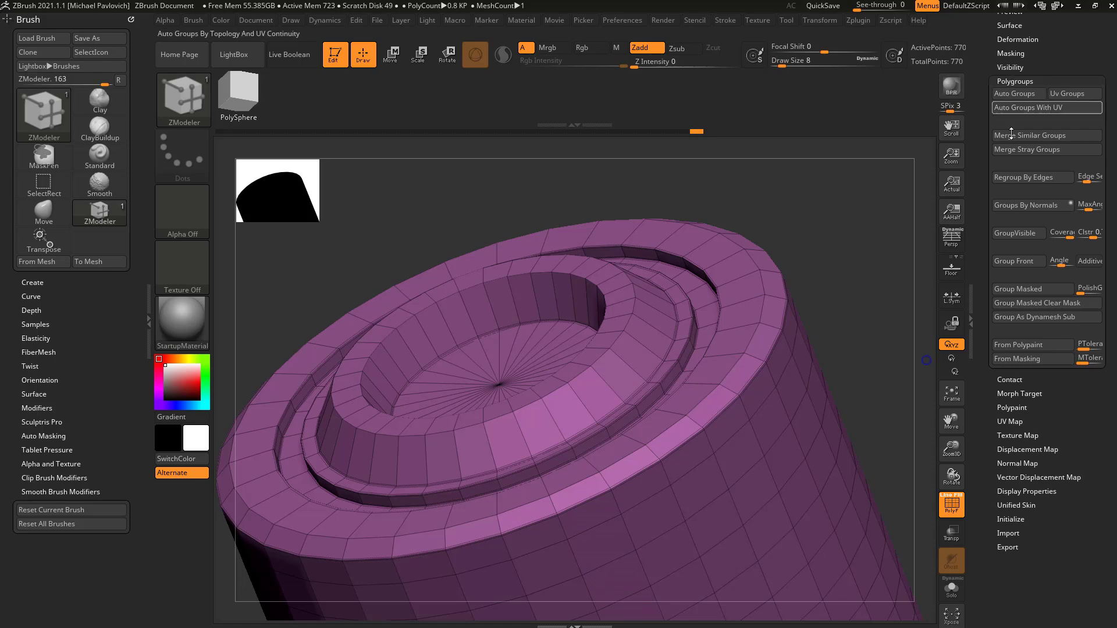
pyautogui.click(1028, 206)
pyautogui.moveTo(910, 242); pyautogui.dragTo(774, 275)
pyautogui.moveTo(896, 273); pyautogui.dragTo(934, 279)
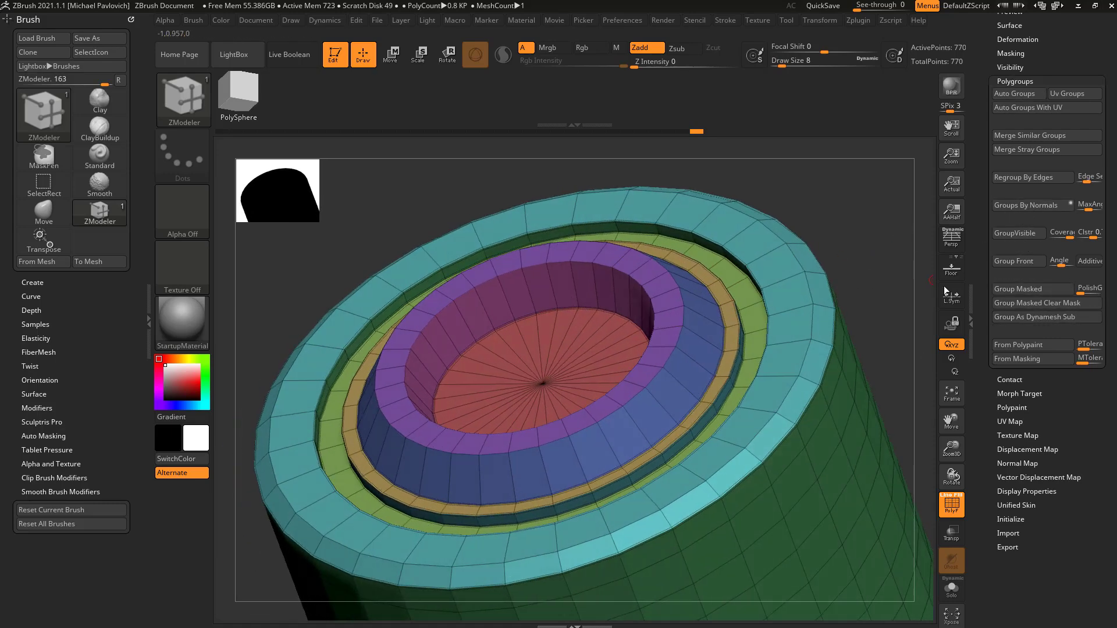
pyautogui.moveTo(805, 278); pyautogui.dragTo(840, 298, button='right')
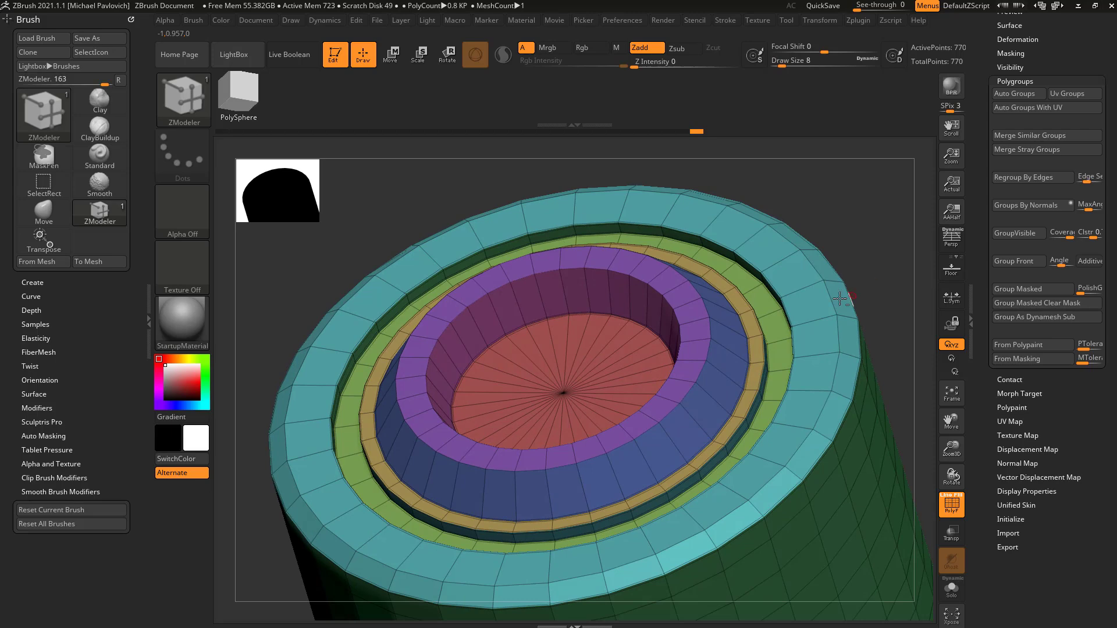
# Isolate the raised ring's top, inner wall and outer slope, combine them into one polygroup and unhide the rest of the mesh.
pyautogui.keyDown('ctrl'); pyautogui.keyDown('shift'); pyautogui.click(728, 322); pyautogui.keyUp('shift'); pyautogui.keyUp('ctrl')
pyautogui.keyDown('ctrl'); pyautogui.keyDown('shift'); pyautogui.click(844, 240); pyautogui.keyUp('shift'); pyautogui.keyUp('ctrl')
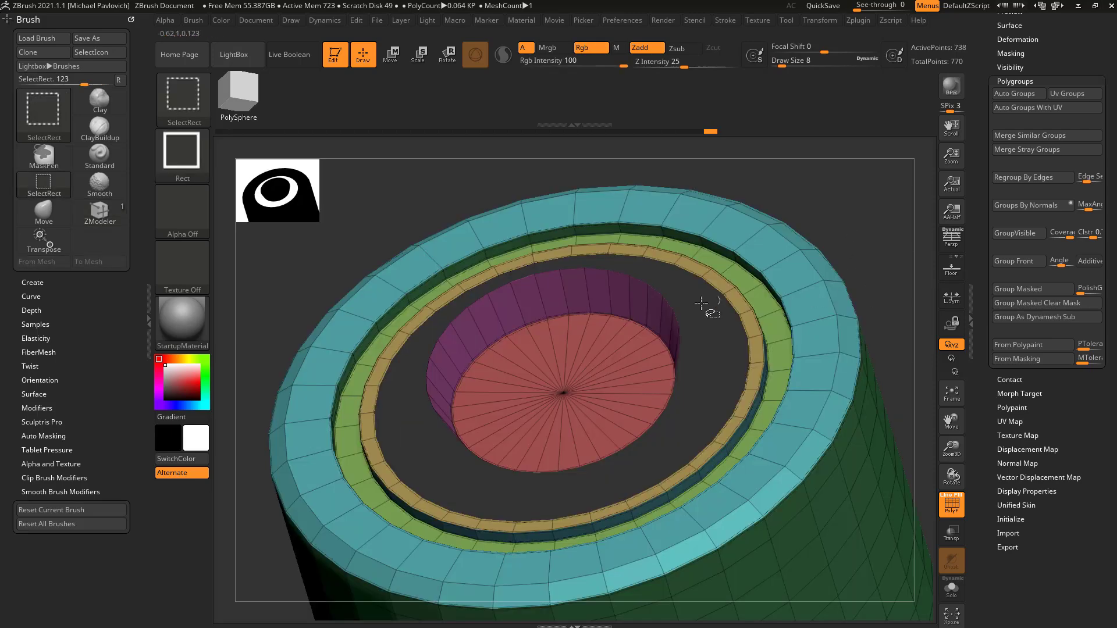
pyautogui.keyDown('ctrl'); pyautogui.keyDown('alt'); pyautogui.keyDown('shift'); pyautogui.click(660, 301); pyautogui.keyUp('shift'); pyautogui.keyUp('alt'); pyautogui.keyUp('ctrl')
pyautogui.keyDown('ctrl'); pyautogui.keyDown('shift'); pyautogui.moveTo(882, 233); pyautogui.dragTo(902, 275); pyautogui.keyUp('shift'); pyautogui.keyUp('ctrl')
pyautogui.hotkey('ctrl', 'w')
pyautogui.hotkey('ctrl', 'w')
pyautogui.keyDown('ctrl'); pyautogui.keyDown('shift'); pyautogui.click(899, 276); pyautogui.keyUp('shift'); pyautogui.keyUp('ctrl')
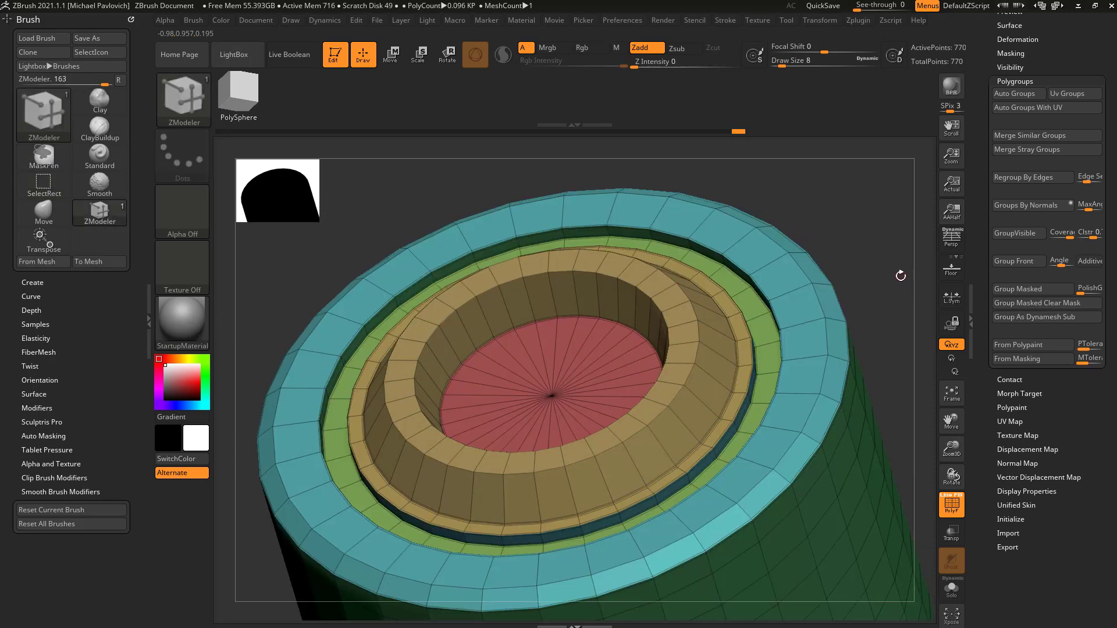
pyautogui.click(717, 332)
# Bevel the regrouped mesh's creased edges with a bevel width of 0.08364.
pyautogui.moveTo(977, 293); pyautogui.dragTo(972, 424)
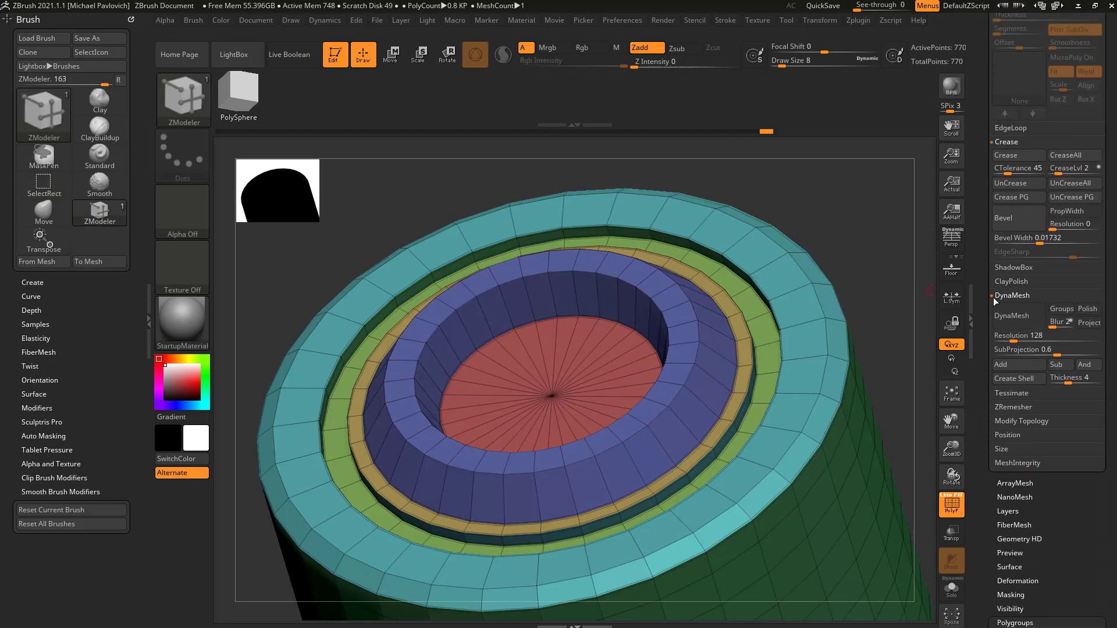
pyautogui.click(1011, 295)
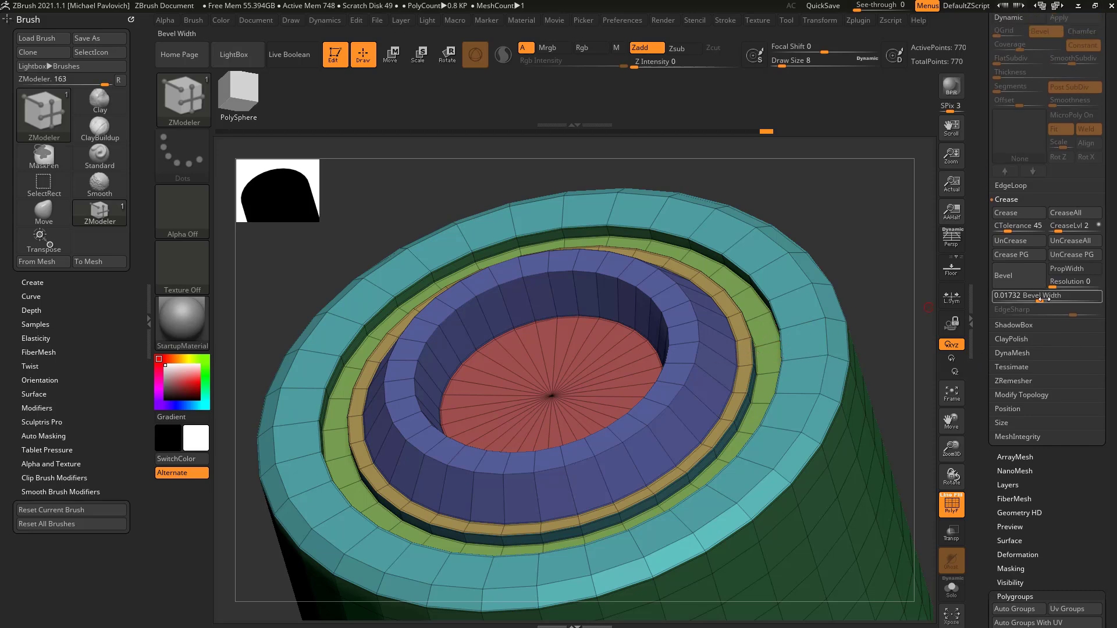
pyautogui.press('ctrl')
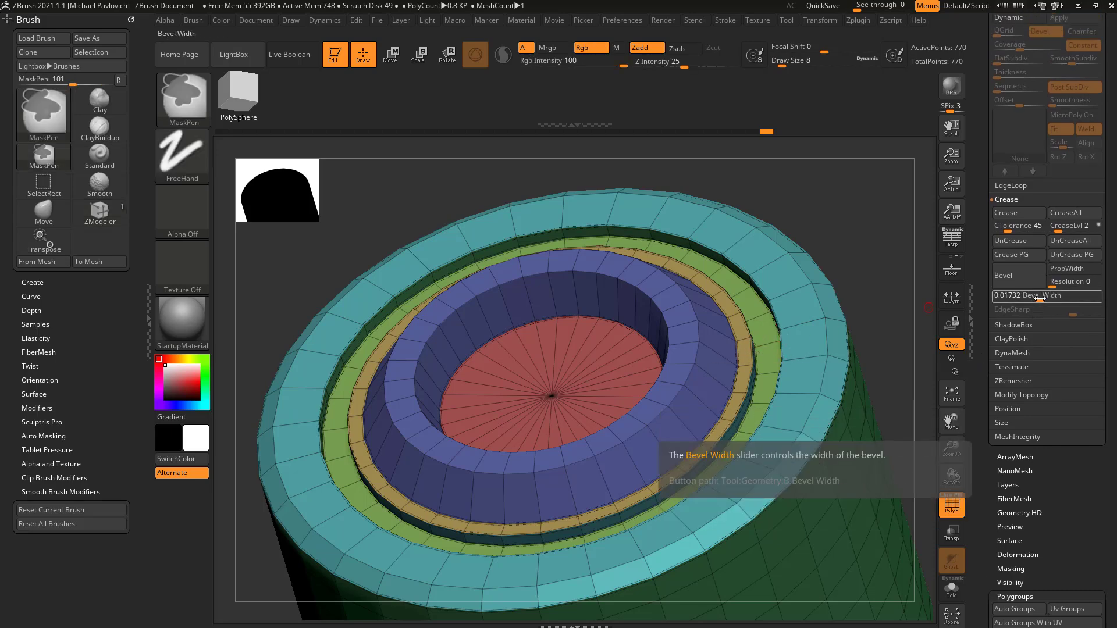
pyautogui.moveTo(1040, 299); pyautogui.dragTo(1060, 305)
pyautogui.moveTo(918, 297)
pyautogui.keyDown('alt'); pyautogui.mouseDown()
pyautogui.moveTo(890, 296)
pyautogui.moveTo(917, 293)
pyautogui.moveTo(903, 315)
pyautogui.mouseUp(); pyautogui.keyUp('alt')
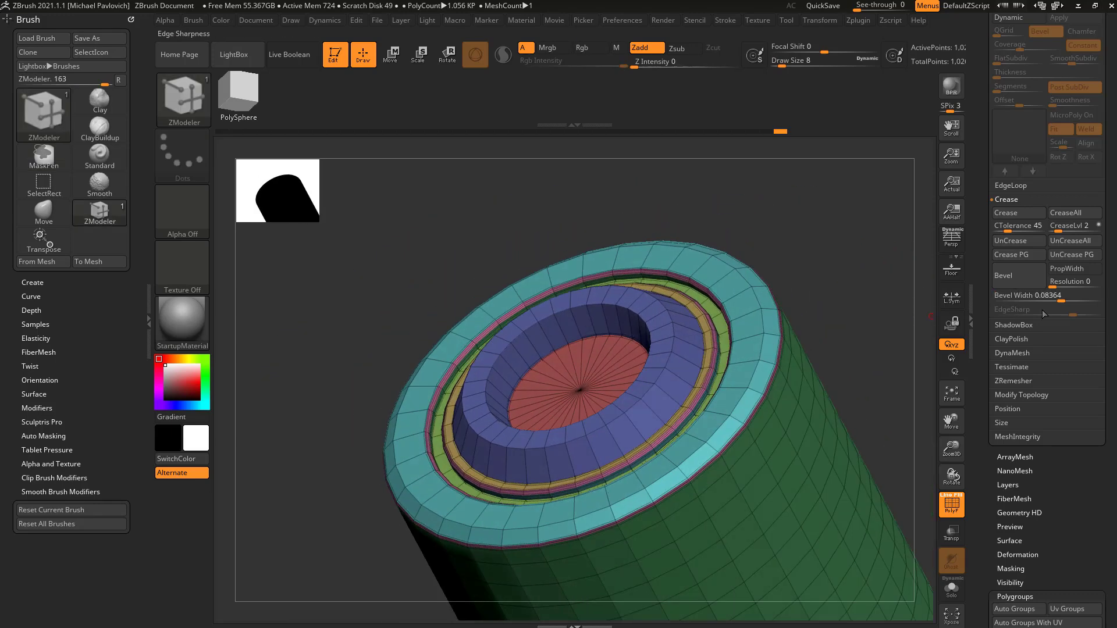
# Set the bevel width to 0.05992 and undo the bevelling of the creased edges.
pyautogui.moveTo(1060, 299); pyautogui.dragTo(1056, 298)
pyautogui.hotkey('ctrl', 'z')
pyautogui.hotkey('ctrl', 'z')
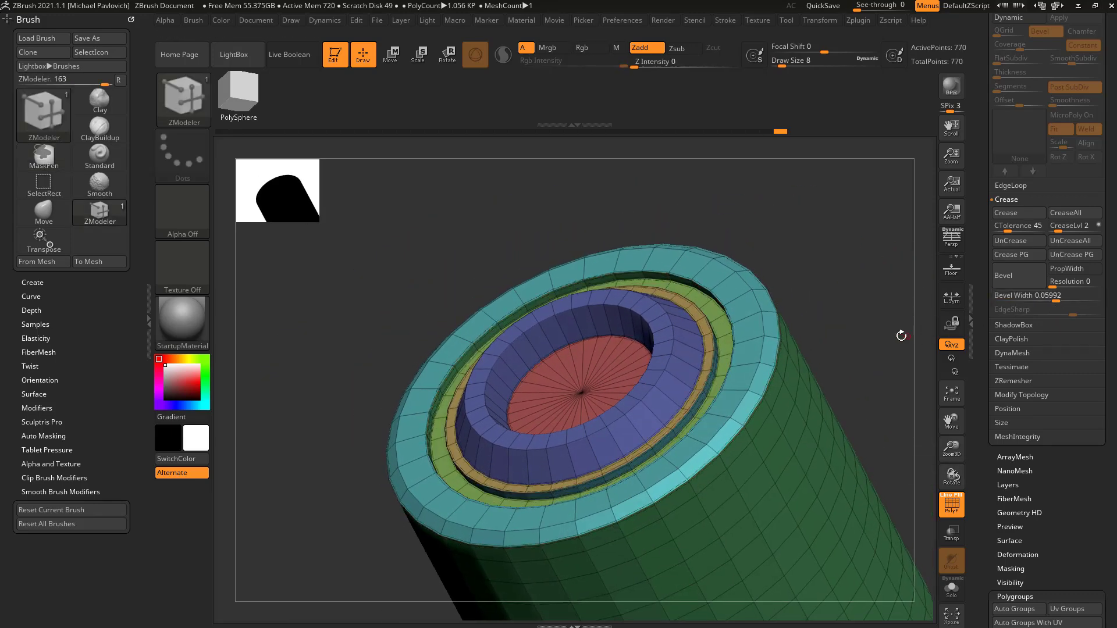
# Try bevelling the creased edges with a bevel width of 0.10654 and undo it.
pyautogui.keyDown('ctrl'); pyautogui.keyDown('shift'); pyautogui.click(780, 350); pyautogui.keyUp('shift'); pyautogui.keyUp('ctrl')
pyautogui.moveTo(827, 329); pyautogui.dragTo(931, 320)
pyautogui.moveTo(1056, 299)
pyautogui.keyDown('ctrl'); pyautogui.mouseDown()
pyautogui.moveTo(1084, 300)
pyautogui.moveTo(1059, 302)
pyautogui.mouseUp(); pyautogui.keyUp('ctrl')
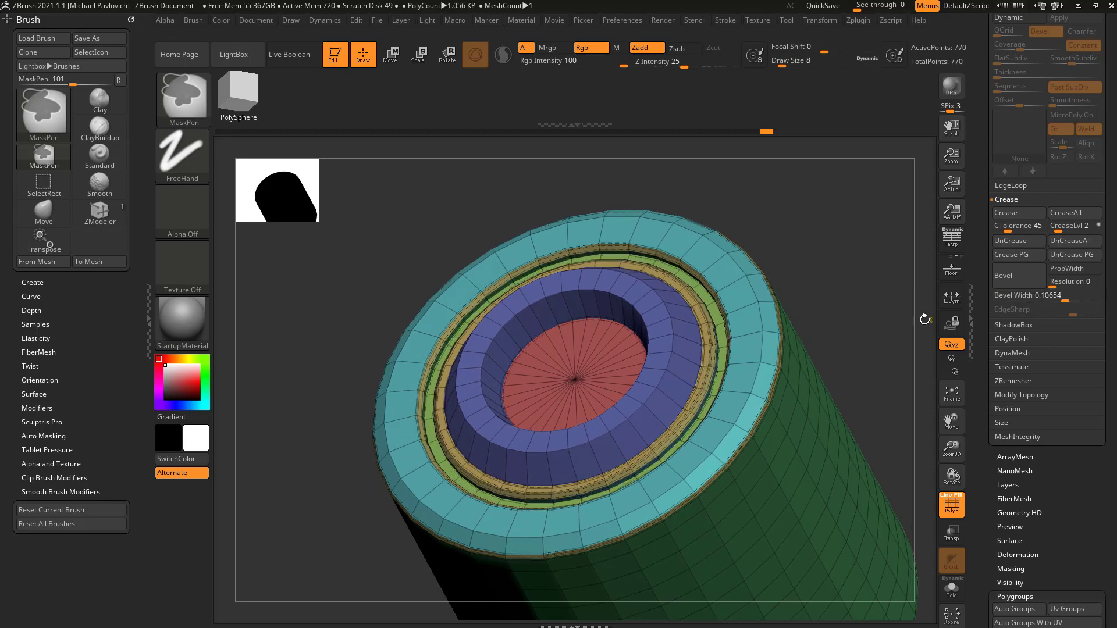
pyautogui.hotkey('ctrl', 'z')
# Switch the active tool to the PolyMesh3D star and open the Initialize settings.
pyautogui.moveTo(983, 213); pyautogui.dragTo(963, 401)
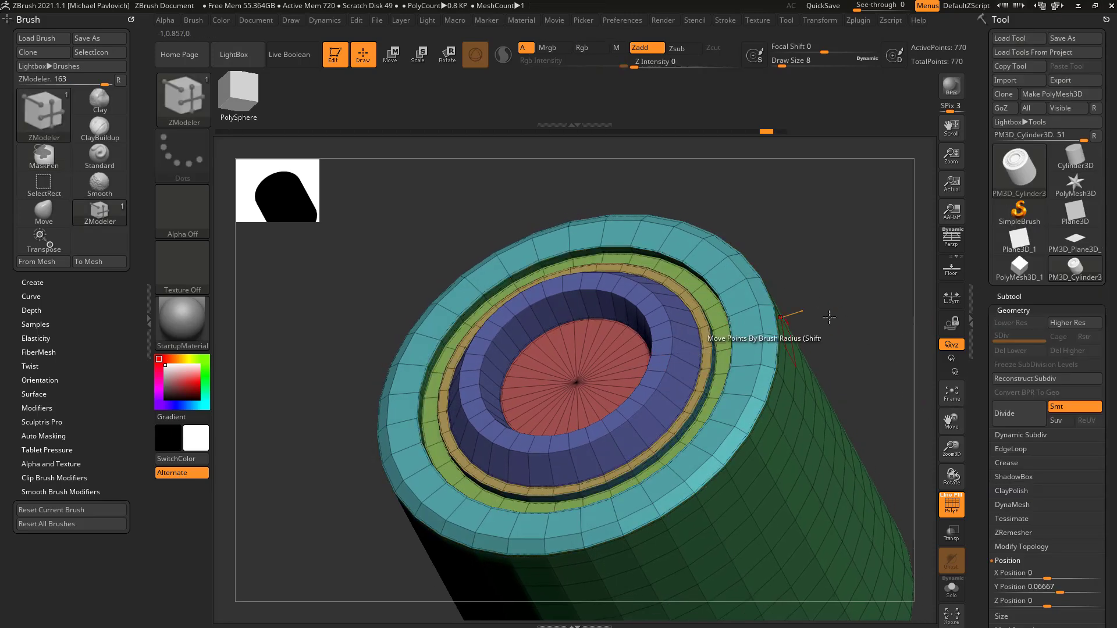
pyautogui.moveTo(996, 364); pyautogui.dragTo(988, 281)
pyautogui.moveTo(984, 199); pyautogui.dragTo(984, 164)
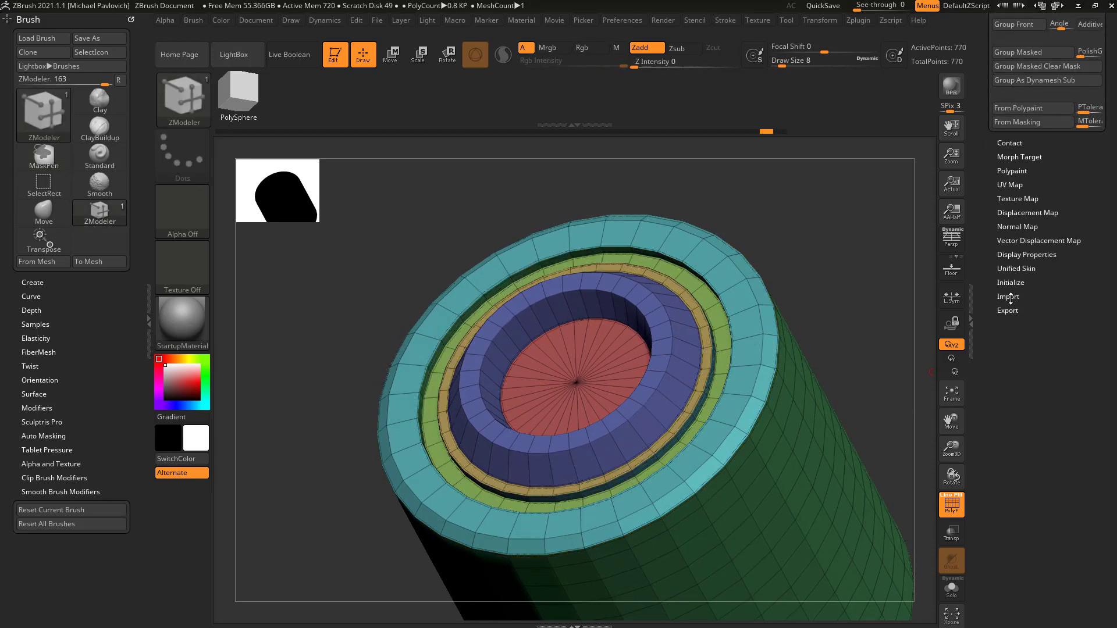
pyautogui.click(1010, 282)
pyautogui.moveTo(986, 238); pyautogui.dragTo(980, 494)
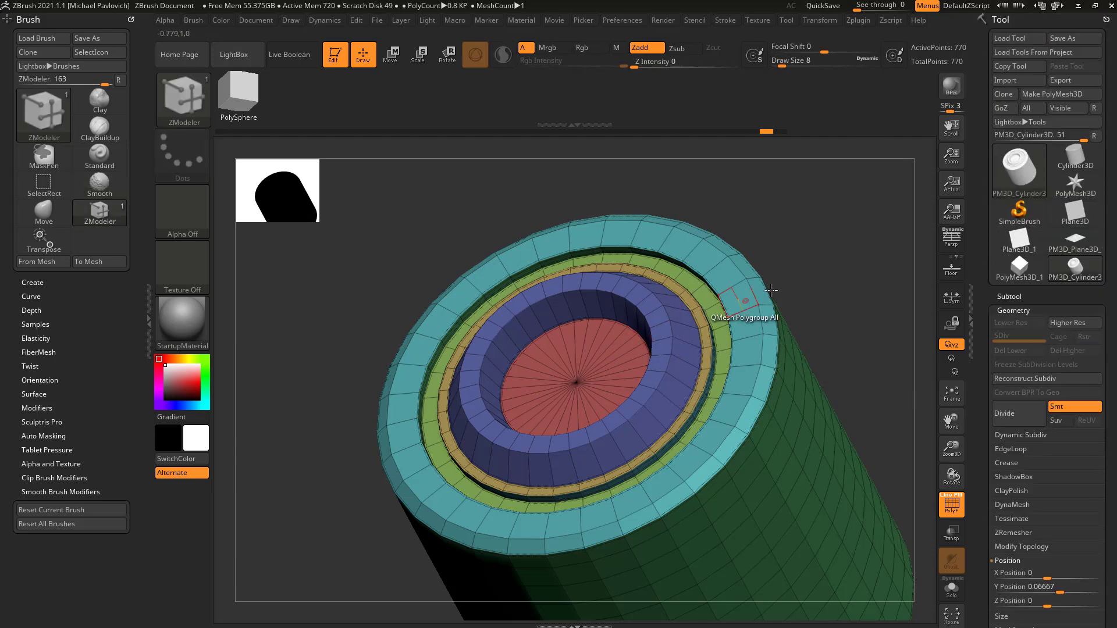
pyautogui.click(1075, 184)
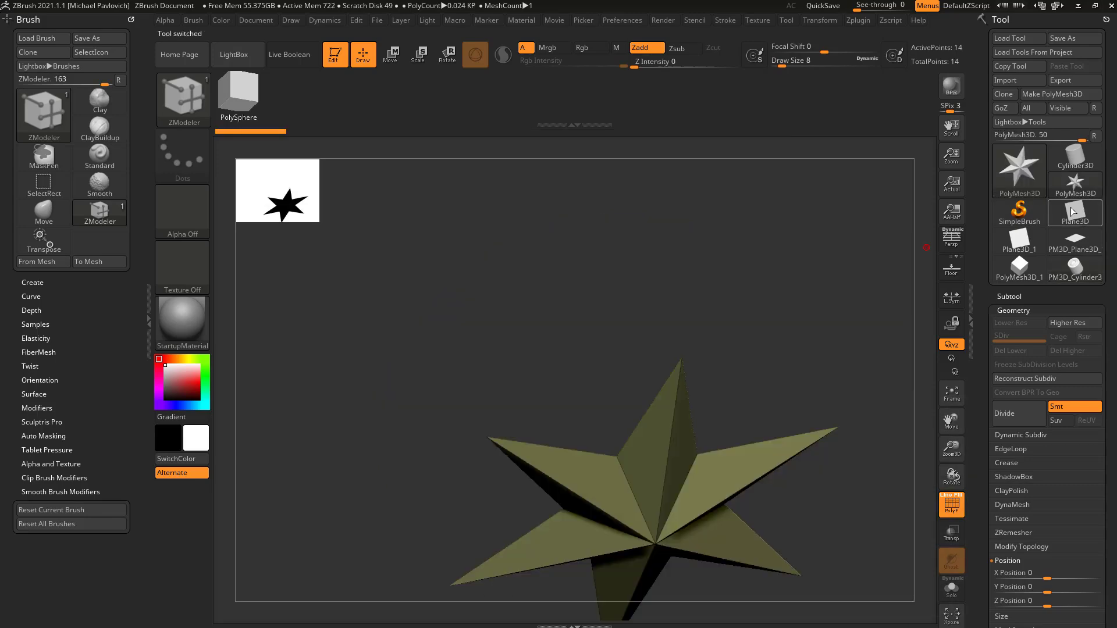
pyautogui.click(1019, 169)
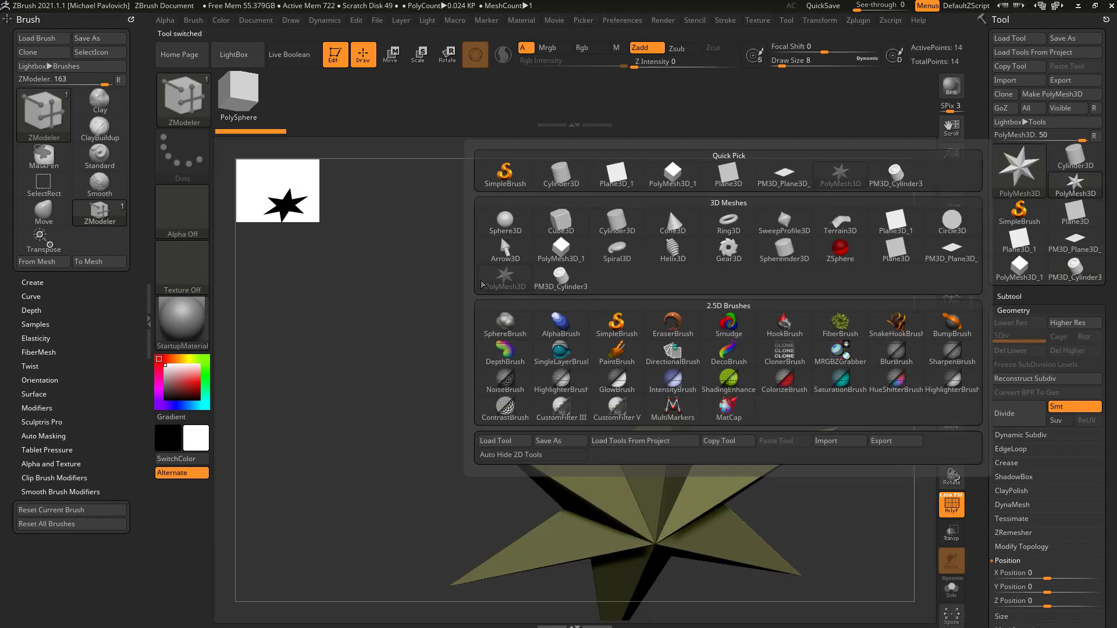
pyautogui.moveTo(982, 398); pyautogui.dragTo(1000, 214)
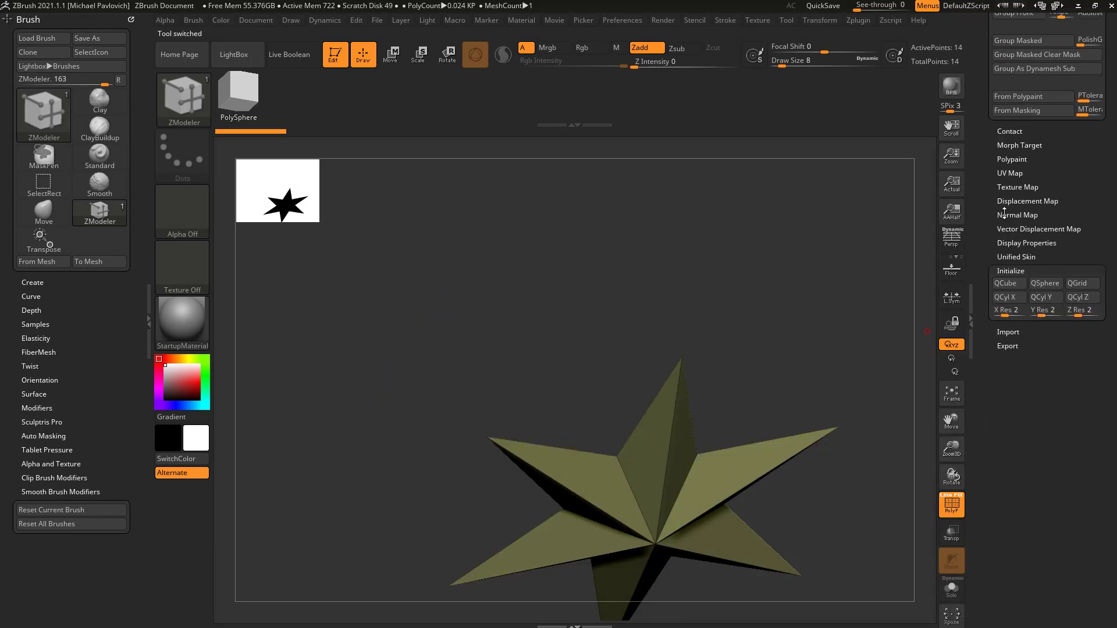
# Initialize the star as a QCube with X, Y and Z resolution 2.
pyautogui.click(1014, 282)
pyautogui.moveTo(852, 358); pyautogui.dragTo(879, 352)
pyautogui.moveTo(987, 239); pyautogui.dragTo(985, 441)
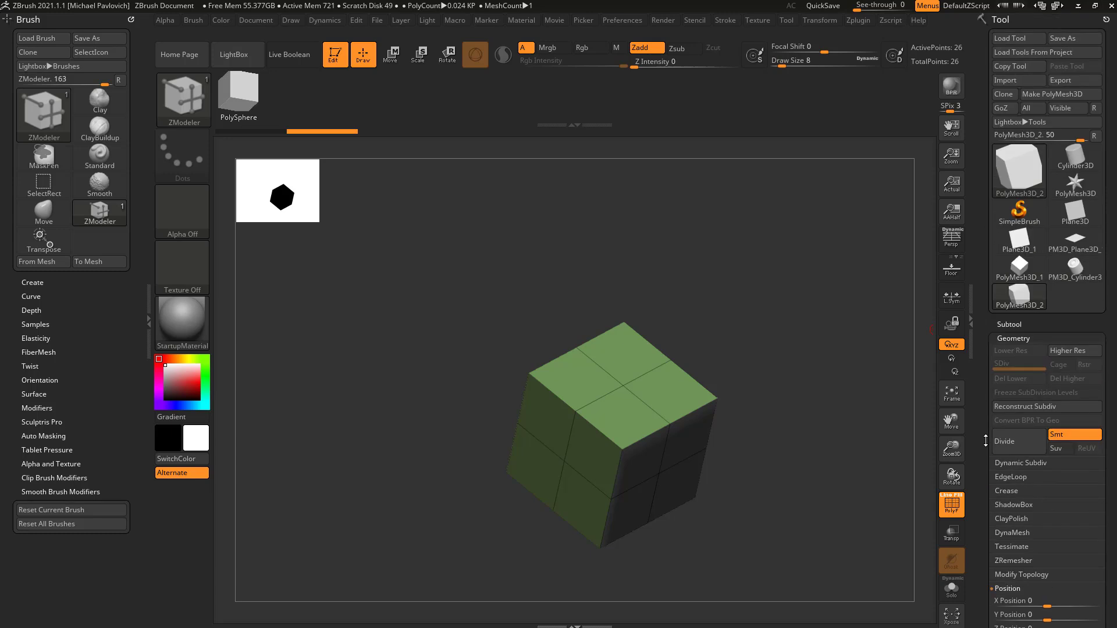
# Open the Dynamic Subdiv settings and turn on Dynamic subdivision for the cube.
pyautogui.moveTo(983, 362); pyautogui.dragTo(983, 245)
pyautogui.keyDown('shift'); pyautogui.click(1014, 346); pyautogui.keyUp('shift')
pyautogui.moveTo(925, 338); pyautogui.dragTo(856, 404)
pyautogui.click(1015, 363)
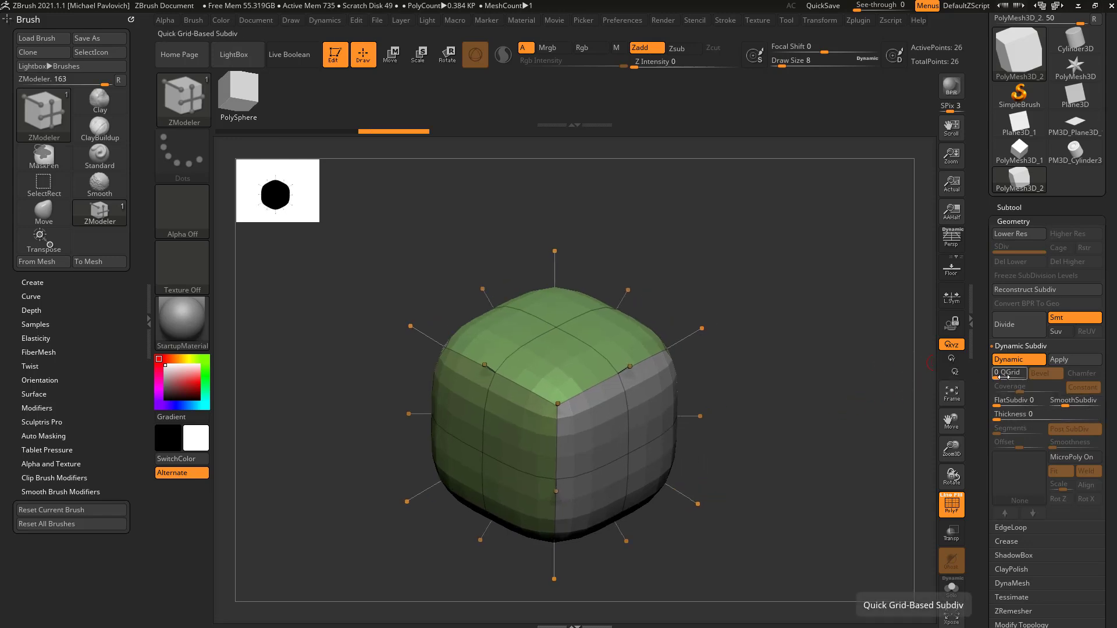
# Set SmoothSubdiv to 0 and QGrid to 7 for the cube, and hide the polyframe.
pyautogui.click(1051, 406)
pyautogui.click(1010, 377)
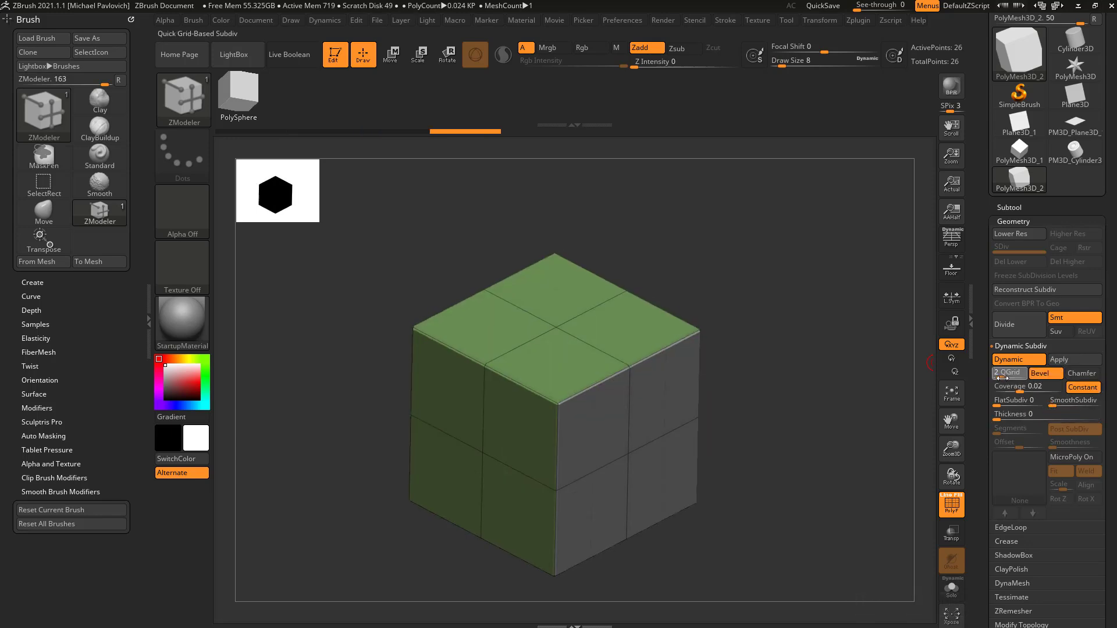
pyautogui.moveTo(1011, 379); pyautogui.dragTo(1009, 379)
pyautogui.click(950, 501)
pyautogui.moveTo(898, 486); pyautogui.dragTo(909, 453, button='right')
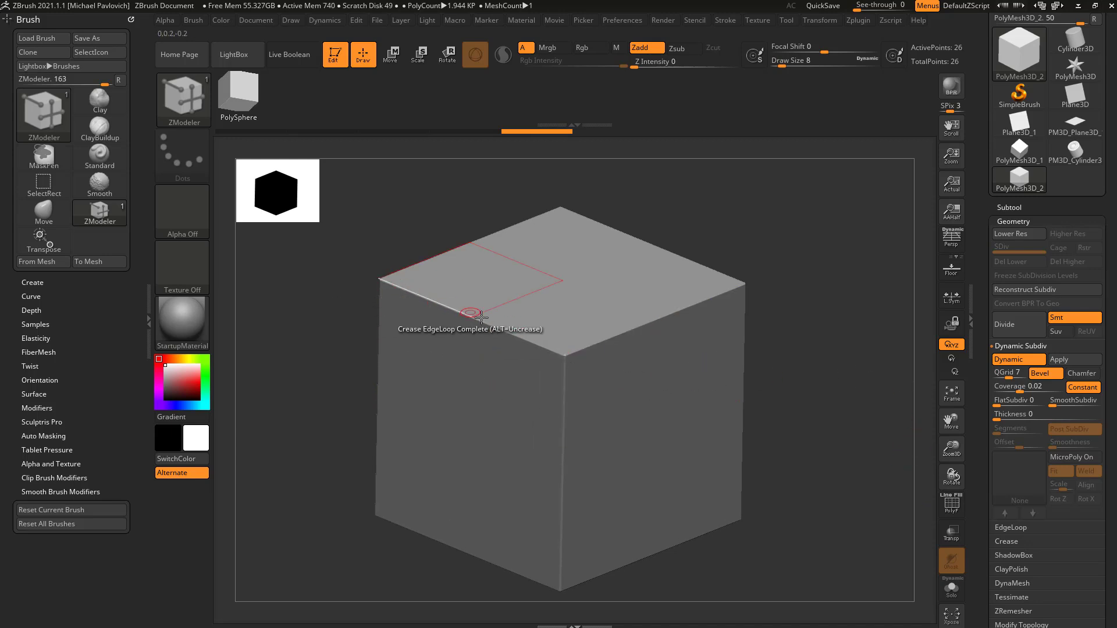
pyautogui.moveTo(867, 367)
pyautogui.mouseDown(button='right')
pyautogui.moveTo(846, 381)
pyautogui.moveTo(867, 373)
pyautogui.mouseUp(button='right')
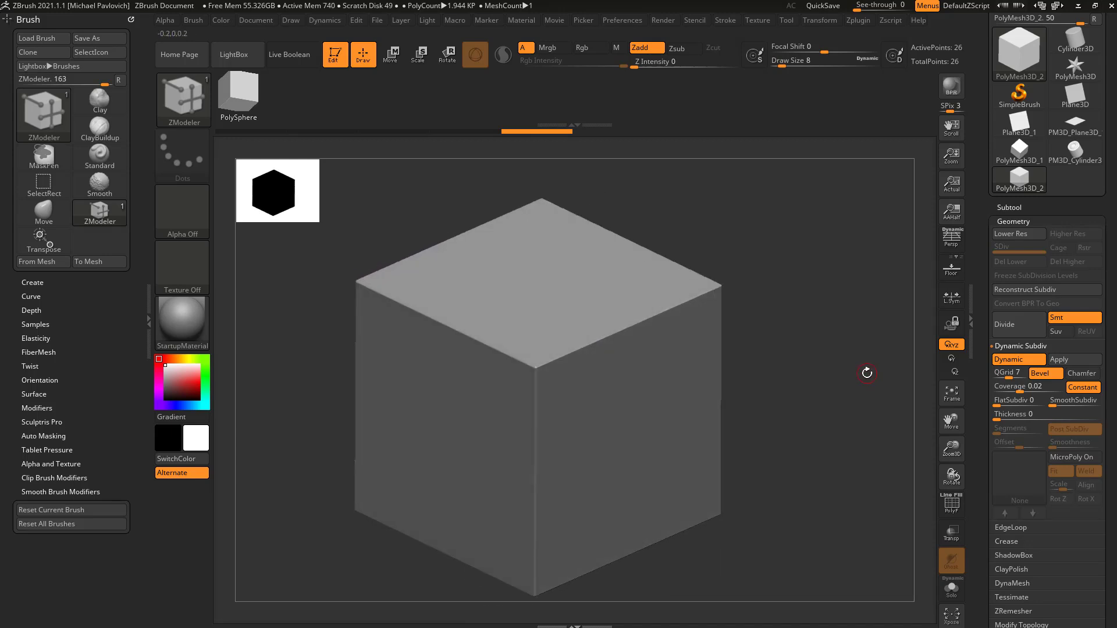
# Set QGrid to 8 with a Coverage of 0.17017 and switch its edge mode from Bevel to Chamfer.
pyautogui.moveTo(1023, 390)
pyautogui.mouseDown()
pyautogui.moveTo(1039, 391)
pyautogui.moveTo(1002, 377)
pyautogui.moveTo(1038, 393)
pyautogui.mouseUp()
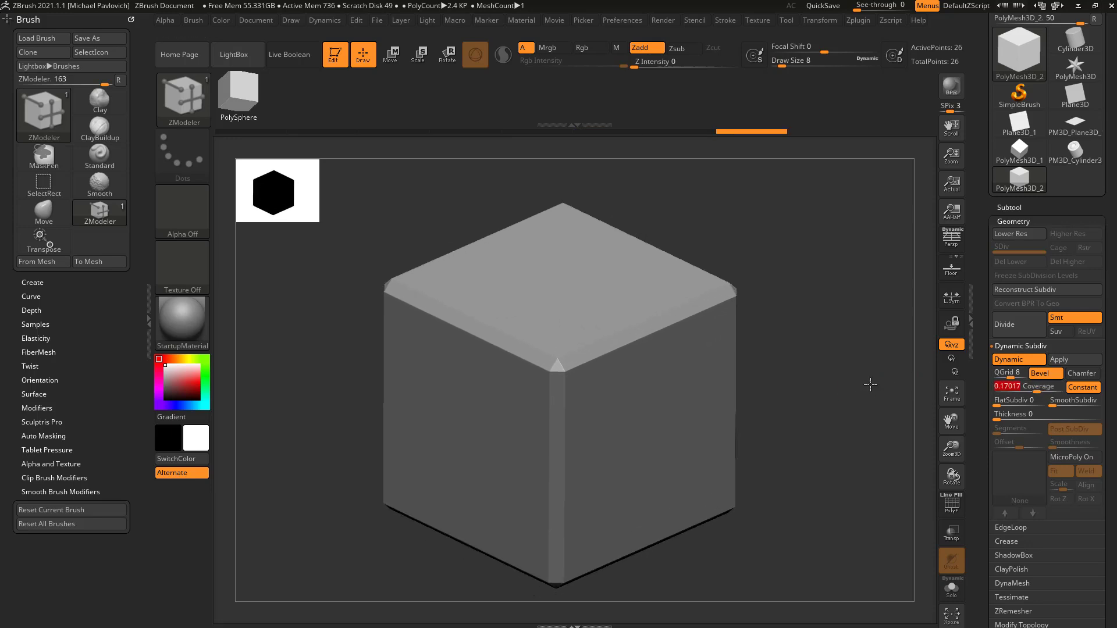
pyautogui.click(1076, 376)
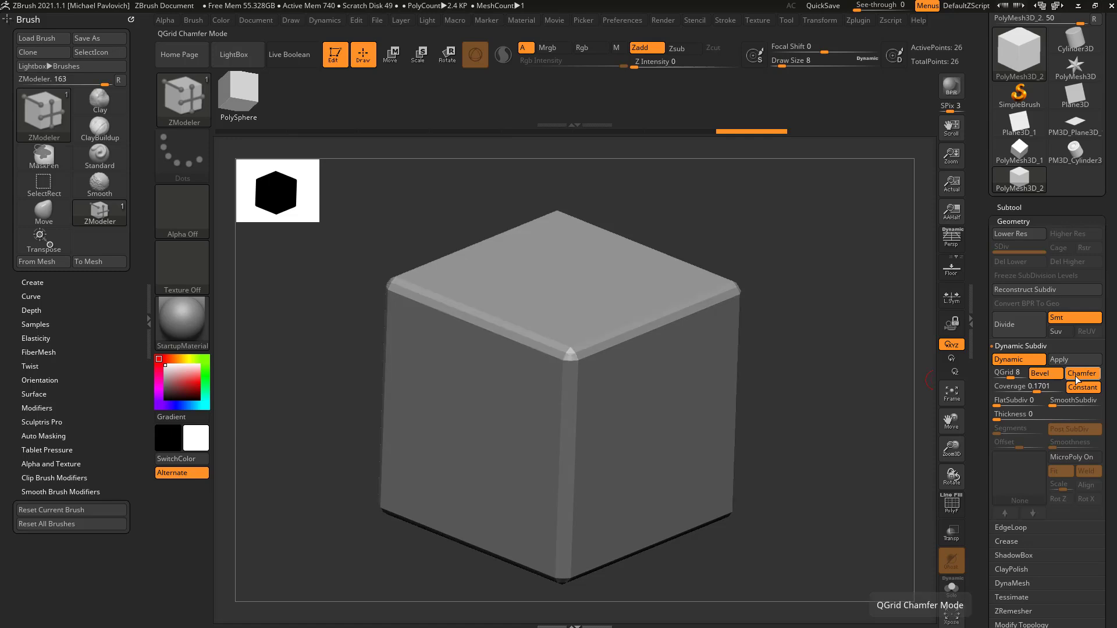
pyautogui.click(1057, 377)
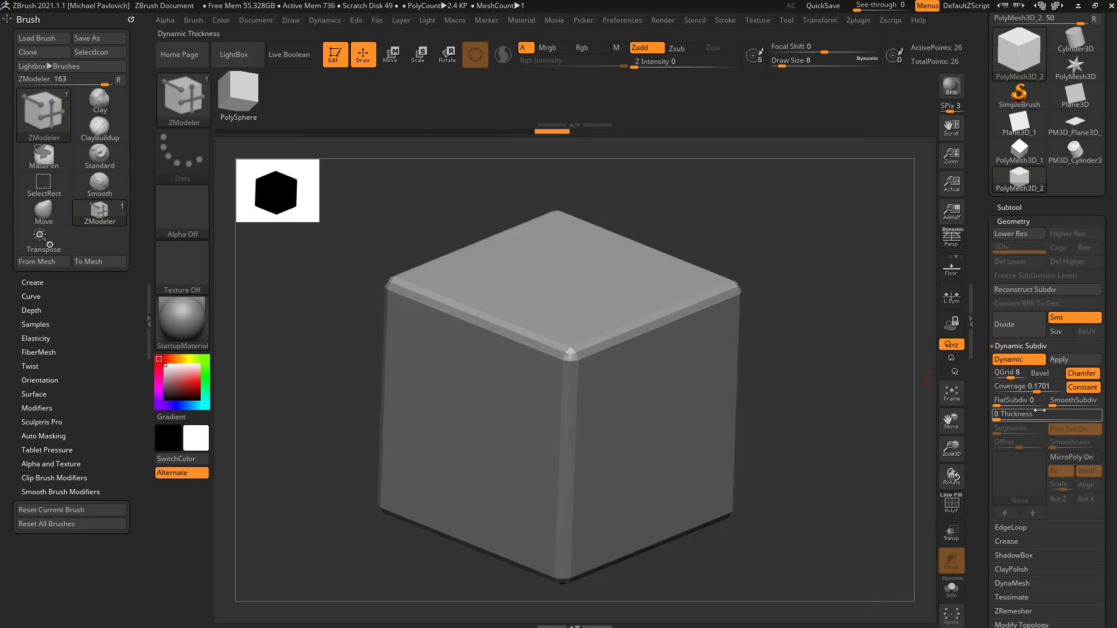
pyautogui.moveTo(912, 404); pyautogui.dragTo(890, 396)
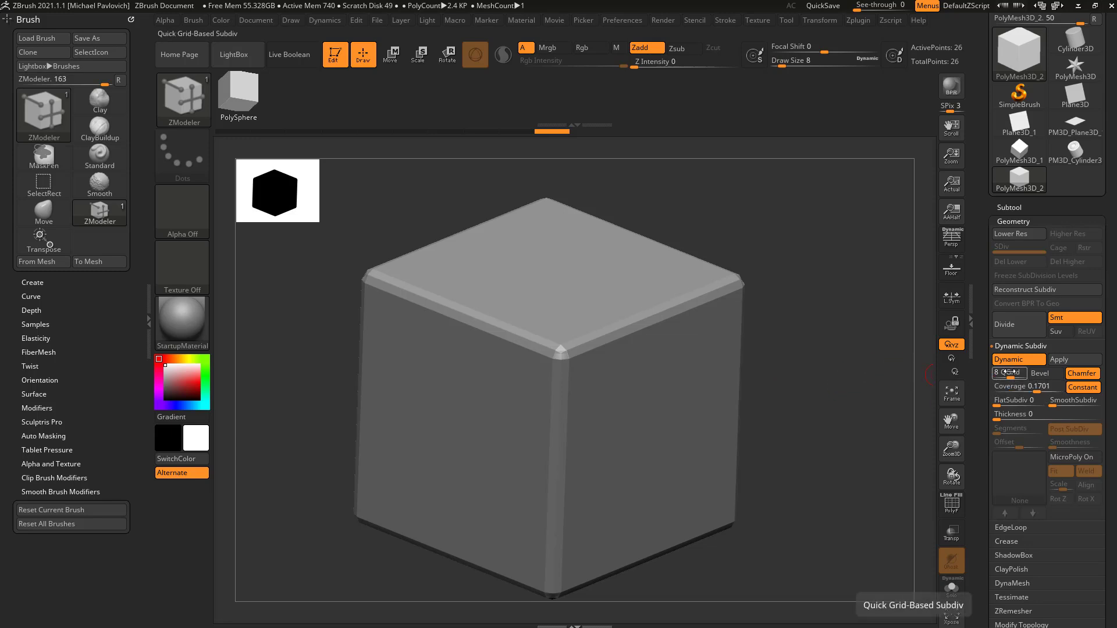
# Smooth the chamfered cube with SmoothSubdiv 1, and set QGrid to 12 and Coverage to 0.1116.
pyautogui.click(1057, 401)
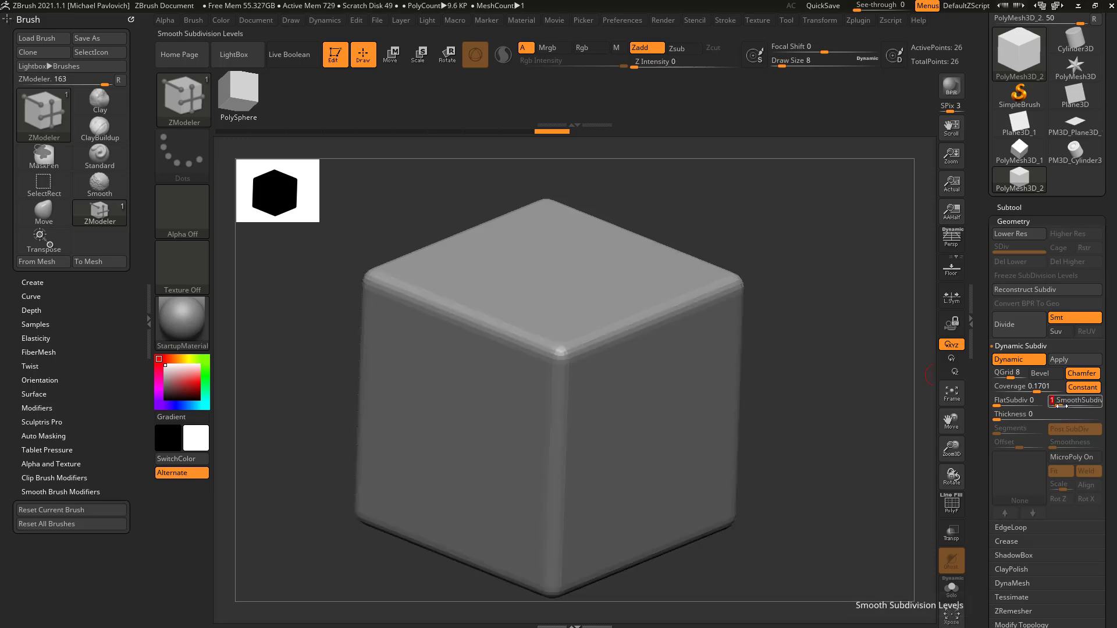
pyautogui.moveTo(1011, 375); pyautogui.dragTo(1033, 388)
pyautogui.keyDown('ctrl'); pyautogui.moveTo(838, 491); pyautogui.dragTo(872, 442, button='right'); pyautogui.keyUp('ctrl')
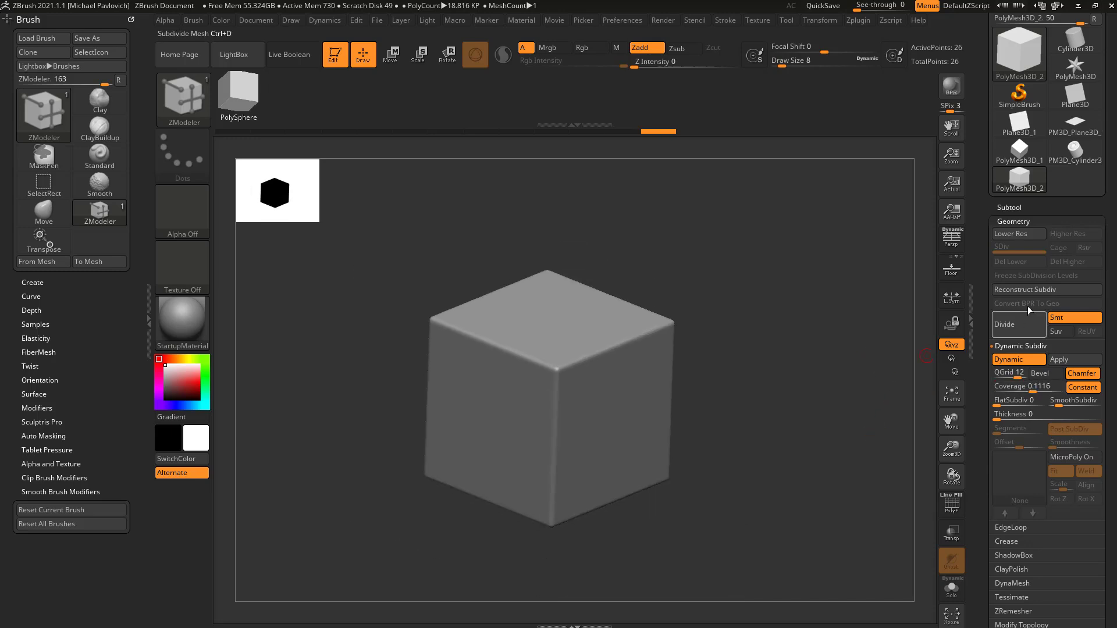
pyautogui.moveTo(851, 426); pyautogui.dragTo(853, 431)
pyautogui.moveTo(927, 377)
pyautogui.mouseDown()
pyautogui.moveTo(868, 394)
pyautogui.moveTo(821, 342)
pyautogui.moveTo(831, 380)
pyautogui.mouseUp()
# Turn off Dynamic Subdiv and show the polyframe on the cube.
pyautogui.hotkey('shift', 'd')
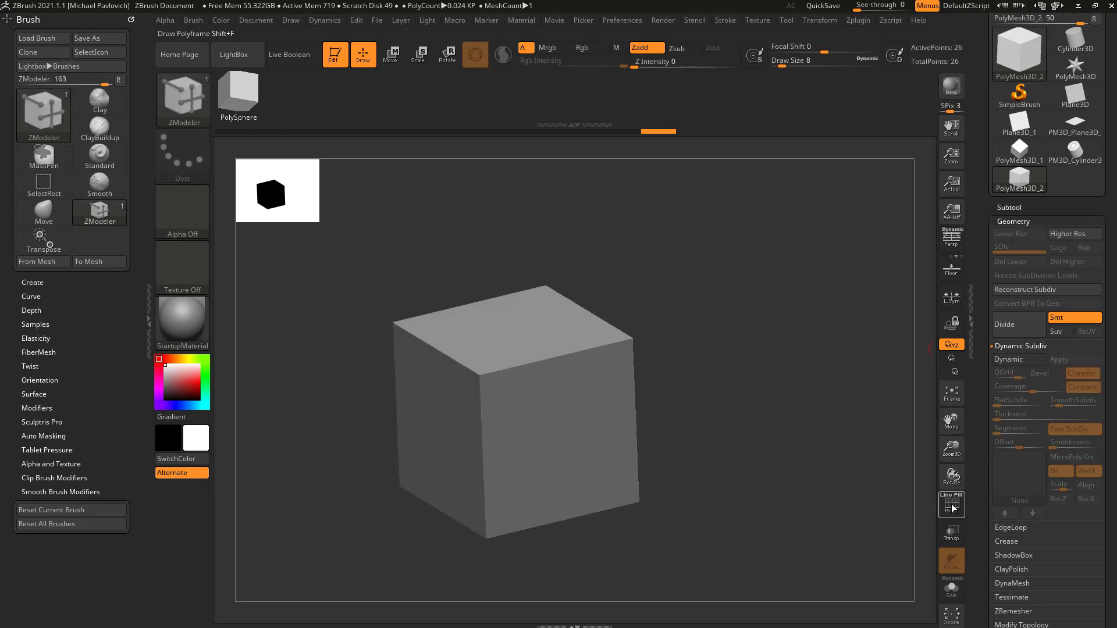
pyautogui.click(951, 503)
pyautogui.moveTo(872, 448); pyautogui.dragTo(873, 435)
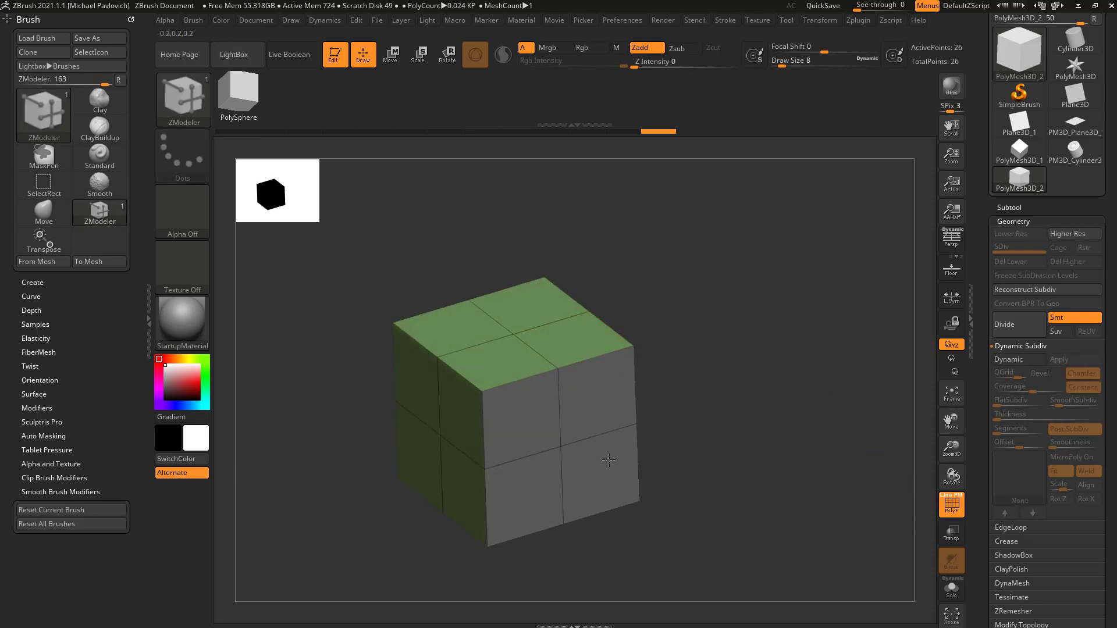
# Try extruding individual faces of the multi-polygroup cube with QMesh and undo the attempts.
pyautogui.keyDown('alt'); pyautogui.moveTo(584, 344); pyautogui.dragTo(611, 424); pyautogui.keyUp('alt')
pyautogui.moveTo(599, 383); pyautogui.dragTo(756, 386)
pyautogui.hotkey('ctrl', 'z')
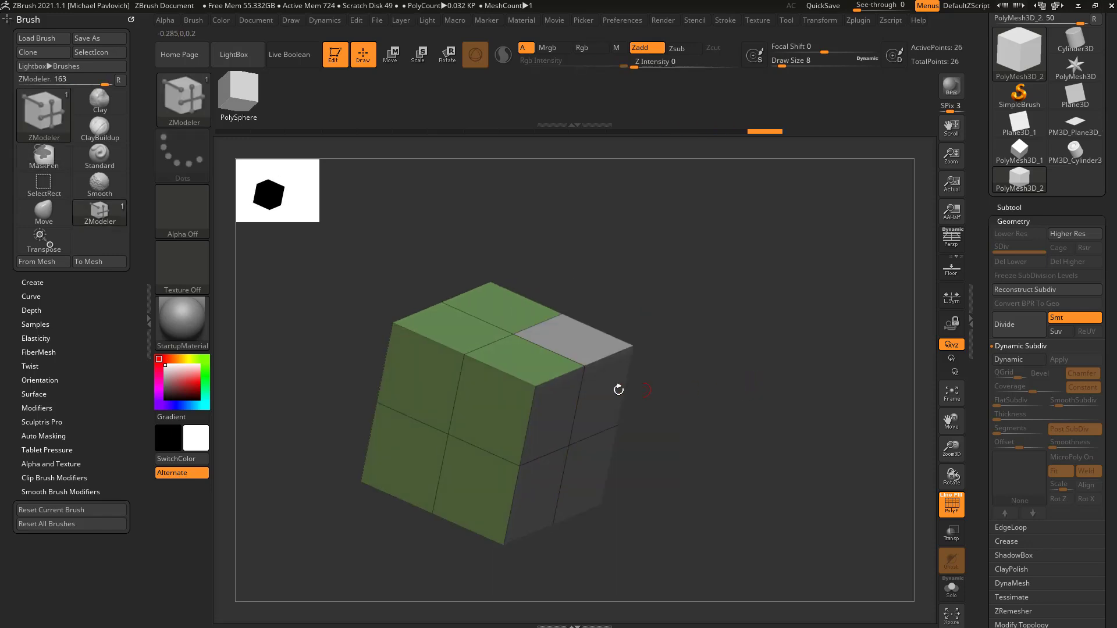
pyautogui.moveTo(681, 372); pyautogui.dragTo(647, 372)
pyautogui.moveTo(586, 339); pyautogui.dragTo(646, 339)
pyautogui.hotkey('ctrl', 'z')
# Merge the whole cube into a single polygroup and extrude stepped blocks symmetrically from its faces with QMesh.
pyautogui.hotkey('ctrl', 'w')
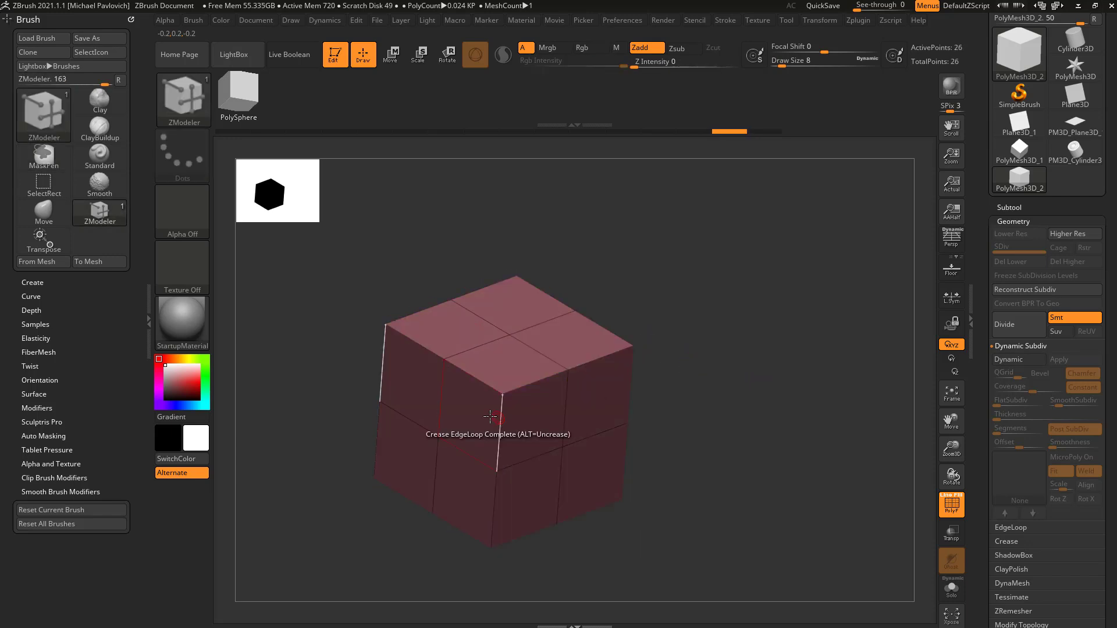
pyautogui.moveTo(598, 395); pyautogui.dragTo(711, 459)
pyautogui.moveTo(635, 393); pyautogui.dragTo(649, 346)
pyautogui.moveTo(649, 411)
pyautogui.mouseDown()
pyautogui.moveTo(681, 416)
pyautogui.moveTo(636, 396)
pyautogui.mouseUp()
pyautogui.moveTo(528, 410); pyautogui.dragTo(506, 419)
pyautogui.moveTo(781, 392); pyautogui.dragTo(813, 402)
pyautogui.moveTo(879, 390); pyautogui.dragTo(848, 388)
# Turn on Dynamic Subdiv without the polyframe and extrude more stepped blocks and front arms from both ends with QMesh.
pyautogui.press('d')
pyautogui.hotkey('shift', 'f')
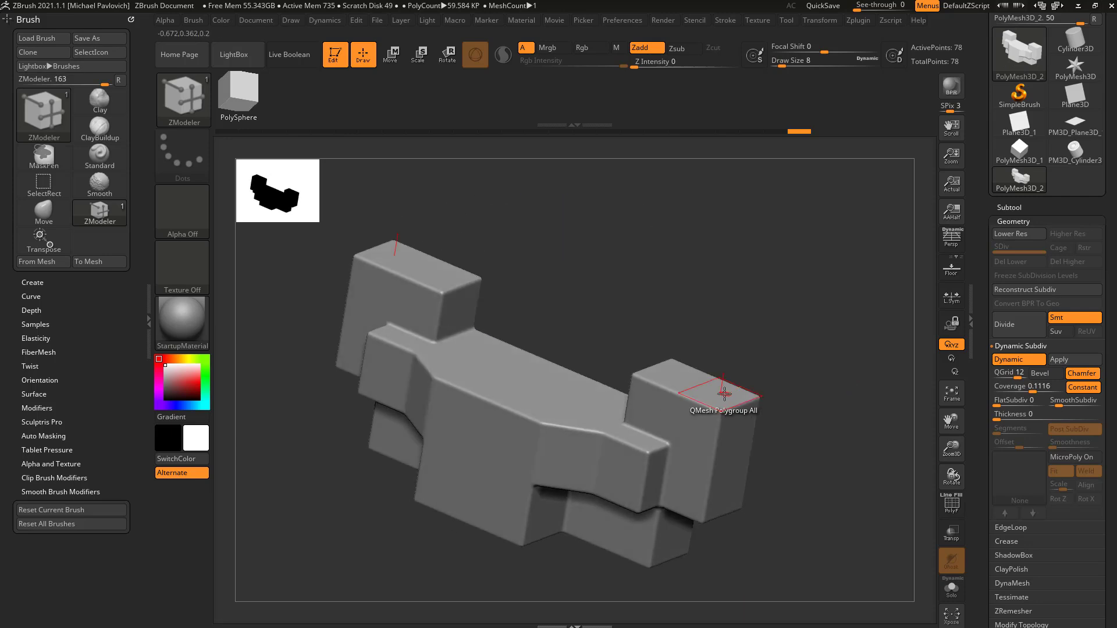
pyautogui.moveTo(721, 394); pyautogui.dragTo(753, 349)
pyautogui.moveTo(735, 401); pyautogui.dragTo(784, 394)
pyautogui.moveTo(850, 396); pyautogui.dragTo(800, 407)
pyautogui.moveTo(669, 425); pyautogui.dragTo(579, 439)
pyautogui.moveTo(855, 396)
pyautogui.mouseDown()
pyautogui.moveTo(876, 397)
pyautogui.moveTo(884, 423)
pyautogui.moveTo(771, 350)
pyautogui.mouseUp()
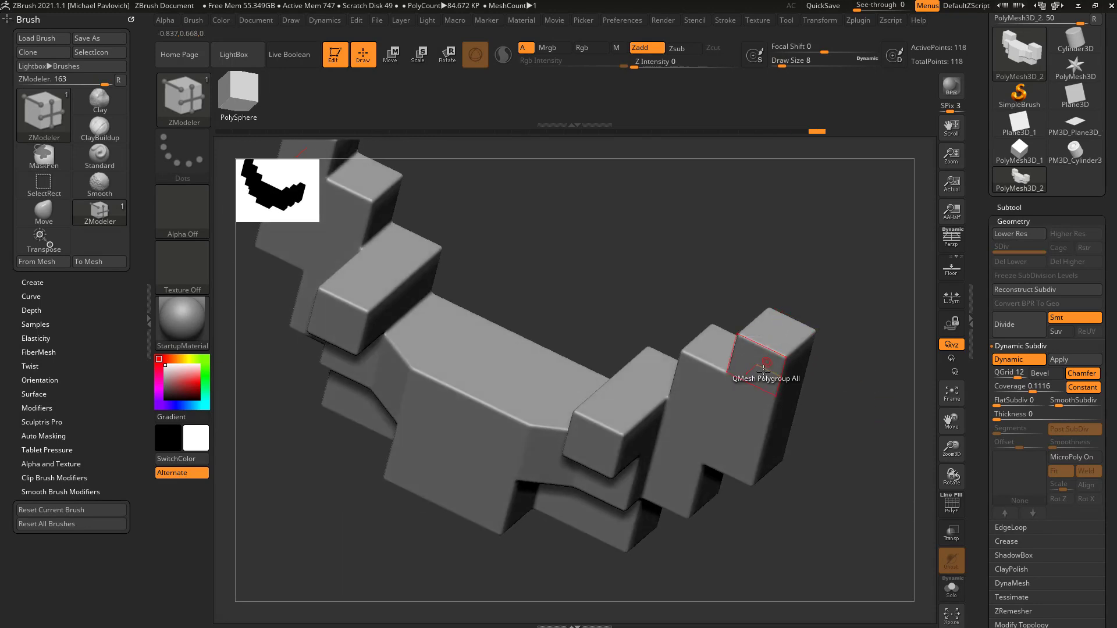
pyautogui.moveTo(749, 409); pyautogui.dragTo(726, 430)
pyautogui.moveTo(827, 445); pyautogui.dragTo(846, 384)
# Check the extruded blocks with the polyframe shown and undo the last QMesh extrusion.
pyautogui.click(951, 502)
pyautogui.moveTo(883, 457); pyautogui.dragTo(813, 385)
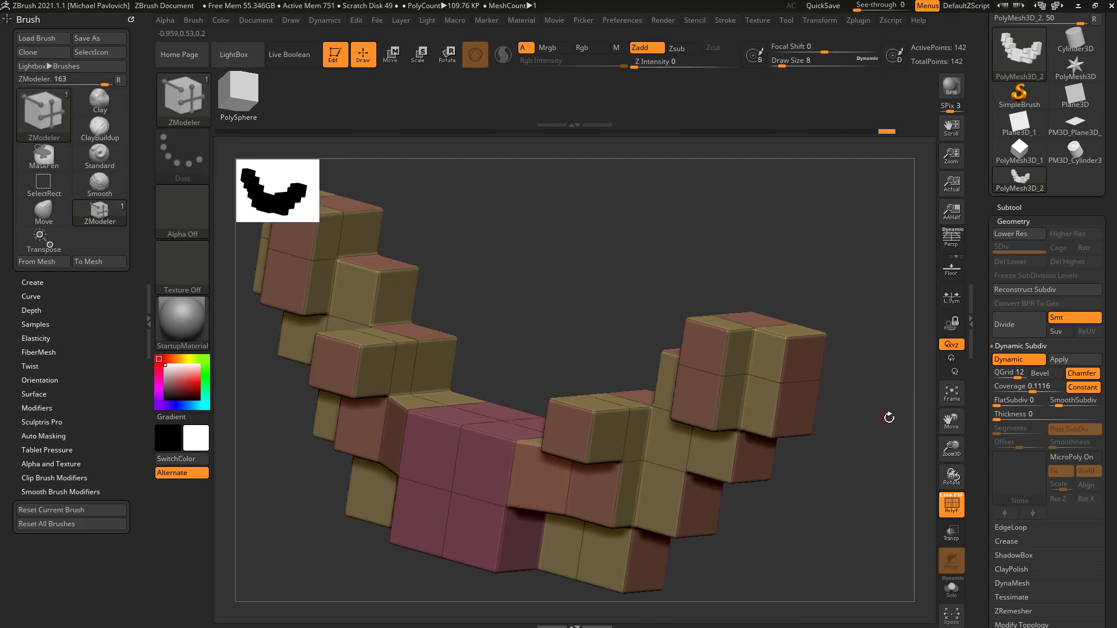
pyautogui.hotkey('ctrl', 'z')
pyautogui.hotkey('shift', 'f')
# Rework the faces between the two front arms with QMesh, undoing one pull and recessing the middle section.
pyautogui.moveTo(897, 461); pyautogui.dragTo(701, 400)
pyautogui.click(593, 418)
pyautogui.moveTo(588, 407); pyautogui.dragTo(512, 381)
pyautogui.hotkey('ctrl', 'z')
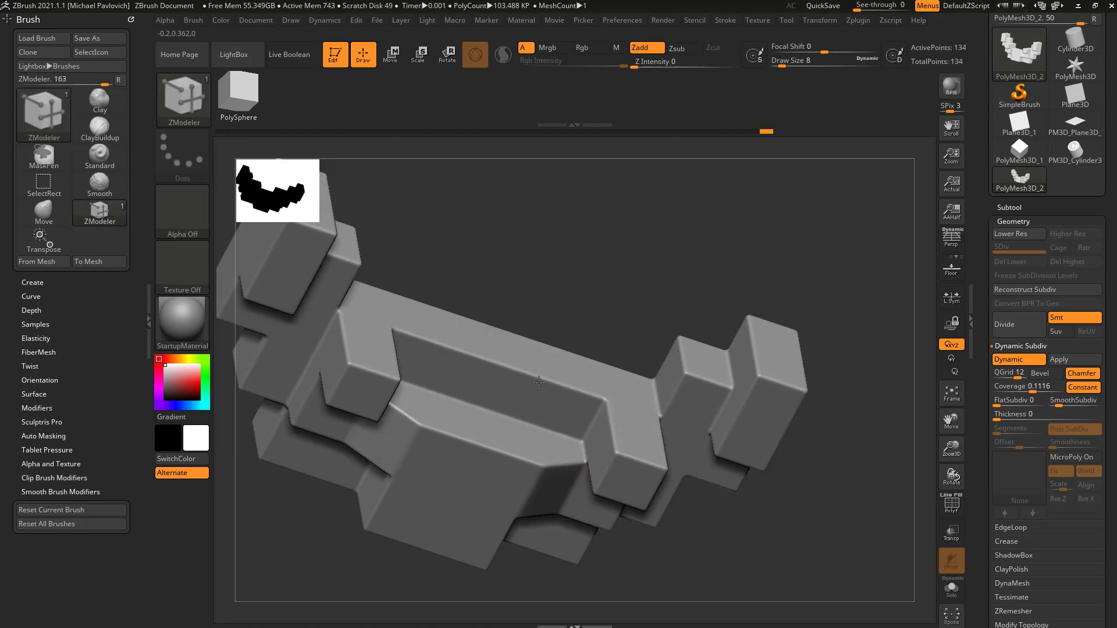
pyautogui.moveTo(844, 403); pyautogui.dragTo(780, 403)
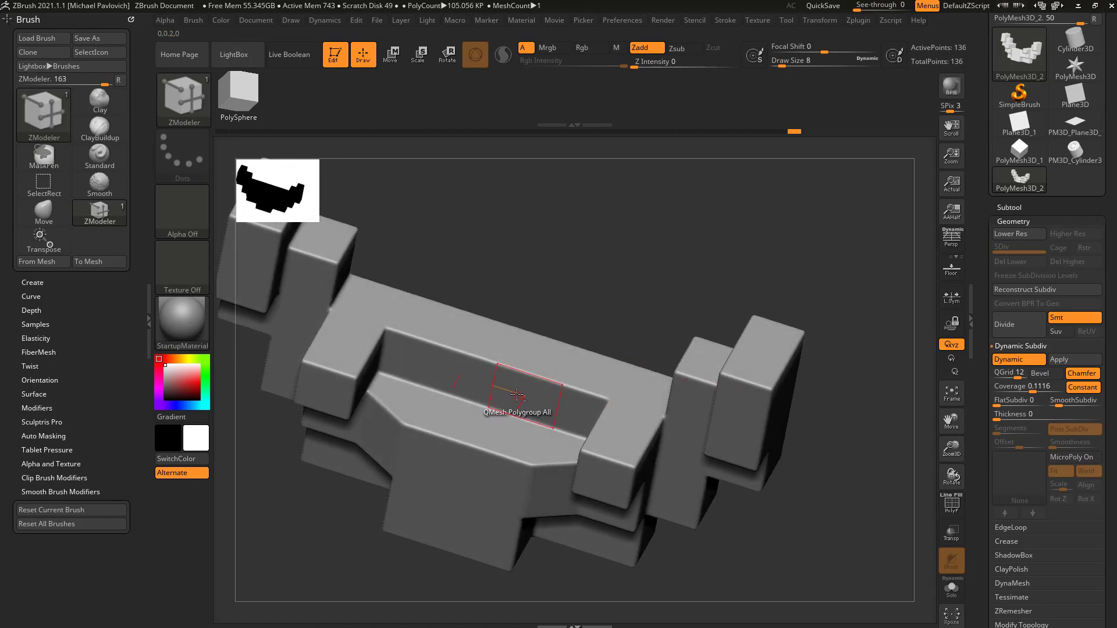
pyautogui.moveTo(524, 394); pyautogui.dragTo(499, 430)
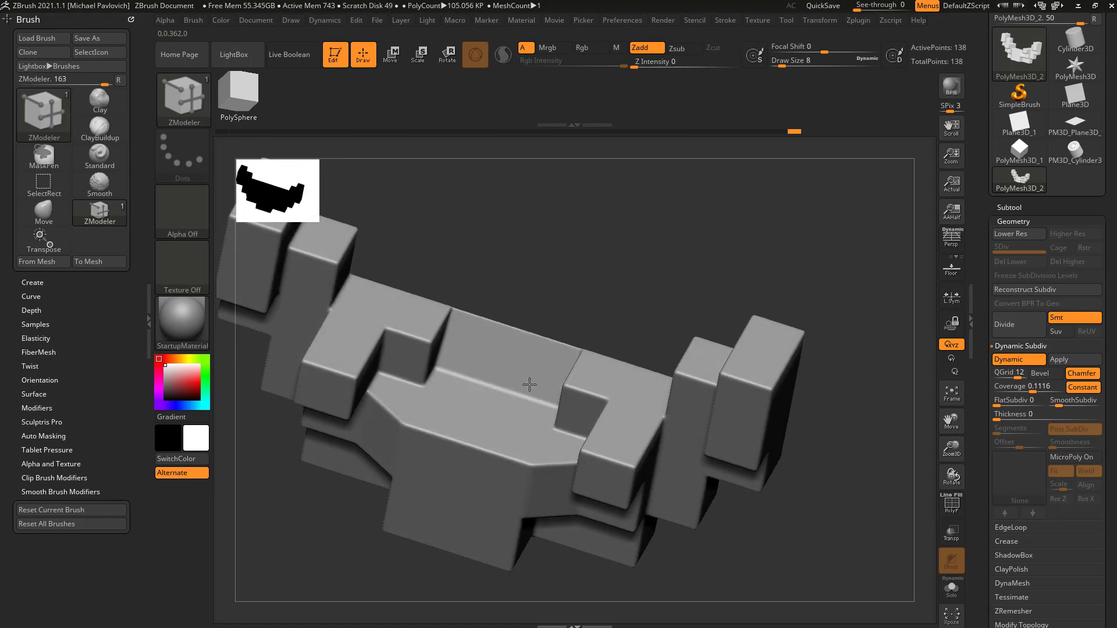
pyautogui.moveTo(850, 433)
pyautogui.mouseDown()
pyautogui.moveTo(860, 408)
pyautogui.moveTo(855, 420)
pyautogui.mouseUp()
# Compare the low-resolution mesh and its polygroups with the Dynamic Subdiv result, toggling the polyframe.
pyautogui.hotkey('shift', 'd')
pyautogui.click(950, 504)
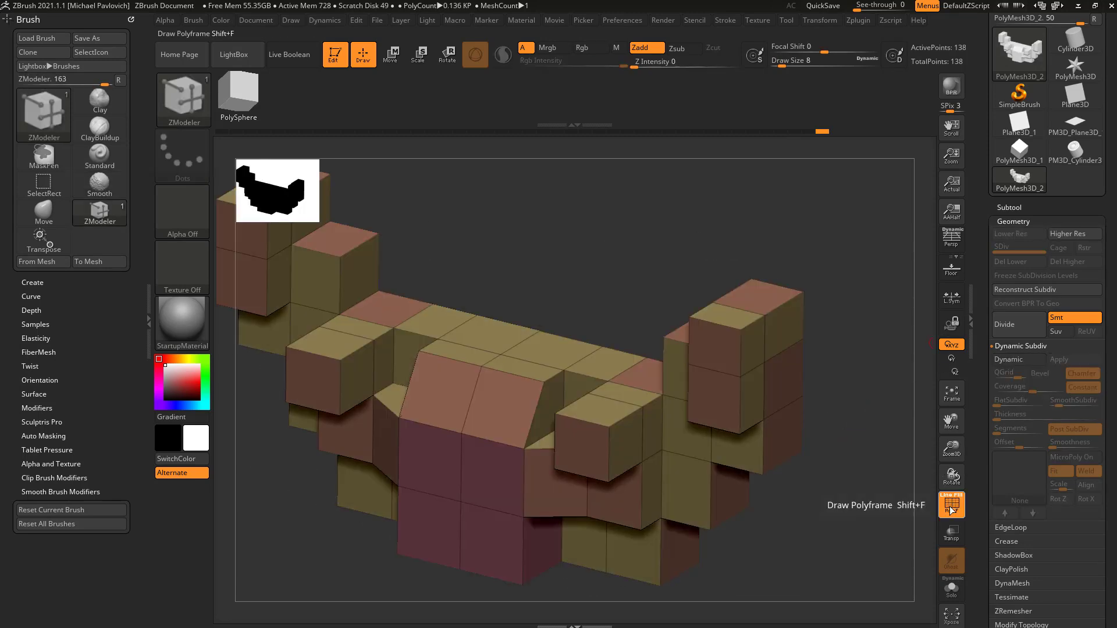
pyautogui.press('d')
pyautogui.click(950, 505)
pyautogui.moveTo(911, 487); pyautogui.dragTo(877, 396)
pyautogui.hotkey('shift', 'f')
pyautogui.hotkey('shift', 'd')
# Set the ZModeler polygon action to Delete and remove the top face on each side of the central block.
pyautogui.press('space')
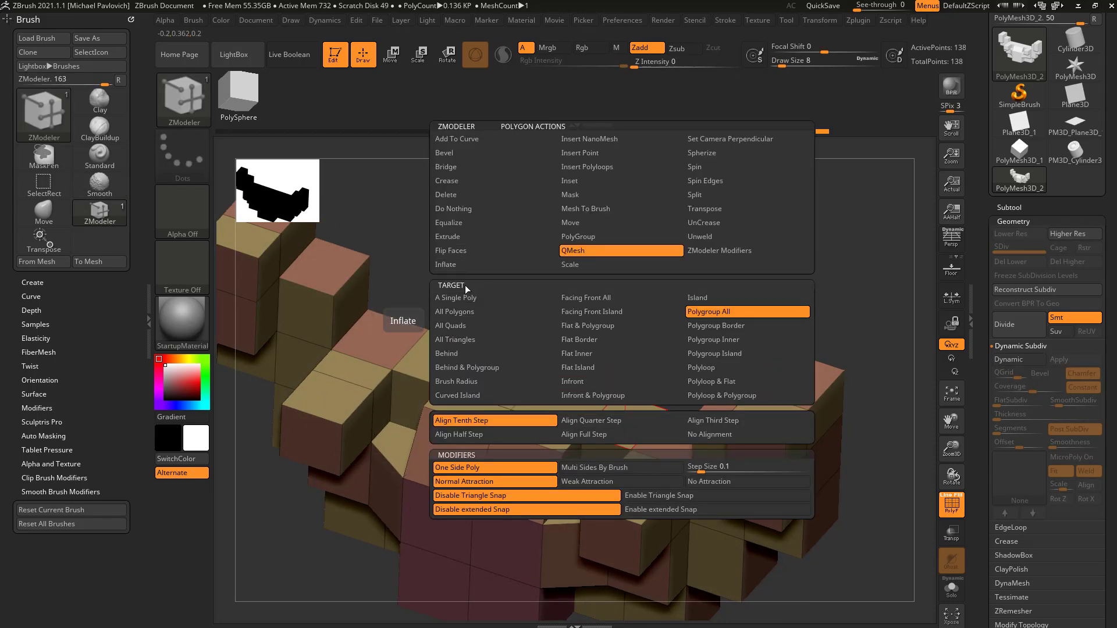
pyautogui.click(460, 195)
pyautogui.click(626, 422)
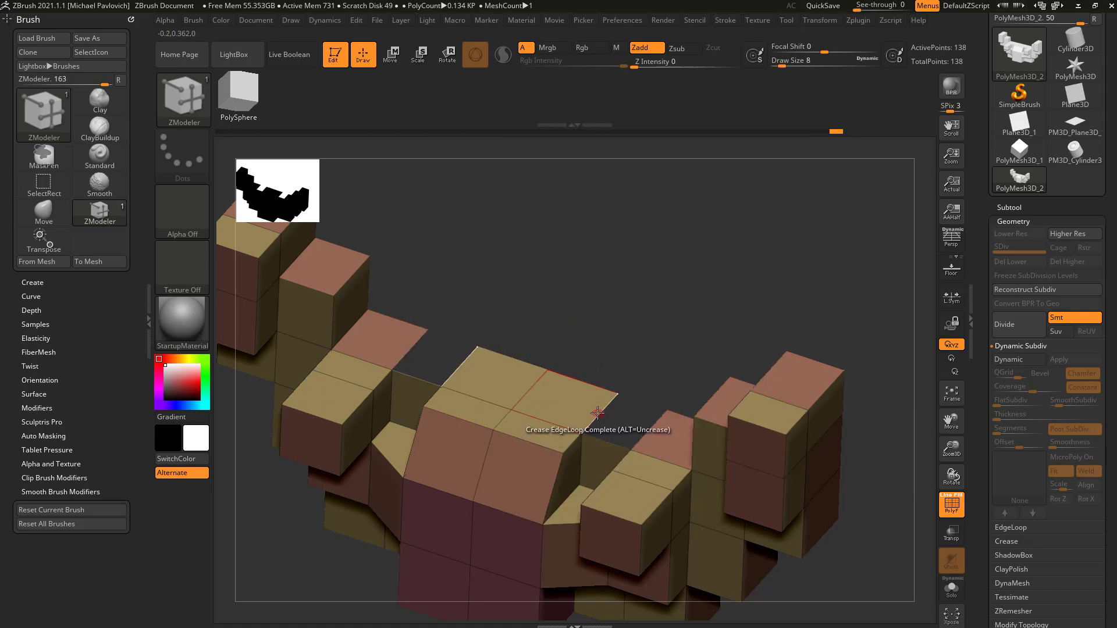
# Set the ZModeler edge action to Bridge with the Two Holes target and join the two openings with a curved arch.
pyautogui.press('space')
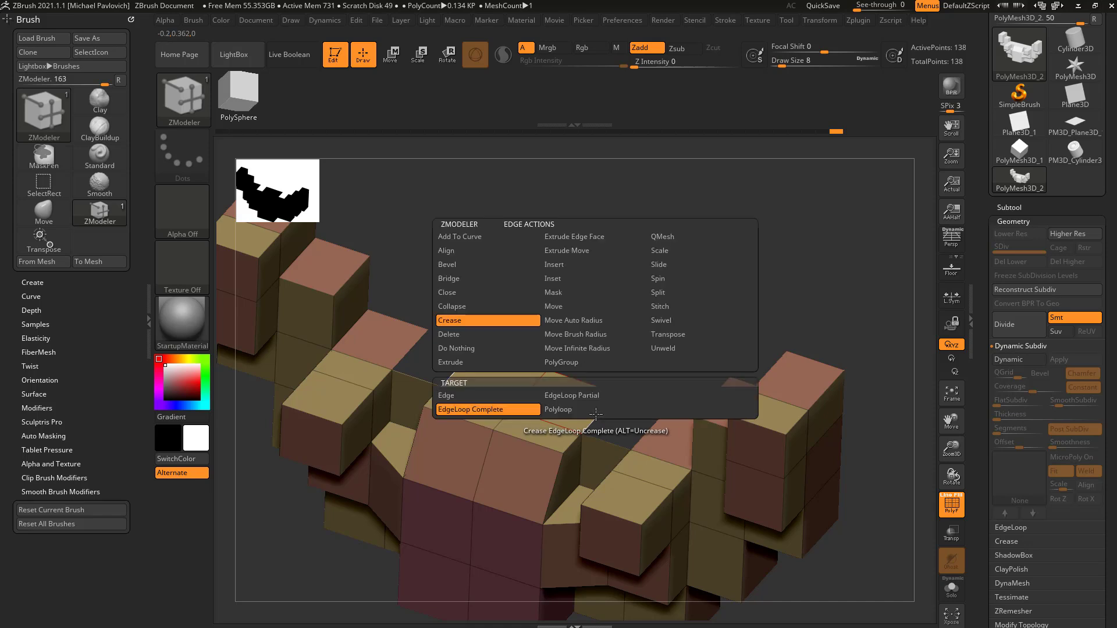
pyautogui.click(465, 279)
pyautogui.click(560, 396)
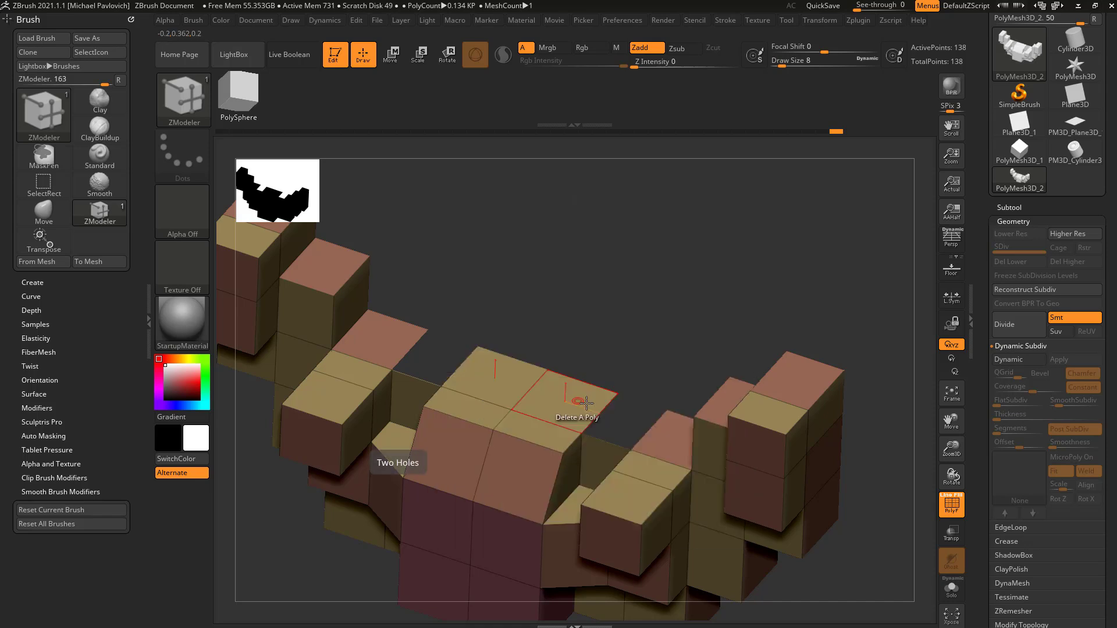
pyautogui.moveTo(458, 368); pyautogui.dragTo(588, 317)
pyautogui.moveTo(778, 281); pyautogui.dragTo(820, 271)
pyautogui.moveTo(845, 333); pyautogui.dragTo(867, 320)
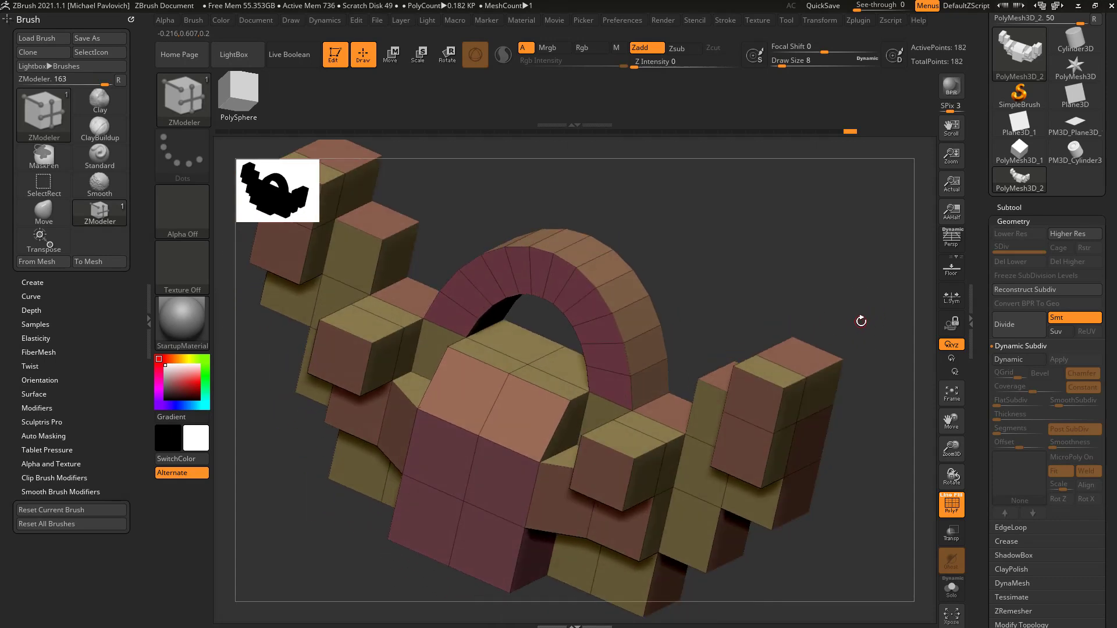
# Turn on Dynamic Subdiv, hide the polyframe and examine the chamfered arch and blocks from several angles.
pyautogui.press('d')
pyautogui.moveTo(857, 344)
pyautogui.mouseDown()
pyautogui.moveTo(895, 349)
pyautogui.moveTo(901, 363)
pyautogui.moveTo(865, 379)
pyautogui.moveTo(854, 360)
pyautogui.mouseUp()
pyautogui.click(951, 504)
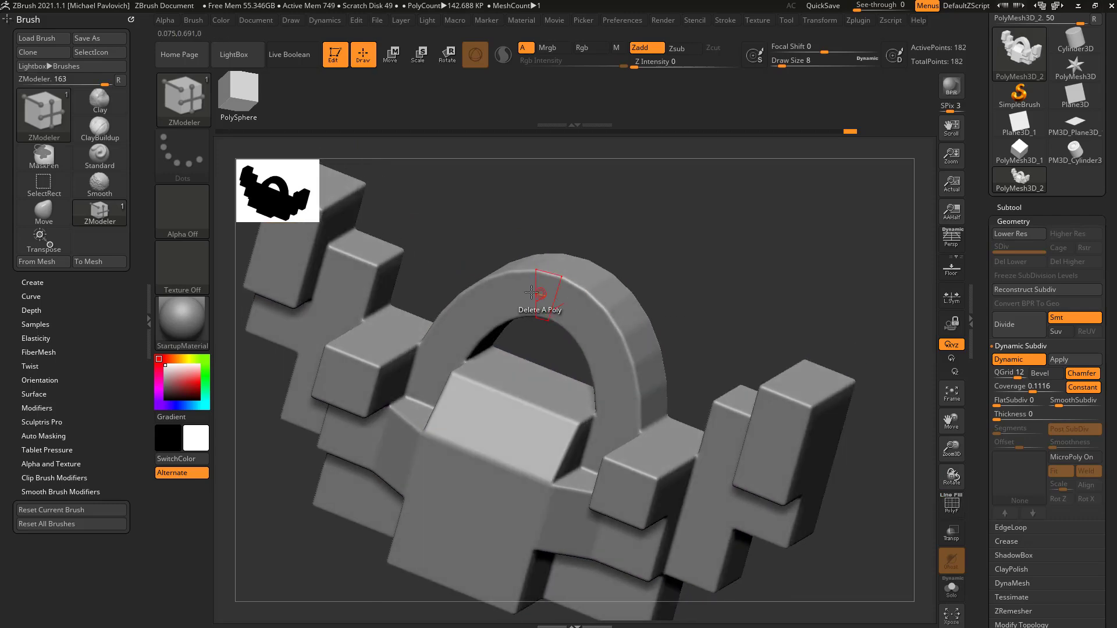
pyautogui.moveTo(713, 304); pyautogui.dragTo(511, 369)
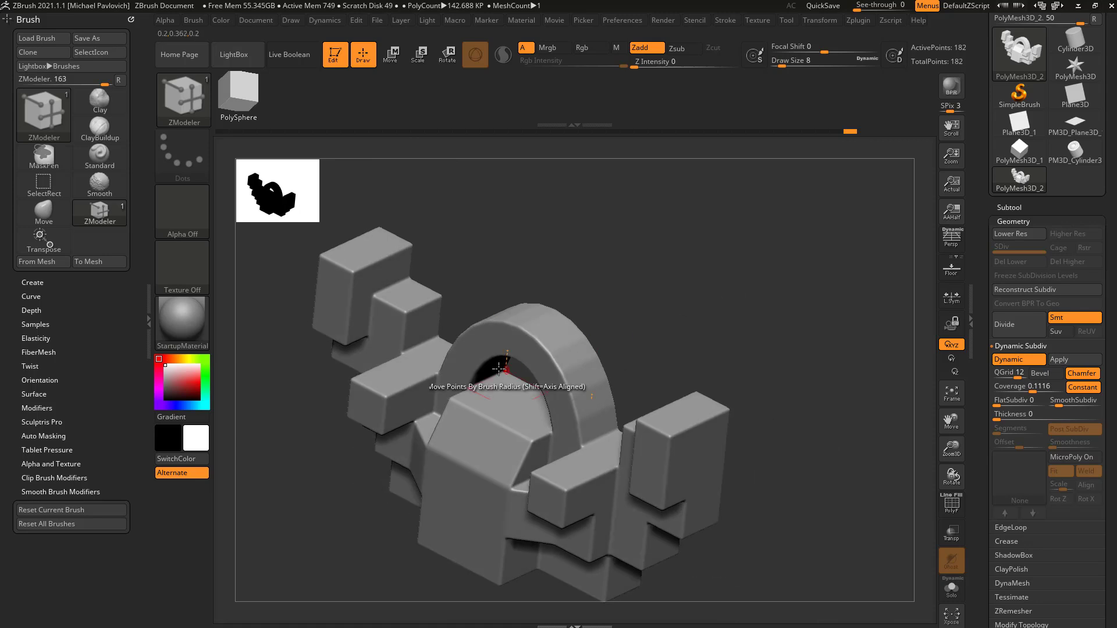
pyautogui.moveTo(652, 363); pyautogui.dragTo(756, 396)
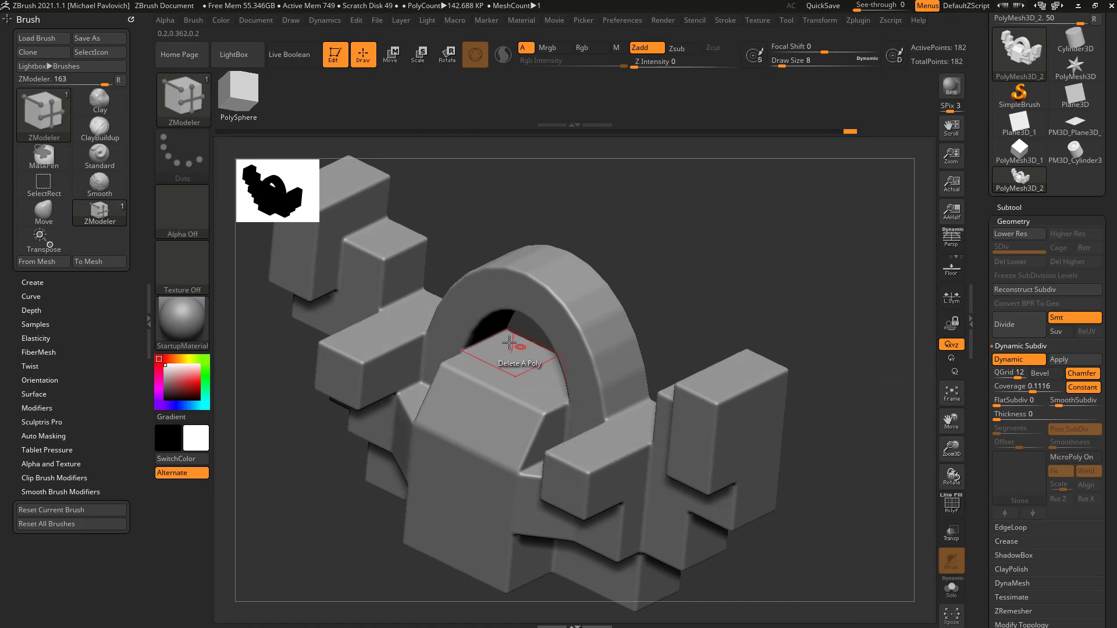
pyautogui.moveTo(632, 238); pyautogui.dragTo(831, 283)
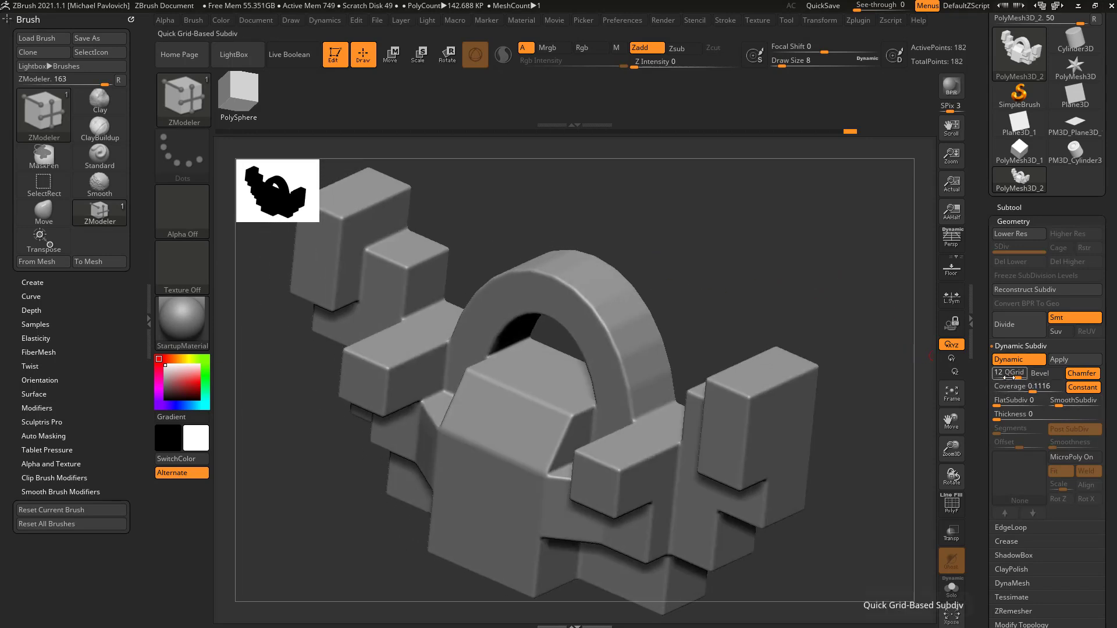
# Set QGrid to 0 with the polyframe shown and open the Crease settings.
pyautogui.moveTo(1007, 377); pyautogui.dragTo(989, 378)
pyautogui.hotkey('shift', 'f')
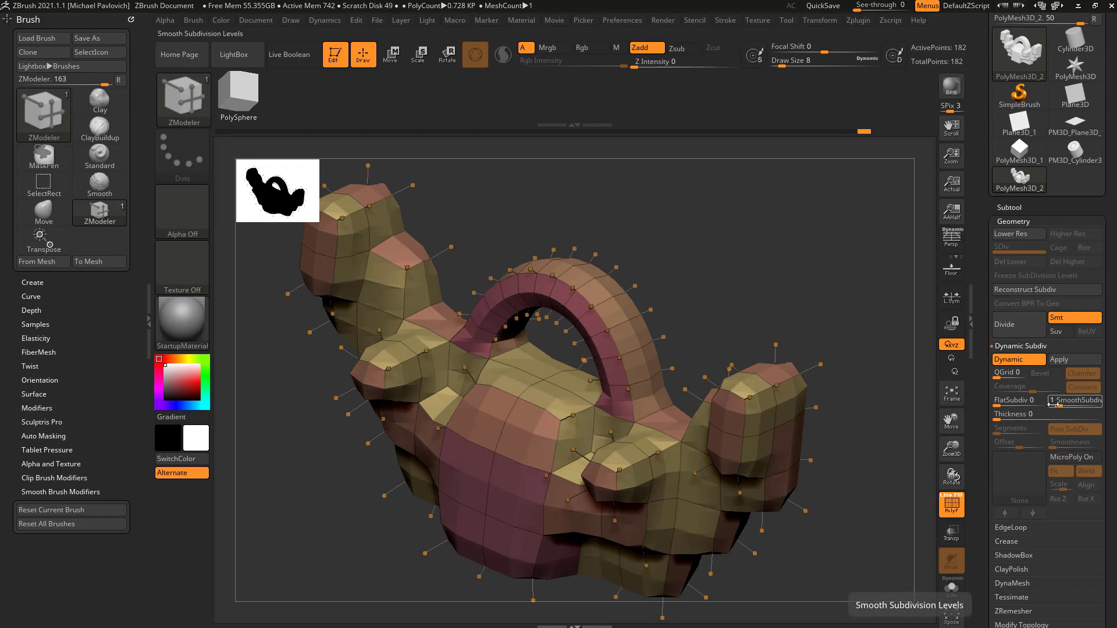
pyautogui.moveTo(835, 306); pyautogui.dragTo(861, 326)
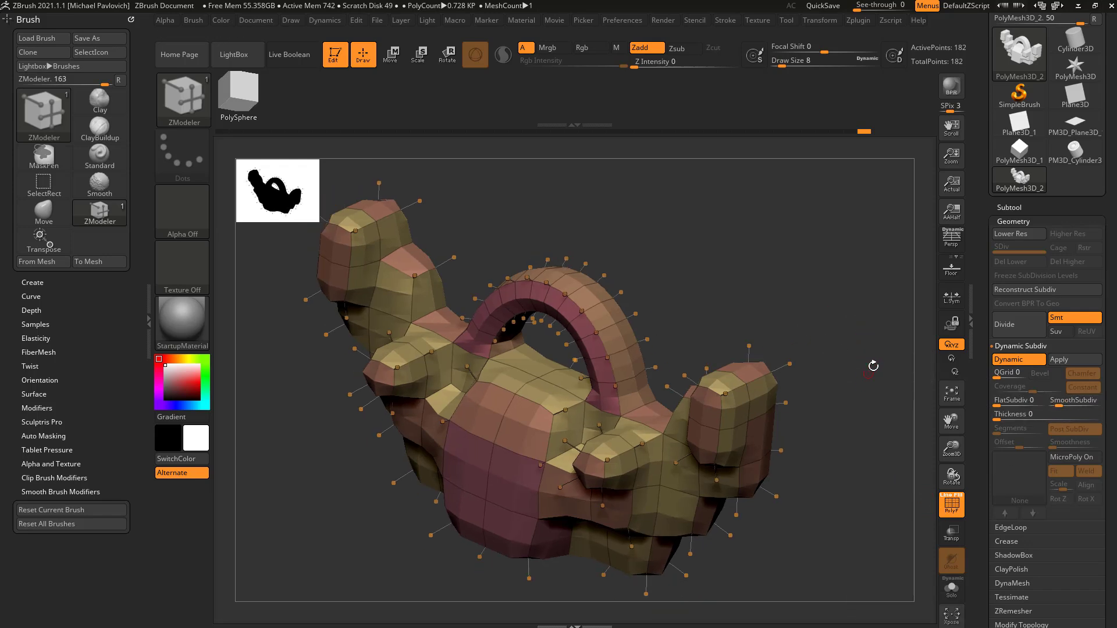
pyautogui.moveTo(980, 392); pyautogui.dragTo(998, 313)
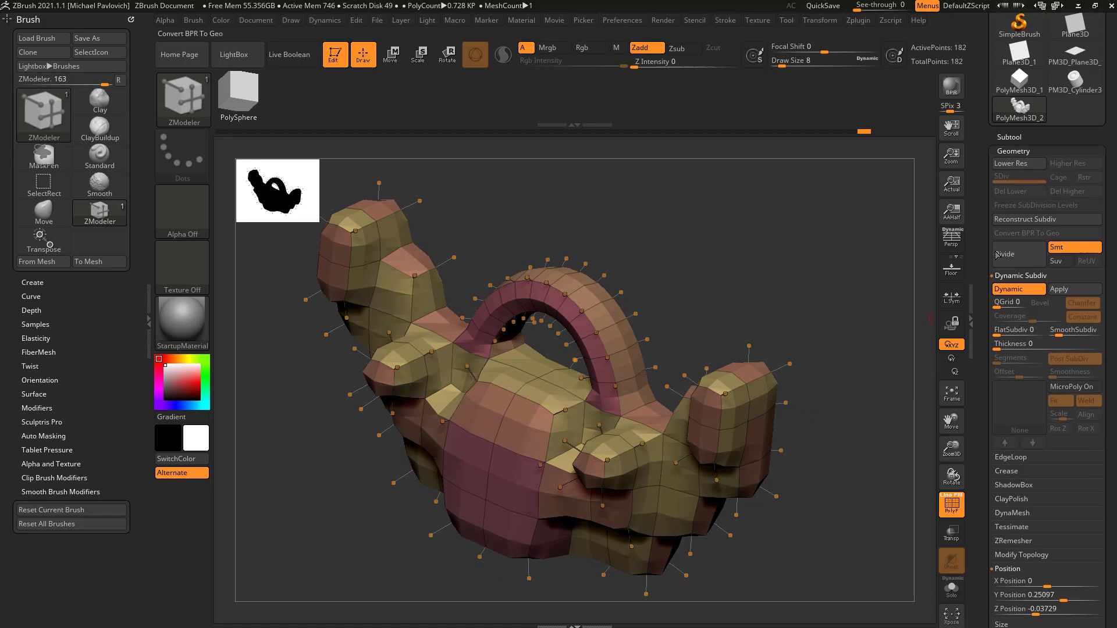
pyautogui.click(1011, 472)
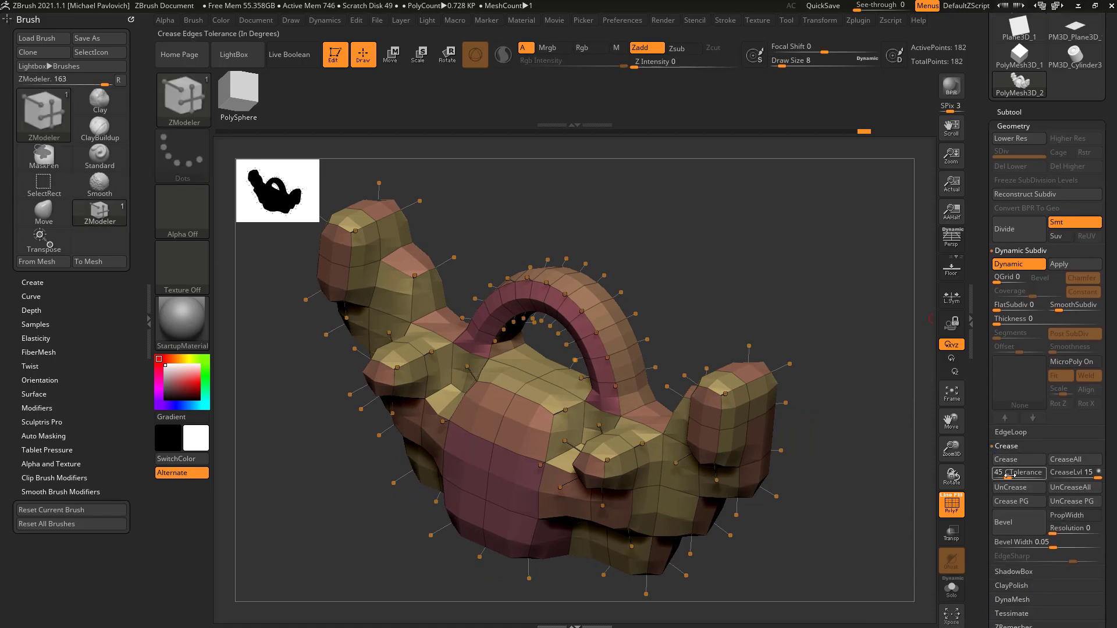
# Crease the block model's edges with a tolerance of 45 degrees, and reduce the crease tolerance to 22.
pyautogui.click(1006, 459)
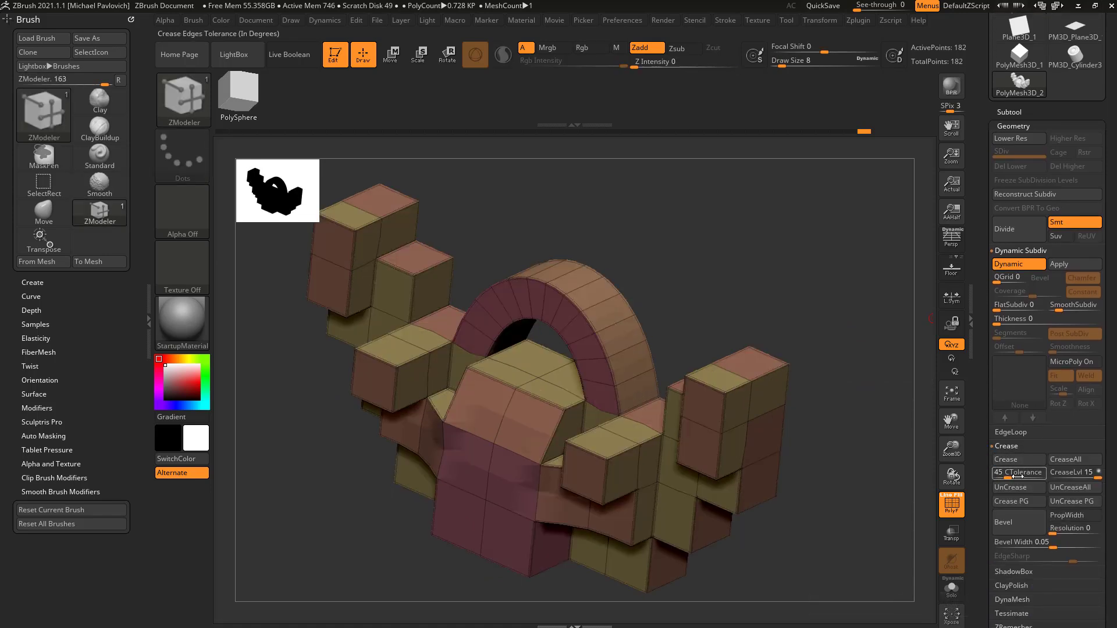
pyautogui.moveTo(836, 425)
pyautogui.keyDown('alt'); pyautogui.mouseDown()
pyautogui.moveTo(867, 434)
pyautogui.moveTo(809, 444)
pyautogui.moveTo(896, 431)
pyautogui.moveTo(865, 414)
pyautogui.moveTo(855, 434)
pyautogui.mouseUp(); pyautogui.keyUp('alt')
pyautogui.moveTo(854, 433); pyautogui.dragTo(558, 450, button='right')
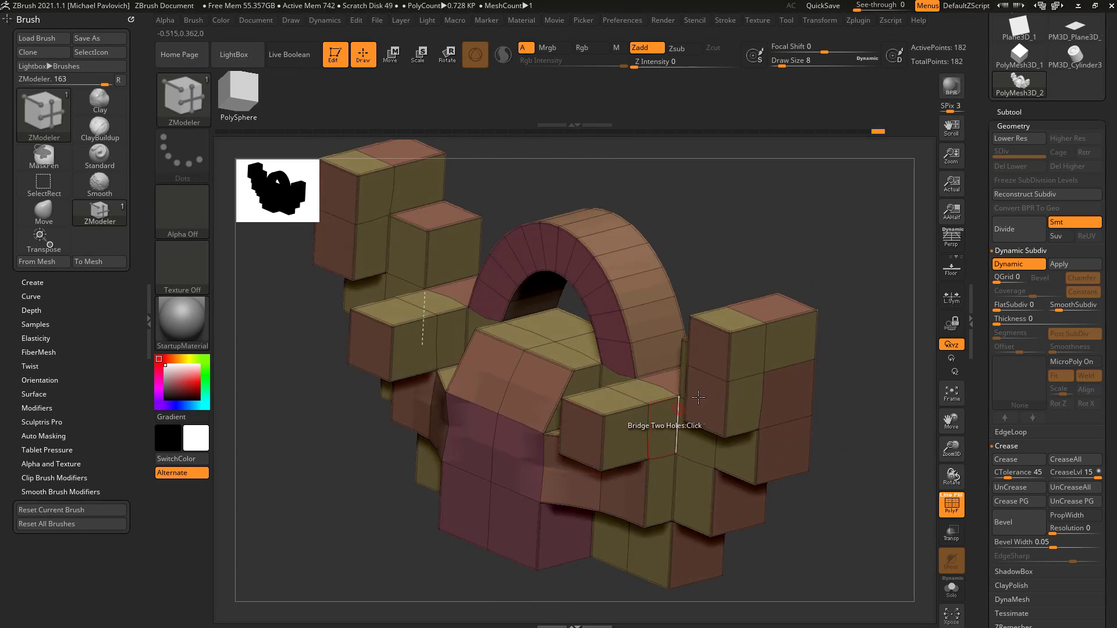
pyautogui.moveTo(1009, 477); pyautogui.dragTo(1001, 470)
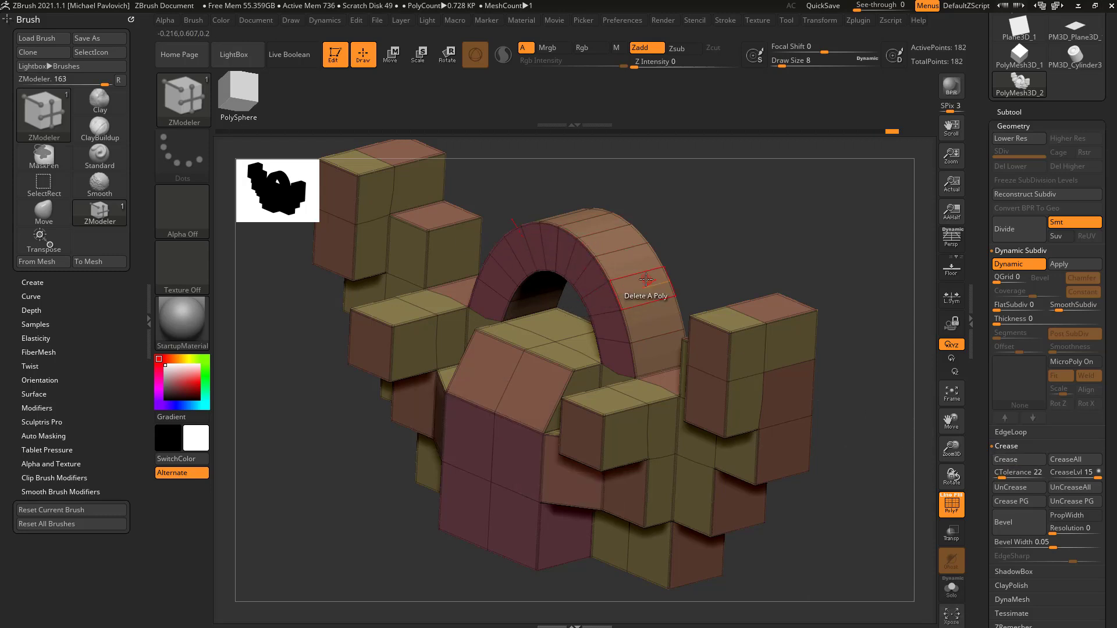
pyautogui.moveTo(767, 217); pyautogui.dragTo(506, 452)
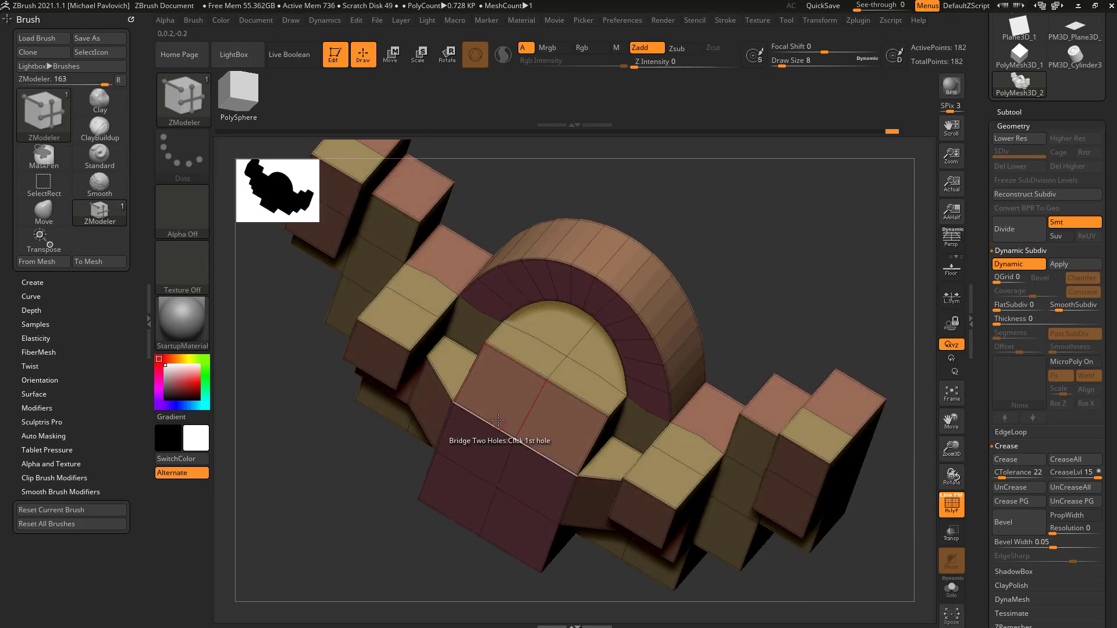
pyautogui.moveTo(814, 227); pyautogui.dragTo(767, 270)
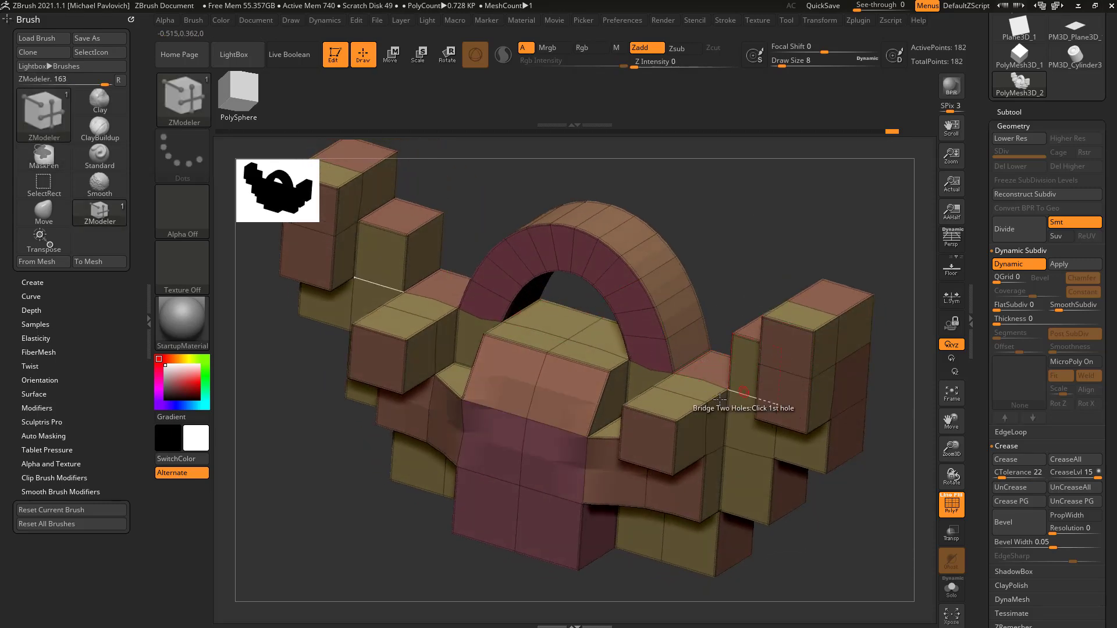
# Set the ZModeler edge action to Crease with the Edge target and crease the vertical corner edges of the central front block.
pyautogui.press('space')
pyautogui.press('space')
pyautogui.click(408, 320)
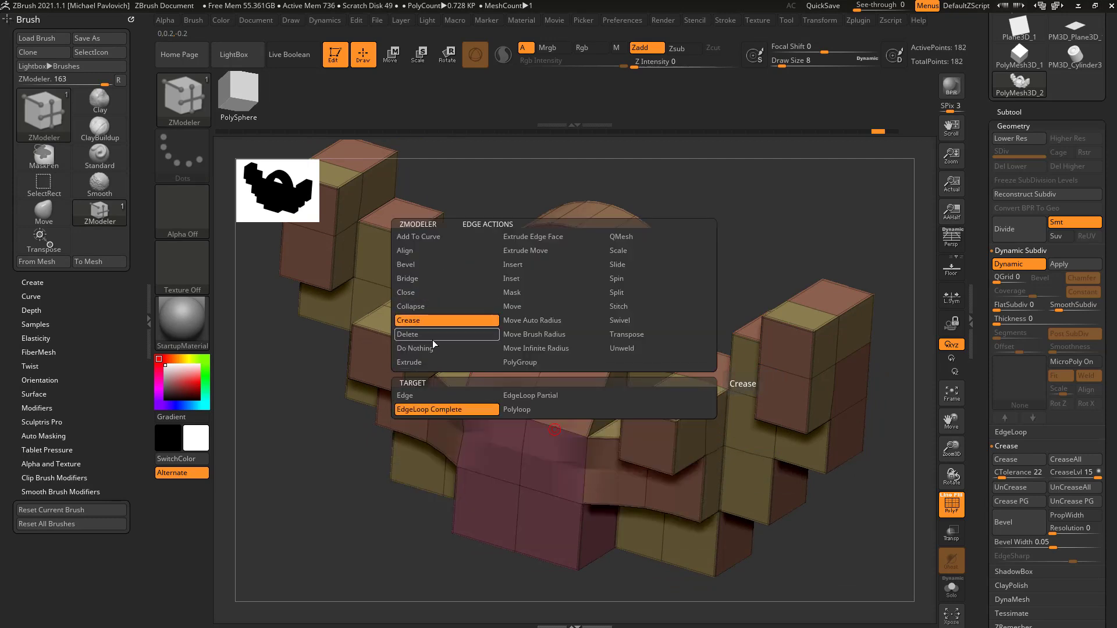
pyautogui.click(444, 396)
pyautogui.keyDown('alt'); pyautogui.moveTo(887, 402); pyautogui.dragTo(869, 413); pyautogui.keyUp('alt')
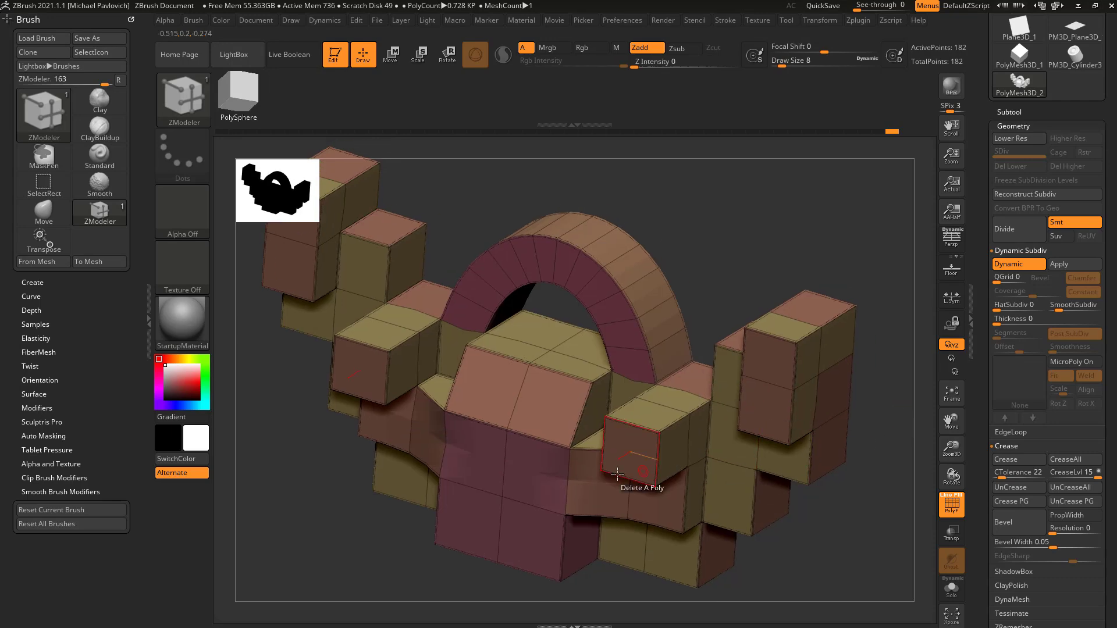
pyautogui.click(568, 480)
pyautogui.moveTo(862, 489)
pyautogui.mouseDown()
pyautogui.moveTo(780, 500)
pyautogui.moveTo(791, 436)
pyautogui.moveTo(878, 469)
pyautogui.moveTo(843, 424)
pyautogui.moveTo(850, 367)
pyautogui.moveTo(856, 477)
pyautogui.moveTo(838, 444)
pyautogui.moveTo(776, 407)
pyautogui.moveTo(838, 401)
pyautogui.moveTo(856, 497)
pyautogui.mouseUp()
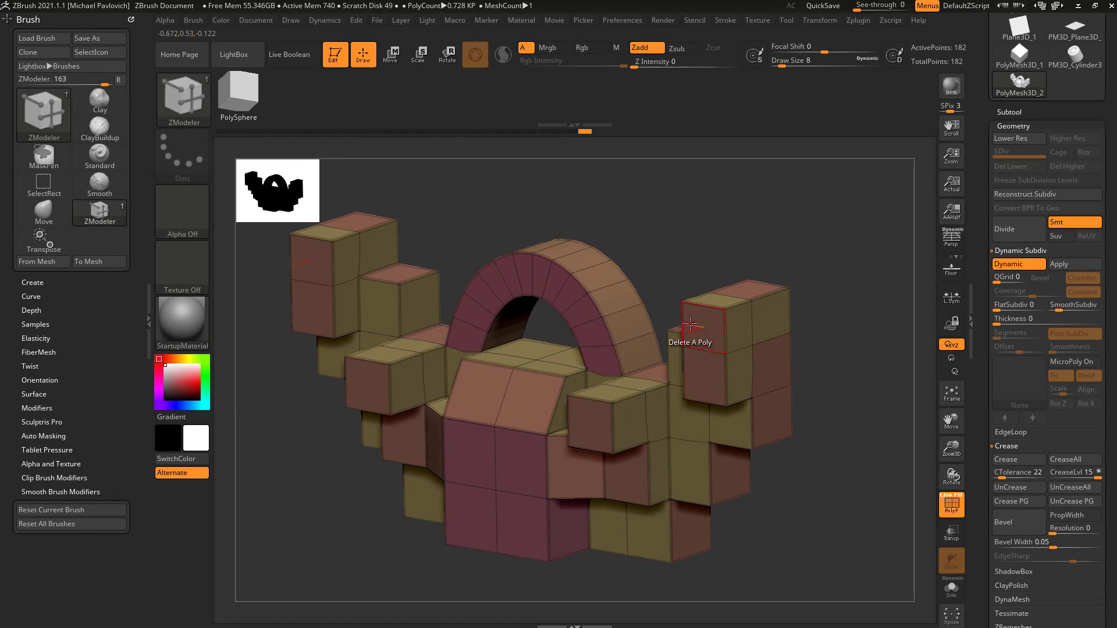
# Hide the polyframe, set the crease level to 3 and raise the SmoothSubdiv level to soften the creased edges.
pyautogui.moveTo(872, 335); pyautogui.dragTo(900, 347)
pyautogui.click(948, 501)
pyautogui.moveTo(903, 469); pyautogui.dragTo(896, 474)
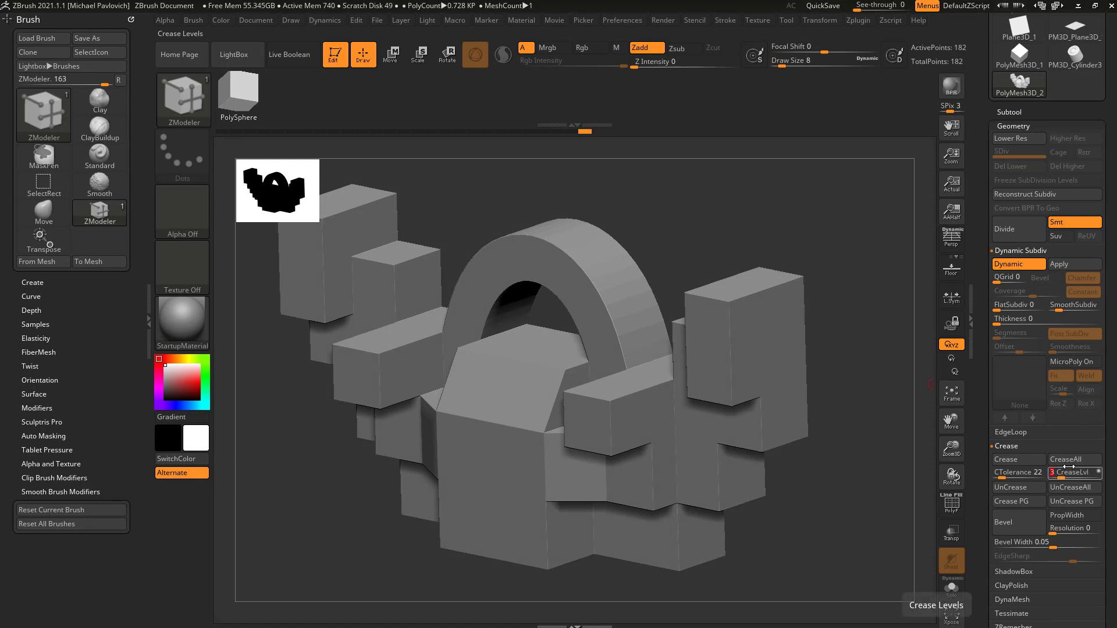
pyautogui.click(1075, 309)
pyautogui.moveTo(925, 338); pyautogui.dragTo(890, 346)
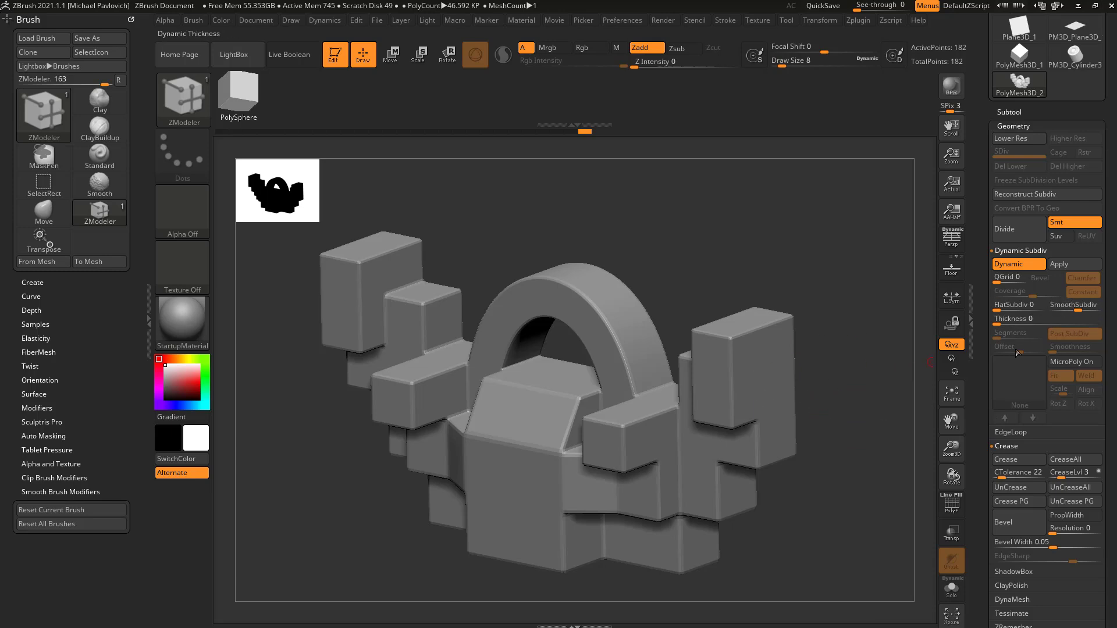
# Compare the model with Dynamic Subdiv off and on, and examine the softened creases on the arch and blocks from several angles.
pyautogui.click(1019, 264)
pyautogui.click(1019, 267)
pyautogui.moveTo(859, 324); pyautogui.dragTo(919, 338)
pyautogui.moveTo(911, 382); pyautogui.dragTo(931, 372)
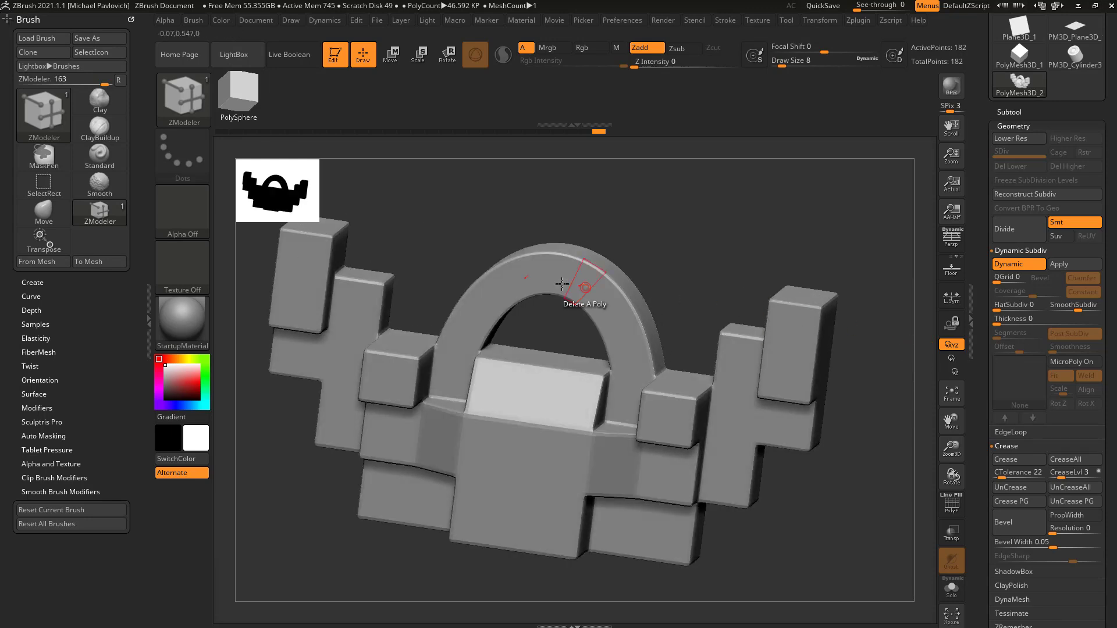
pyautogui.moveTo(670, 259); pyautogui.dragTo(646, 285)
pyautogui.moveTo(914, 372); pyautogui.dragTo(921, 382)
pyautogui.moveTo(871, 492)
pyautogui.mouseDown()
pyautogui.moveTo(883, 452)
pyautogui.moveTo(893, 476)
pyautogui.moveTo(876, 492)
pyautogui.mouseUp()
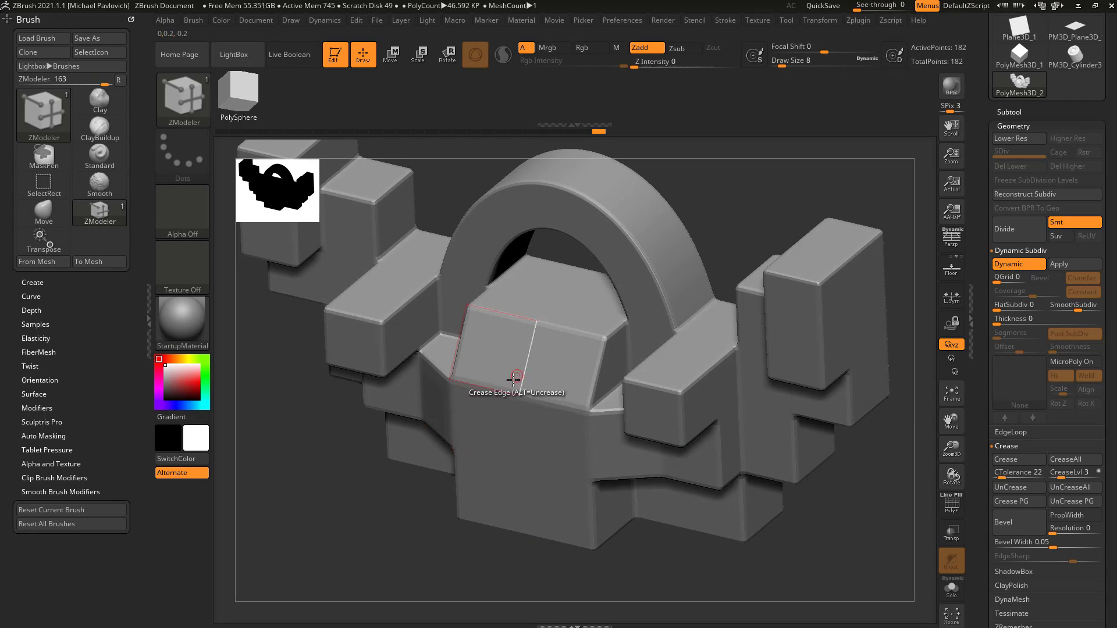
# Set the ZModeler edge action to Insert and add a horizontal edge loop through the upper part of the central front block.
pyautogui.press('space')
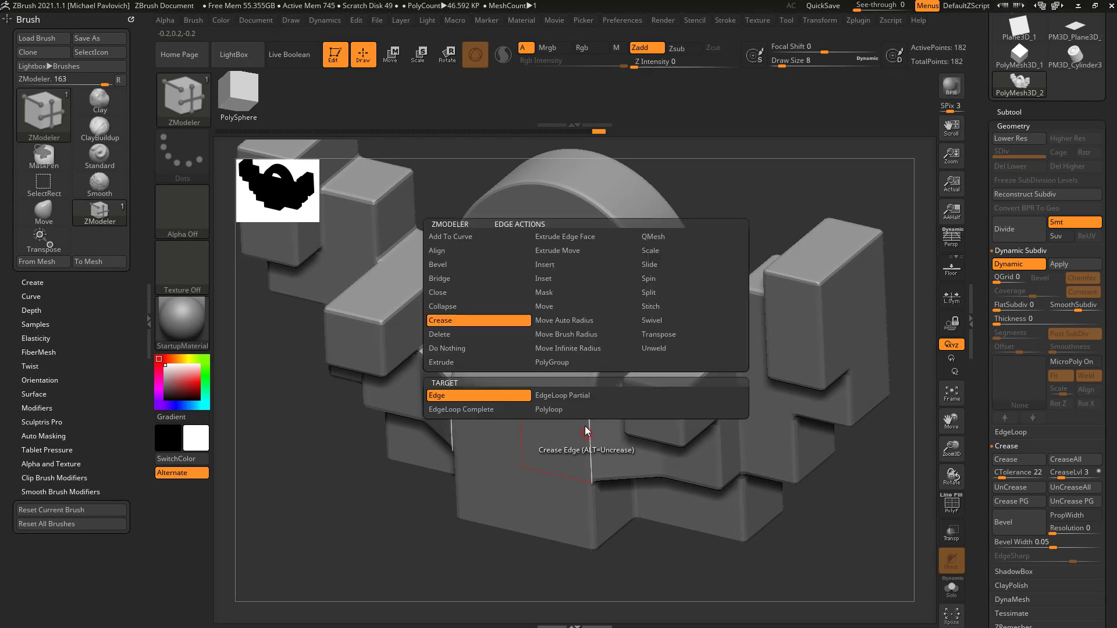
pyautogui.click(557, 264)
pyautogui.click(553, 399)
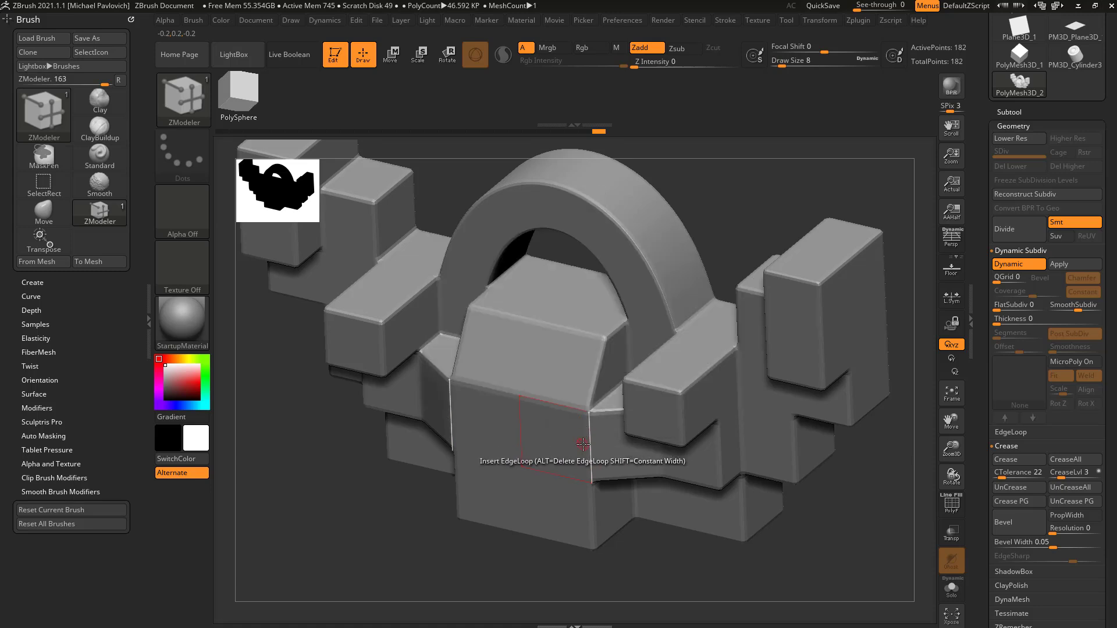
pyautogui.click(589, 430)
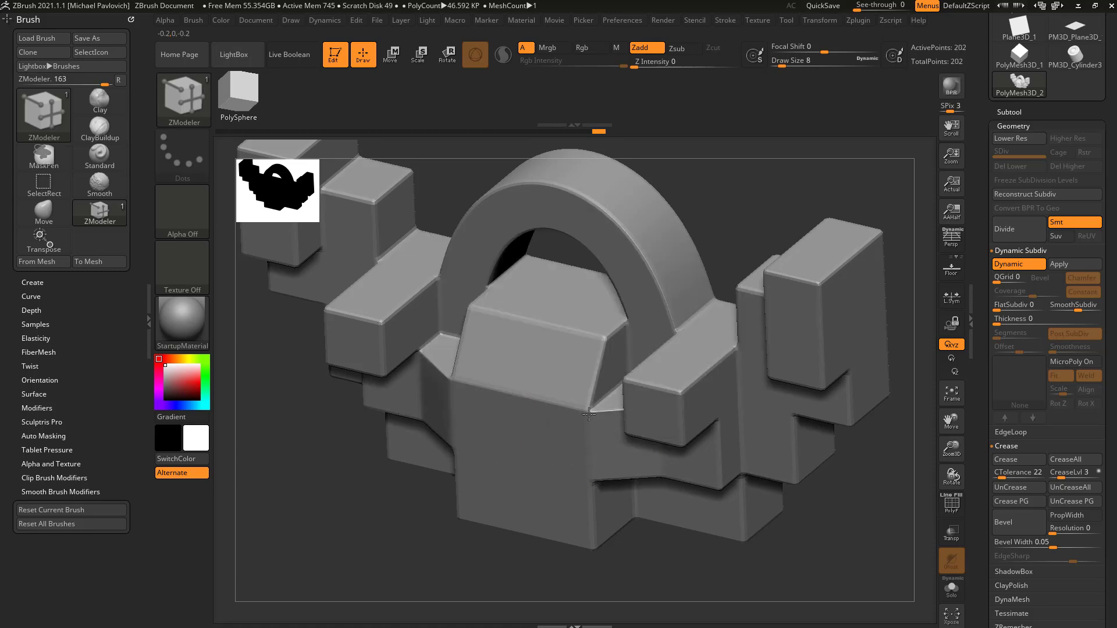
pyautogui.moveTo(466, 589); pyautogui.dragTo(417, 591)
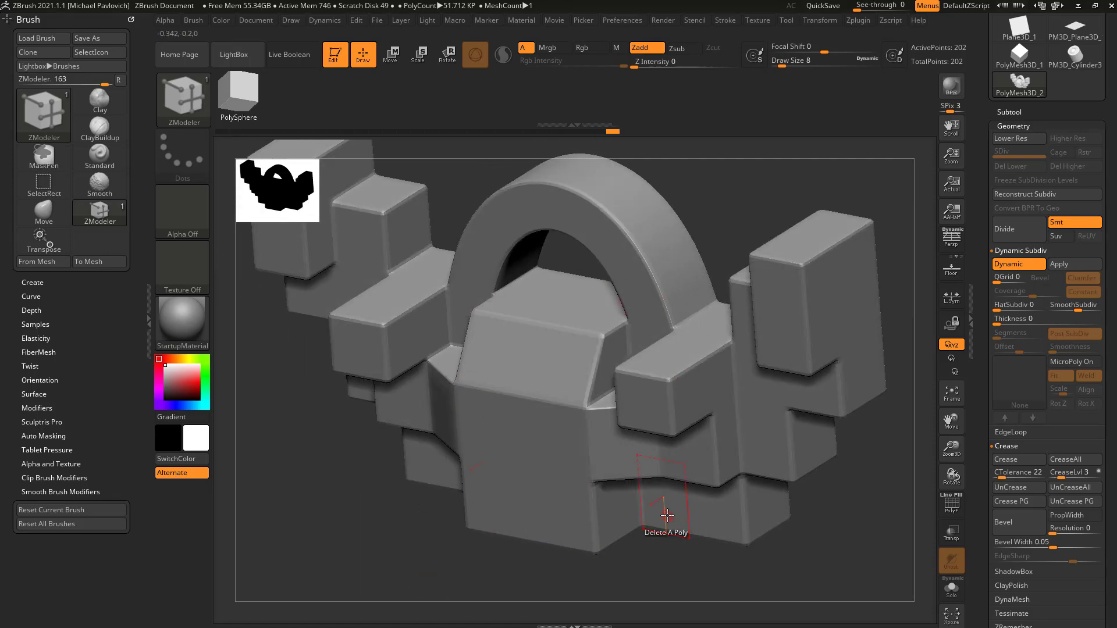
# Show the polyframe, undo the horizontal edge loop and insert a vertical edge loop through the side blocks instead.
pyautogui.click(949, 503)
pyautogui.press('d')
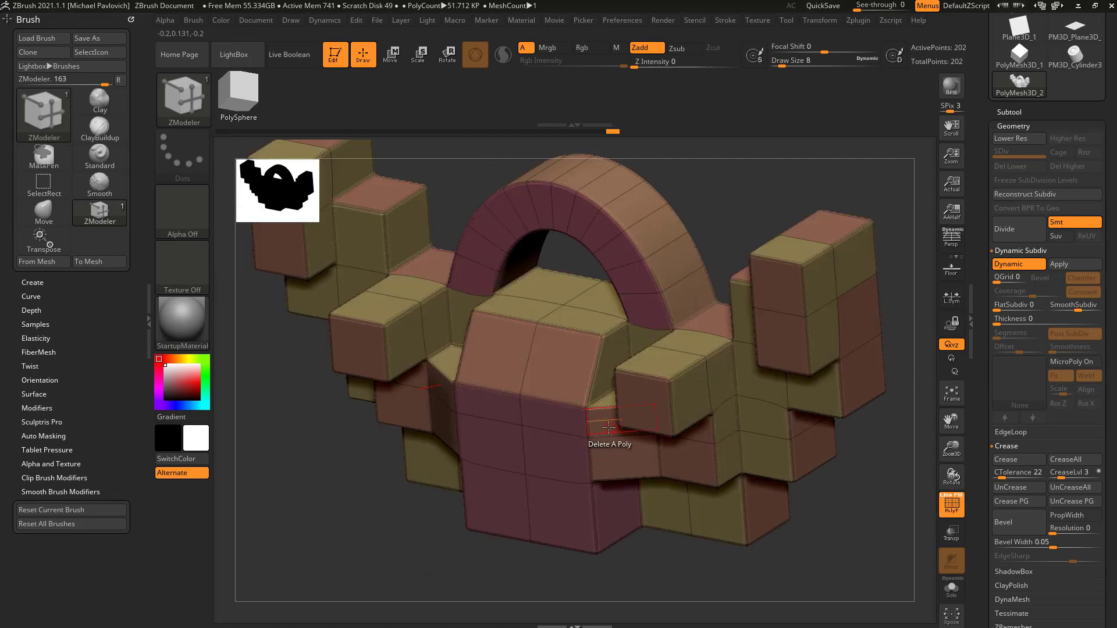
pyautogui.moveTo(466, 559); pyautogui.dragTo(474, 527)
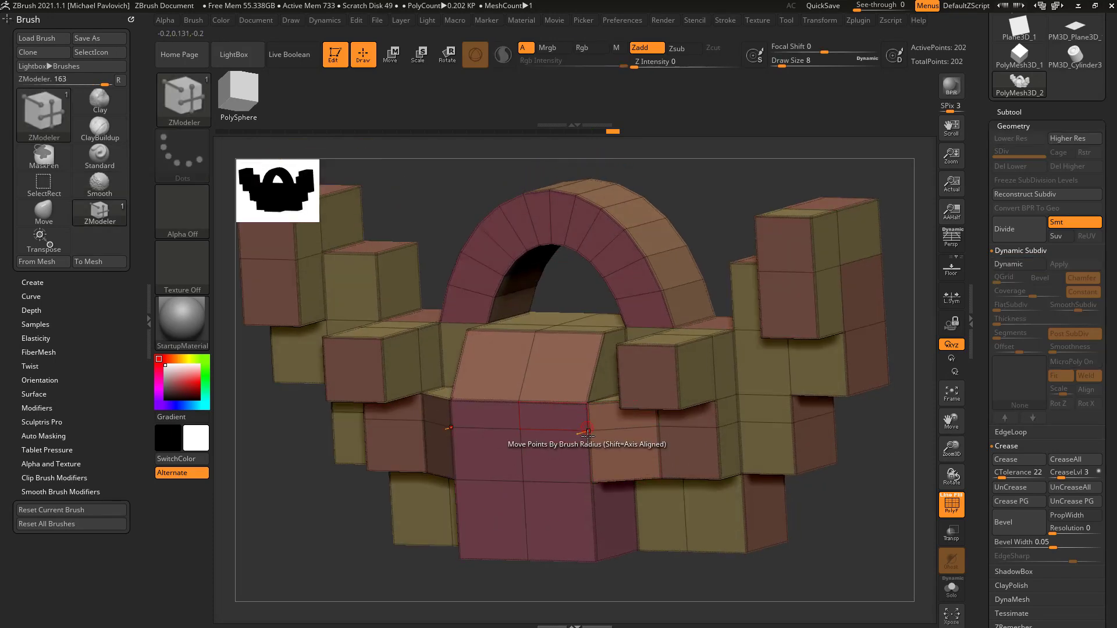
pyautogui.hotkey('ctrl', 'z')
pyautogui.click(423, 544)
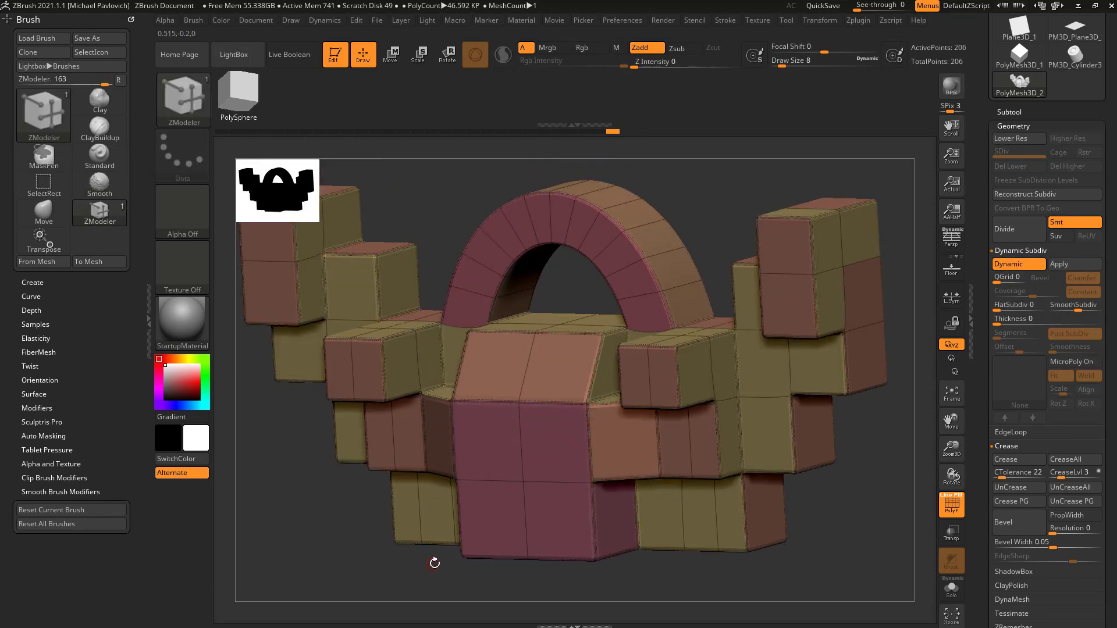
pyautogui.keyDown('alt'); pyautogui.moveTo(432, 564); pyautogui.dragTo(470, 556); pyautogui.keyUp('alt')
pyautogui.moveTo(826, 448)
pyautogui.mouseDown()
pyautogui.moveTo(830, 491)
pyautogui.moveTo(878, 394)
pyautogui.moveTo(875, 423)
pyautogui.moveTo(895, 451)
pyautogui.moveTo(861, 429)
pyautogui.moveTo(869, 457)
pyautogui.moveTo(878, 430)
pyautogui.moveTo(918, 417)
pyautogui.mouseUp()
pyautogui.click(951, 505)
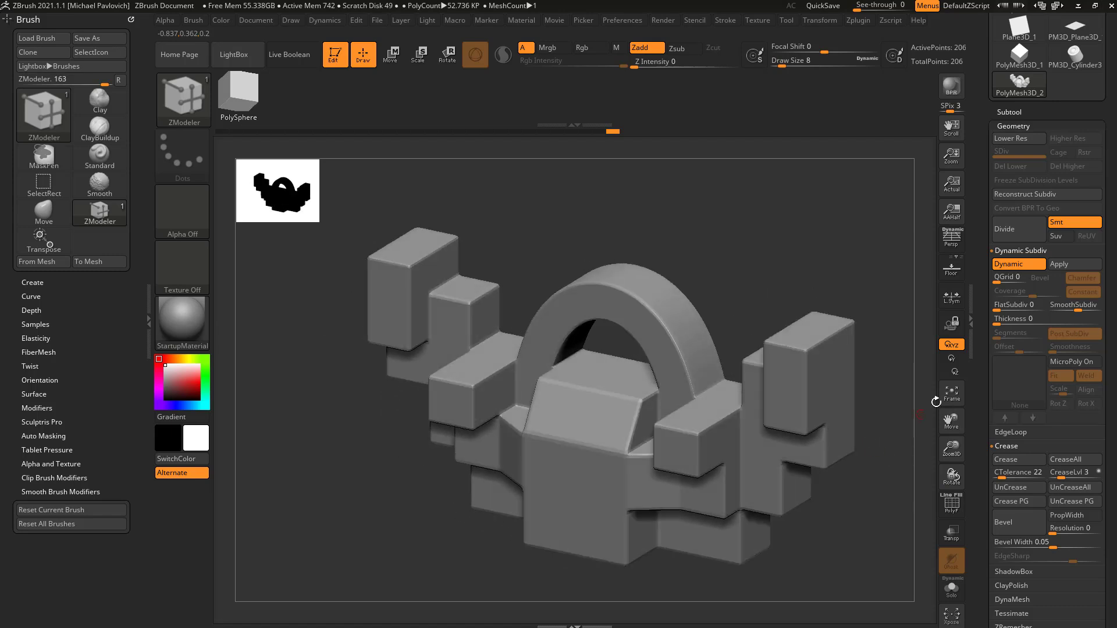
# With Dynamic Subdiv off, set the ZModeler polygon action to QMesh and pull the rear outer side faces of both tall blocks outward.
pyautogui.moveTo(894, 339); pyautogui.dragTo(895, 348)
pyautogui.hotkey('shift', 'd')
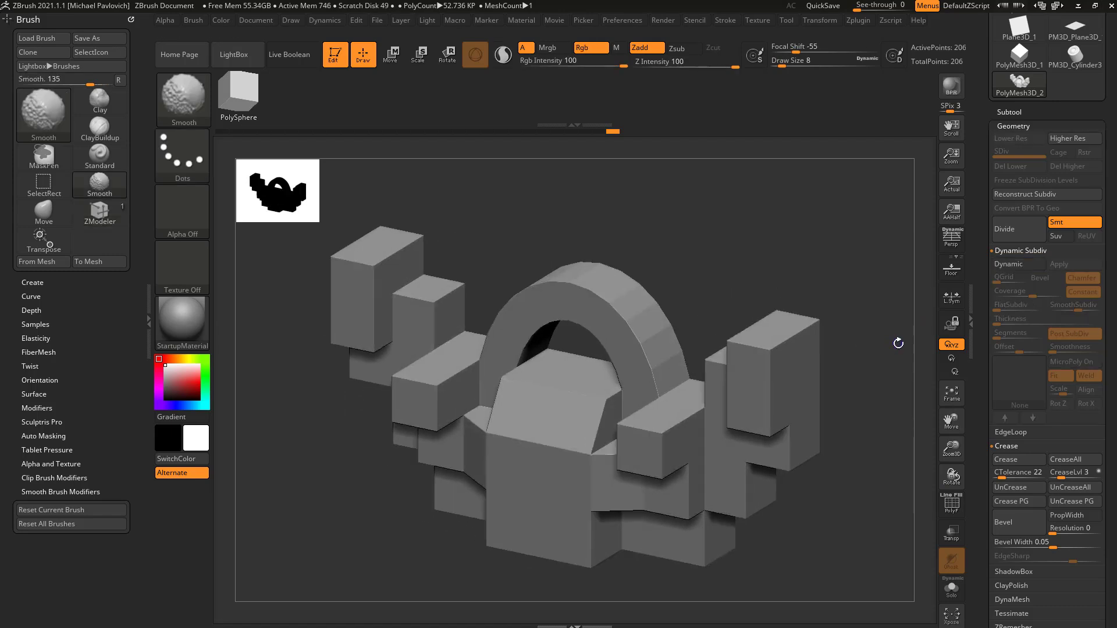
pyautogui.click(952, 505)
pyautogui.moveTo(890, 407)
pyautogui.mouseDown()
pyautogui.moveTo(878, 392)
pyautogui.moveTo(869, 449)
pyautogui.mouseUp()
pyautogui.hotkey('ctrl', 'z')
pyautogui.press('space')
pyautogui.click(698, 252)
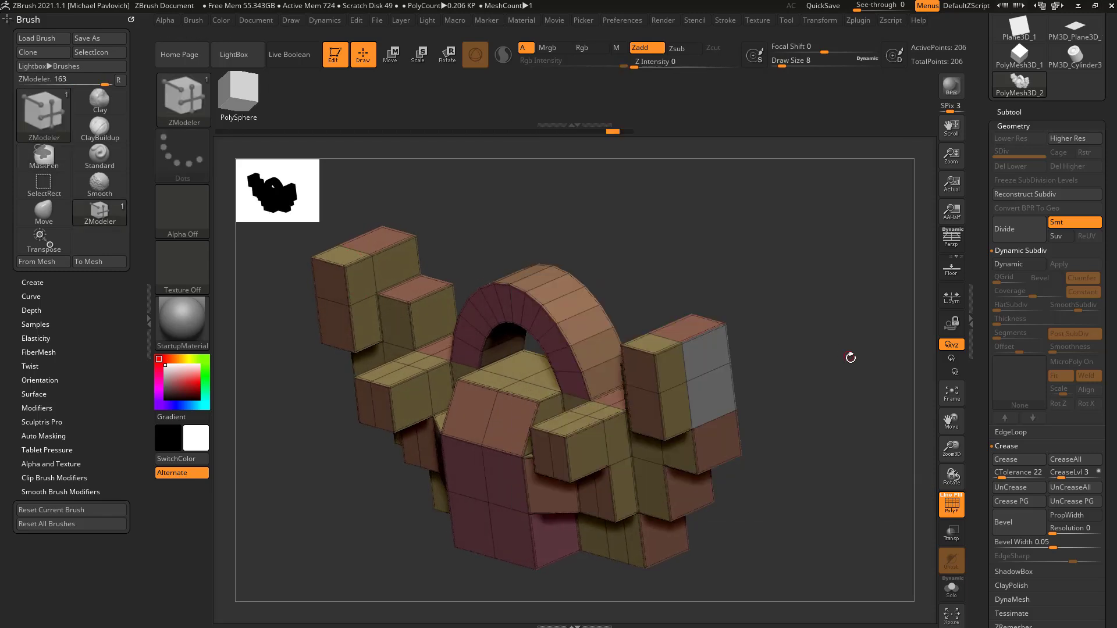
pyautogui.moveTo(845, 353); pyautogui.dragTo(872, 354)
pyautogui.moveTo(701, 363); pyautogui.dragTo(869, 380)
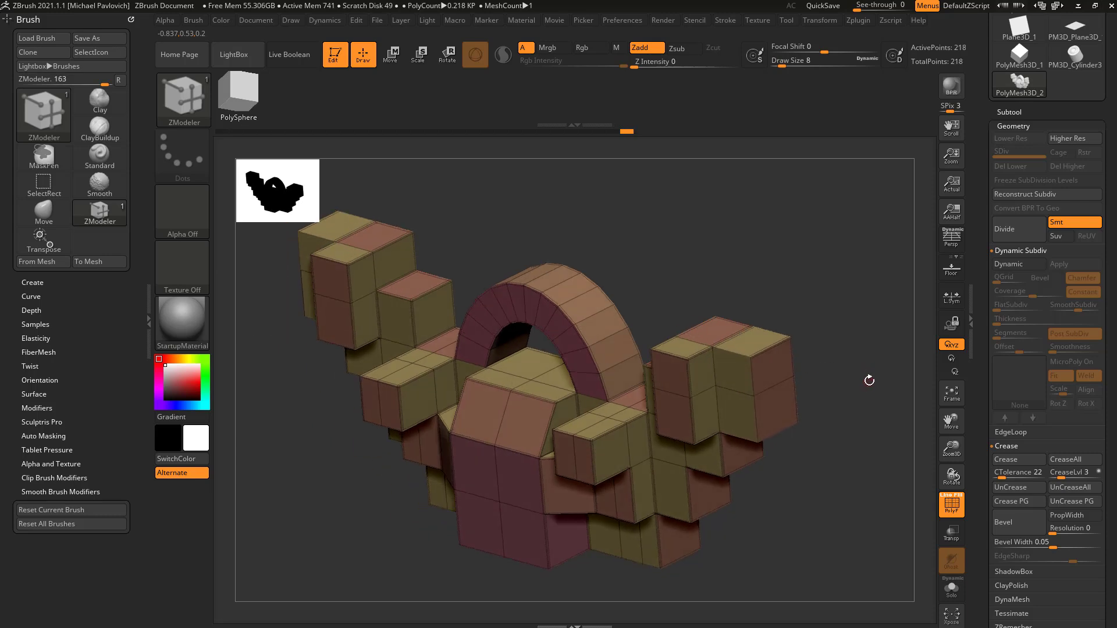
# Turn on Dynamic Subdiv without the polyframe and crease the edges of the newly extruded blocks using the current tolerance.
pyautogui.press('d')
pyautogui.click(954, 505)
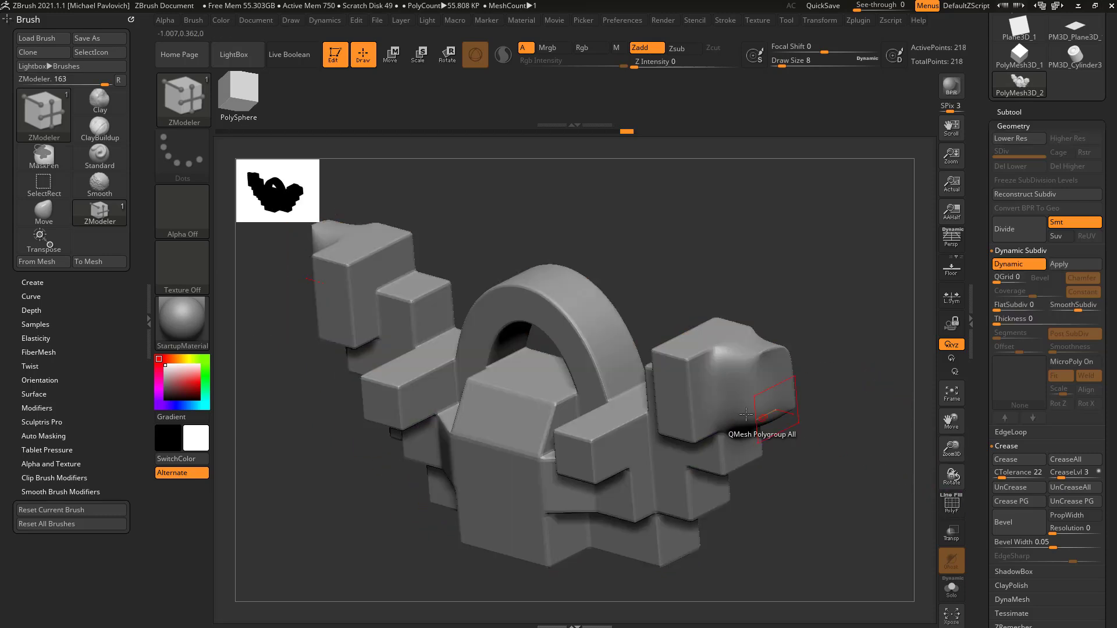
pyautogui.moveTo(852, 357); pyautogui.dragTo(807, 448)
pyautogui.click(1016, 463)
pyautogui.moveTo(846, 372); pyautogui.dragTo(850, 407)
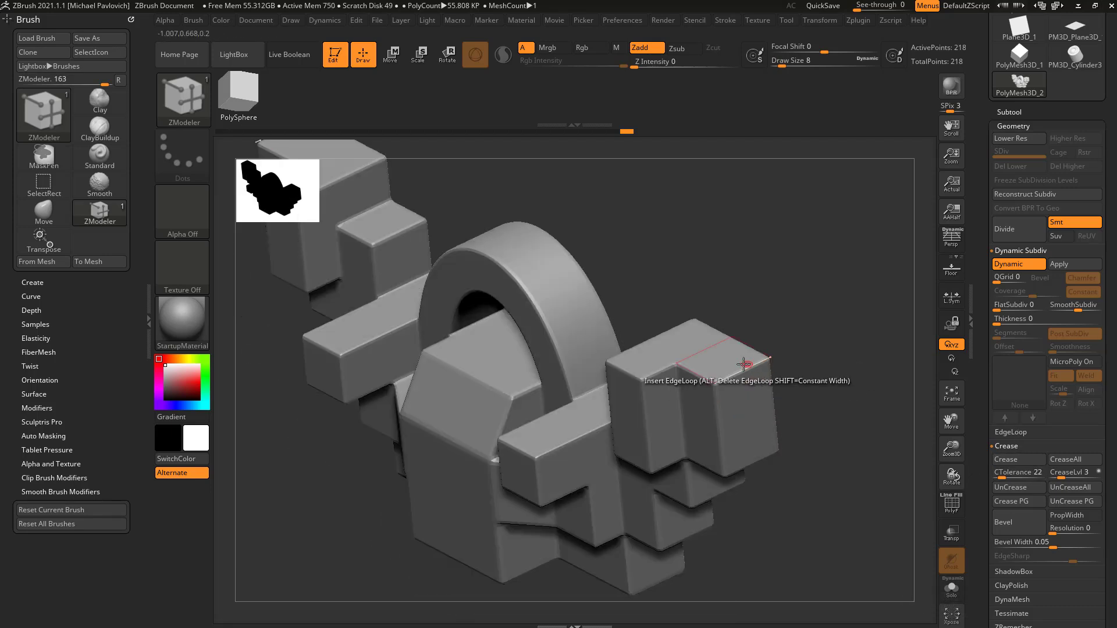
# Set the ZModeler edge action to Crease and uncrease the edges of the tall outer blocks to round their corners.
pyautogui.press('space')
pyautogui.click(610, 338)
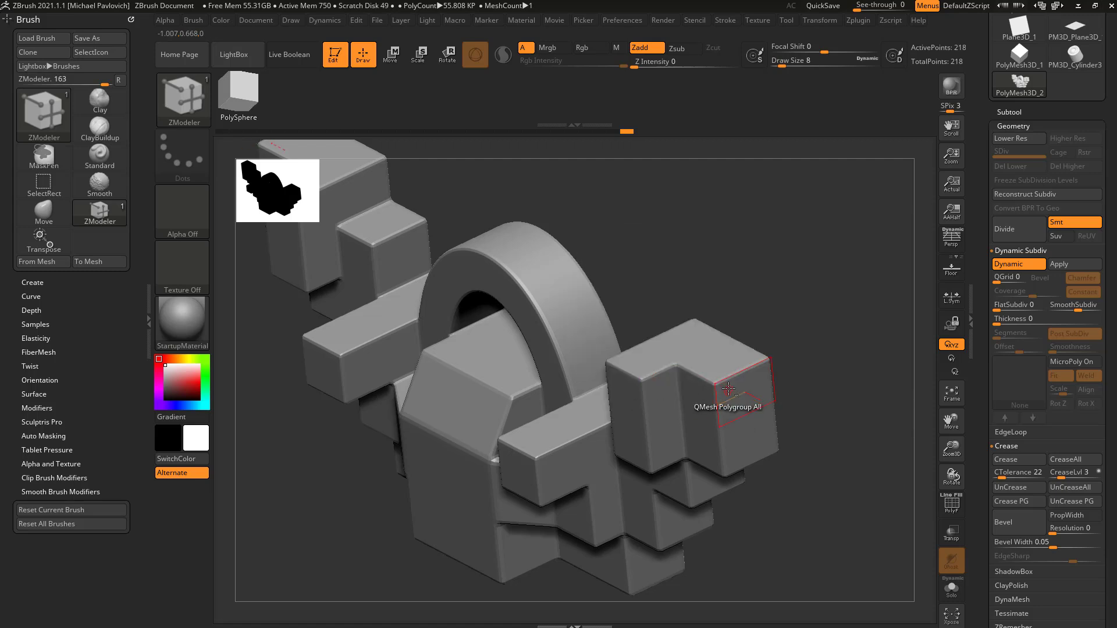
pyautogui.moveTo(795, 393); pyautogui.dragTo(838, 442)
pyautogui.keyDown('alt'); pyautogui.click(631, 407); pyautogui.keyUp('alt')
pyautogui.moveTo(843, 401); pyautogui.dragTo(851, 429)
pyautogui.moveTo(844, 489); pyautogui.dragTo(855, 444)
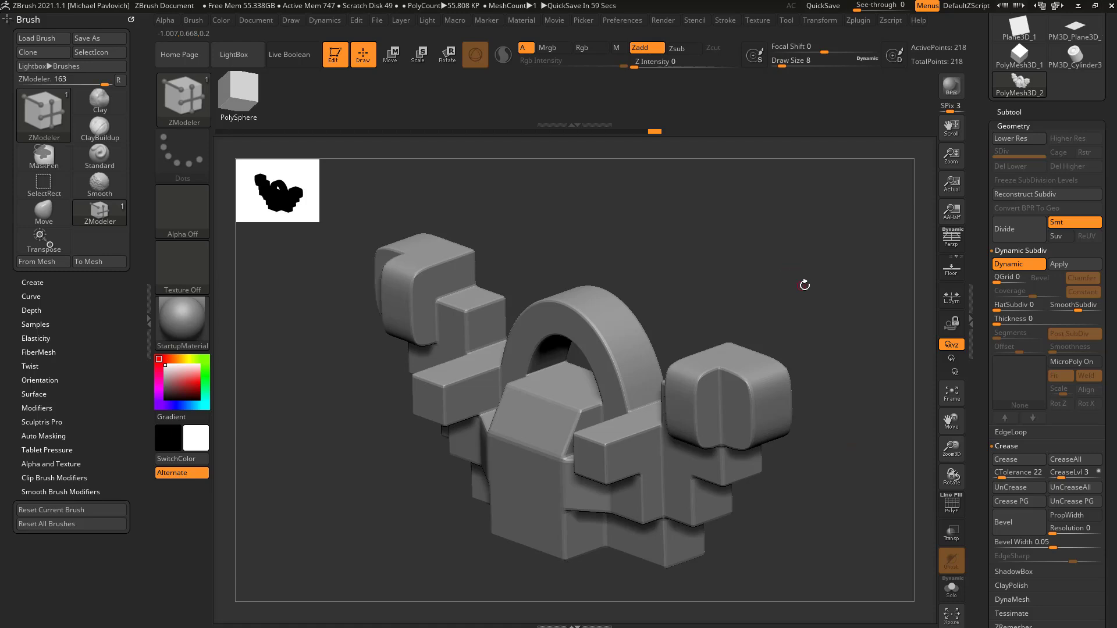
pyautogui.moveTo(801, 284); pyautogui.dragTo(661, 362)
pyautogui.moveTo(832, 330); pyautogui.dragTo(870, 300)
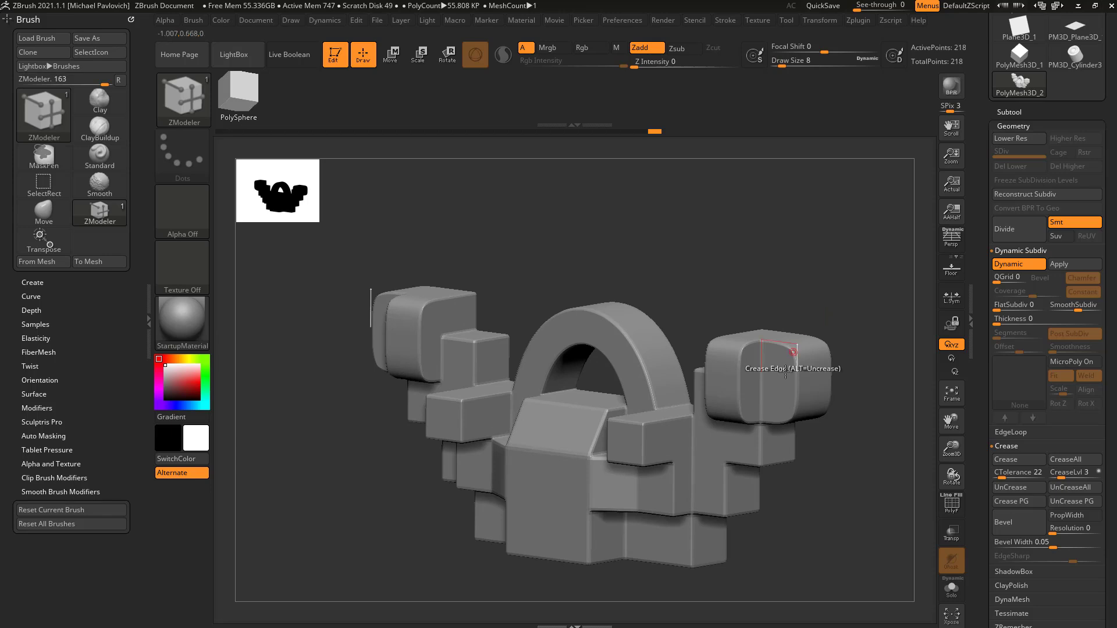
# Duplicate the block model as a second subtool and select the first subtool, PolyMesh3D_2.
pyautogui.moveTo(984, 377); pyautogui.dragTo(984, 499)
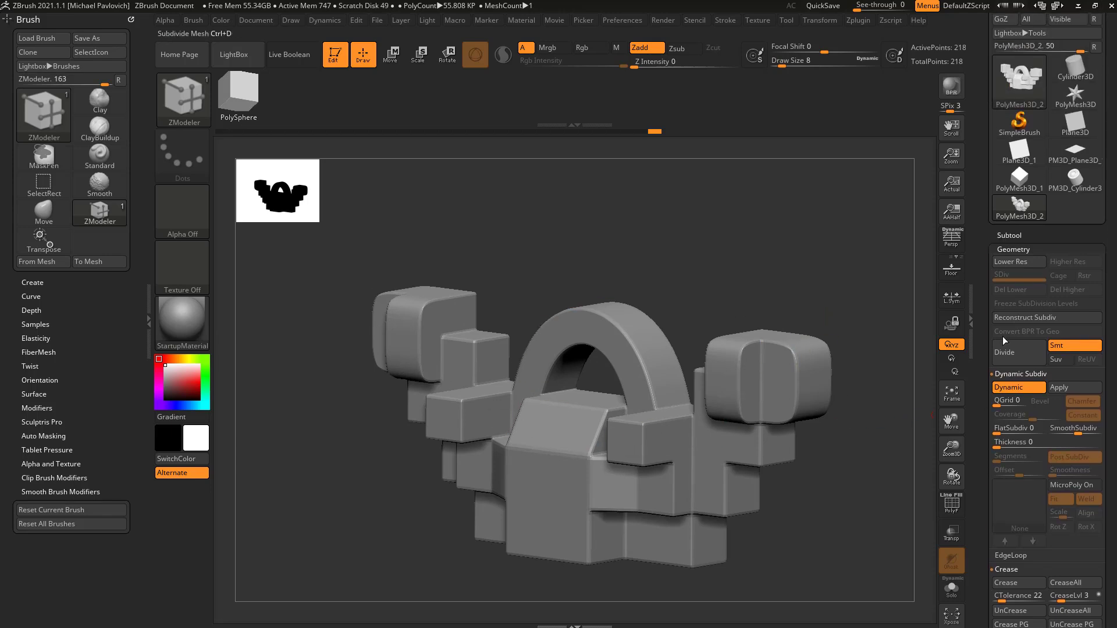
pyautogui.keyDown('shift'); pyautogui.click(1001, 234); pyautogui.keyUp('shift')
pyautogui.moveTo(982, 267); pyautogui.dragTo(981, 232)
pyautogui.click(1009, 436)
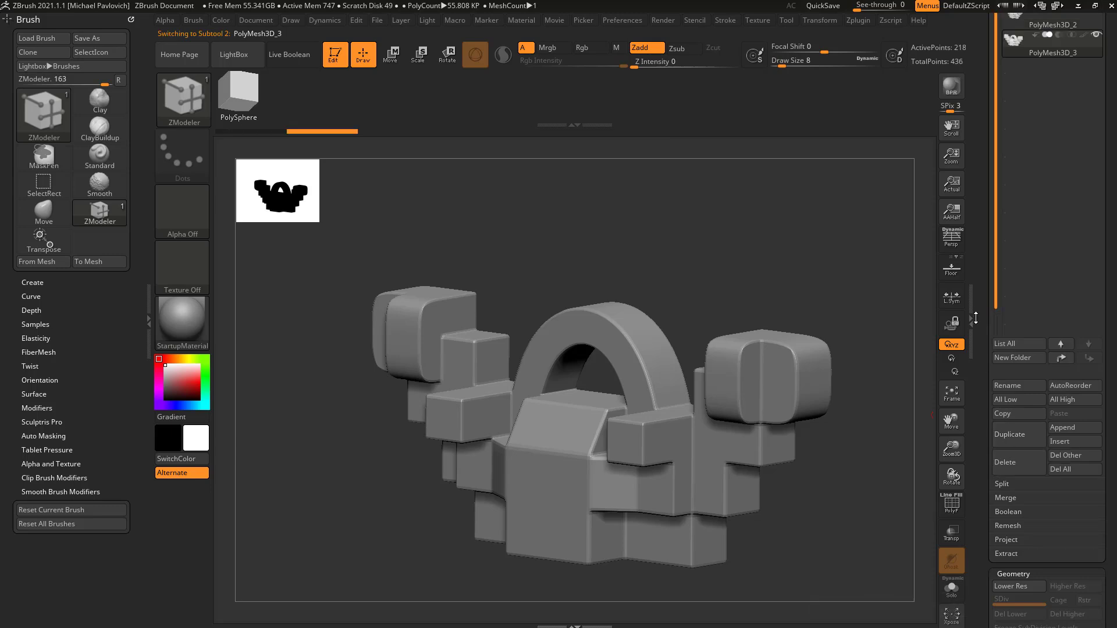
pyautogui.moveTo(1003, 166); pyautogui.dragTo(1004, 328)
pyautogui.click(1034, 194)
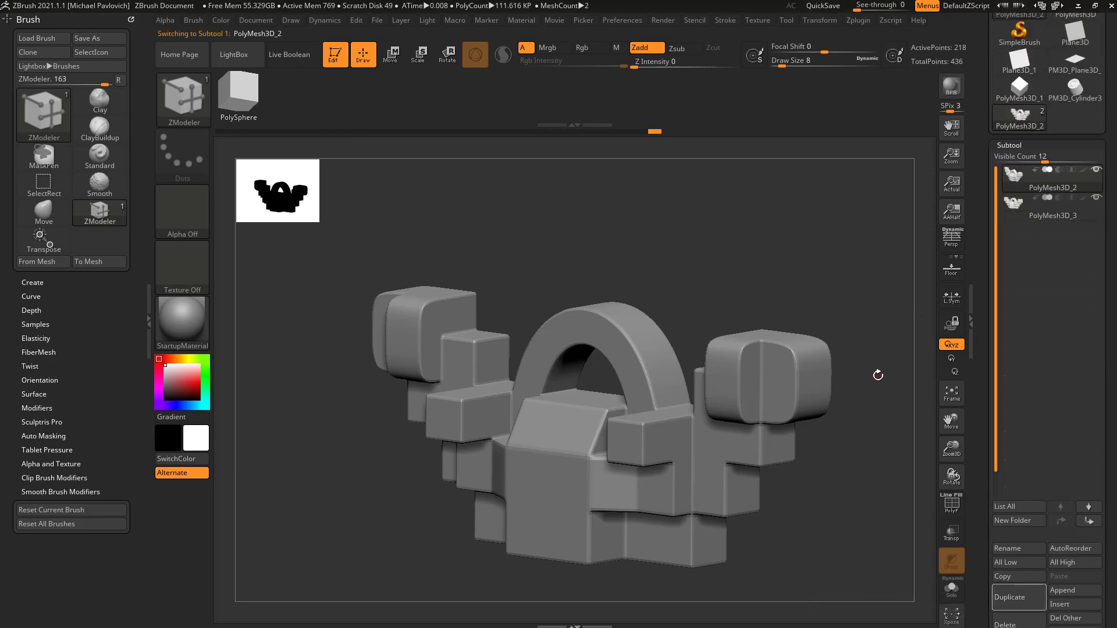
# Turn off Dynamic Subdiv for the first subtool and show its polyframe against the smoothed duplicate.
pyautogui.hotkey('shift', 'd')
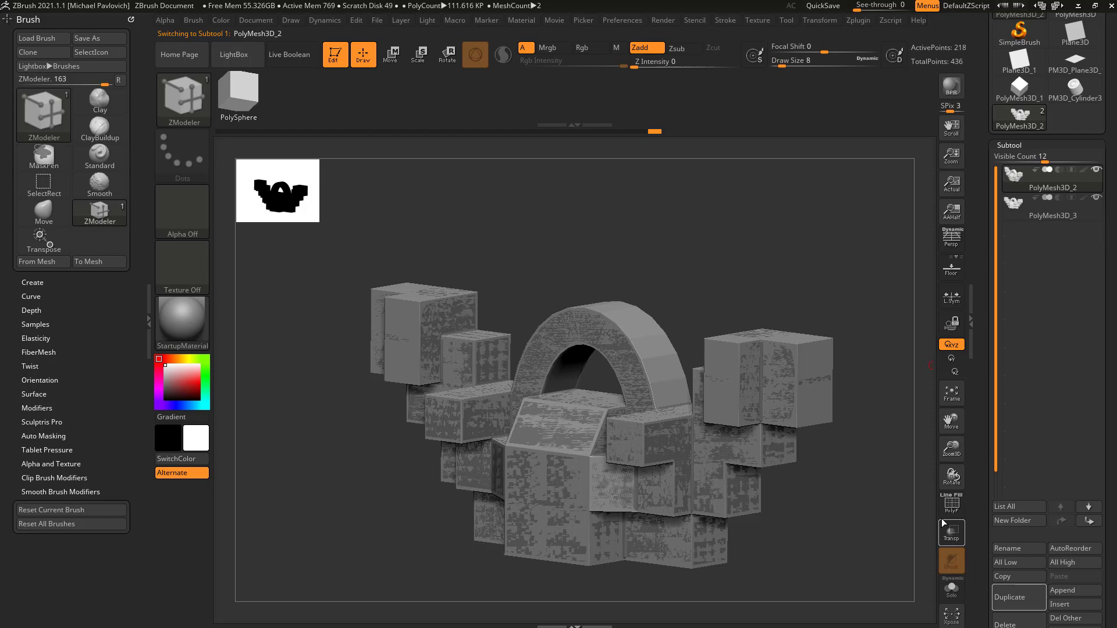
pyautogui.click(945, 518)
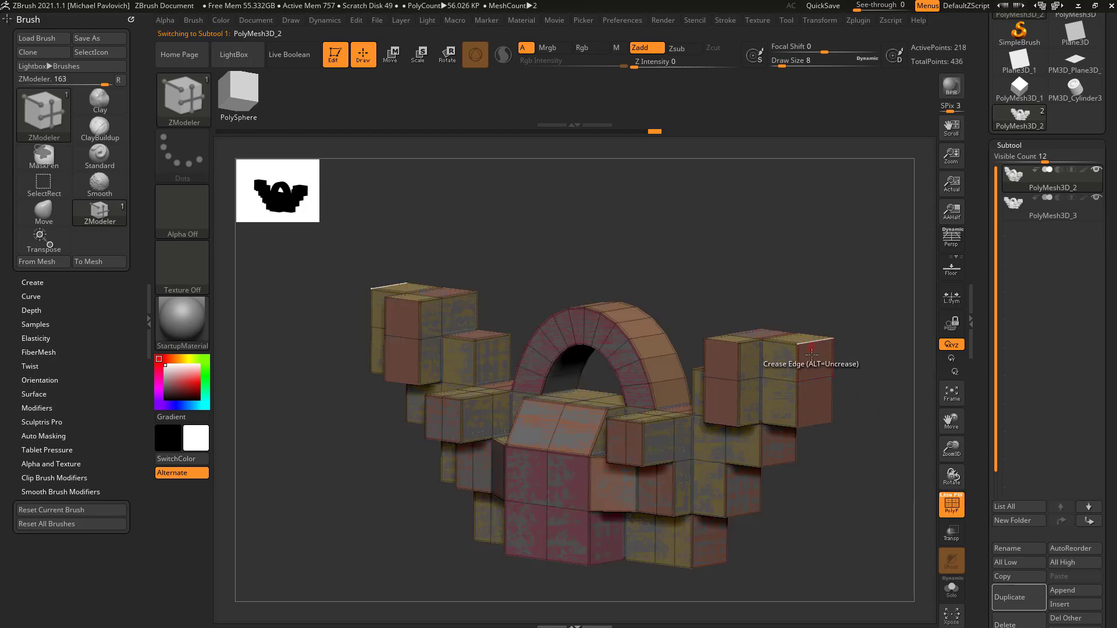
pyautogui.moveTo(879, 421)
pyautogui.keyDown('alt'); pyautogui.mouseDown()
pyautogui.moveTo(857, 411)
pyautogui.moveTo(874, 411)
pyautogui.mouseUp(); pyautogui.keyUp('alt')
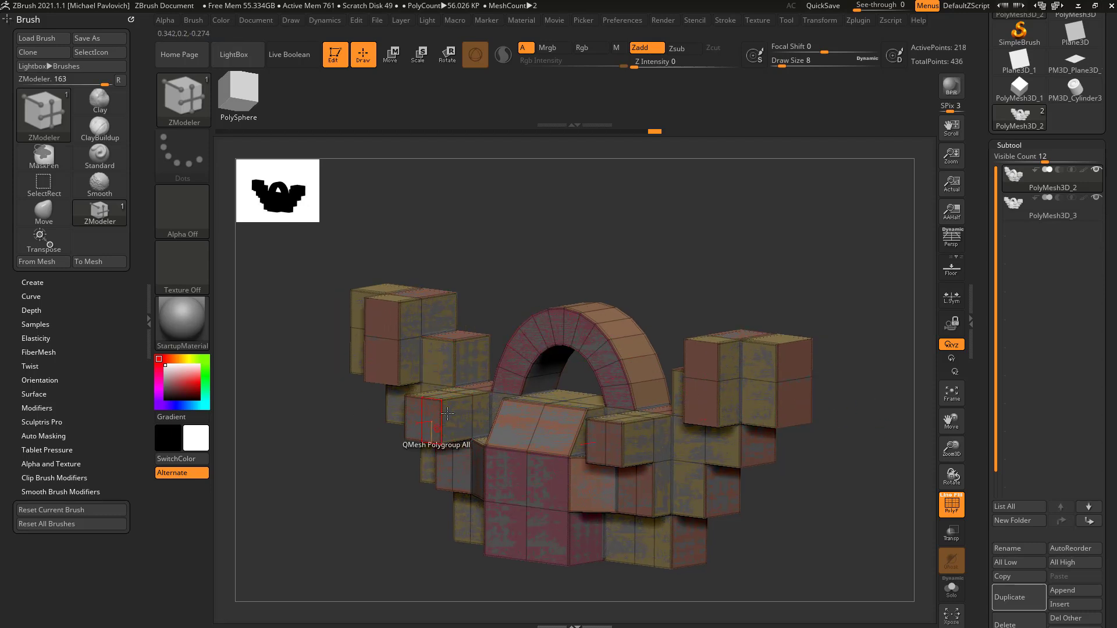
pyautogui.keyDown('alt'); pyautogui.moveTo(865, 452); pyautogui.dragTo(843, 452); pyautogui.keyUp('alt')
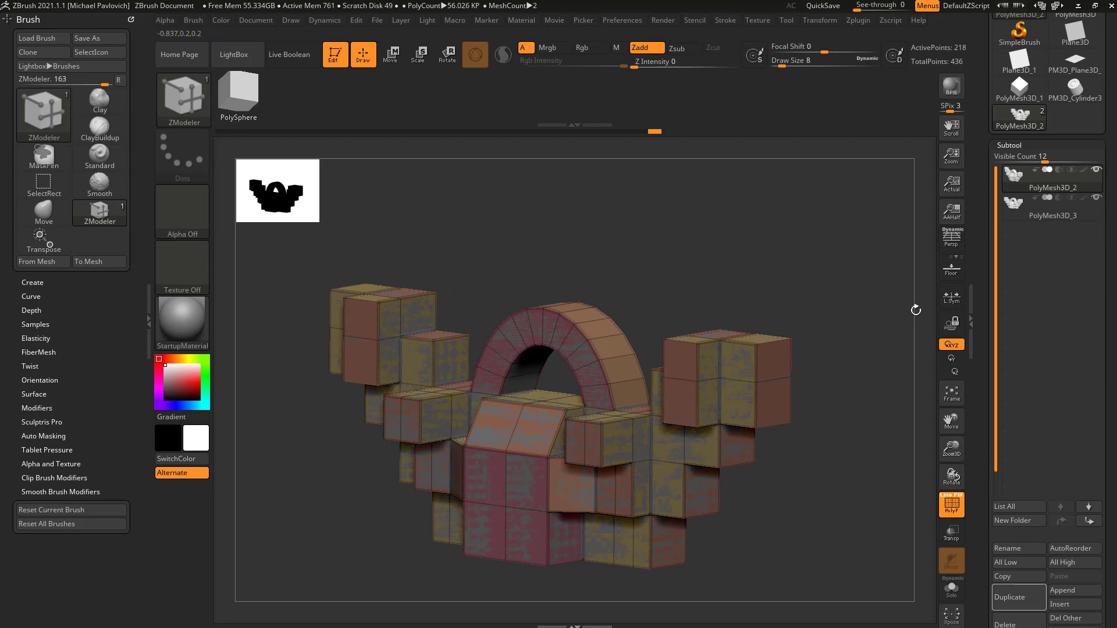
# Show only the second subtool, PolyMesh3D_3, without its polyframe and apply its Dynamic Subdiv as real subdivision levels.
pyautogui.click(1045, 216)
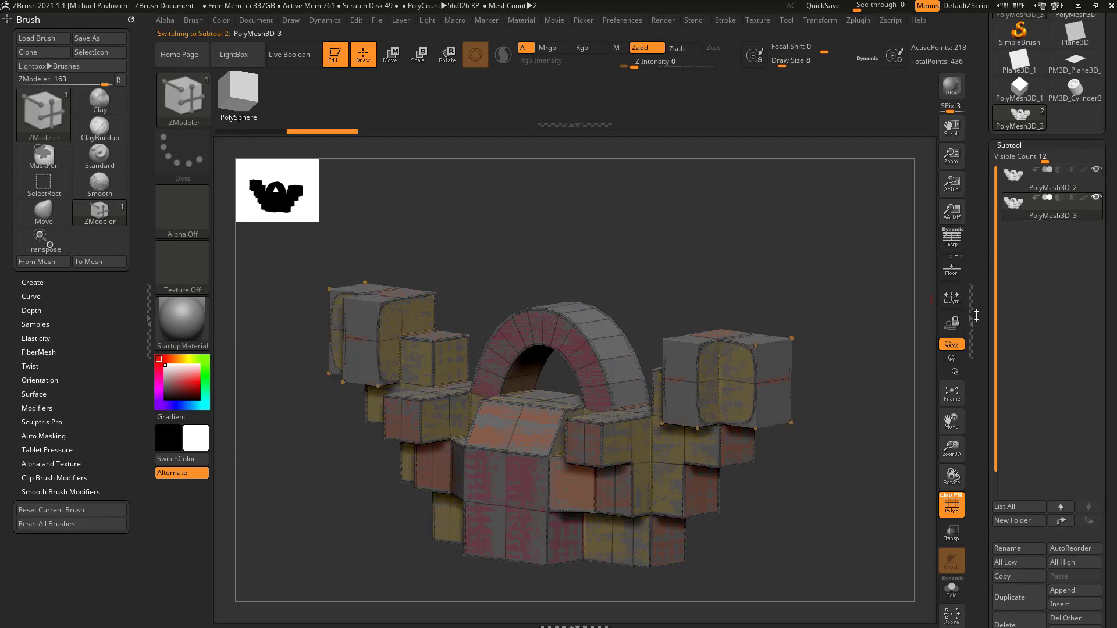
pyautogui.click(949, 592)
pyautogui.click(953, 516)
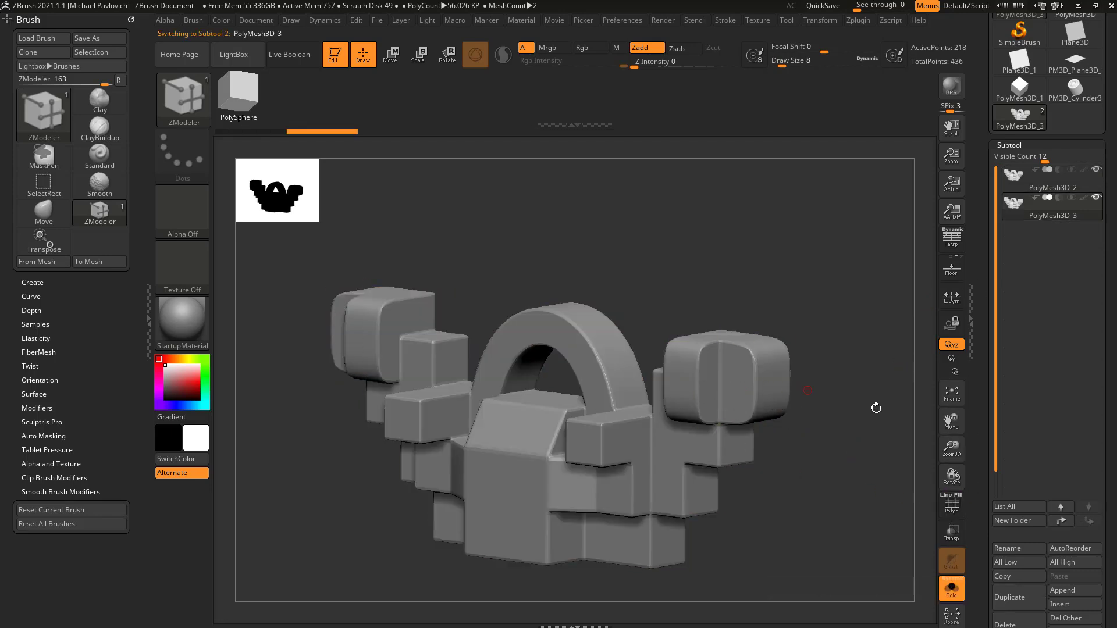
pyautogui.scroll(-8, 1016, 352)
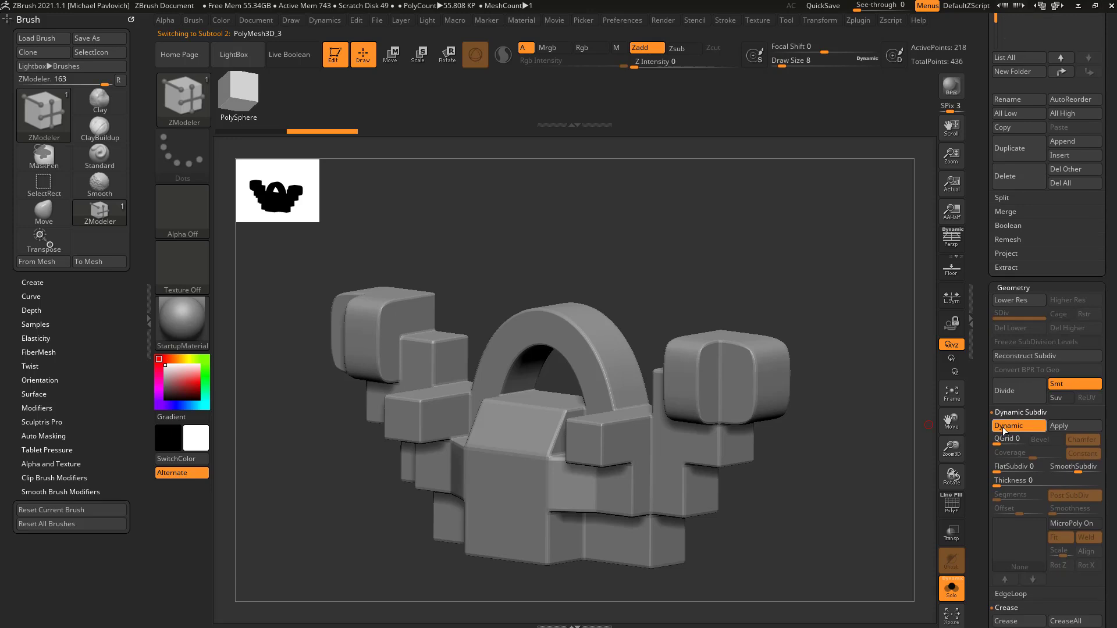
pyautogui.click(1059, 425)
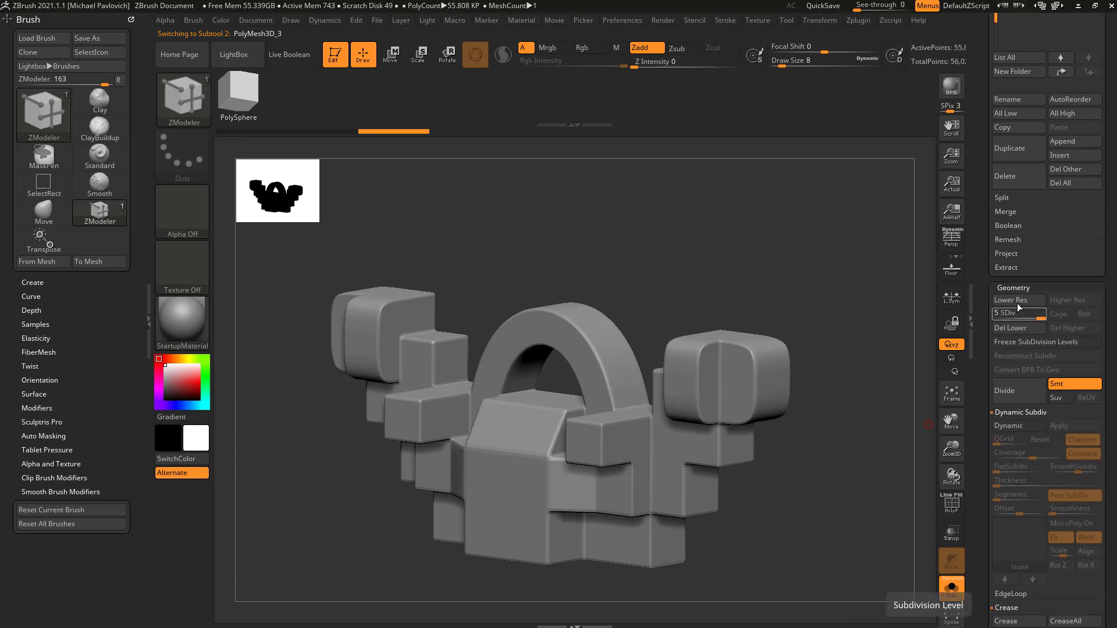
# Compare the lowest subdivision level of the model with level 5, finishing at level 5.
pyautogui.click(994, 314)
pyautogui.moveTo(996, 314); pyautogui.dragTo(1050, 314)
pyautogui.moveTo(899, 344); pyautogui.dragTo(729, 347)
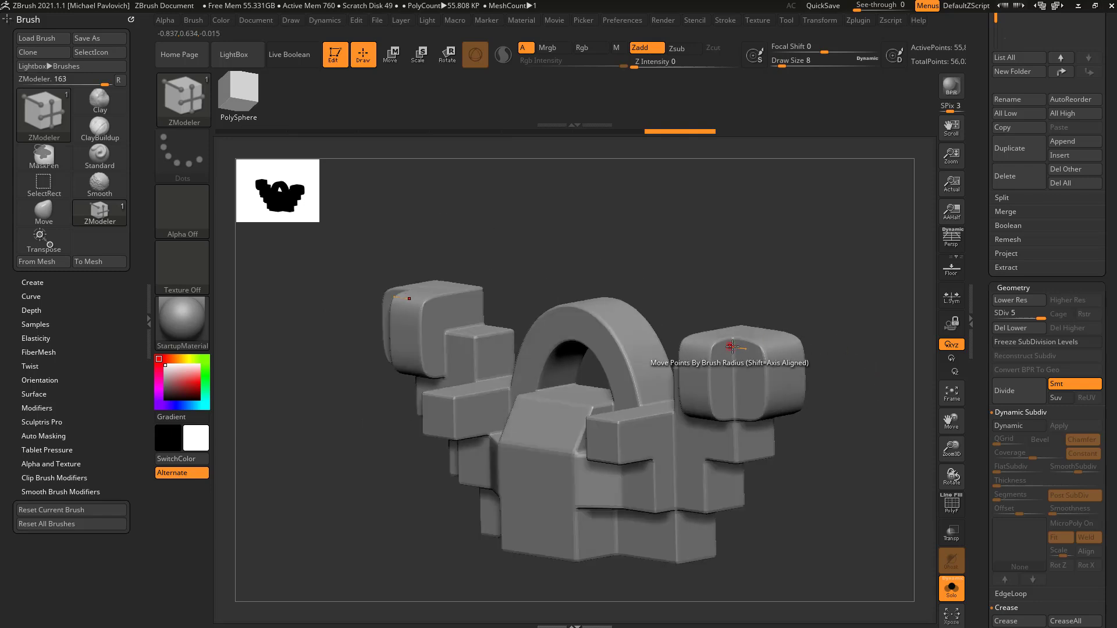
# Try pulling the rounded outer block outward with a large Move brush, and undo the deformation.
pyautogui.press('s')
pyautogui.moveTo(863, 414); pyautogui.dragTo(885, 411)
pyautogui.press('b')
pyautogui.press('m')
pyautogui.press('v')
pyautogui.moveTo(804, 361); pyautogui.dragTo(826, 355)
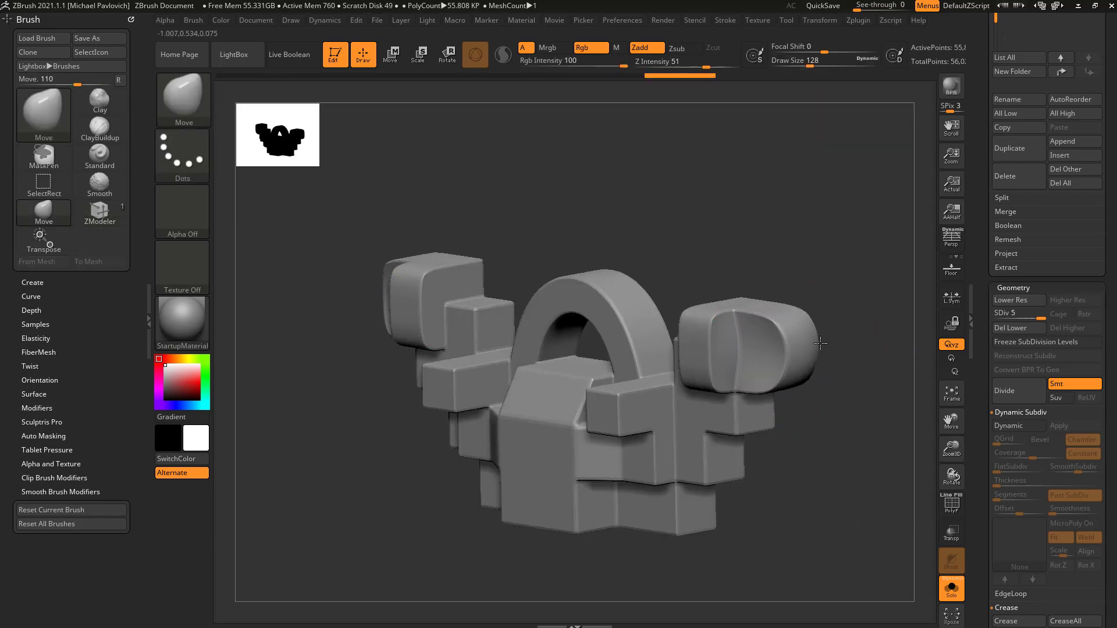
pyautogui.hotkey('ctrl', 'z')
pyautogui.hotkey('ctrl', 'z')
pyautogui.hotkey('ctrl', 'z')
# Sculpt two mirrored vertical ridges on the front centre block using the Standard brush at draw size 31.
pyautogui.press('b')
pyautogui.press('s')
pyautogui.press('t')
pyautogui.press('s')
pyautogui.moveTo(838, 402); pyautogui.dragTo(818, 404)
pyautogui.moveTo(818, 414)
pyautogui.mouseDown()
pyautogui.moveTo(840, 431)
pyautogui.moveTo(909, 418)
pyautogui.mouseUp()
pyautogui.moveTo(488, 439); pyautogui.dragTo(465, 537)
pyautogui.moveTo(858, 499)
pyautogui.mouseDown()
pyautogui.moveTo(795, 516)
pyautogui.moveTo(896, 471)
pyautogui.mouseUp()
pyautogui.moveTo(516, 433)
pyautogui.mouseDown()
pyautogui.moveTo(537, 374)
pyautogui.moveTo(549, 381)
pyautogui.mouseUp()
# Select the first subtool, PolyMesh3D_2, and compare it with Dynamic Subdiv on and off while its polyframe is shown.
pyautogui.moveTo(981, 363); pyautogui.dragTo(973, 510)
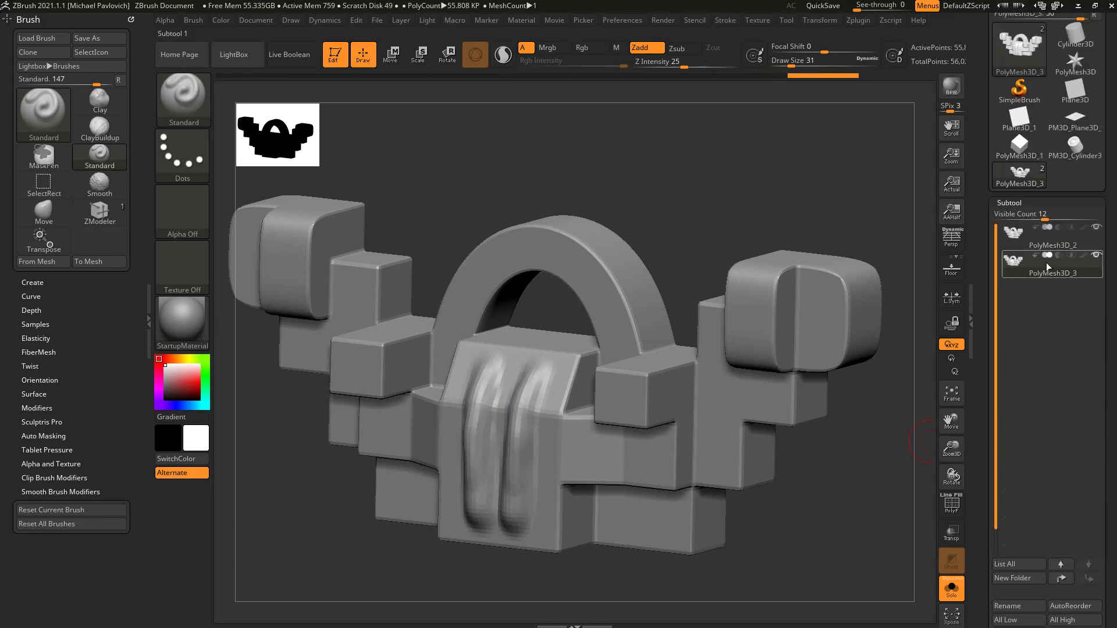
pyautogui.click(1024, 238)
pyautogui.scroll(-8, 1007, 377)
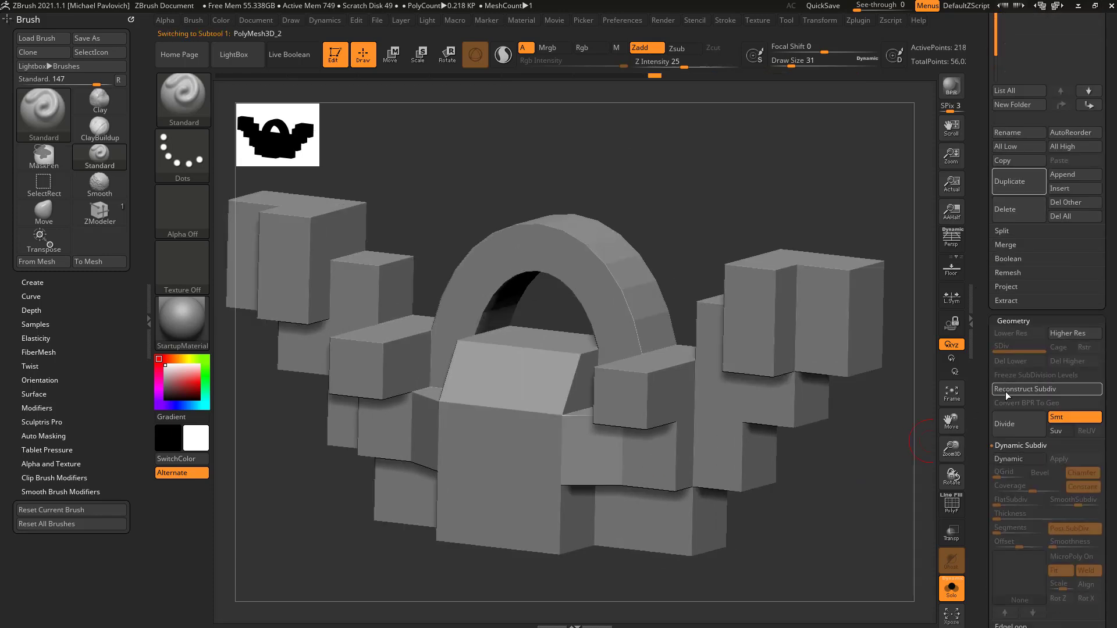
pyautogui.click(1011, 459)
pyautogui.moveTo(894, 489); pyautogui.dragTo(875, 496)
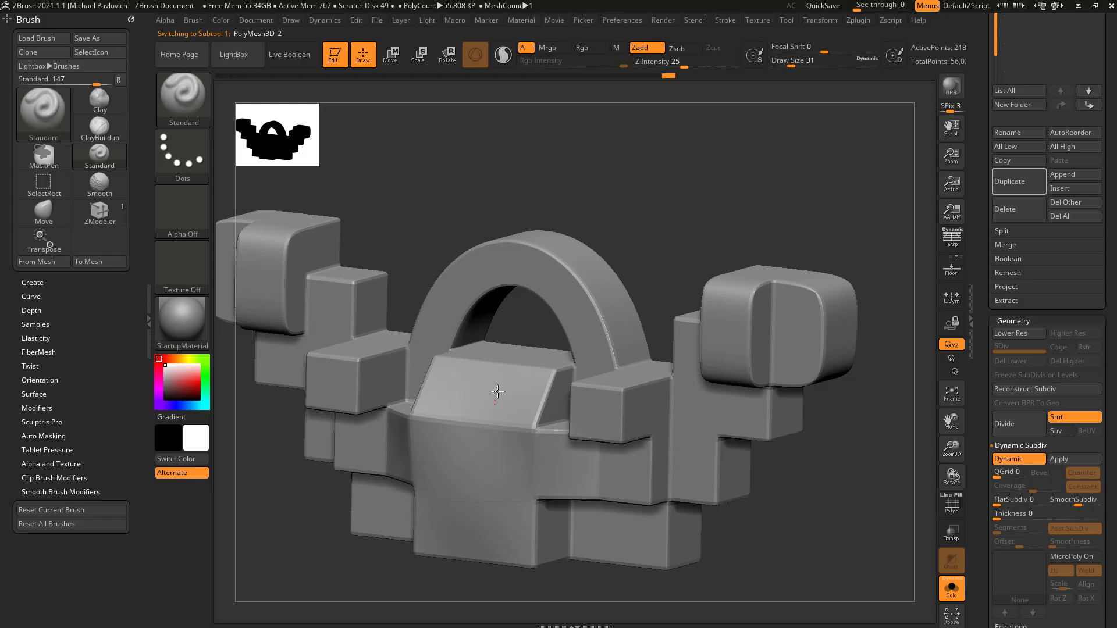
pyautogui.hotkey('ctrl', 'z')
pyautogui.click(950, 508)
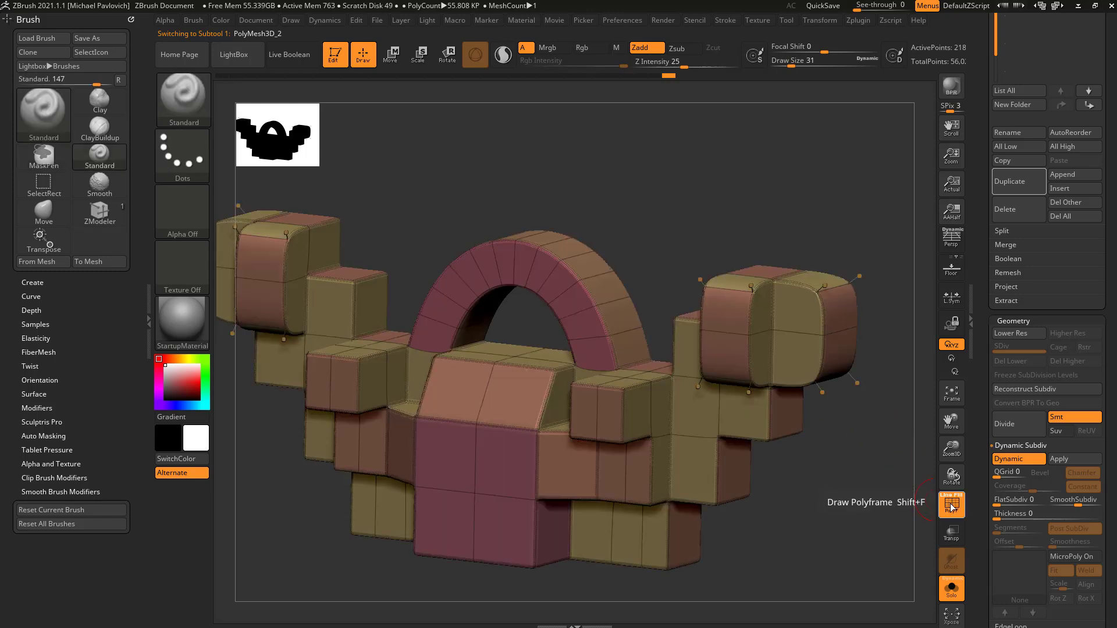
pyautogui.hotkey('shift', 'd')
pyautogui.moveTo(853, 499); pyautogui.dragTo(832, 492)
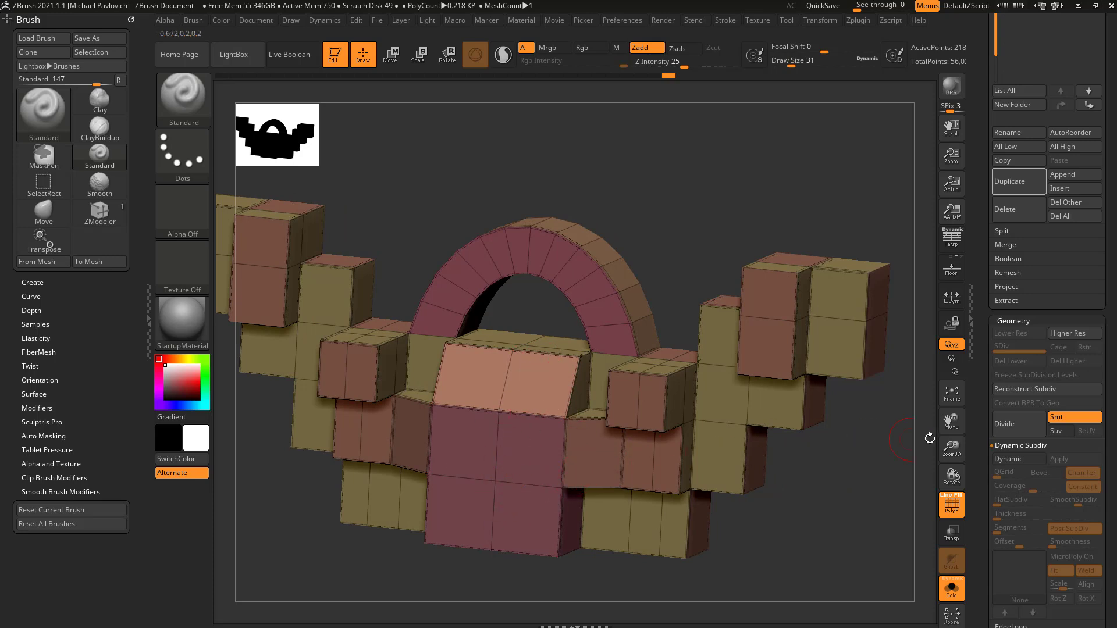
# Apply Dynamic Subdiv to PolyMesh3D_2 as real subdivision levels and check the resulting mesh with the polyframe.
pyautogui.click(1026, 460)
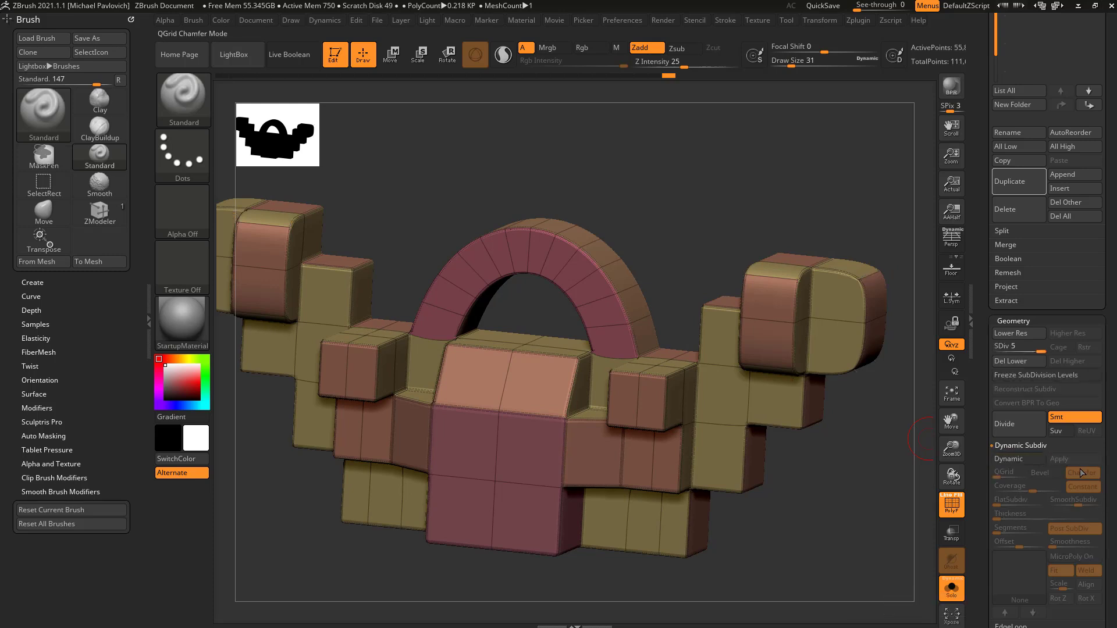
pyautogui.click(952, 508)
pyautogui.click(953, 511)
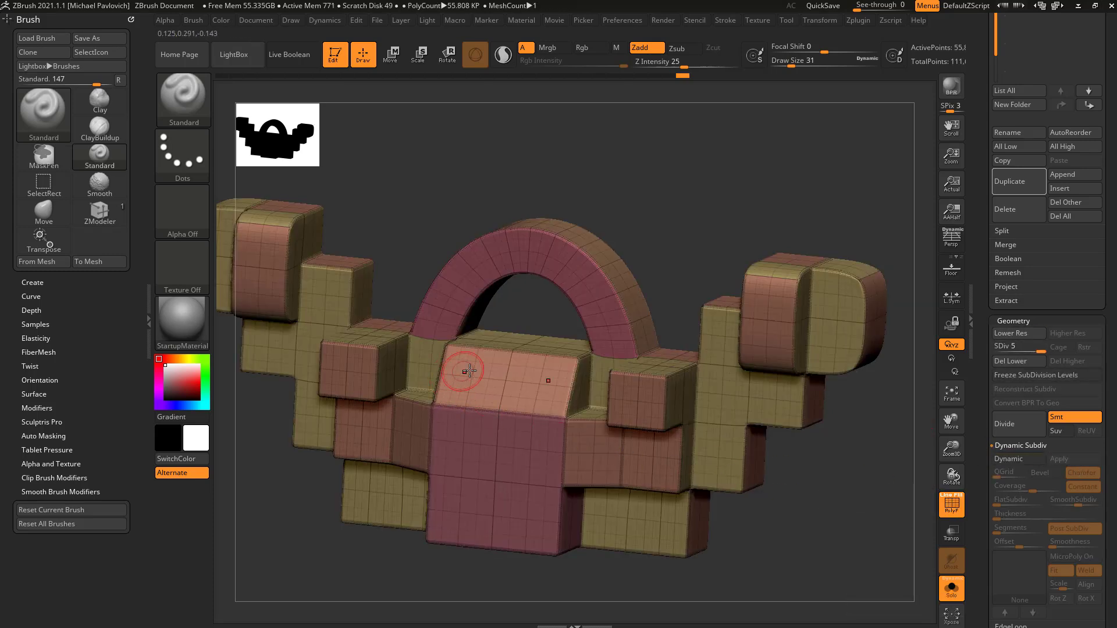
# Sculpt mirrored vertical ridges on the front block of PolyMesh3D_2 and examine the model without the polyframe.
pyautogui.moveTo(524, 516); pyautogui.dragTo(527, 440)
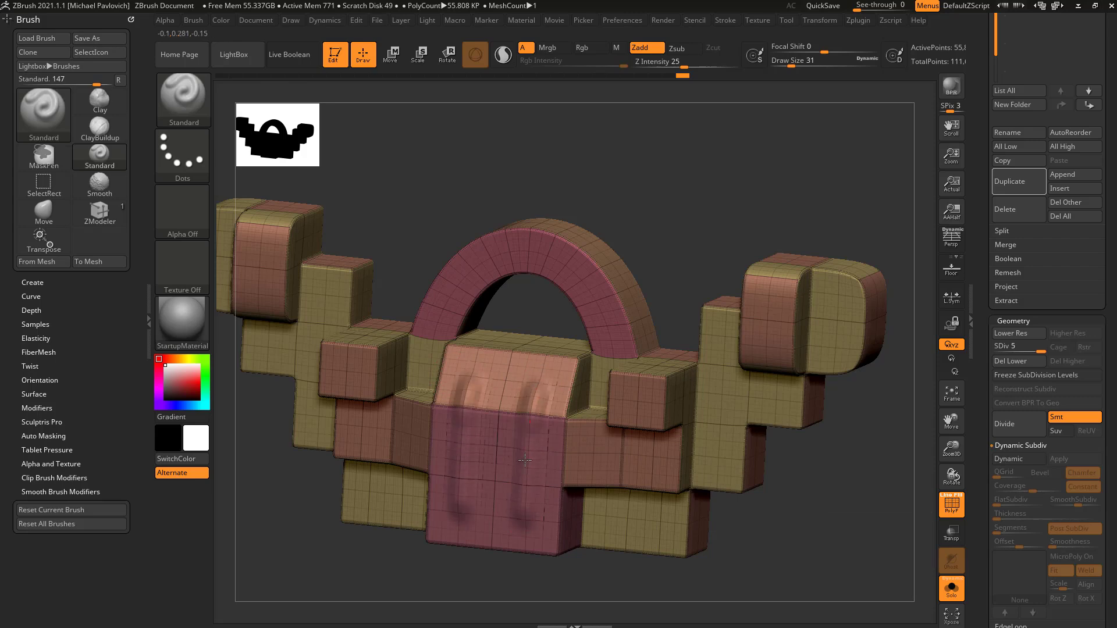
pyautogui.hotkey('shift', 'f')
pyautogui.moveTo(908, 415); pyautogui.dragTo(907, 454)
pyautogui.moveTo(849, 501); pyautogui.dragTo(592, 375)
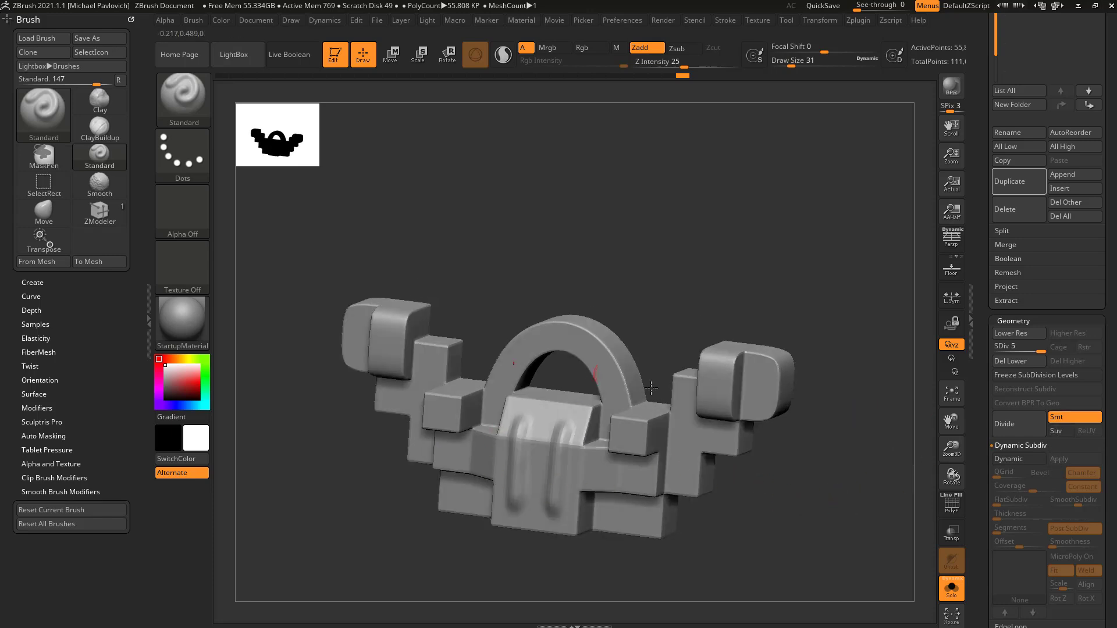
pyautogui.moveTo(861, 486); pyautogui.dragTo(847, 493)
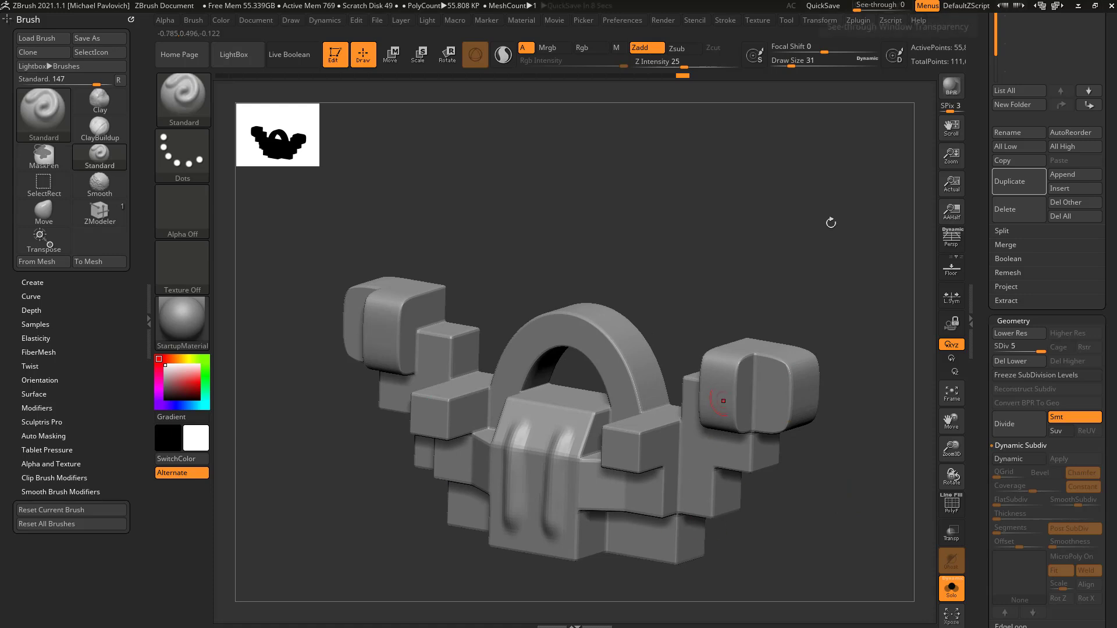
pyautogui.moveTo(873, 278); pyautogui.dragTo(930, 325)
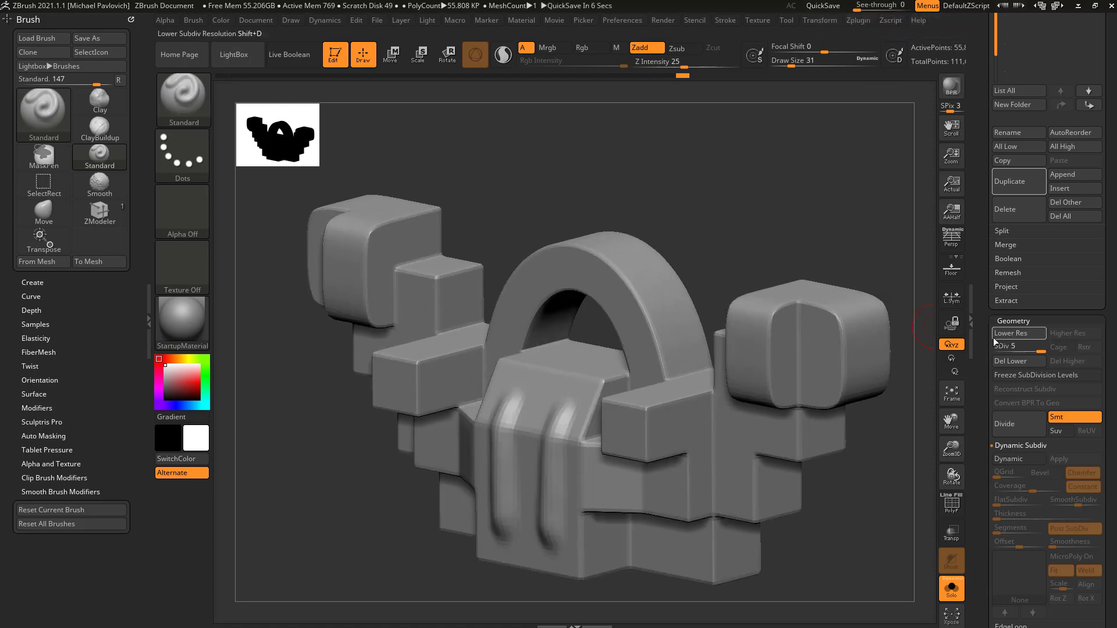
# Compare subdivision levels 1 and 5 with the polyframe shown, examining the arch and finishing at level 5.
pyautogui.click(996, 347)
pyautogui.click(949, 503)
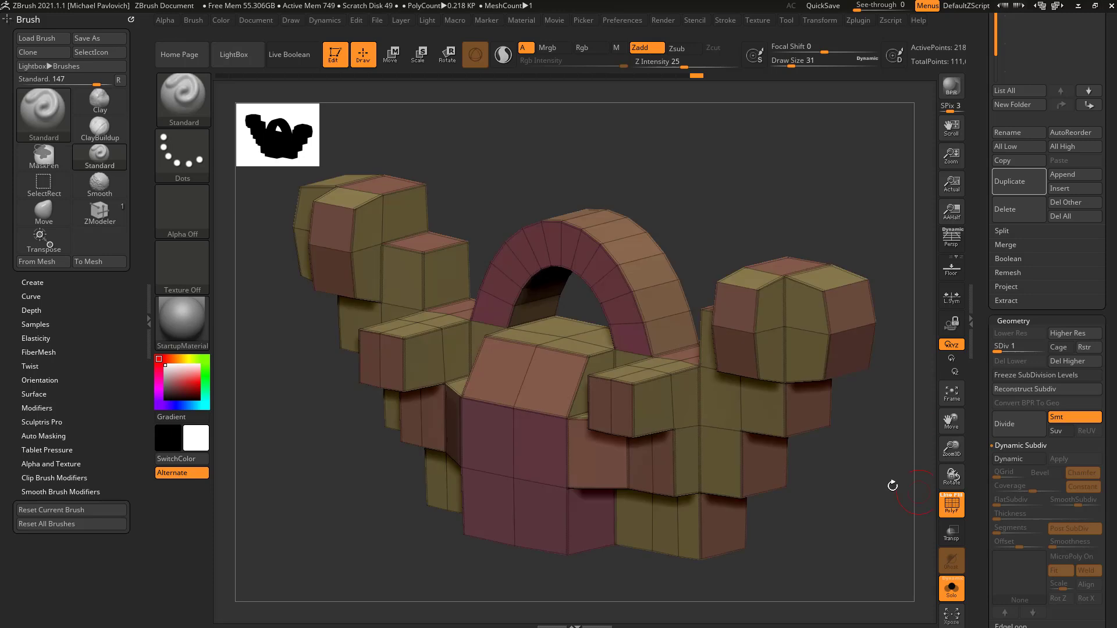
pyautogui.click(1037, 345)
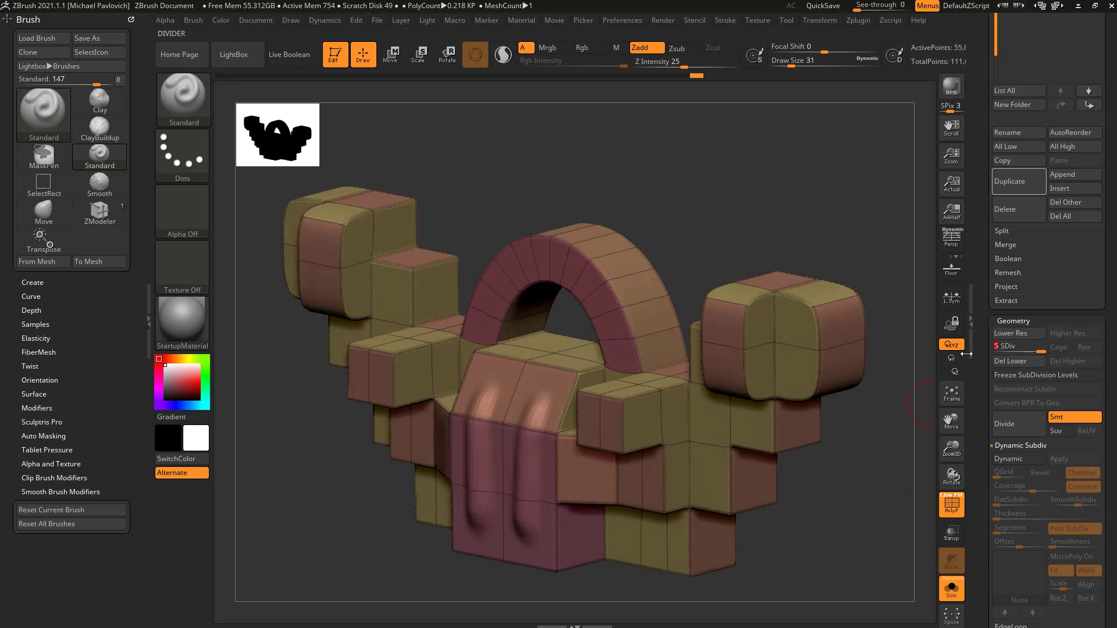
pyautogui.moveTo(903, 405); pyautogui.dragTo(832, 349)
pyautogui.keyDown('alt'); pyautogui.moveTo(884, 471); pyautogui.dragTo(717, 391); pyautogui.keyUp('alt')
pyautogui.keyDown('shift'); pyautogui.moveTo(695, 267); pyautogui.dragTo(561, 316); pyautogui.keyUp('shift')
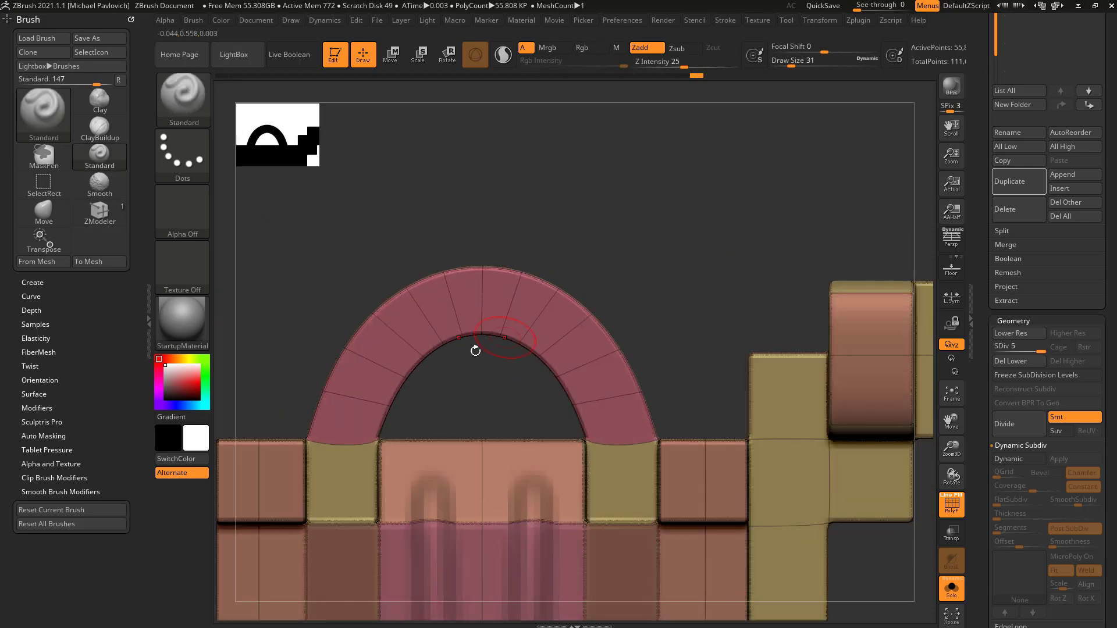
pyautogui.moveTo(657, 286); pyautogui.dragTo(502, 331)
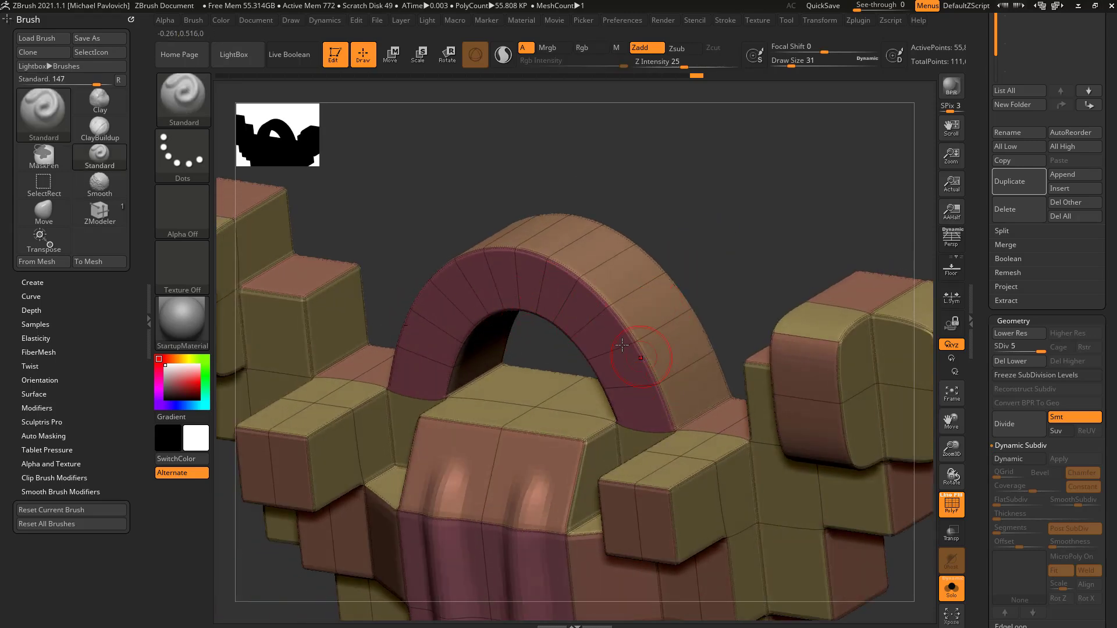
pyautogui.moveTo(1007, 347); pyautogui.dragTo(1048, 352)
pyautogui.keyDown('alt'); pyautogui.moveTo(843, 234); pyautogui.dragTo(844, 192); pyautogui.keyUp('alt')
# Try to initialize the multi-level PolyMesh3D_2 subtool as a QCube.
pyautogui.moveTo(980, 288); pyautogui.dragTo(978, 524)
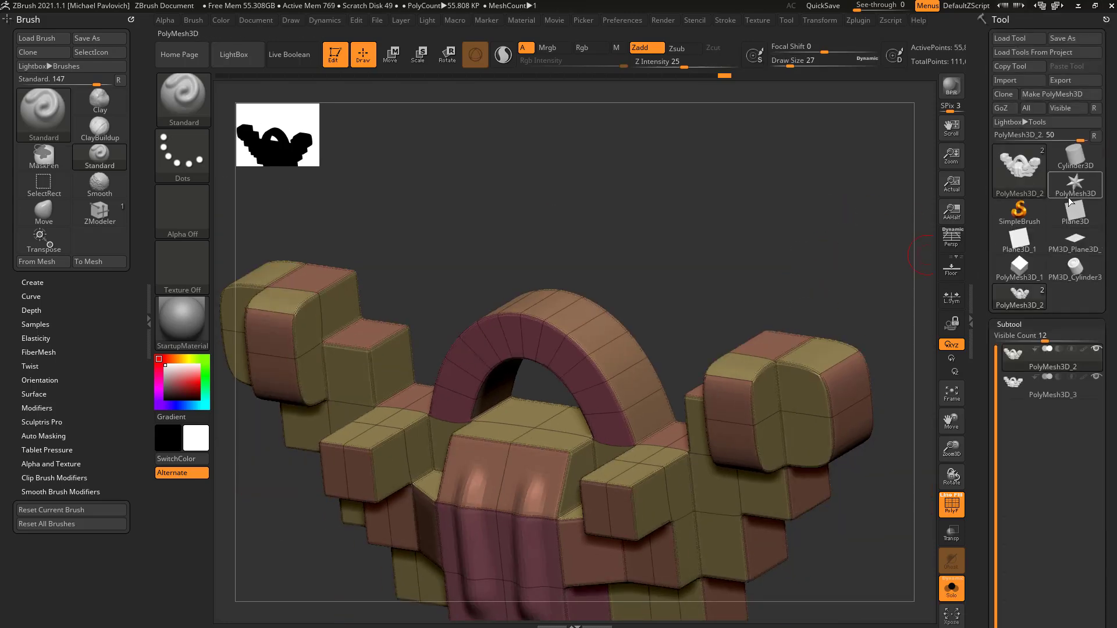
pyautogui.moveTo(980, 335); pyautogui.dragTo(980, 105)
pyautogui.moveTo(978, 363); pyautogui.dragTo(981, 212)
pyautogui.click(1005, 154)
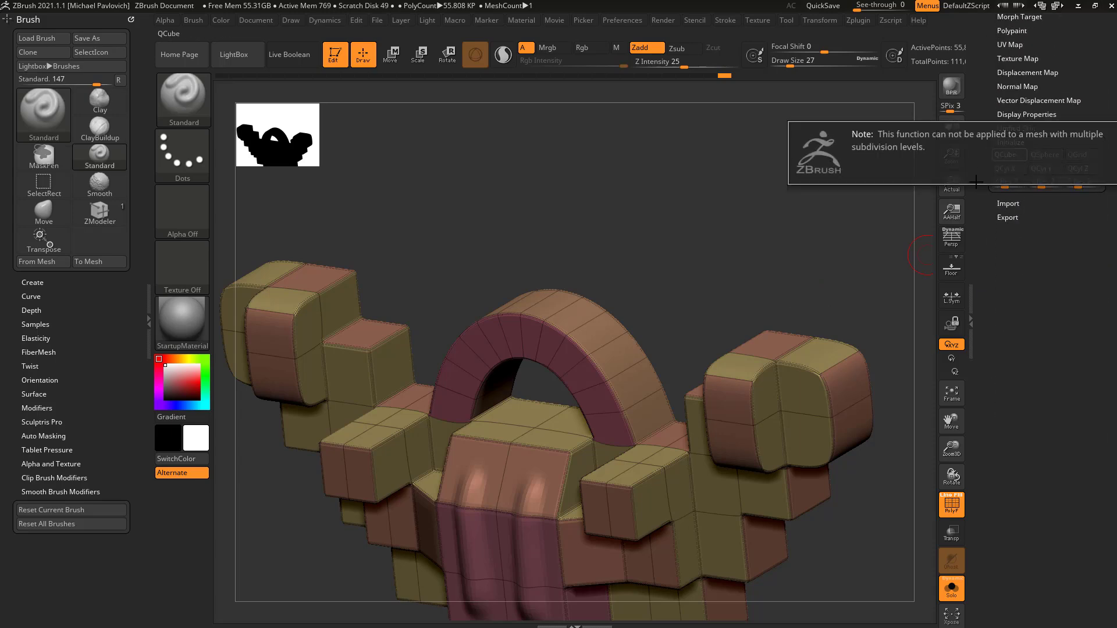
# Delete the lower subdivision levels of PolyMesh3D_2, keeping only its dense level 5 mesh.
pyautogui.moveTo(985, 130); pyautogui.dragTo(978, 349)
pyautogui.moveTo(973, 244); pyautogui.dragTo(967, 364)
pyautogui.click(1025, 155)
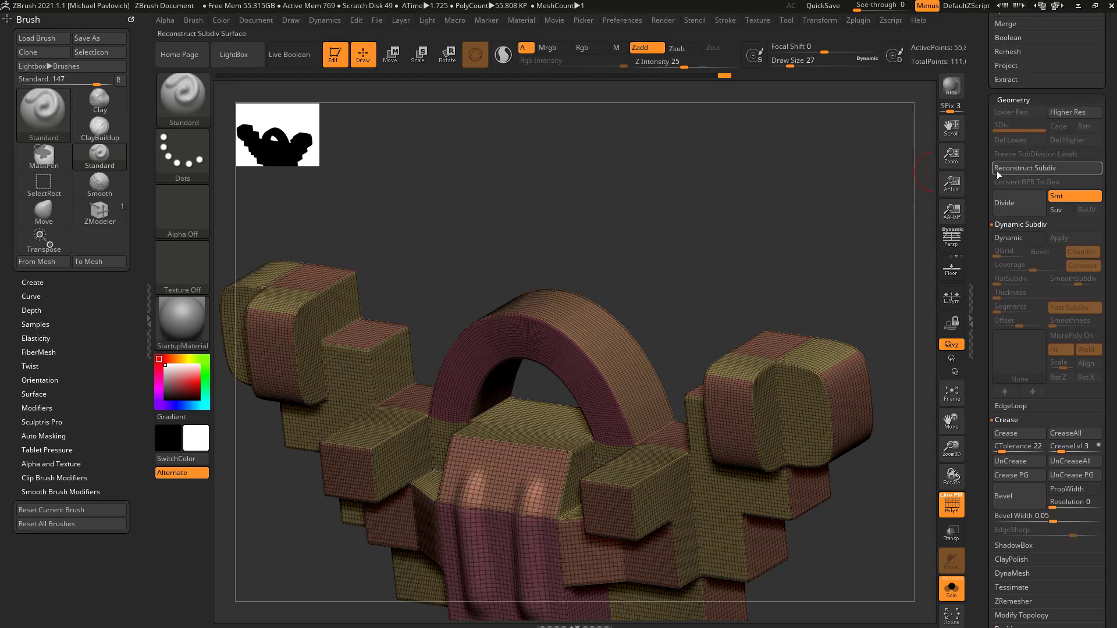
# Reconstruct the lower subdivision levels of the dense mesh repeatedly, down to the original low-resolution blocks.
pyautogui.moveTo(970, 296); pyautogui.dragTo(980, 125)
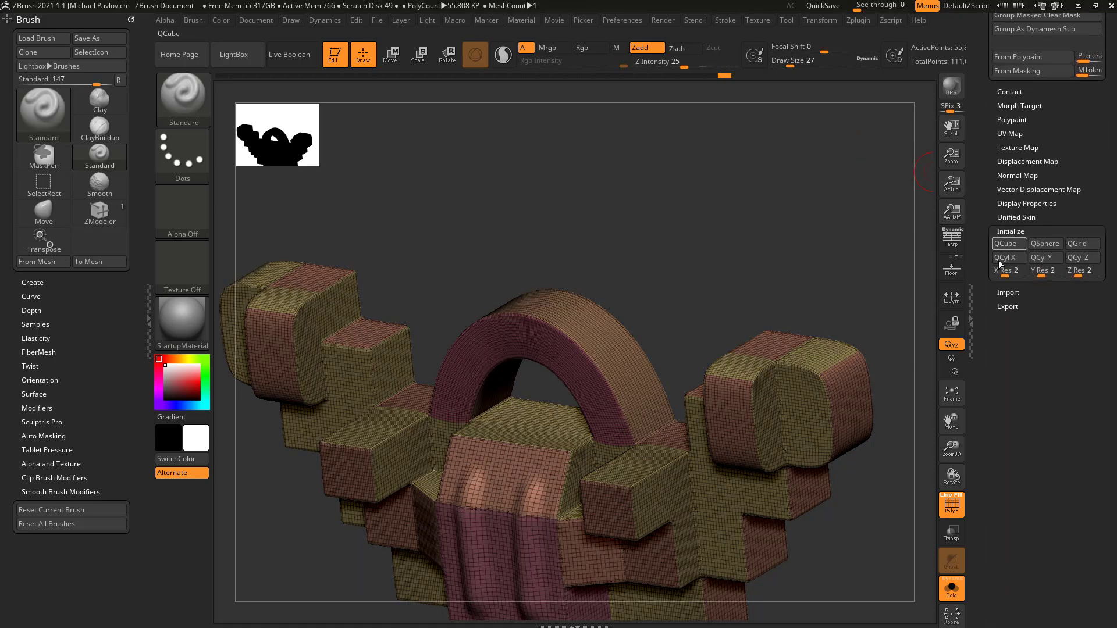
pyautogui.moveTo(987, 184); pyautogui.dragTo(987, 258)
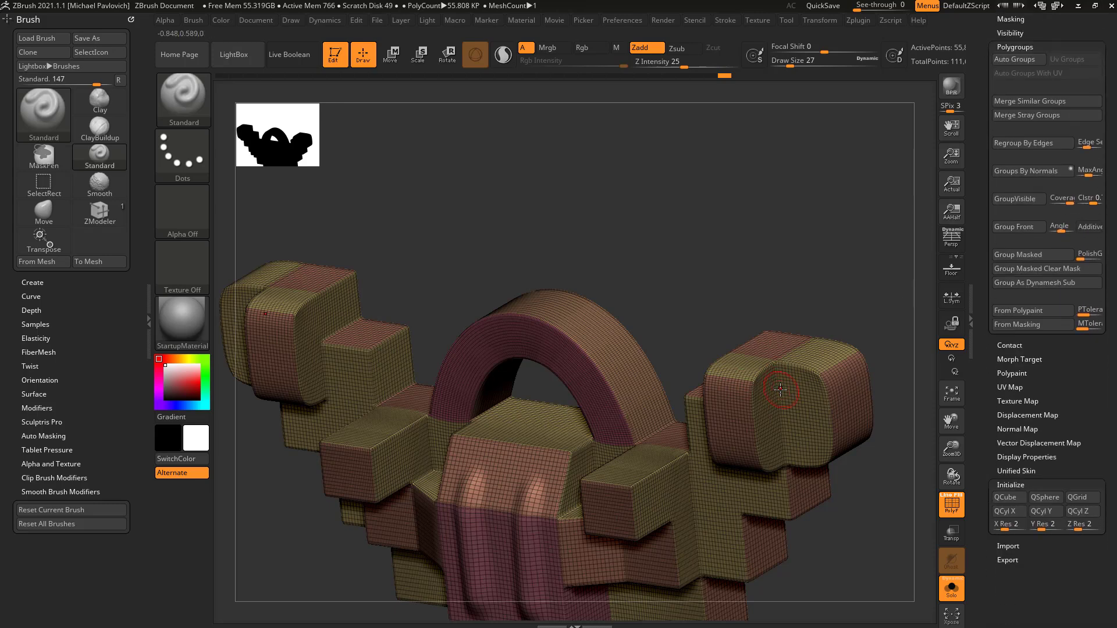
pyautogui.moveTo(984, 217); pyautogui.dragTo(977, 412)
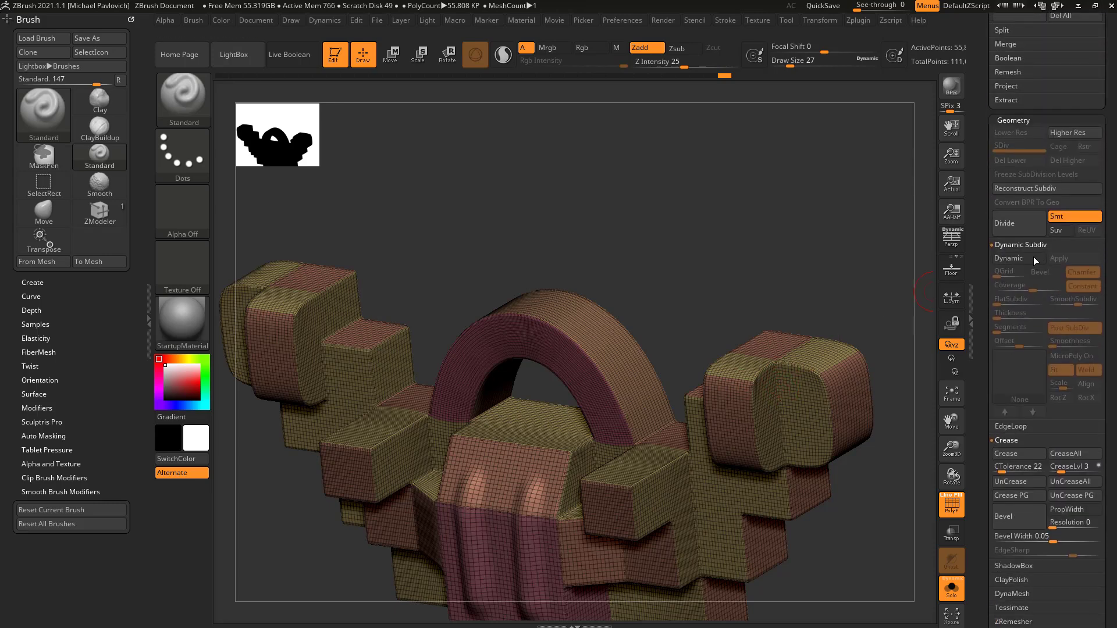
pyautogui.click(1031, 188)
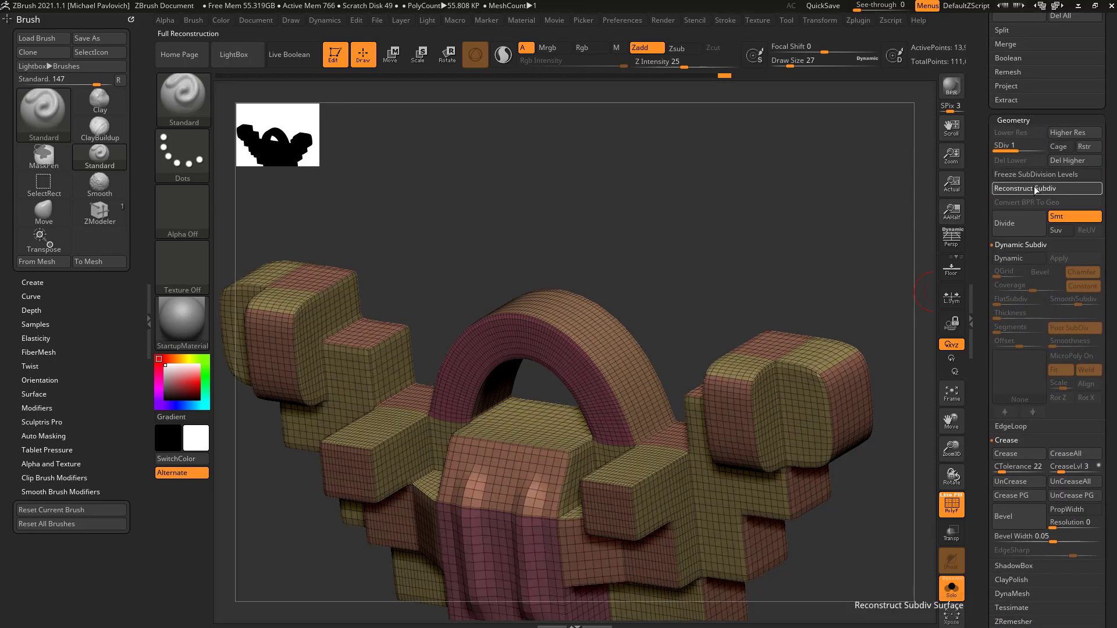
pyautogui.click(1033, 187)
pyautogui.click(1033, 186)
pyautogui.click(1033, 187)
pyautogui.click(1033, 188)
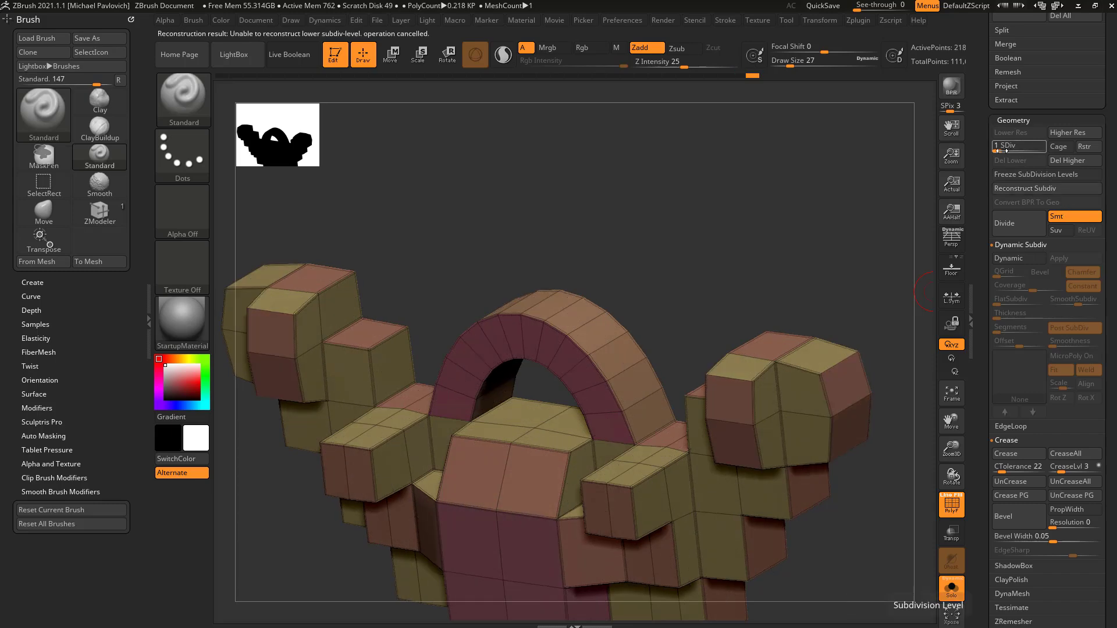
# Delete the higher subdivision levels and initialize the subtool as a QCube with X, Y and Z resolution 2.
pyautogui.click(1065, 159)
pyautogui.moveTo(989, 279); pyautogui.dragTo(989, 99)
pyautogui.scroll(-6, 1000, 291)
pyautogui.click(1011, 459)
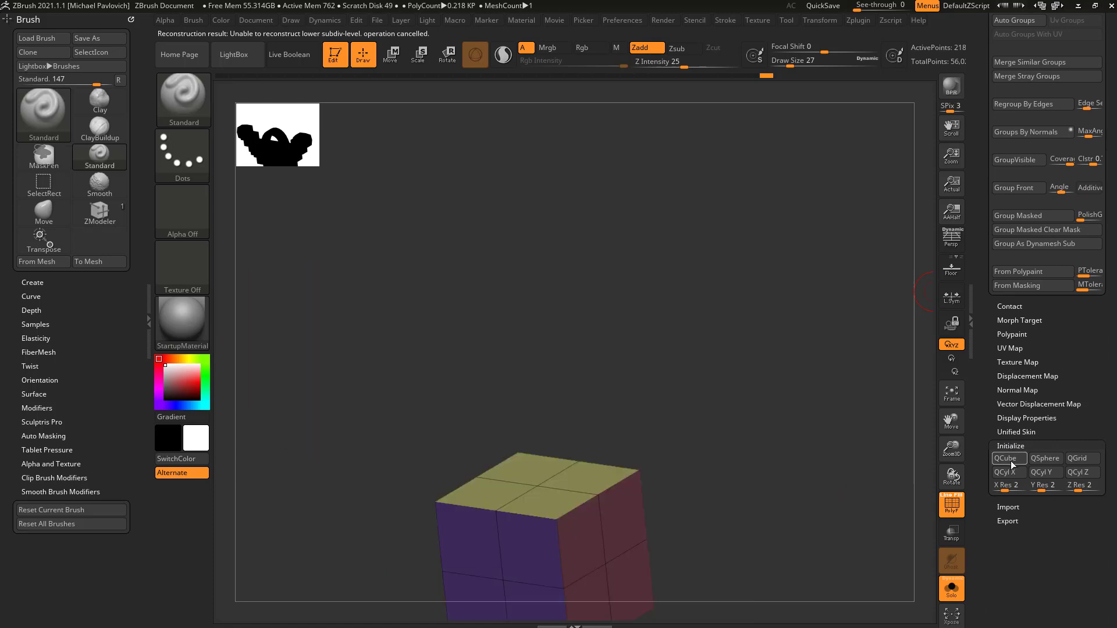
pyautogui.moveTo(792, 483); pyautogui.dragTo(819, 384)
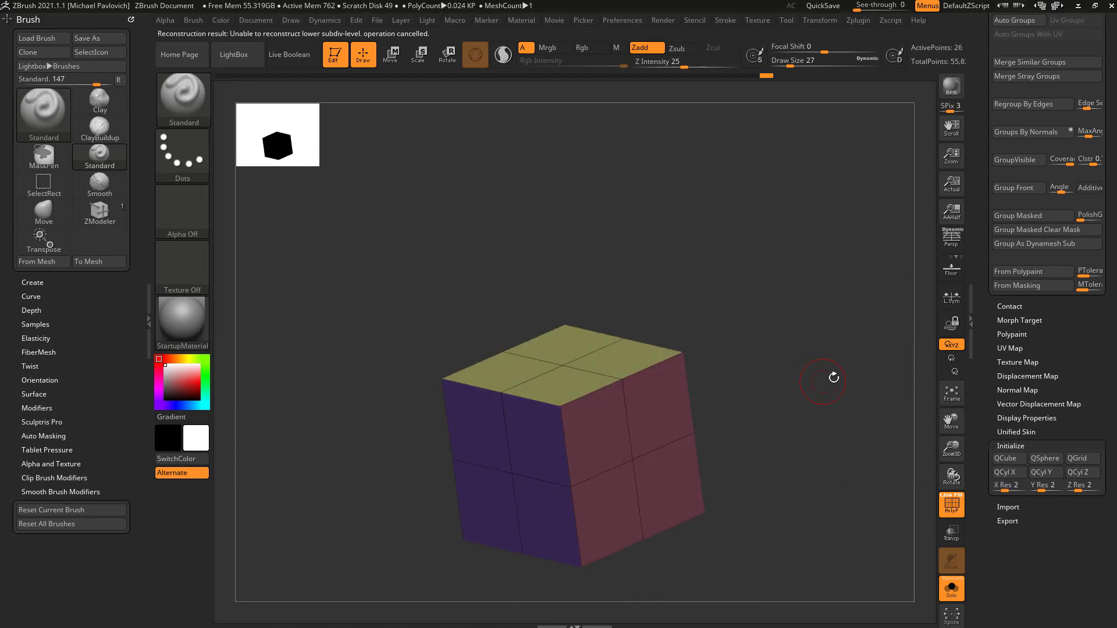
# Give the cube Dynamic Subdiv with QGrid 8, Coverage 0.2242 and Constant, hide the polyframe, and apply it as real geometry.
pyautogui.scroll(10, 988, 340)
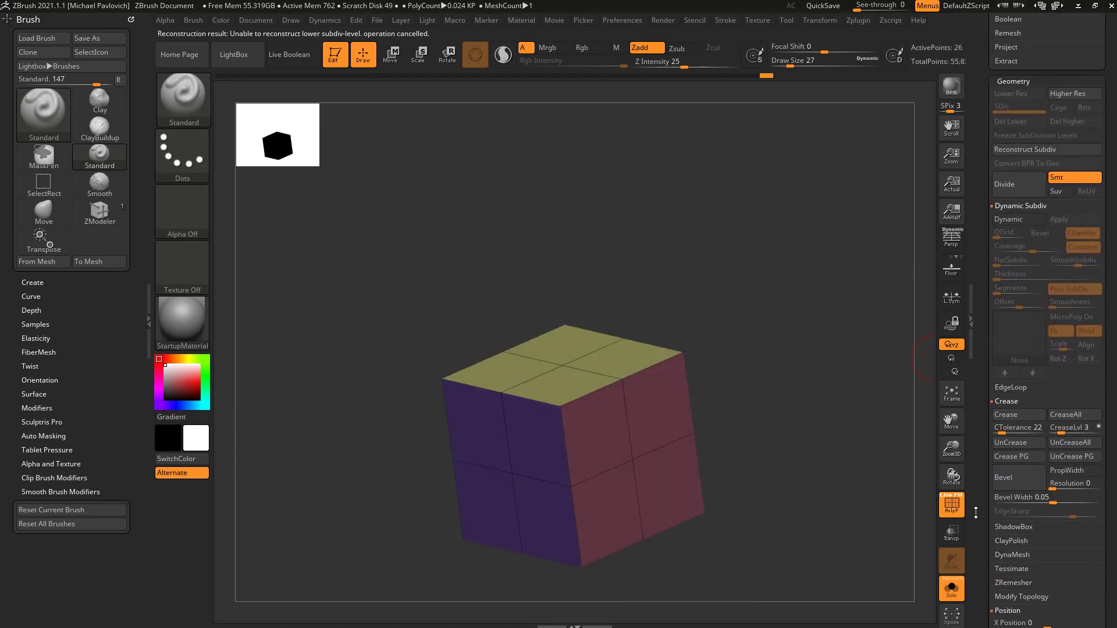
pyautogui.click(1012, 258)
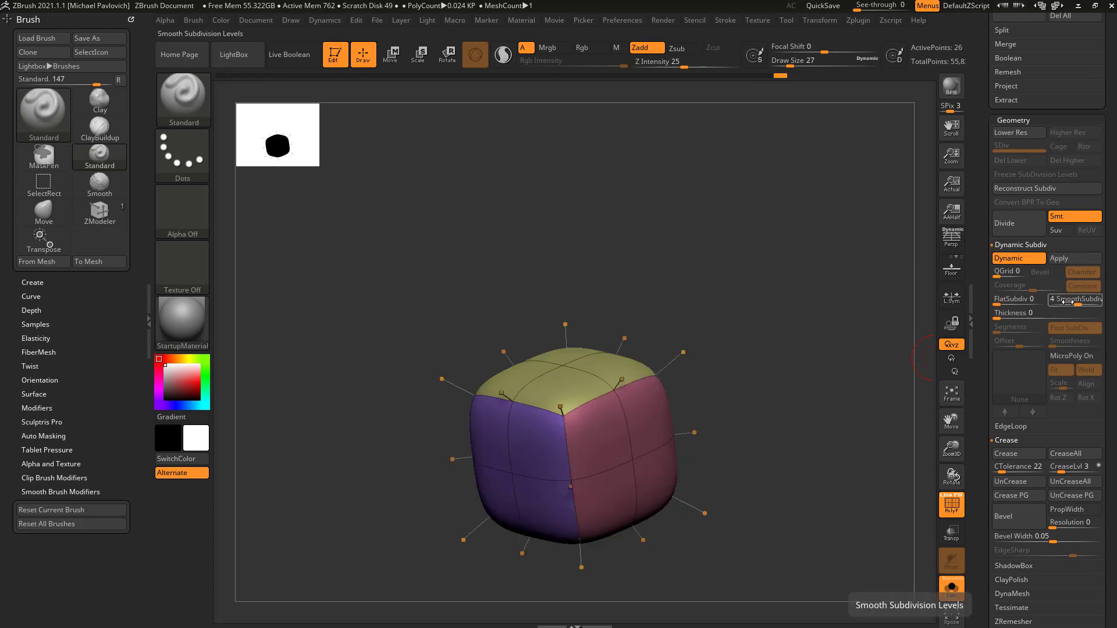
pyautogui.click(1051, 306)
pyautogui.moveTo(1000, 275); pyautogui.dragTo(1058, 304)
pyautogui.moveTo(892, 325)
pyautogui.mouseDown()
pyautogui.moveTo(856, 320)
pyautogui.moveTo(875, 314)
pyautogui.moveTo(881, 326)
pyautogui.mouseUp()
pyautogui.click(949, 511)
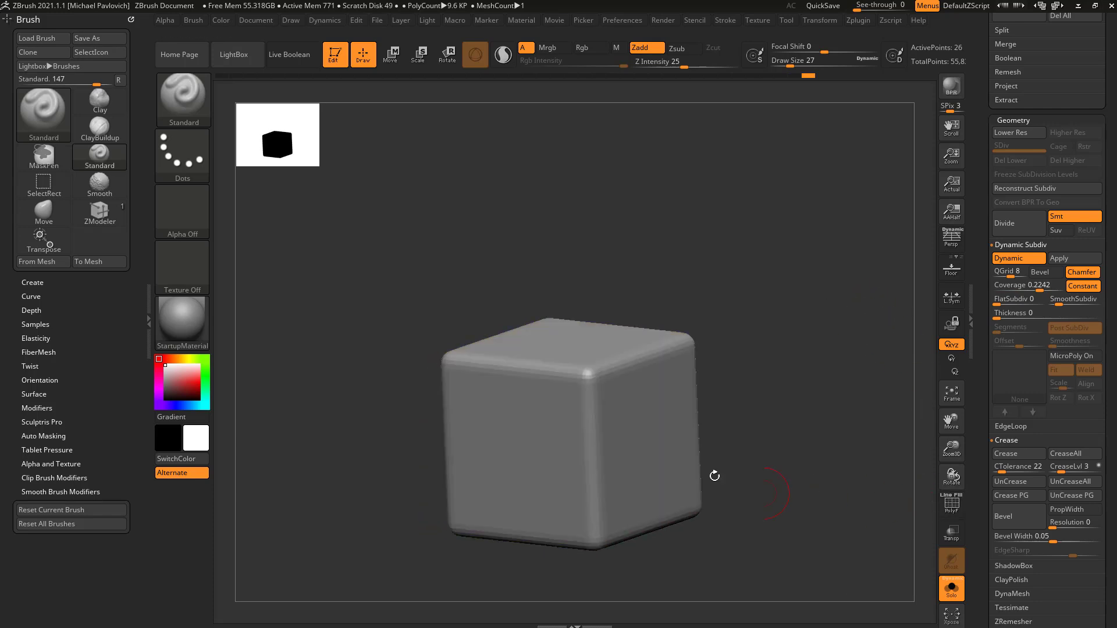
pyautogui.moveTo(800, 390); pyautogui.dragTo(841, 387)
pyautogui.click(1062, 259)
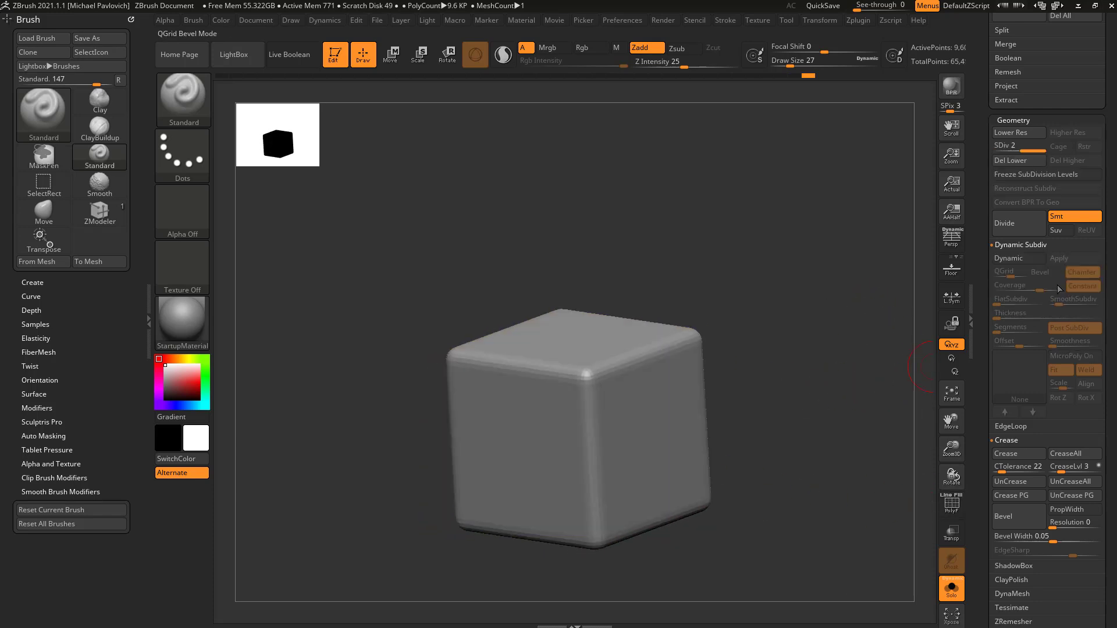
# Show the polyframe on the applied cube and compare its mesh at subdivision levels 1 and 2.
pyautogui.click(952, 504)
pyautogui.keyDown('alt'); pyautogui.moveTo(865, 449); pyautogui.dragTo(859, 386); pyautogui.keyUp('alt')
pyautogui.keyDown('alt'); pyautogui.moveTo(871, 309); pyautogui.dragTo(775, 289); pyautogui.keyUp('alt')
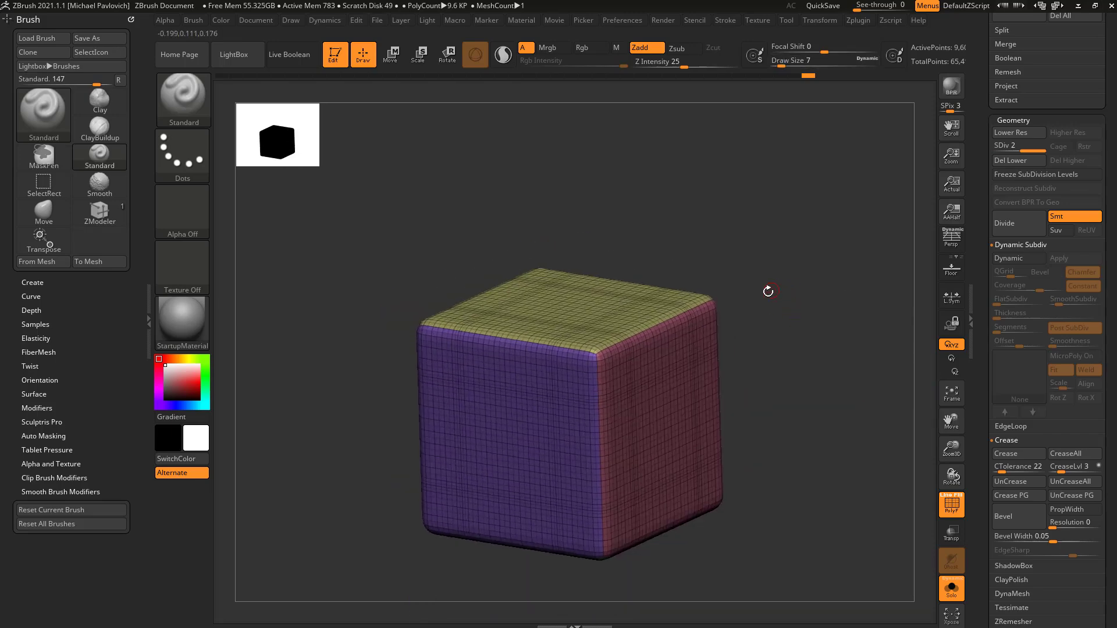
pyautogui.moveTo(649, 334); pyautogui.dragTo(814, 353, button='right')
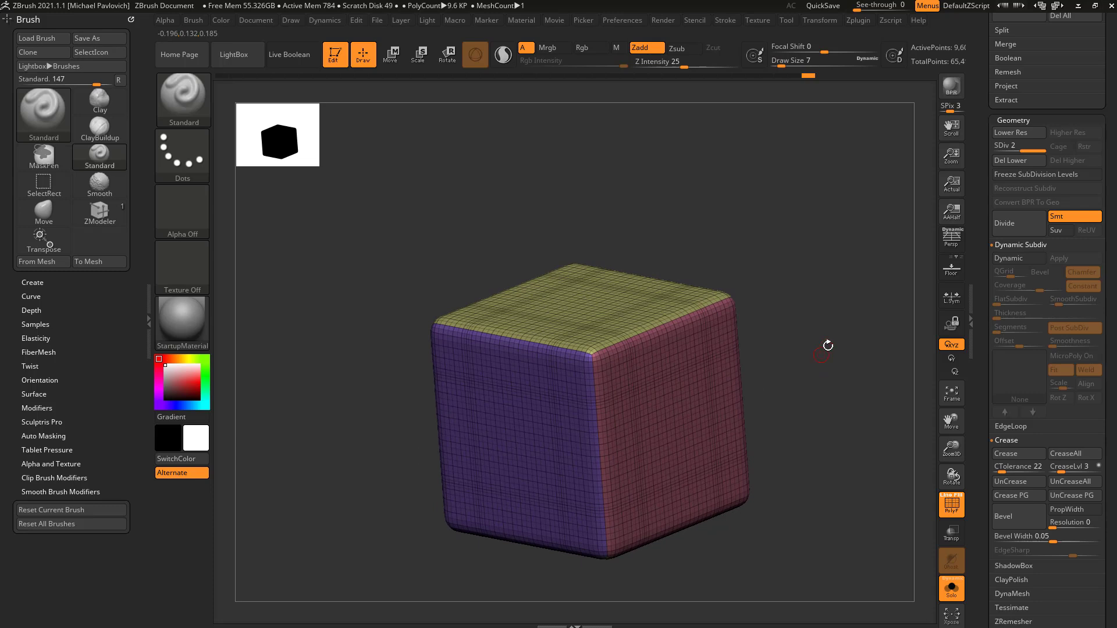
pyautogui.click(1007, 146)
pyautogui.click(1031, 146)
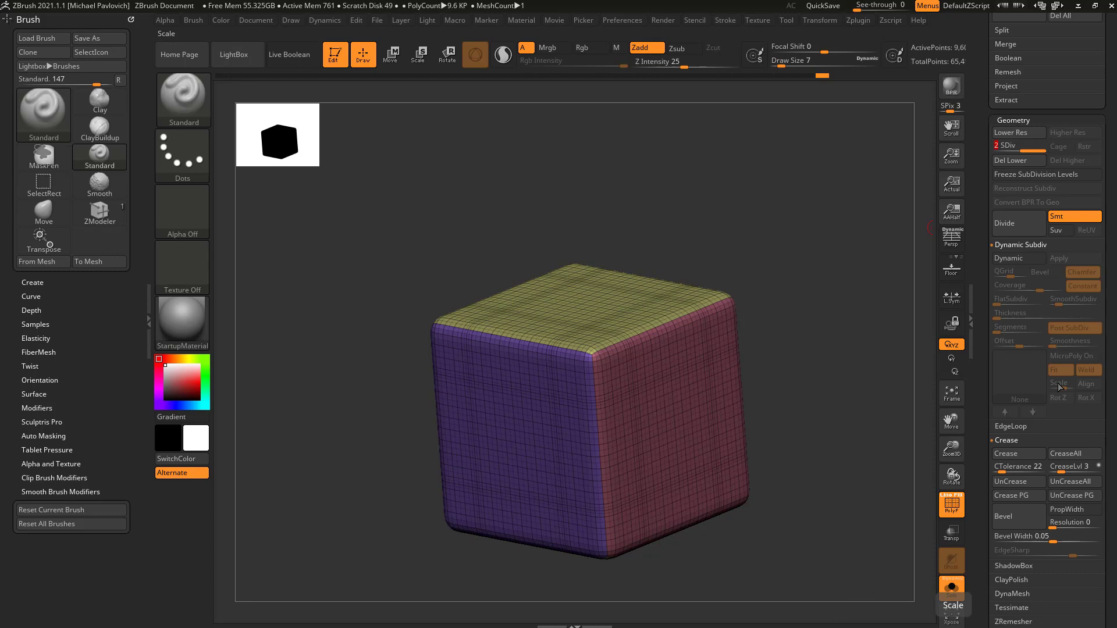
# Return the cube to its Dynamic Subdiv preview and set QGrid to 9 with Coverage 0.0559.
pyautogui.press('d')
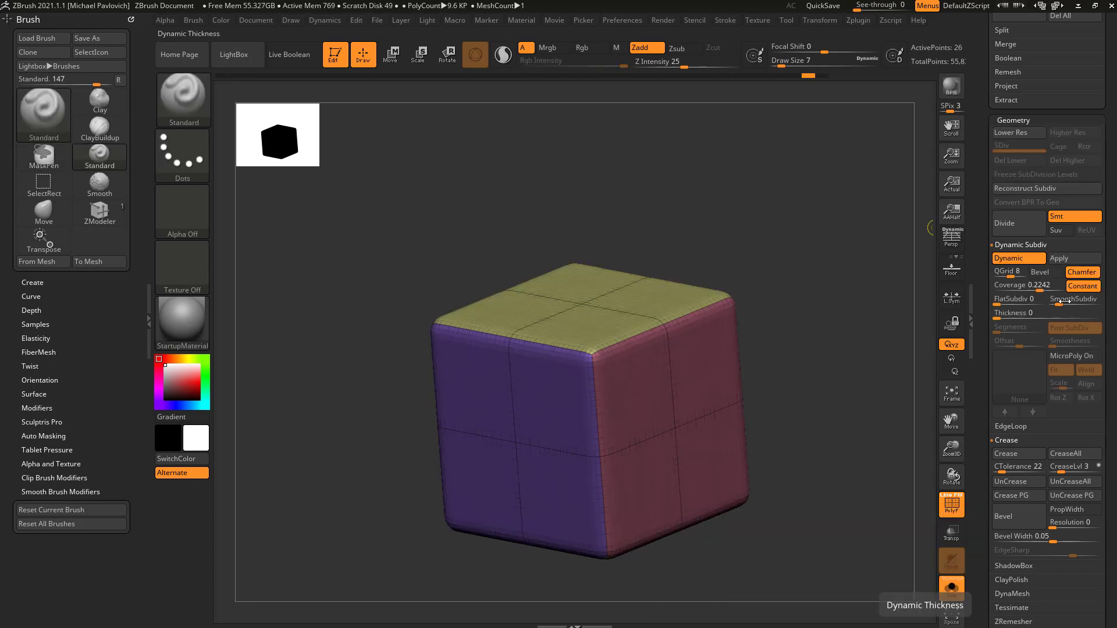
pyautogui.moveTo(1060, 301); pyautogui.dragTo(1028, 289)
pyautogui.moveTo(843, 276); pyautogui.dragTo(599, 230)
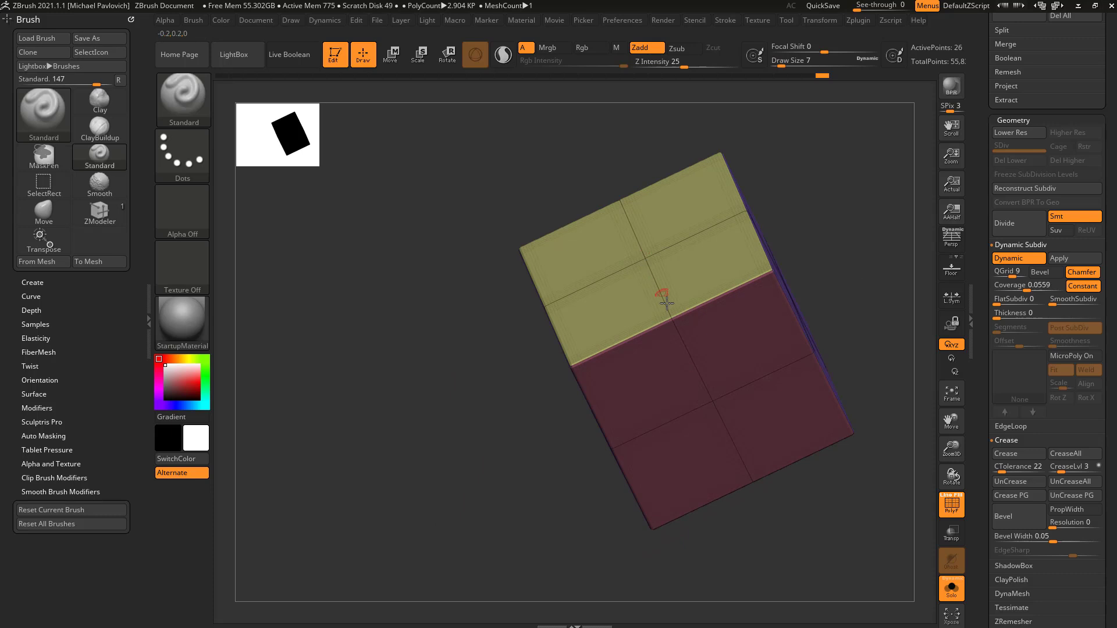
pyautogui.moveTo(793, 483); pyautogui.dragTo(672, 336)
pyautogui.moveTo(853, 373); pyautogui.dragTo(843, 347)
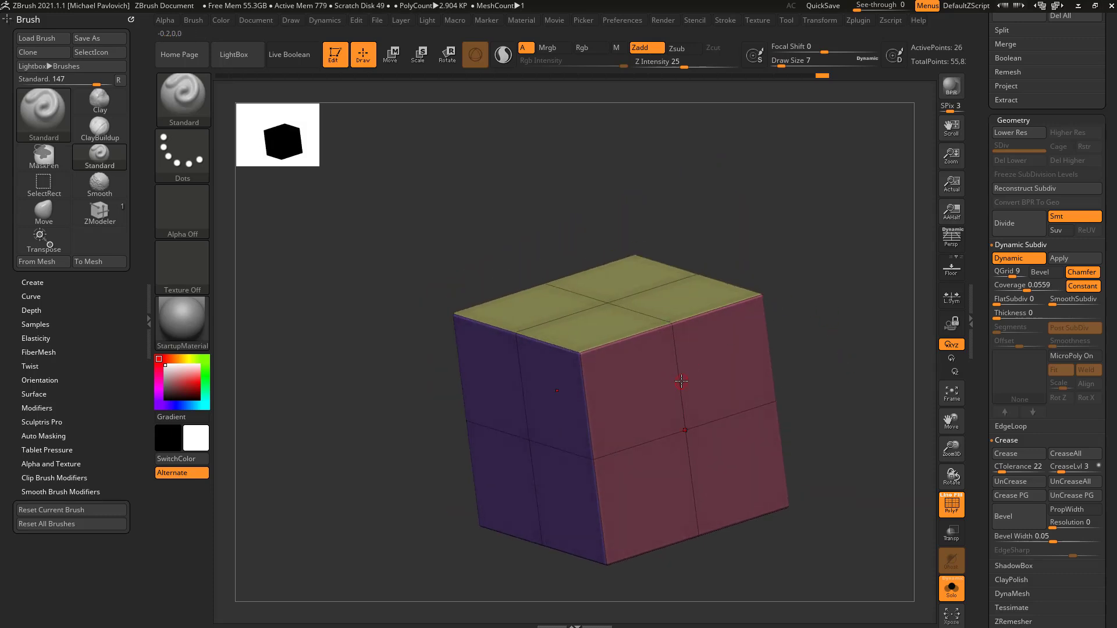
# With ZModeler's Insert Single EdgeLoop edge action, delete the vertical middle edge loop crossing the cube's red and yellow sides.
pyautogui.press('b')
pyautogui.press('z')
pyautogui.press('m')
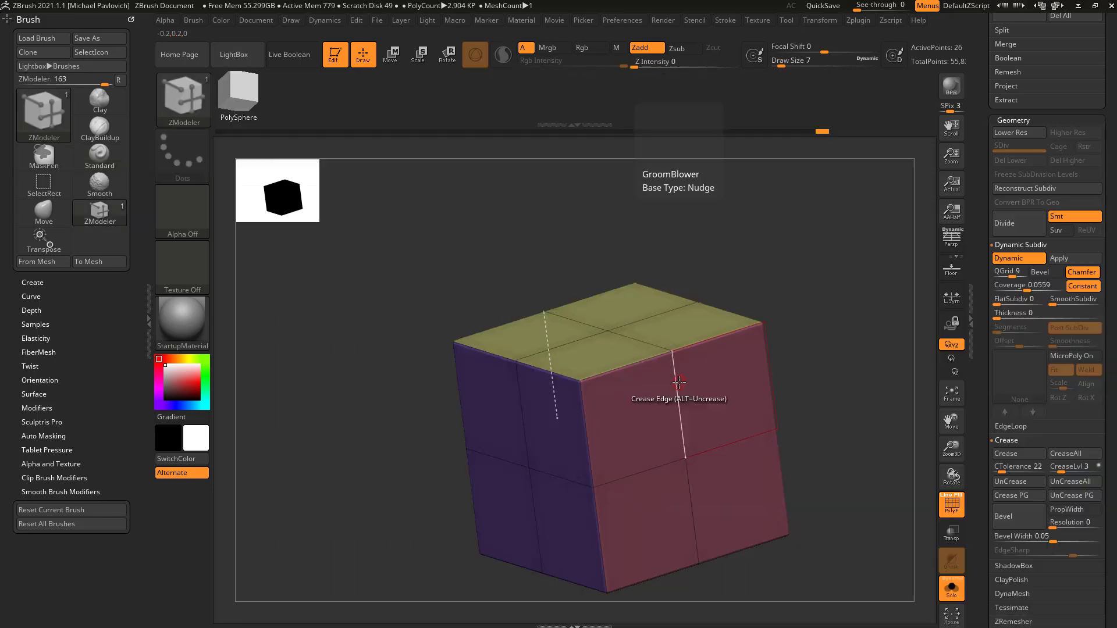
pyautogui.press('space')
pyautogui.click(658, 267)
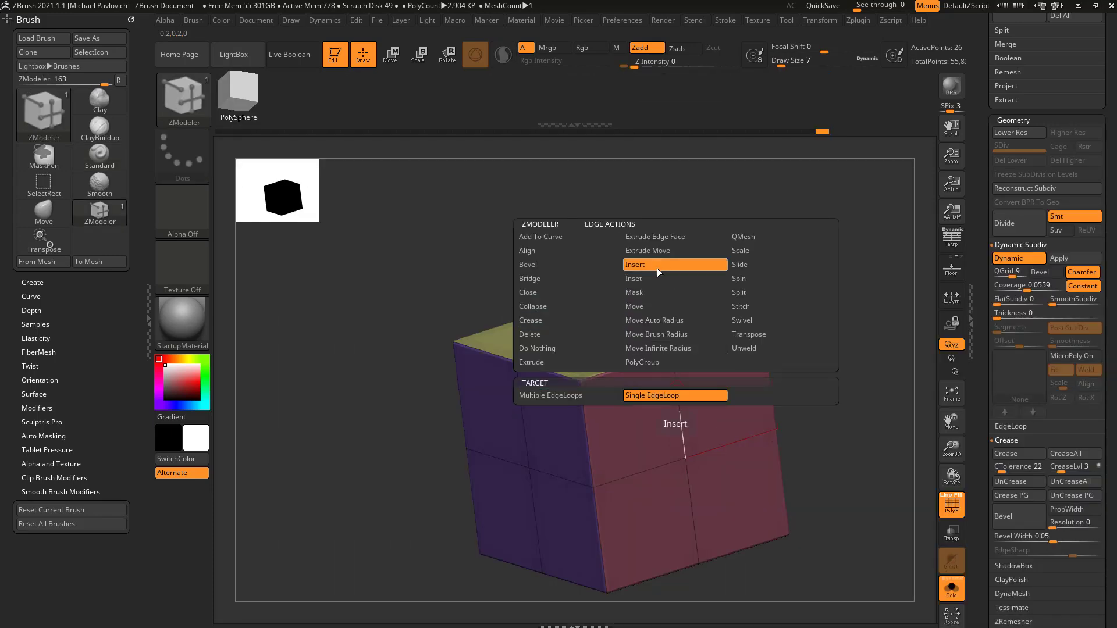
pyautogui.click(645, 394)
pyautogui.keyDown('alt'); pyautogui.click(675, 398); pyautogui.keyUp('alt')
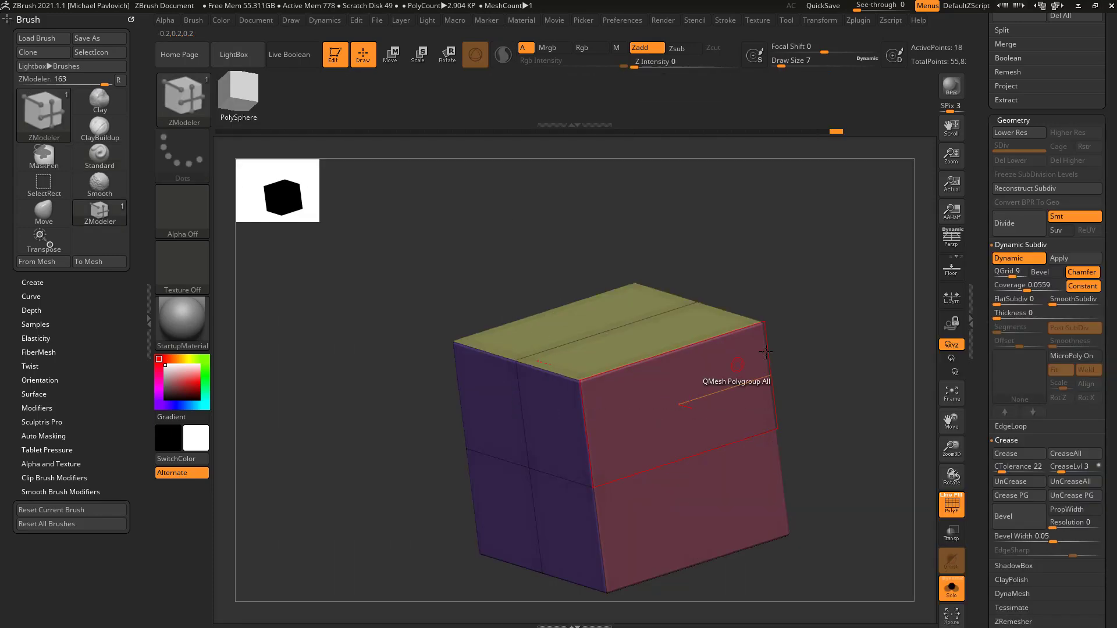
# Tighten the cube's rounded edges by setting the Dynamic Subdiv Coverage to 0.0119.
pyautogui.moveTo(822, 400); pyautogui.dragTo(861, 429)
pyautogui.hotkey('shift', 'f')
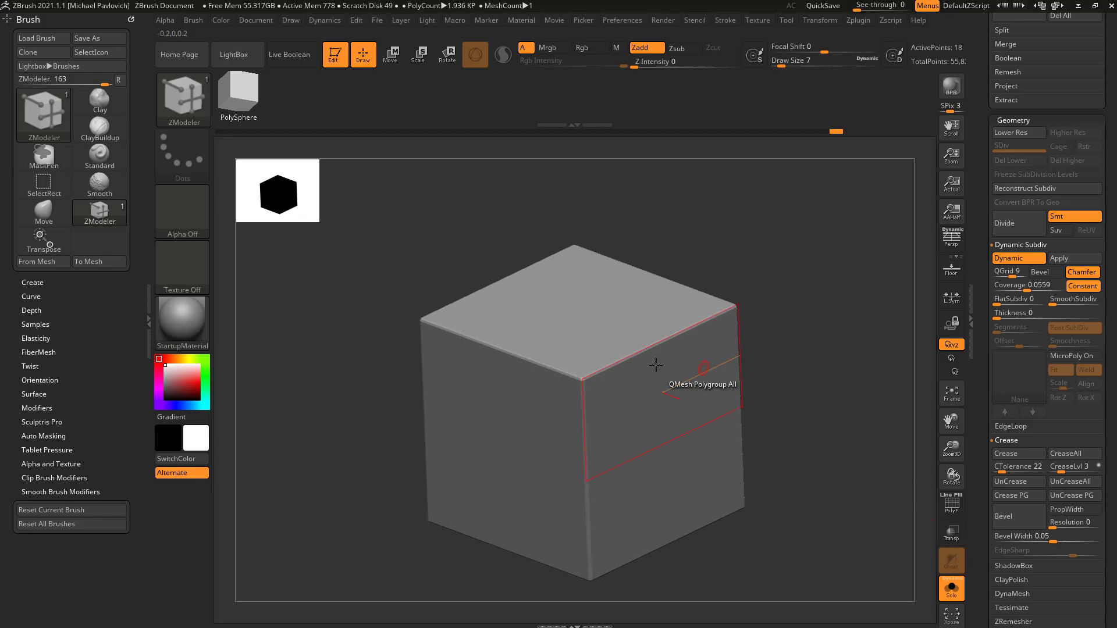
pyautogui.click(949, 516)
pyautogui.moveTo(823, 302); pyautogui.dragTo(817, 314)
pyautogui.moveTo(727, 256); pyautogui.dragTo(788, 326)
pyautogui.keyDown('alt'); pyautogui.moveTo(815, 209); pyautogui.dragTo(849, 296); pyautogui.keyUp('alt')
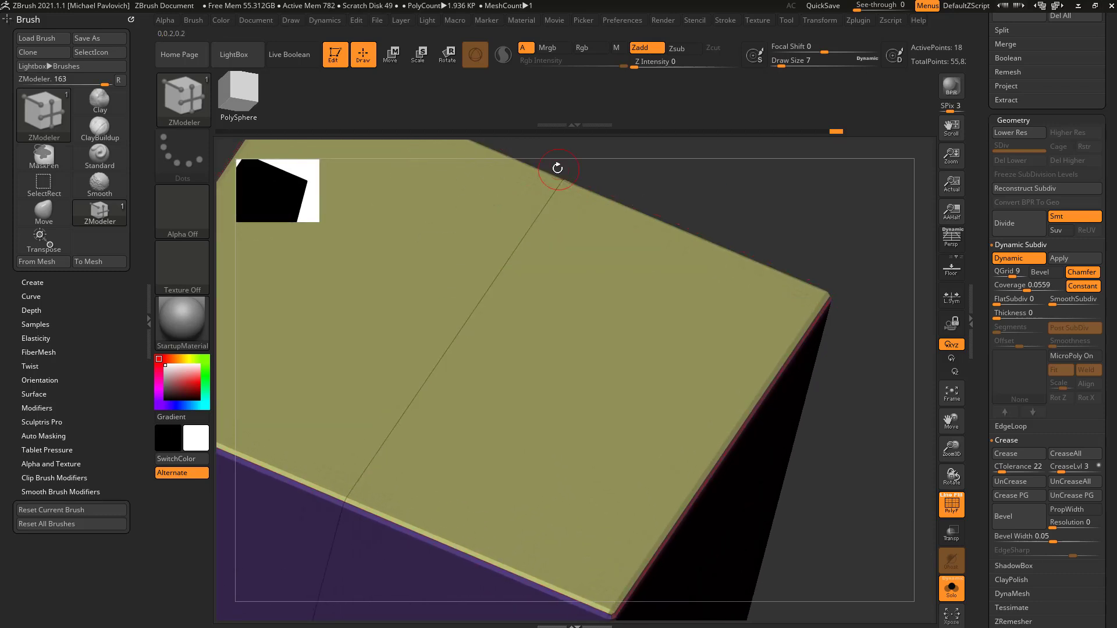
pyautogui.moveTo(718, 198); pyautogui.dragTo(743, 228)
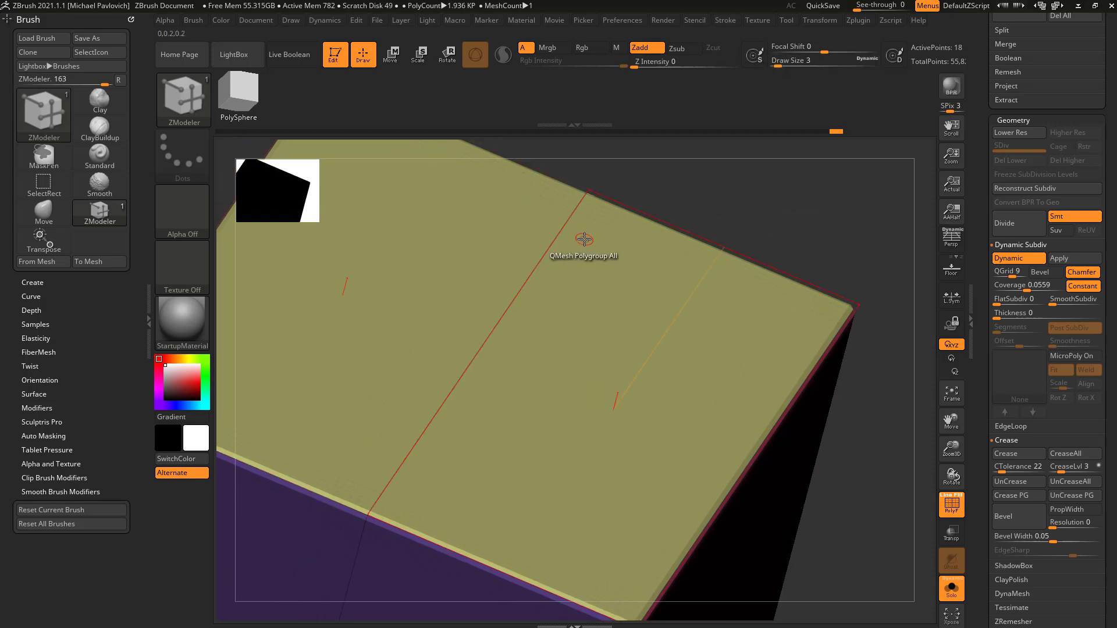
pyautogui.moveTo(1010, 274)
pyautogui.mouseDown()
pyautogui.moveTo(1031, 291)
pyautogui.moveTo(1017, 294)
pyautogui.mouseUp()
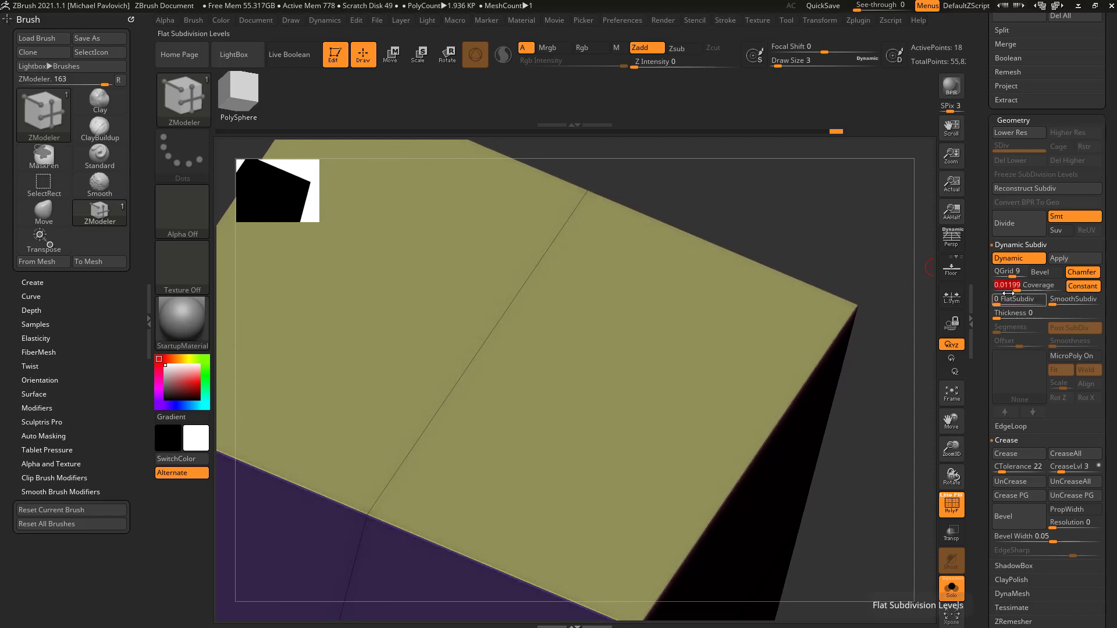
# Apply the QGrid 9 preview as real geometry and examine the tight edge loops with and without the polyframe.
pyautogui.keyDown('ctrl'); pyautogui.moveTo(882, 304); pyautogui.dragTo(878, 277, button='right'); pyautogui.keyUp('ctrl')
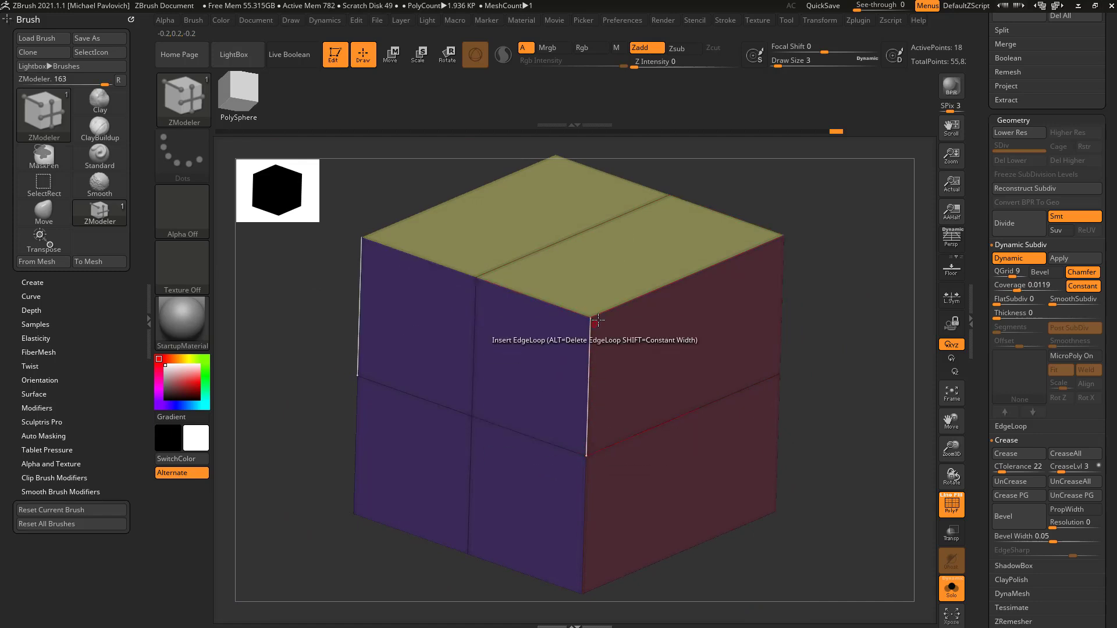
pyautogui.moveTo(853, 305); pyautogui.dragTo(832, 309, button='right')
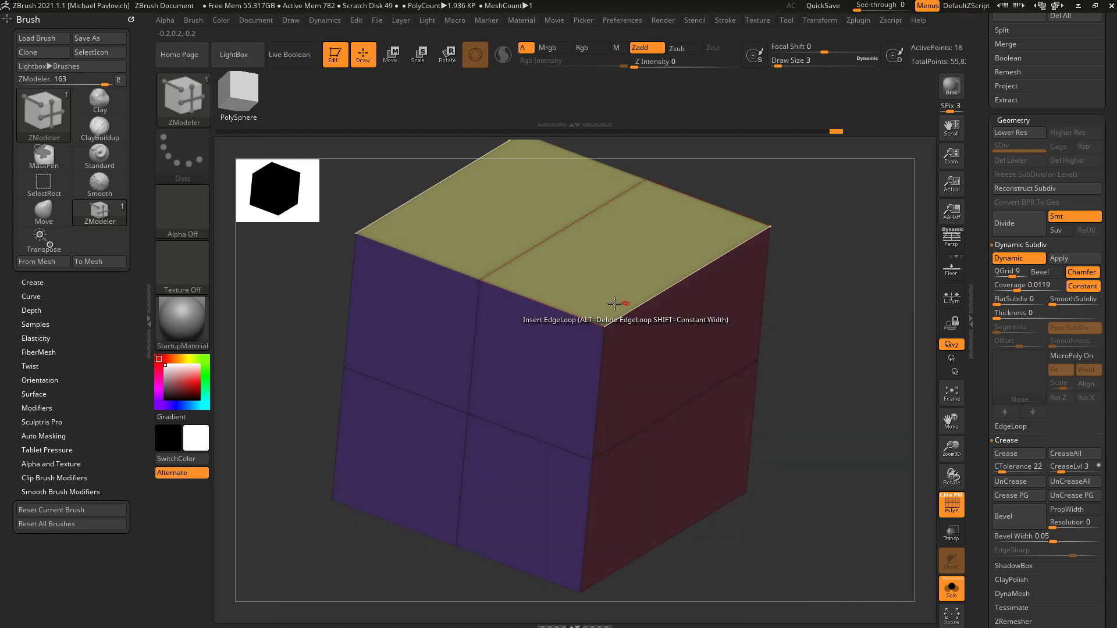
pyautogui.moveTo(838, 347)
pyautogui.mouseDown(button='right')
pyautogui.moveTo(774, 343)
pyautogui.moveTo(873, 347)
pyautogui.moveTo(867, 337)
pyautogui.moveTo(857, 356)
pyautogui.mouseUp(button='right')
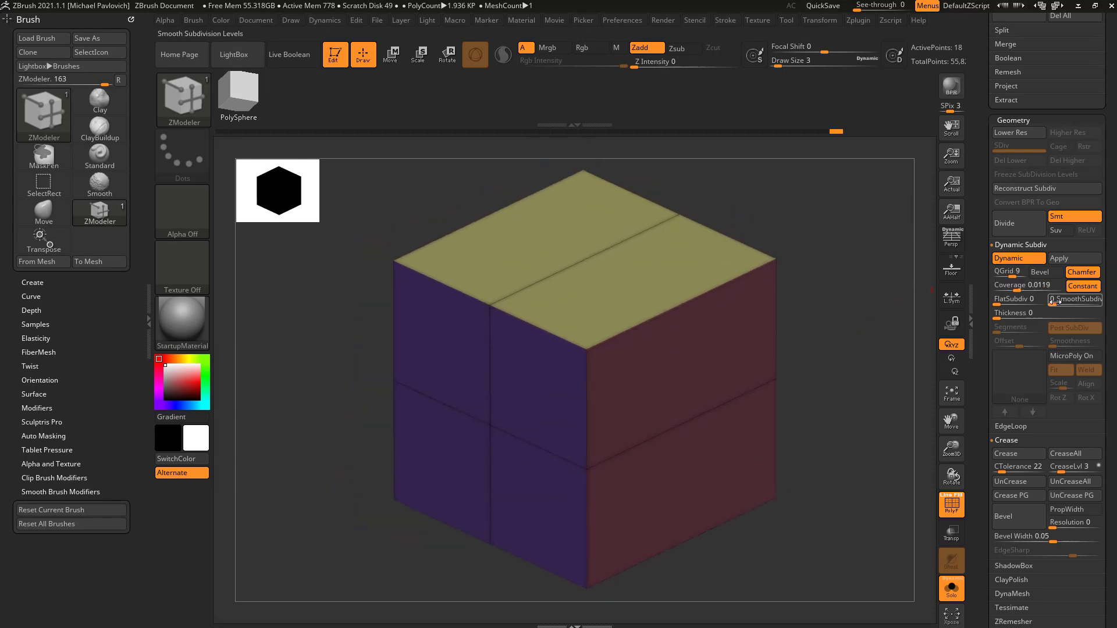
pyautogui.hotkey('shift', 'd')
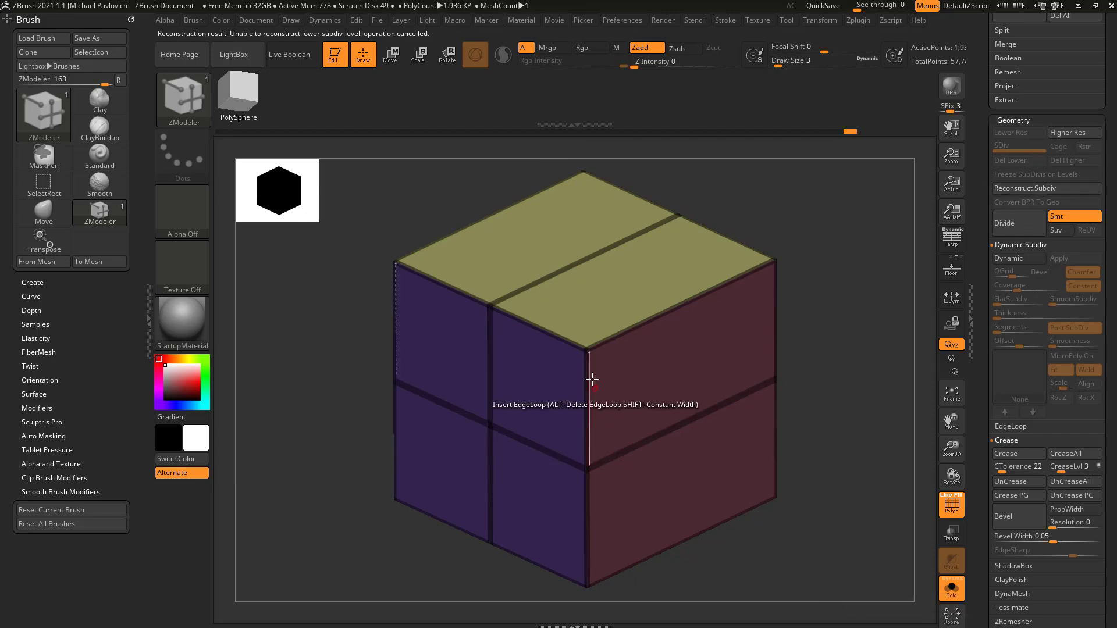
pyautogui.moveTo(856, 366); pyautogui.dragTo(851, 278, button='right')
pyautogui.click(952, 508)
pyautogui.keyDown('ctrl'); pyautogui.moveTo(875, 378); pyautogui.dragTo(867, 417, button='right'); pyautogui.keyUp('ctrl')
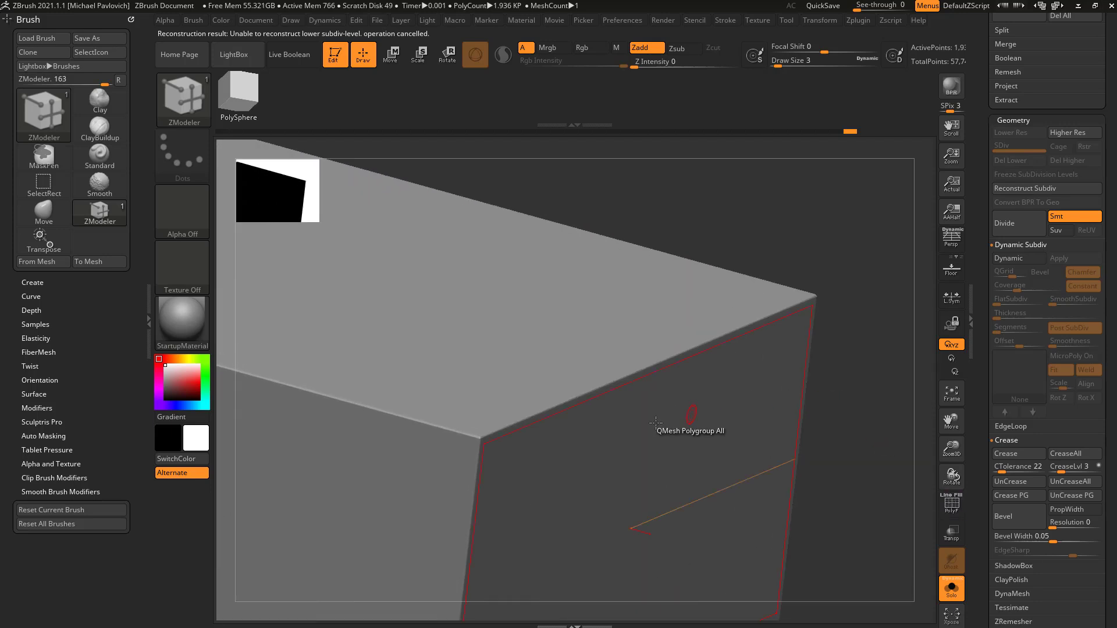
pyautogui.click(951, 512)
pyautogui.moveTo(589, 252); pyautogui.dragTo(864, 279, button='right')
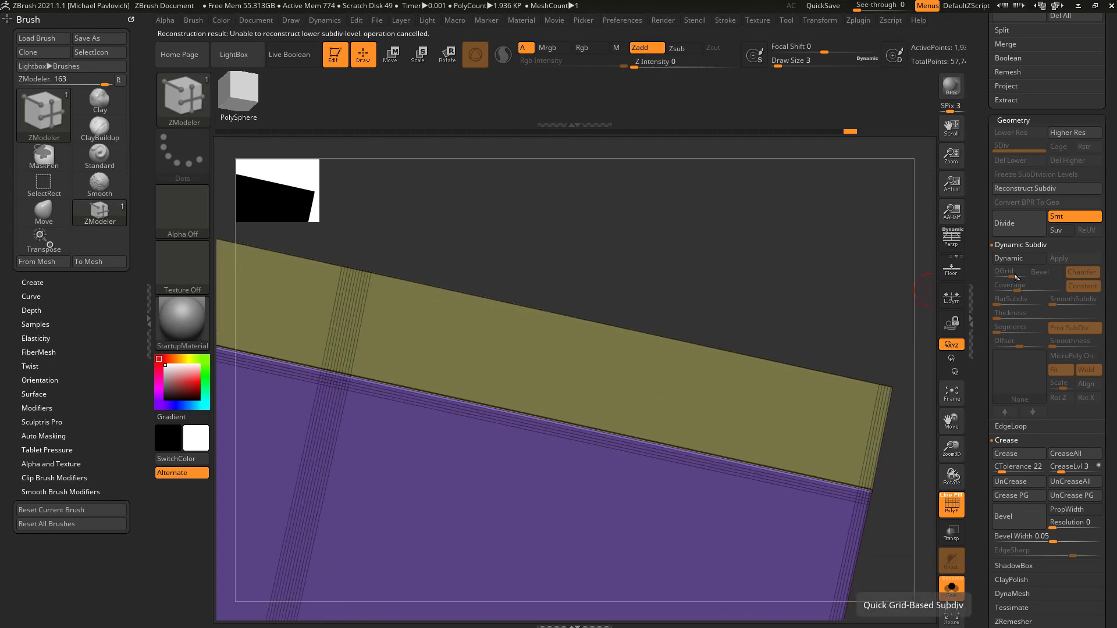
pyautogui.keyDown('alt'); pyautogui.moveTo(752, 231); pyautogui.dragTo(895, 242, button='right'); pyautogui.keyUp('alt')
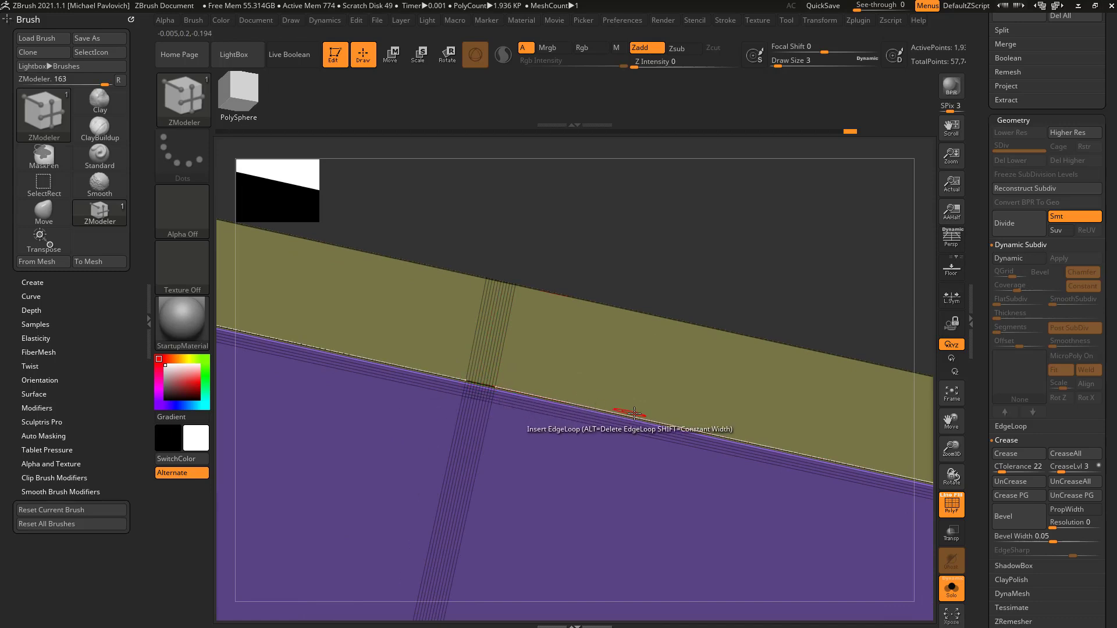
pyautogui.moveTo(675, 426); pyautogui.dragTo(727, 221, button='right')
pyautogui.moveTo(814, 262); pyautogui.dragTo(884, 324, button='right')
# Undo the applied geometry, set QGrid 3 and Coverage 0.0518 with added SmoothSubdiv, and hide the polyframe.
pyautogui.hotkey('ctrl', 'z')
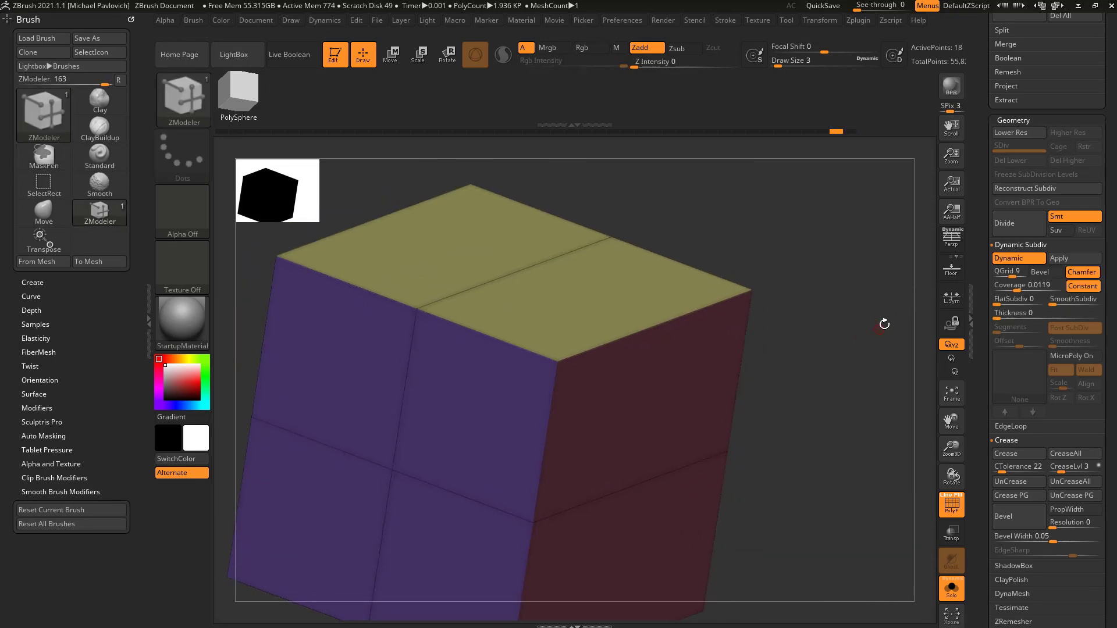
pyautogui.click(1009, 275)
pyautogui.moveTo(1003, 276)
pyautogui.mouseDown()
pyautogui.moveTo(1007, 288)
pyautogui.moveTo(1031, 289)
pyautogui.moveTo(998, 277)
pyautogui.mouseUp()
pyautogui.click(1057, 304)
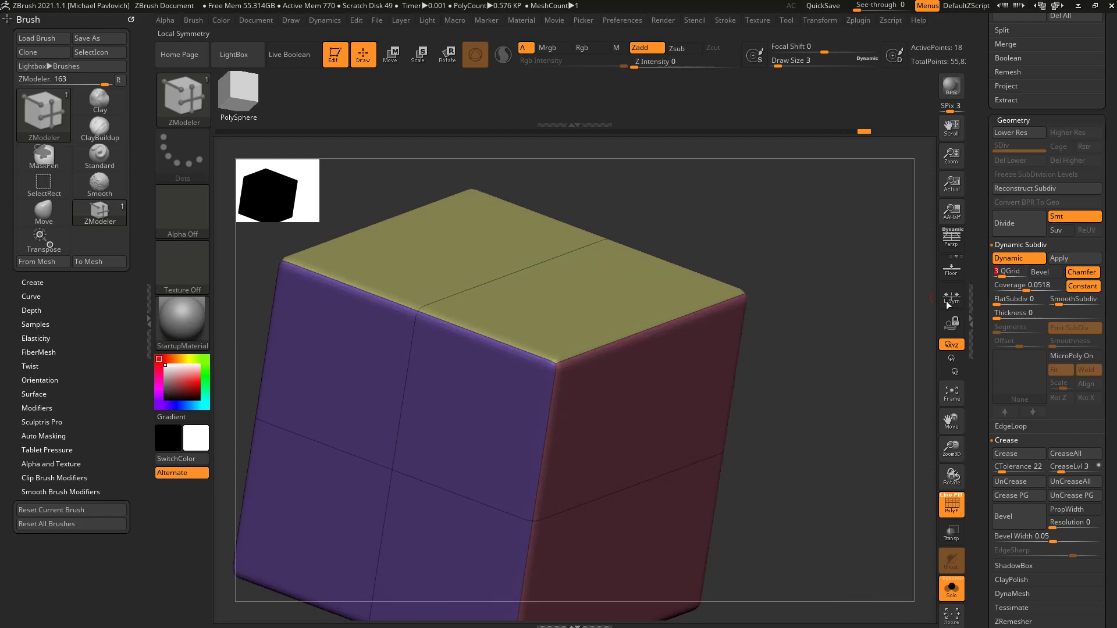
pyautogui.click(956, 515)
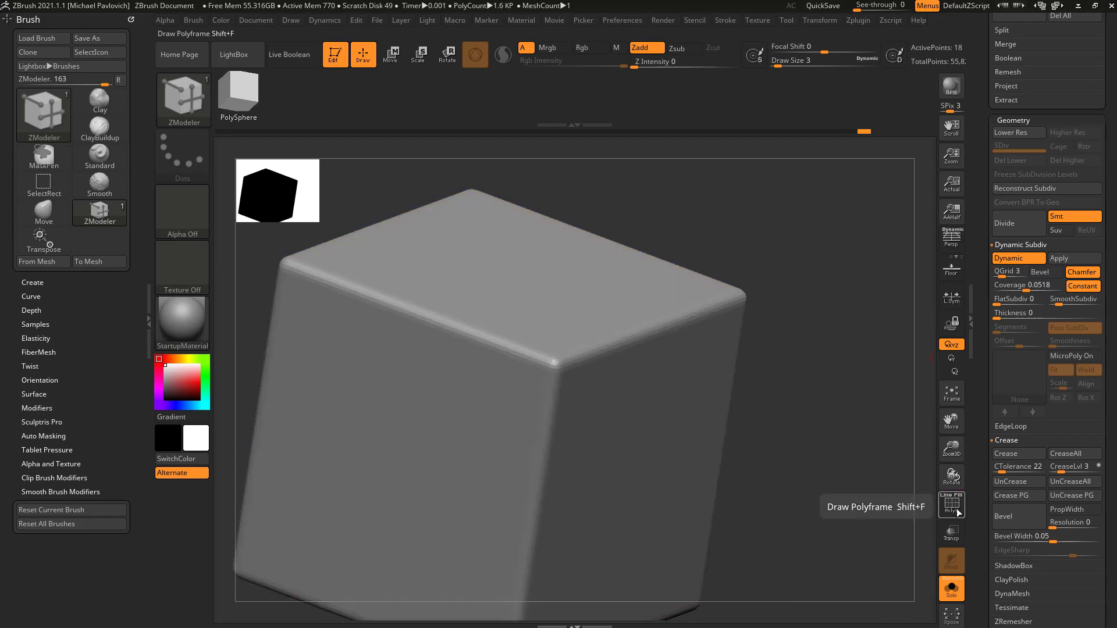
# Apply the QGrid 3 preview as real subdivision levels and compare levels 1 and 2.
pyautogui.click(1068, 258)
pyautogui.click(1017, 162)
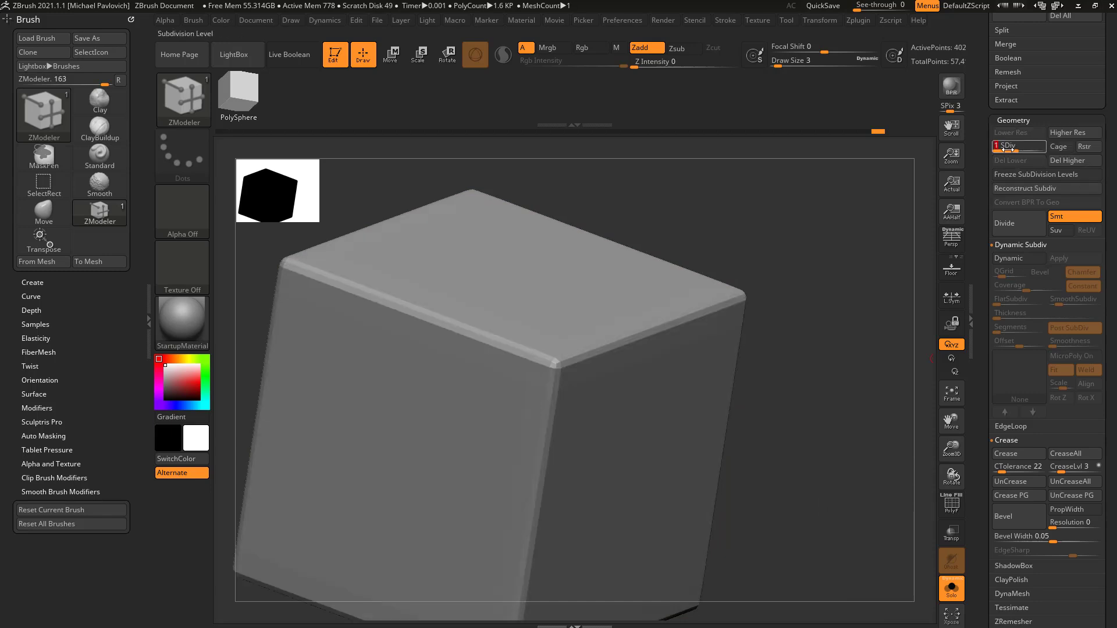
pyautogui.click(1037, 148)
pyautogui.keyDown('alt'); pyautogui.moveTo(864, 295); pyautogui.dragTo(902, 278); pyautogui.keyUp('alt')
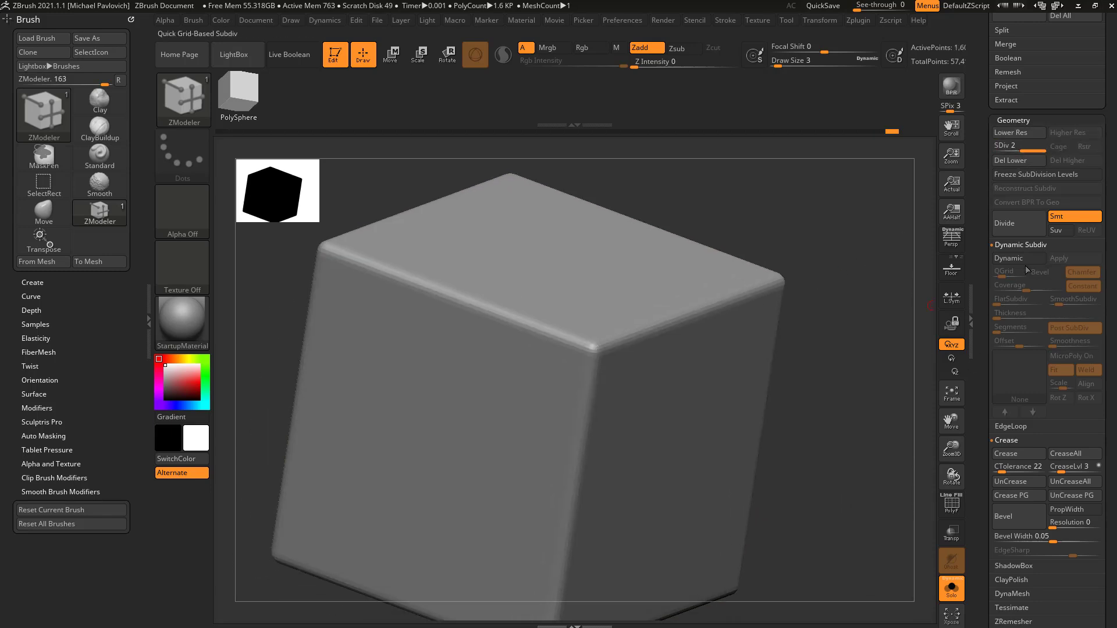
# Show the polyframe and examine the edge loops and corner topology of the applied cube from several angles.
pyautogui.click(957, 515)
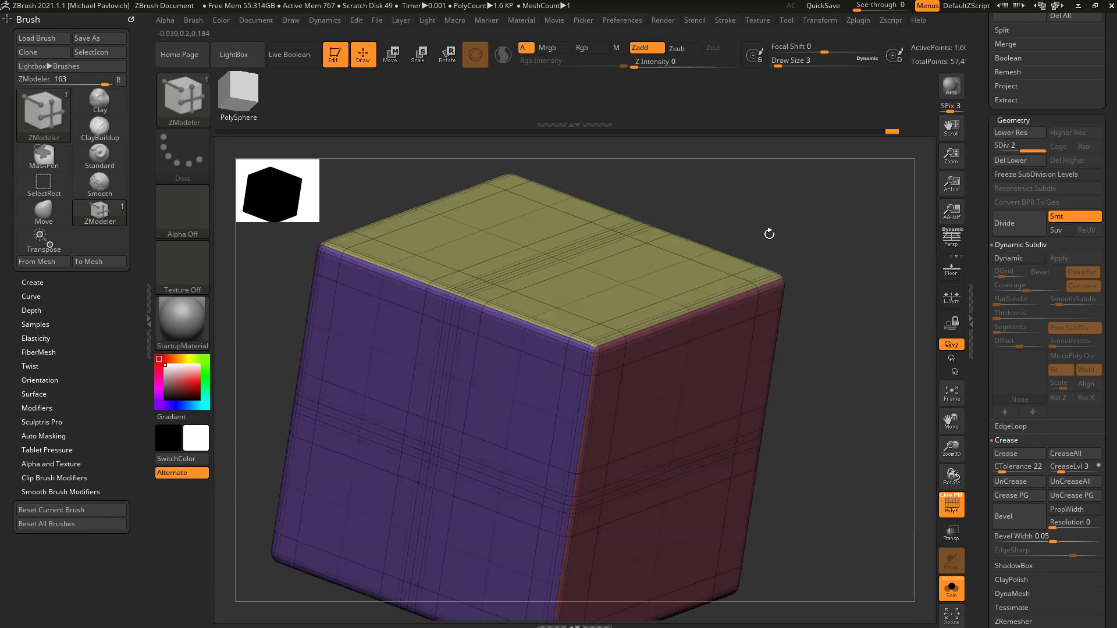
pyautogui.moveTo(731, 231); pyautogui.dragTo(826, 239)
pyautogui.keyDown('ctrl'); pyautogui.moveTo(820, 235); pyautogui.dragTo(888, 274, button='right'); pyautogui.keyUp('ctrl')
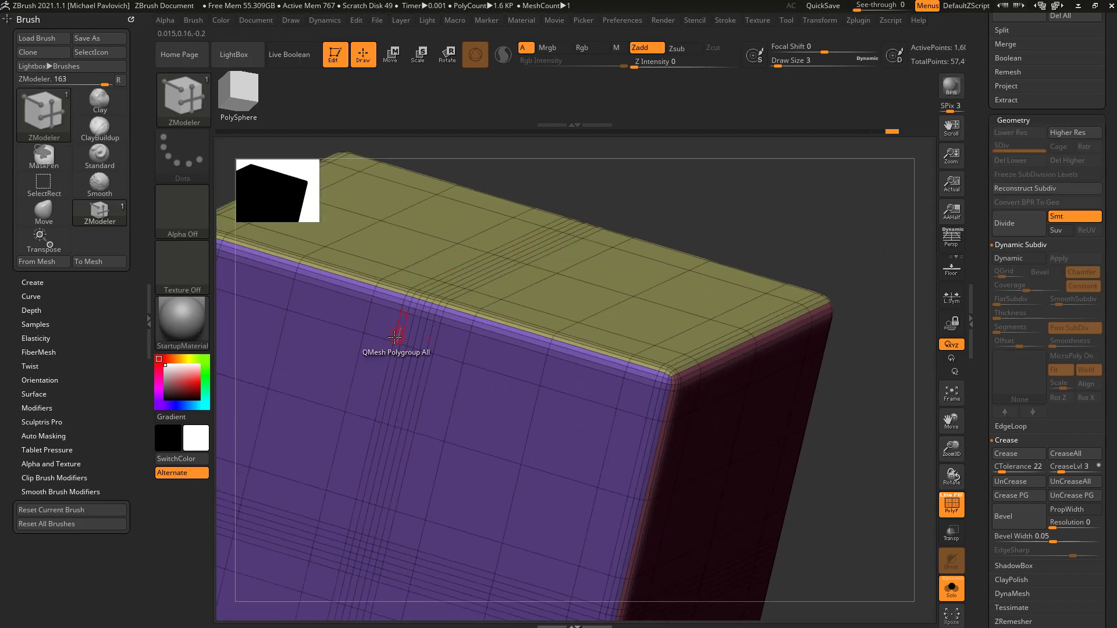
pyautogui.keyDown('alt'); pyautogui.moveTo(891, 289); pyautogui.dragTo(739, 273, button='right'); pyautogui.keyUp('alt')
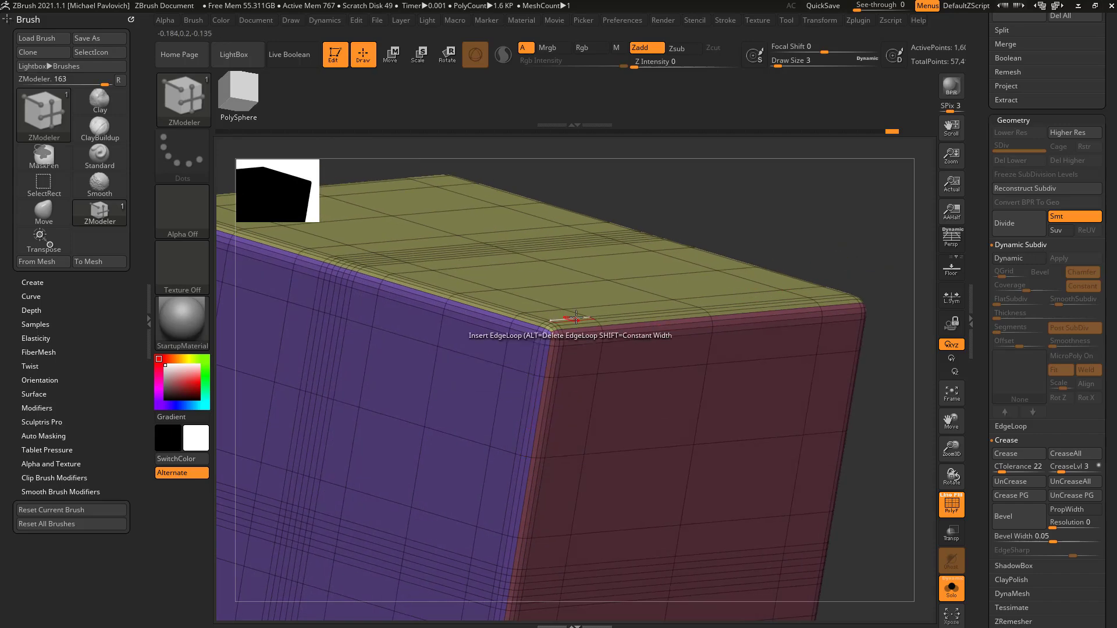
pyautogui.moveTo(814, 220); pyautogui.dragTo(838, 221, button='right')
pyautogui.keyDown('ctrl'); pyautogui.moveTo(872, 386); pyautogui.dragTo(821, 355, button='right'); pyautogui.keyUp('ctrl')
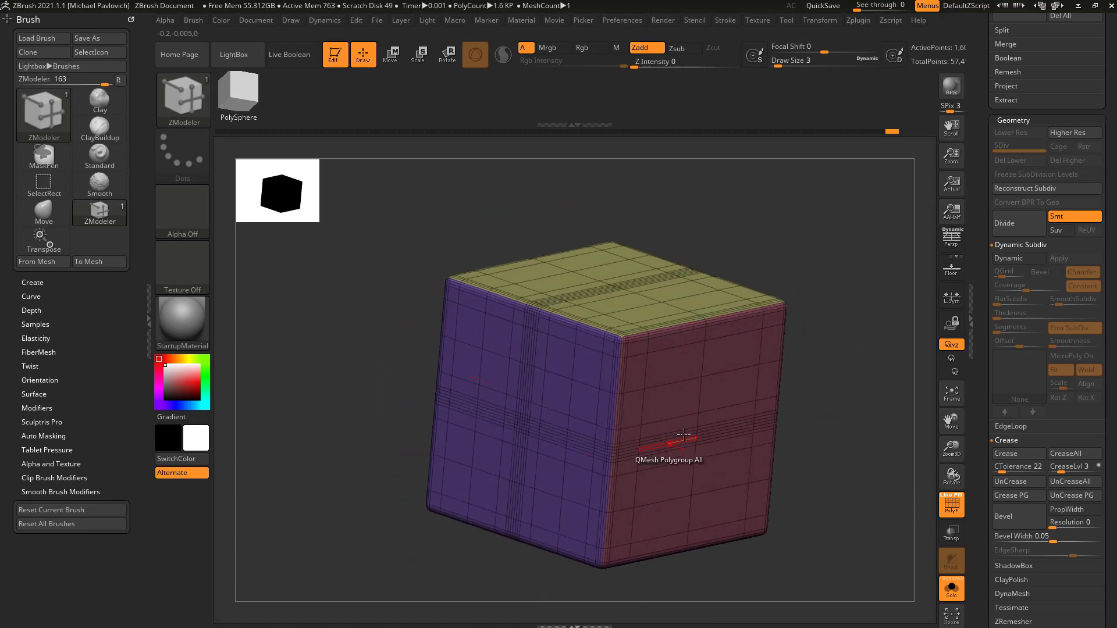
pyautogui.moveTo(811, 416)
pyautogui.mouseDown(button='right')
pyautogui.moveTo(848, 407)
pyautogui.moveTo(810, 408)
pyautogui.mouseUp(button='right')
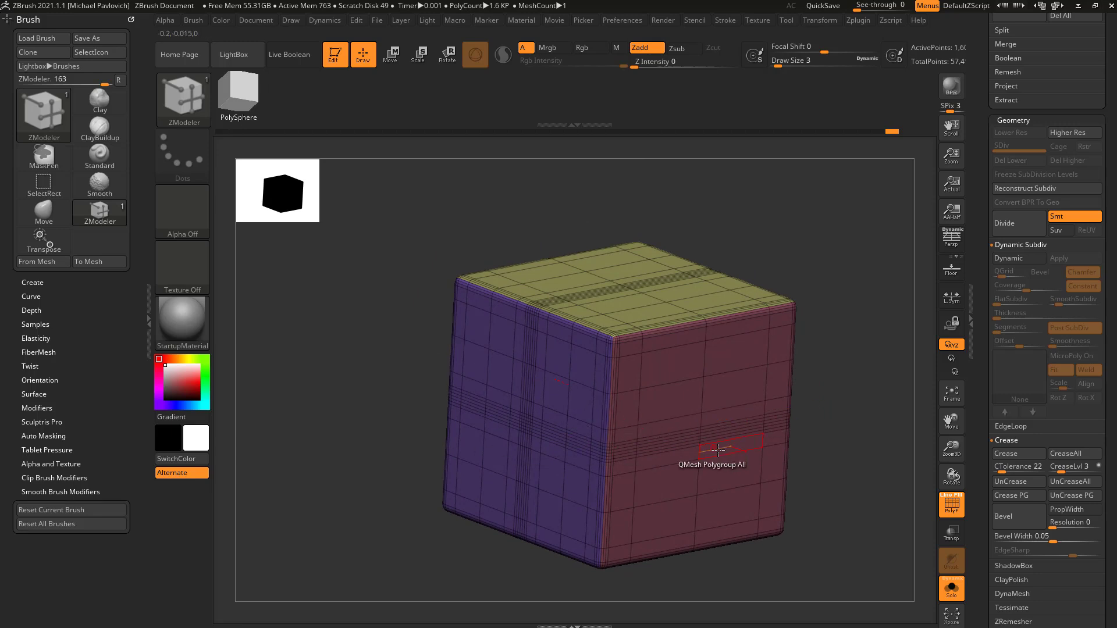
pyautogui.moveTo(843, 319); pyautogui.dragTo(849, 323, button='right')
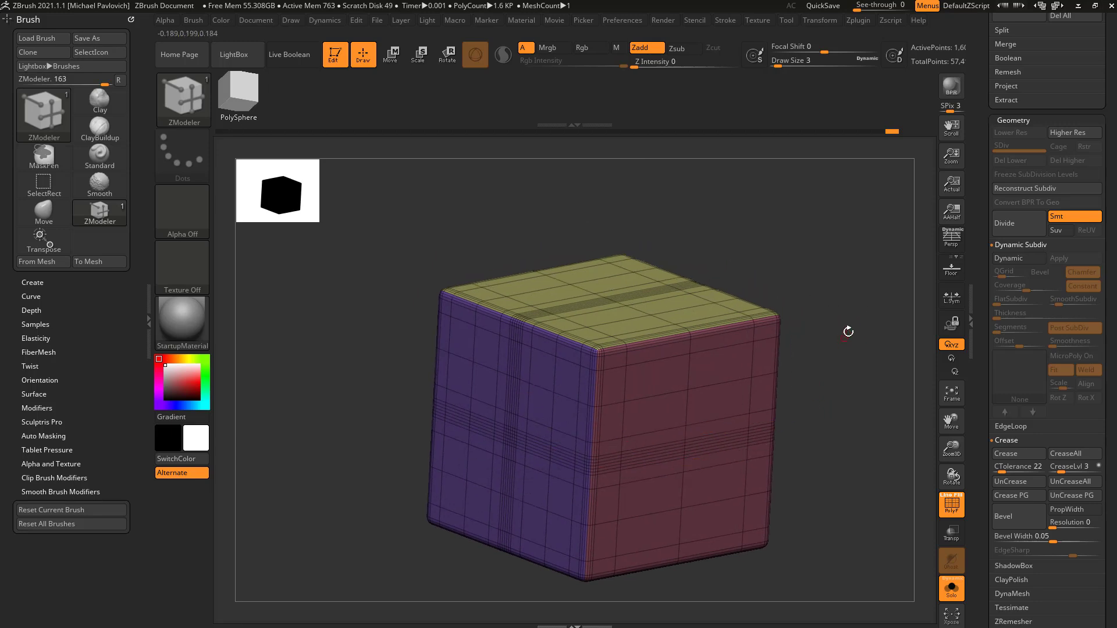
# Undo the applied subdivision and rewind the subtool's history to the original star mesh.
pyautogui.hotkey('ctrl', 'd')
pyautogui.hotkey('ctrl', 'z')
pyautogui.hotkey('ctrl', 'z')
pyautogui.hotkey('ctrl', 'z')
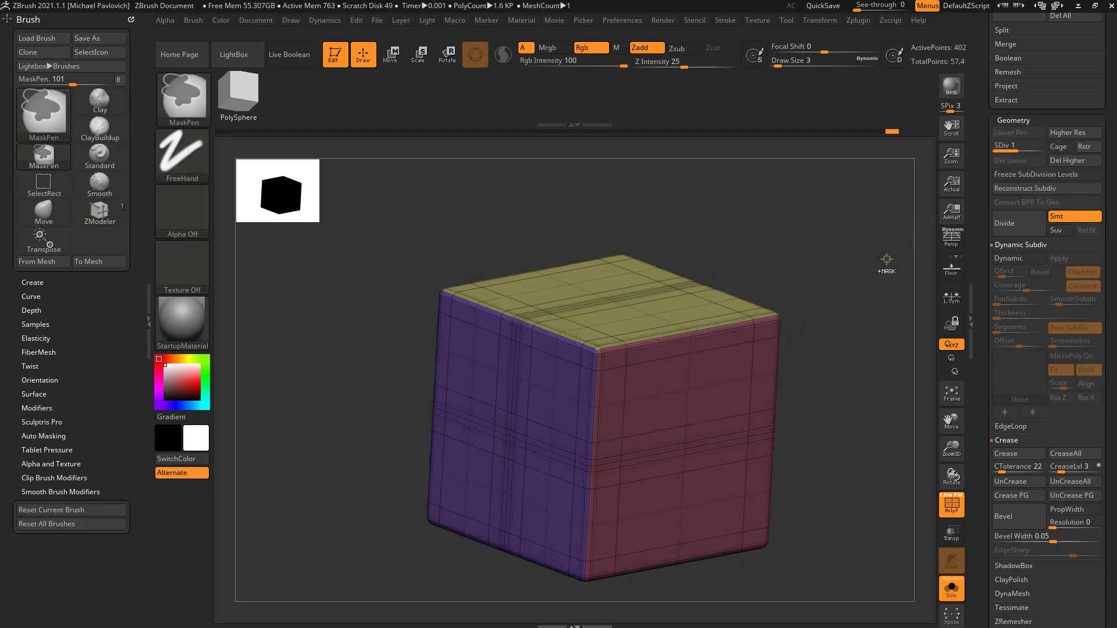
pyautogui.hotkey('ctrl', 'z')
pyautogui.moveTo(865, 133); pyautogui.dragTo(218, 132)
# Initialize the star mesh as a QCube with X, Y and Z resolution 2 and turn on Dynamic Subdiv.
pyautogui.moveTo(982, 382); pyautogui.dragTo(976, 200)
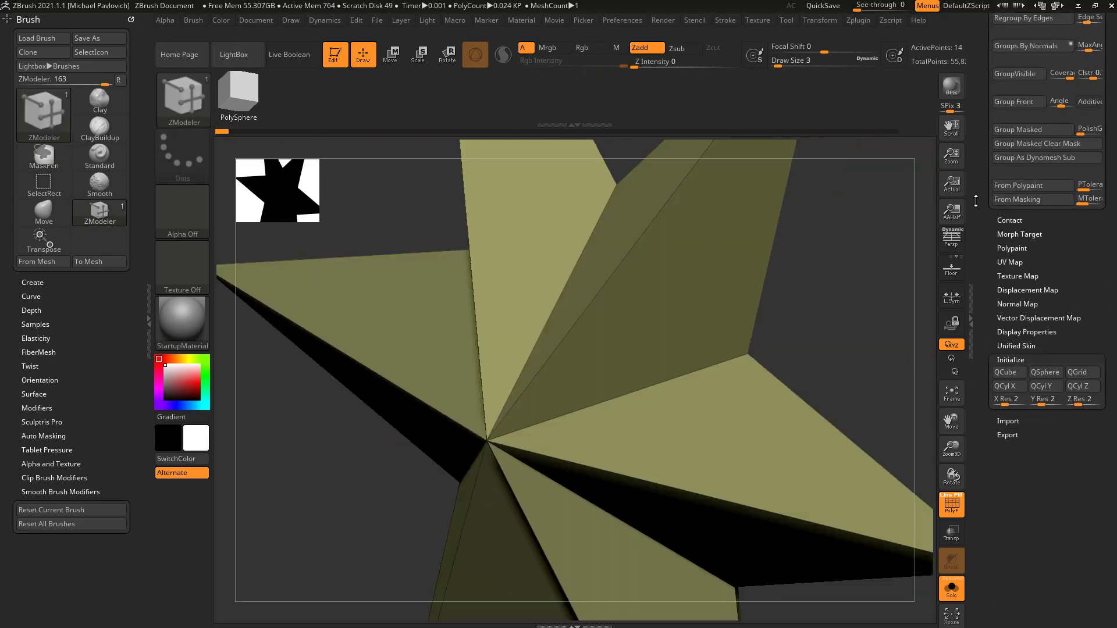
pyautogui.click(1005, 371)
pyautogui.moveTo(984, 325); pyautogui.dragTo(990, 412)
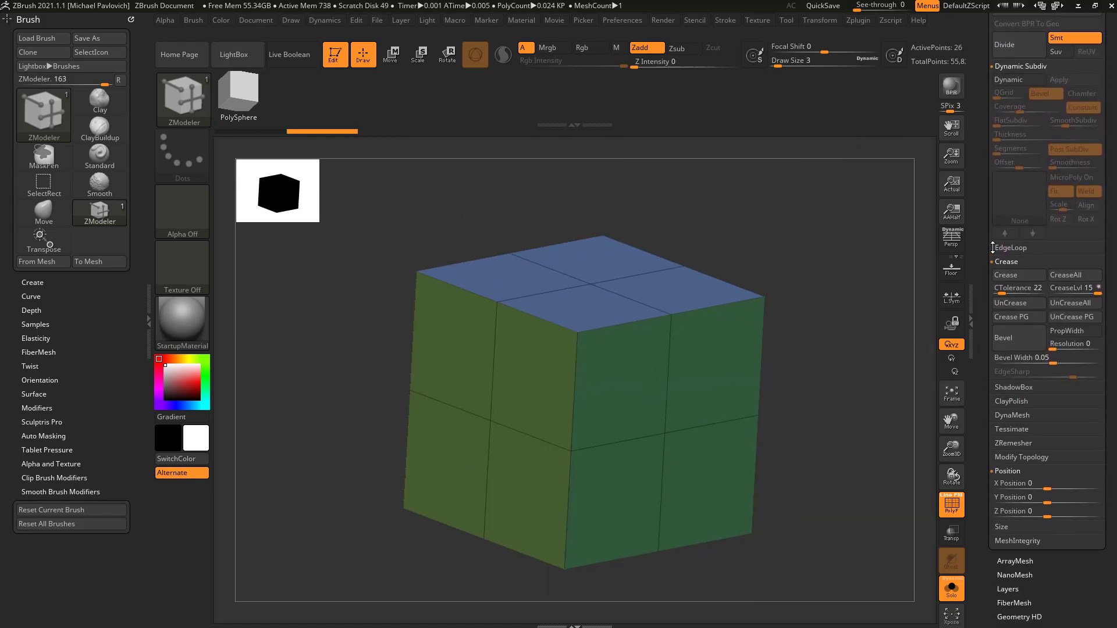
pyautogui.moveTo(992, 252); pyautogui.dragTo(992, 370)
pyautogui.click(1015, 199)
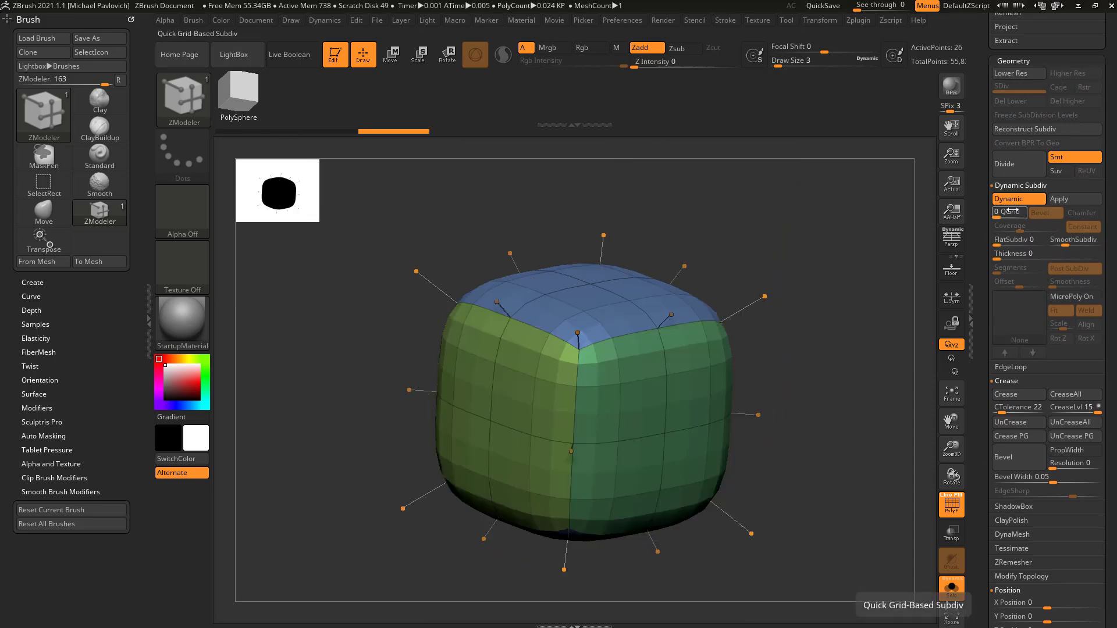
# Preview the cube with FlatSubdiv 2 and SmoothSubdiv 2, and compare it with FlatSubdiv 5 and no smooth levels.
pyautogui.moveTo(996, 243); pyautogui.dragTo(1010, 244)
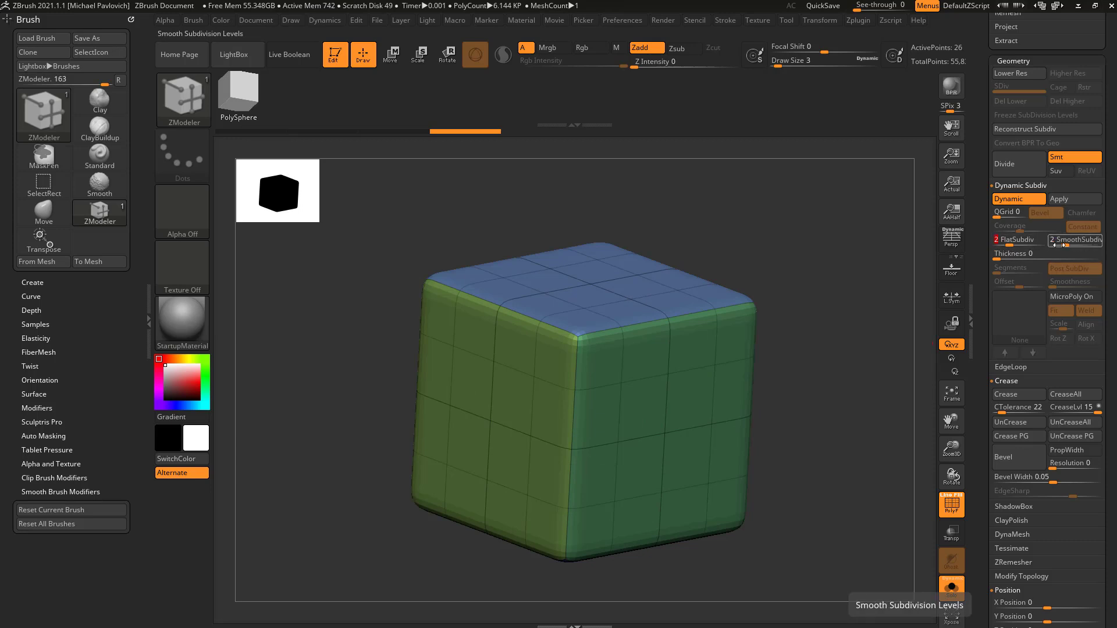
pyautogui.moveTo(1065, 244); pyautogui.dragTo(1028, 243)
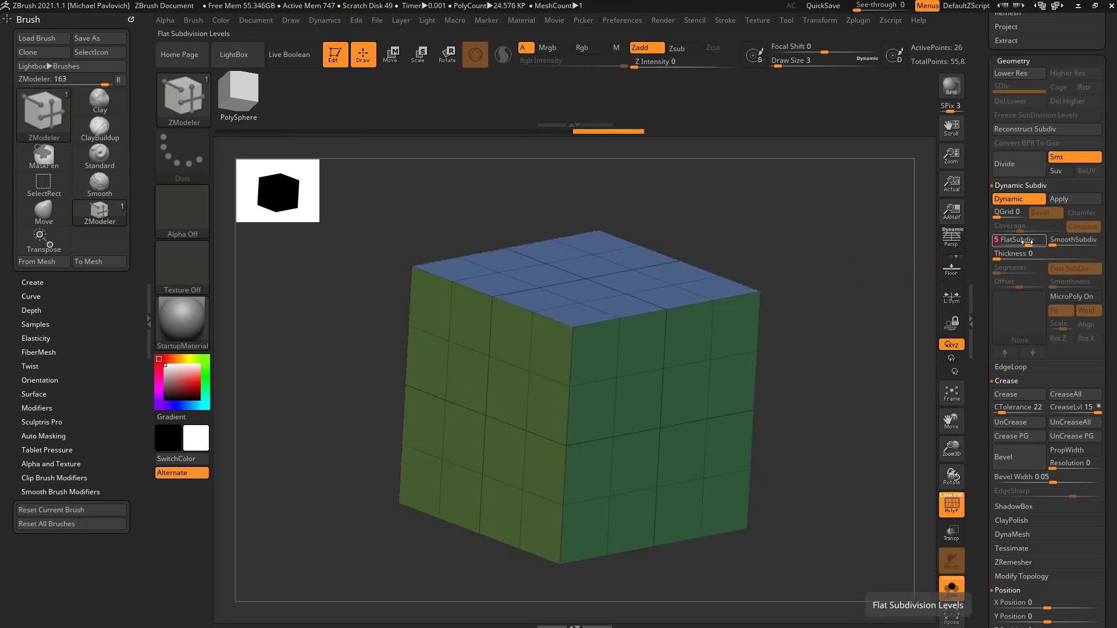
pyautogui.moveTo(856, 290); pyautogui.dragTo(883, 286)
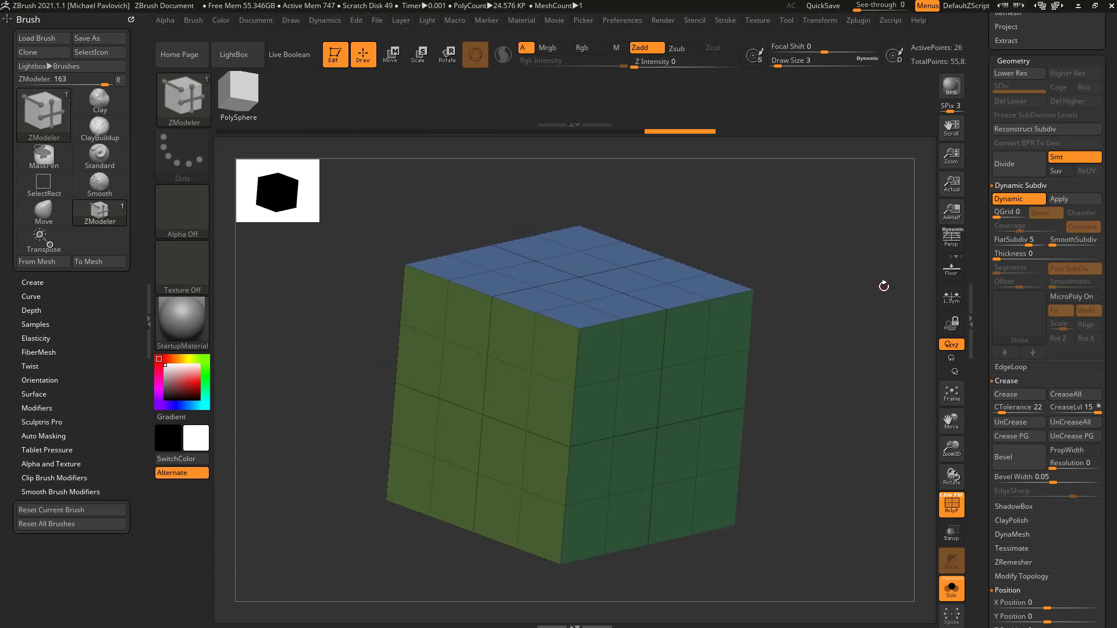
# Apply the FlatSubdiv 5 preview as real subdivision levels, check the levels up to 6 and delete the lower ones.
pyautogui.click(1061, 201)
pyautogui.click(1003, 87)
pyautogui.moveTo(1004, 87); pyautogui.dragTo(1042, 88)
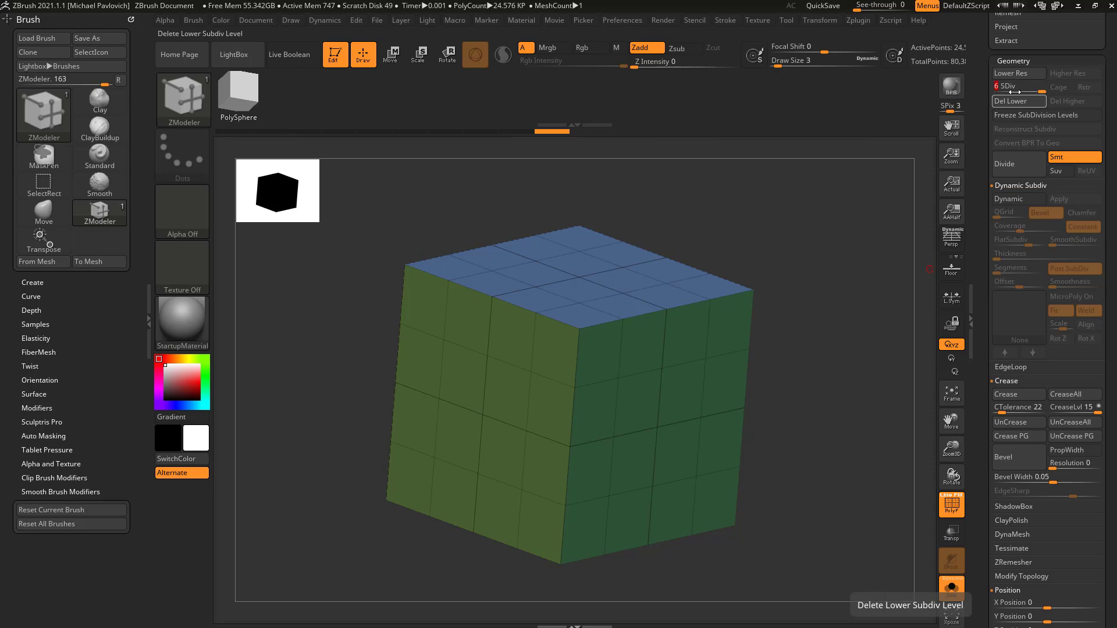
pyautogui.moveTo(871, 240); pyautogui.dragTo(885, 245)
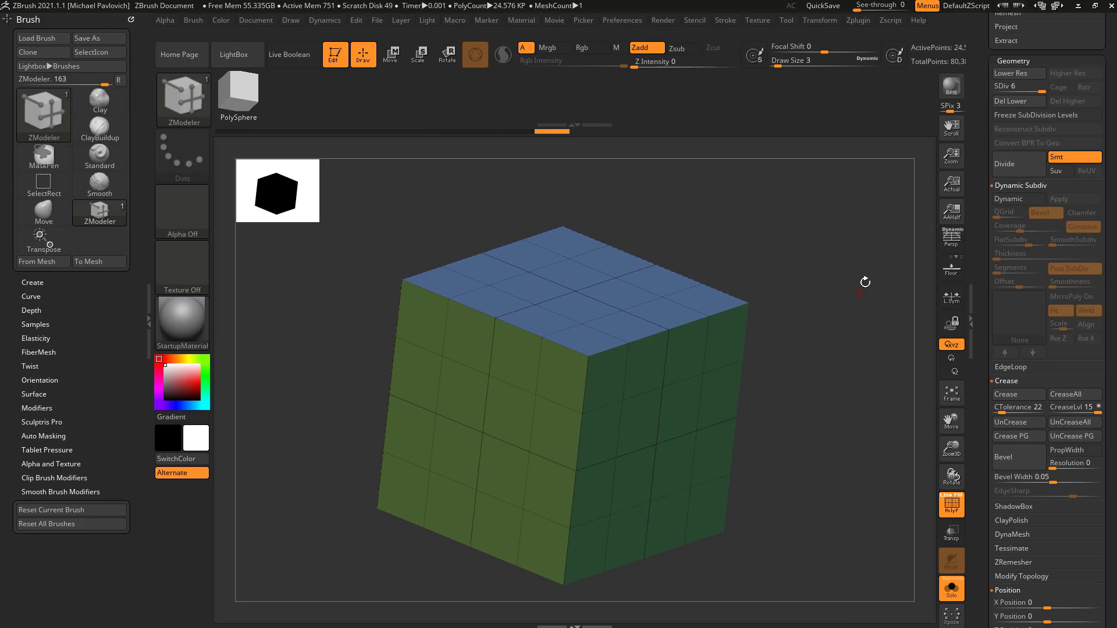
pyautogui.moveTo(998, 88); pyautogui.dragTo(1047, 91)
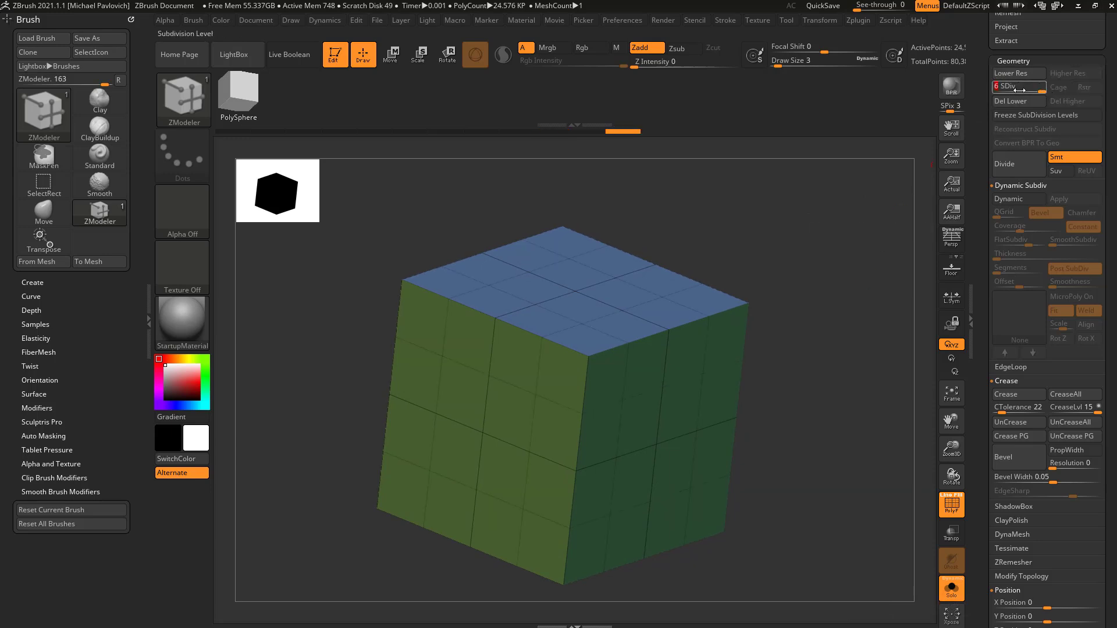
pyautogui.click(1012, 101)
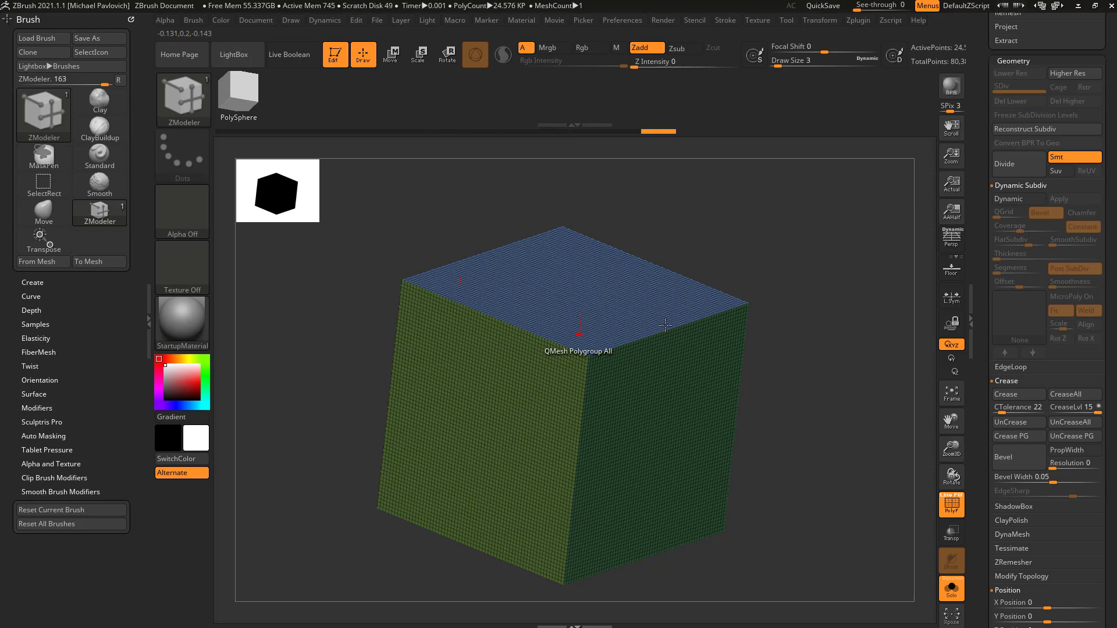
# Undo the lower-level deletion and the applied subdivision to recover the cube with Dynamic Subdiv.
pyautogui.hotkey('ctrl', 'z')
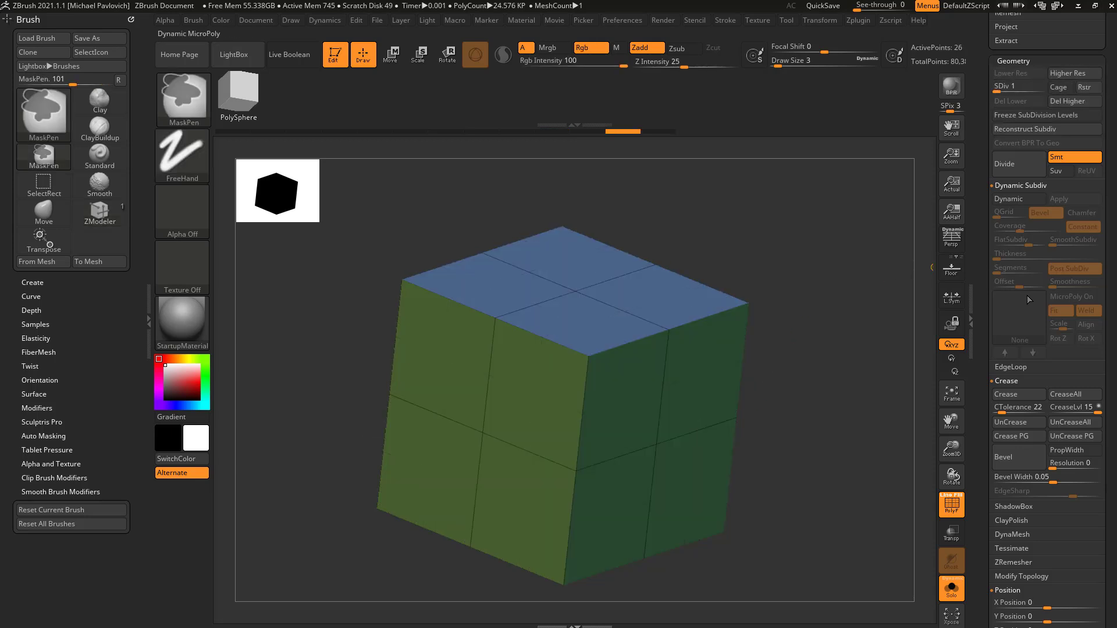
pyautogui.hotkey('ctrl', 'z')
pyautogui.hotkey('ctrl', 'z')
pyautogui.hotkey('ctrl', 'z')
pyautogui.hotkey('ctrl', 'z')
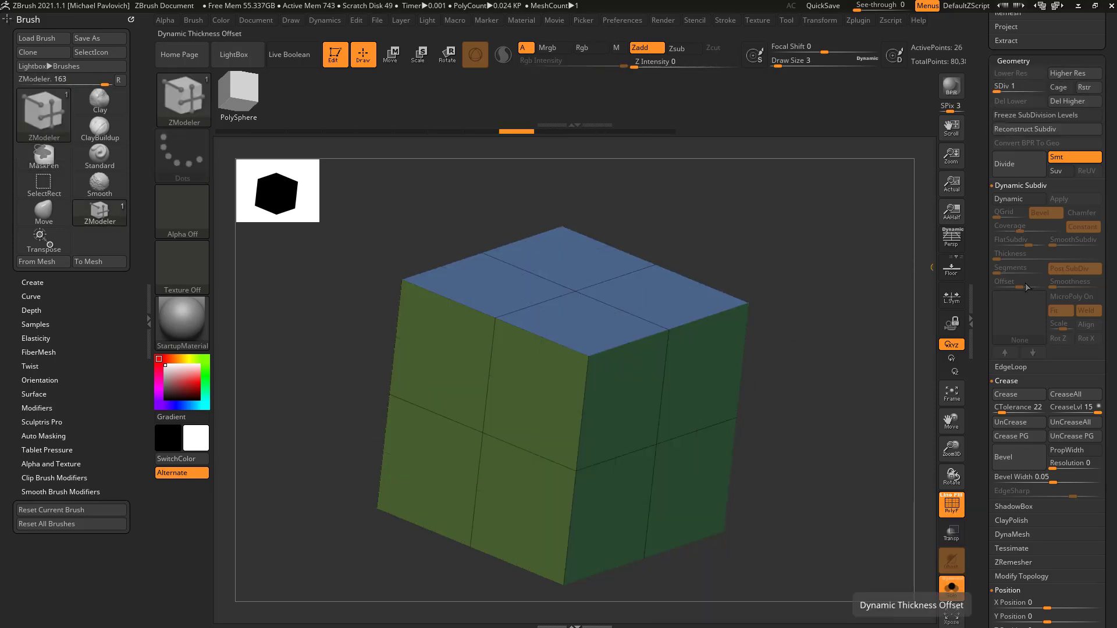
# Set FlatSubdiv to 0 and extrude offset blocks outward from the cube's sides with QMesh.
pyautogui.moveTo(1023, 240); pyautogui.dragTo(1010, 243)
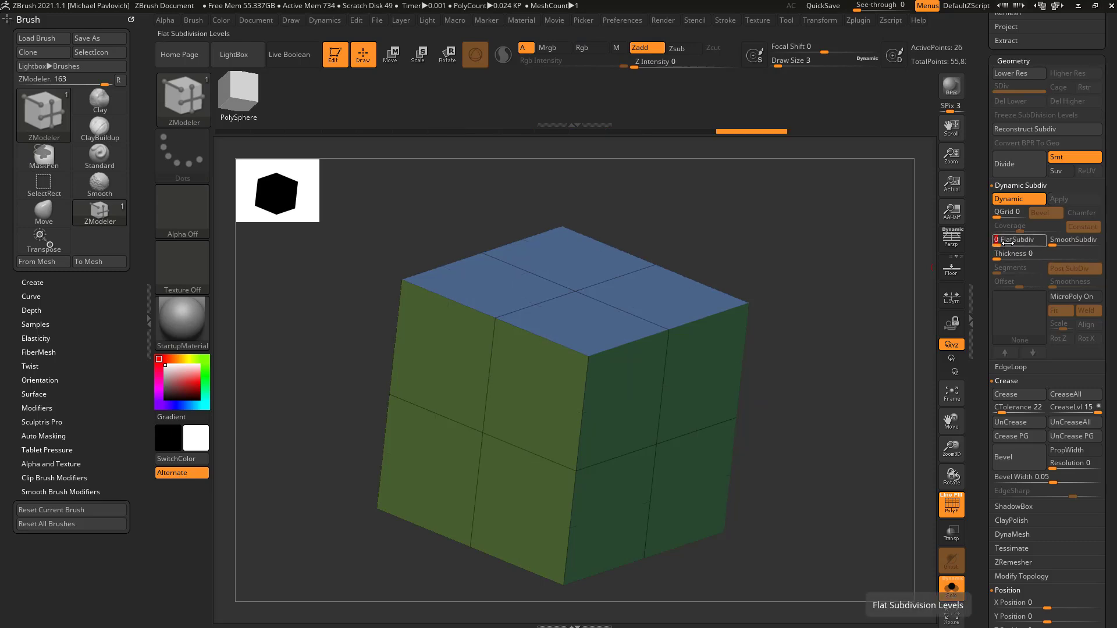
pyautogui.moveTo(879, 308); pyautogui.dragTo(850, 252)
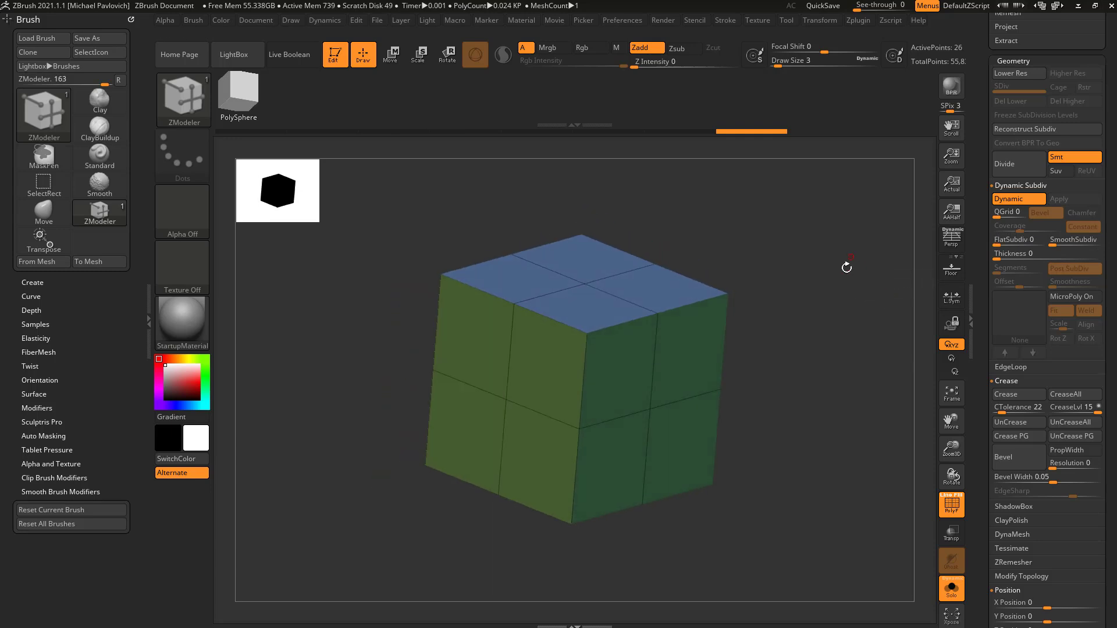
pyautogui.moveTo(692, 341); pyautogui.dragTo(865, 365)
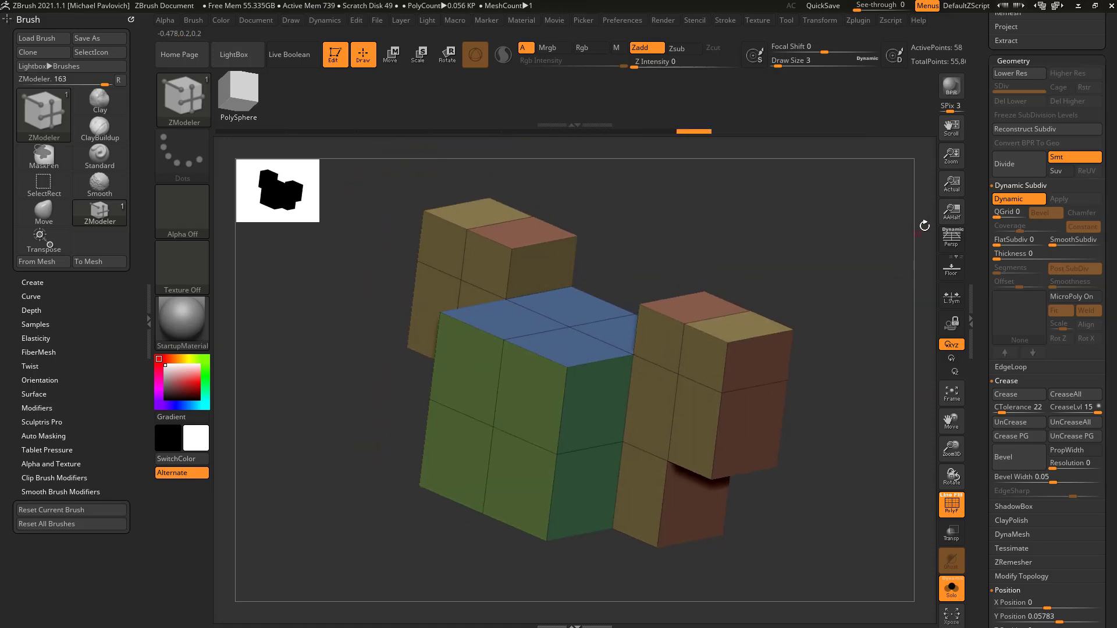
# Divide the block mesh twice with smoothing on, and undo both divisions.
pyautogui.scroll(1, 1018, 93)
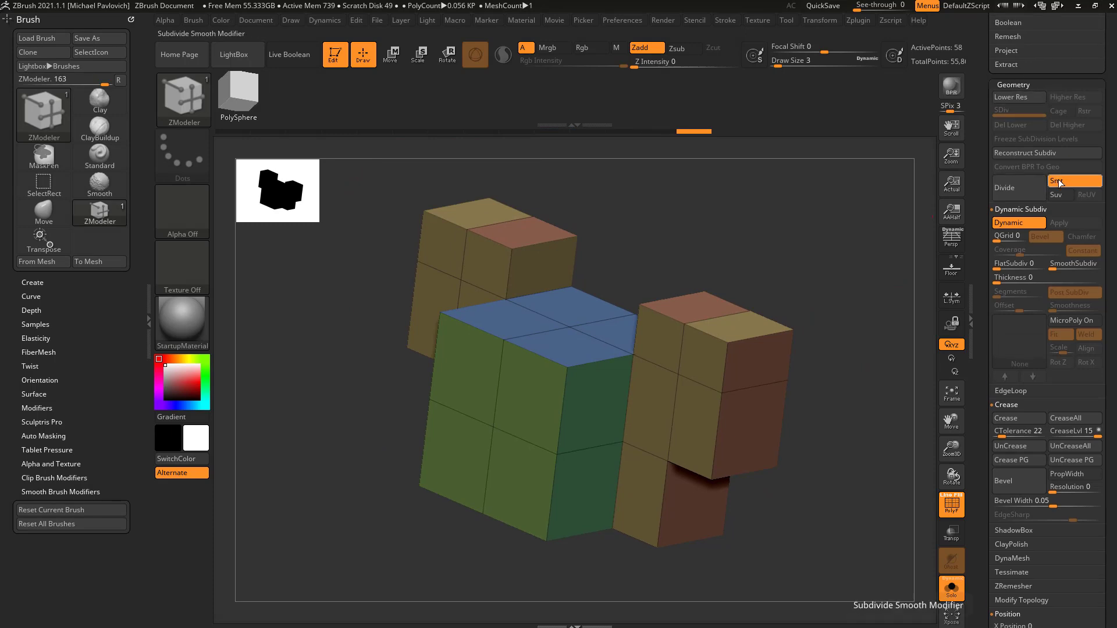
pyautogui.click(1017, 187)
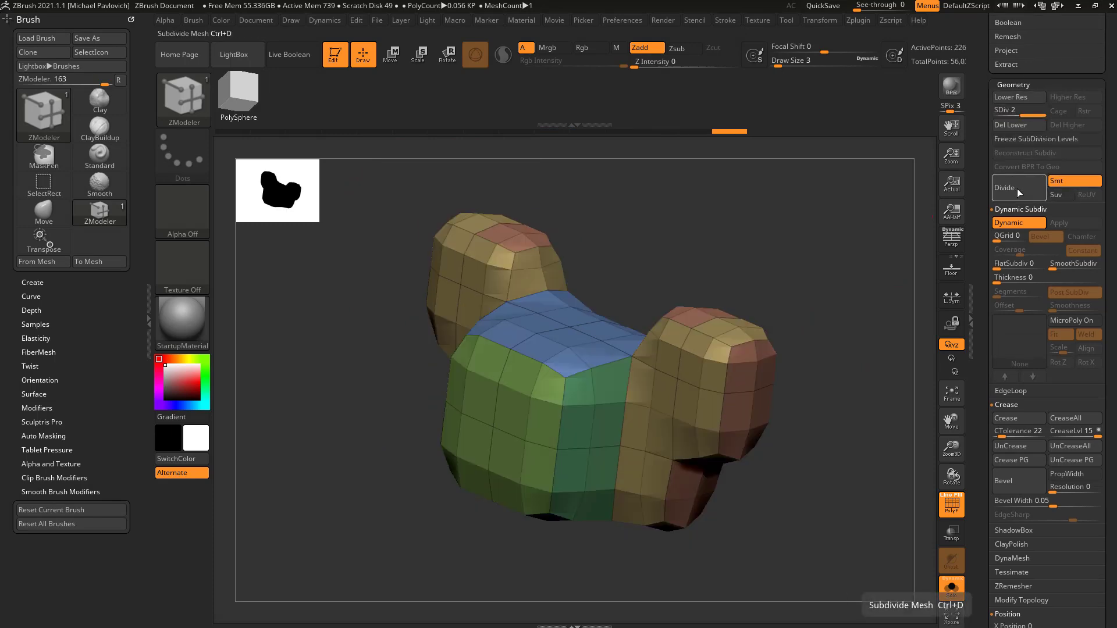
pyautogui.click(1017, 188)
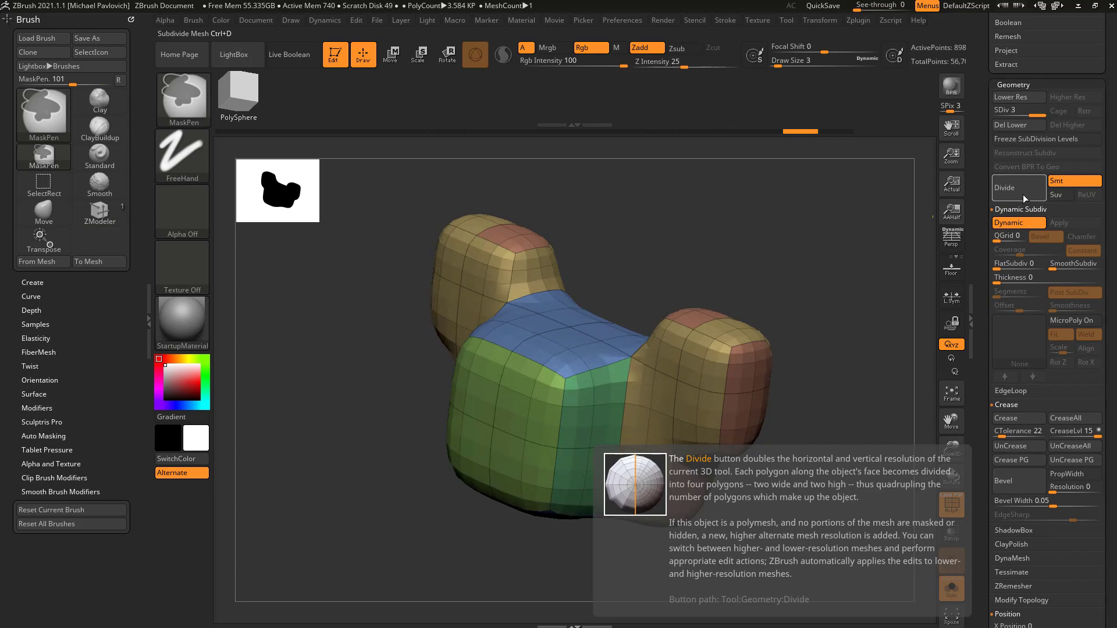
pyautogui.hotkey('ctrl', 'z')
pyautogui.hotkey('ctrl', 'z')
# Turn off Smt and Dynamic Subdiv and divide the block mesh three times without smoothing, up to level 4.
pyautogui.click(1072, 182)
pyautogui.click(1014, 222)
pyautogui.click(1021, 186)
pyautogui.click(1020, 187)
pyautogui.click(1025, 188)
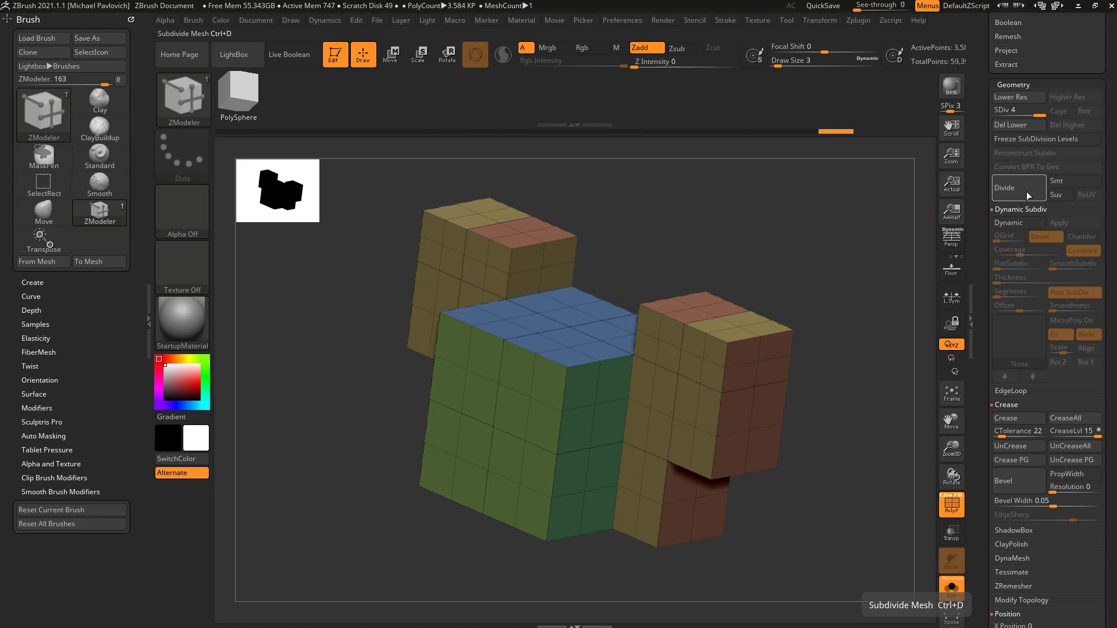
# Turn Smt back on, divide once more to level 5, and hide the polyframe to inspect the rounded edges.
pyautogui.click(1064, 182)
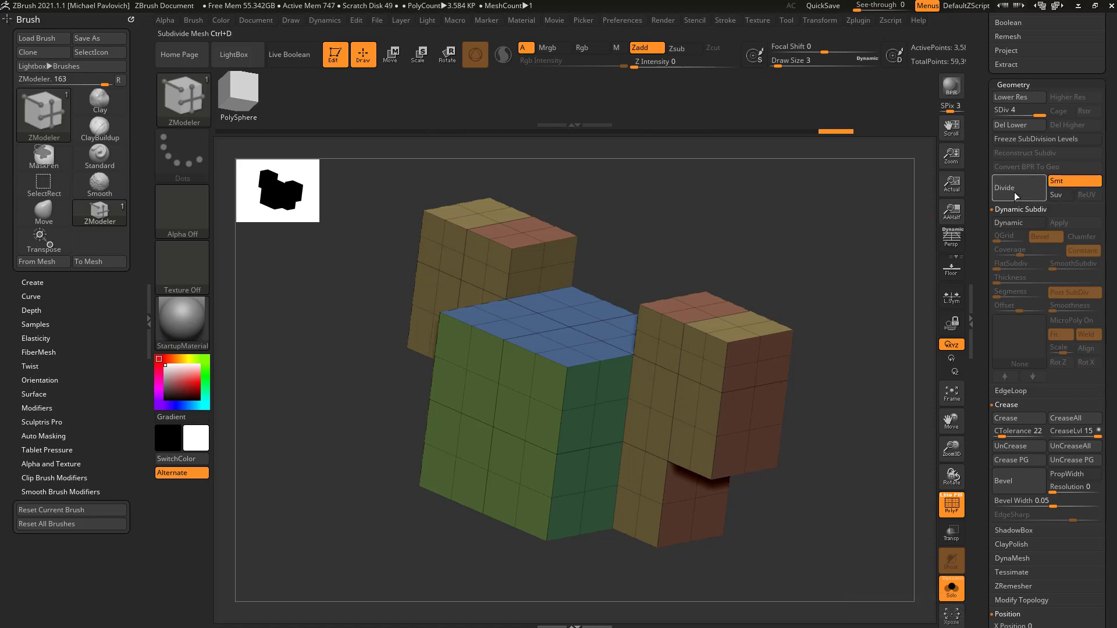
pyautogui.click(1014, 190)
pyautogui.click(943, 500)
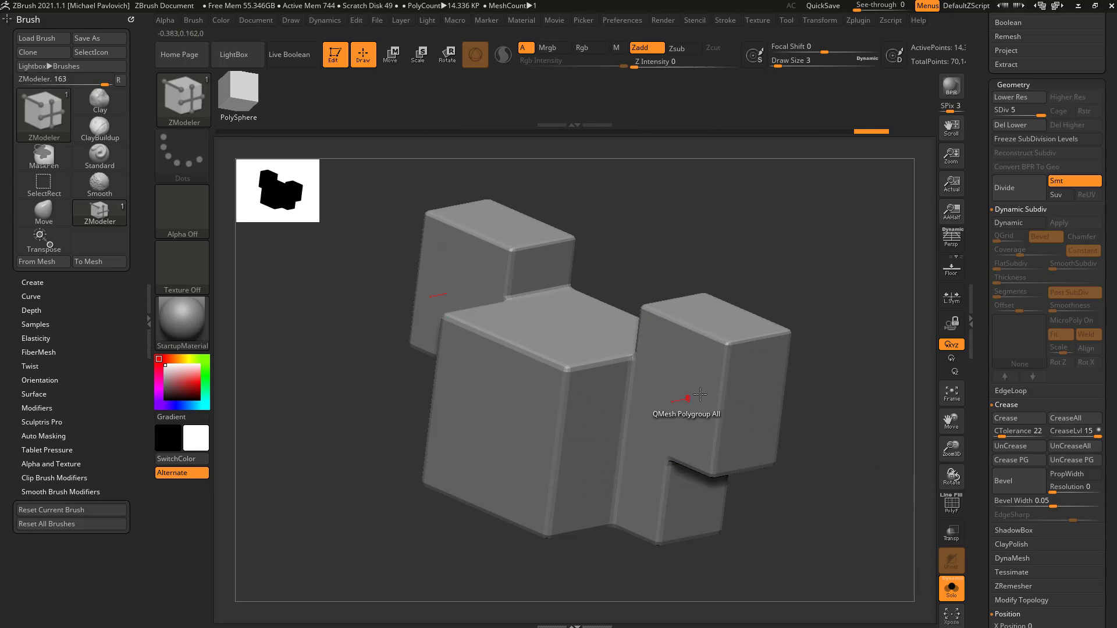
pyautogui.moveTo(815, 372); pyautogui.dragTo(834, 346)
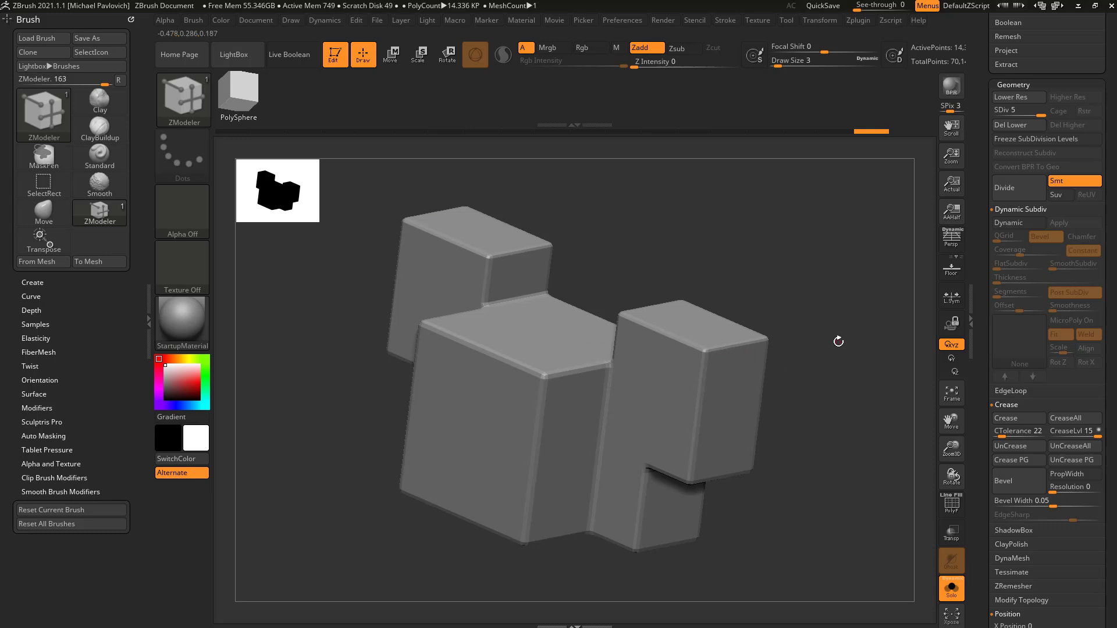
pyautogui.moveTo(839, 340); pyautogui.dragTo(836, 344)
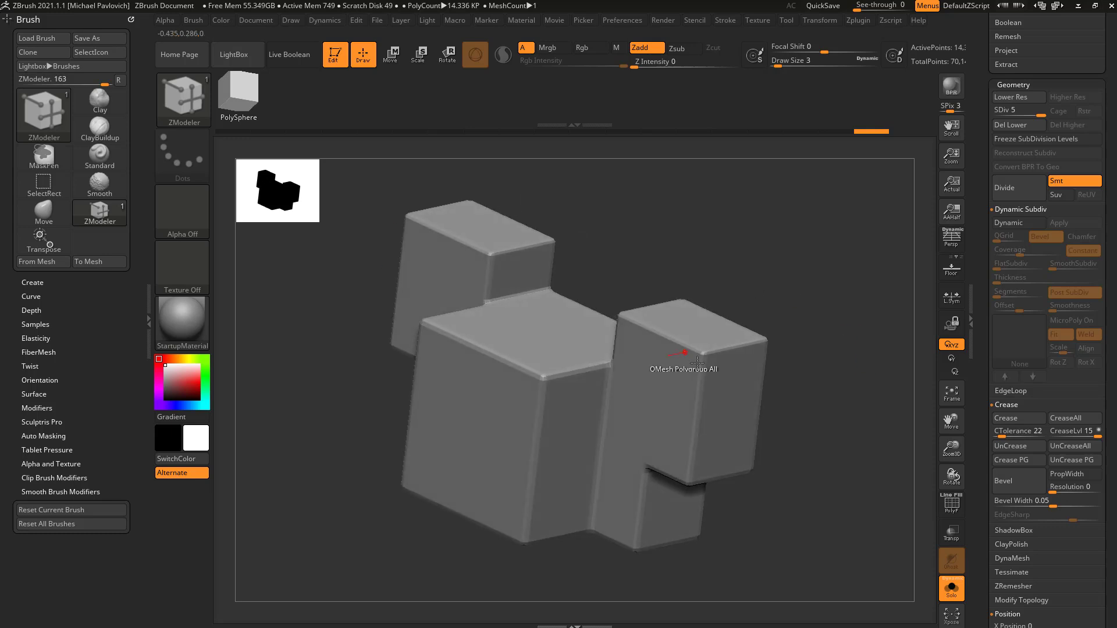
# Undo the manual divisions back to the undivided block mesh.
pyautogui.hotkey('shift', 'd')
pyautogui.press('ctrl')
pyautogui.hotkey('ctrl', 'z')
pyautogui.moveTo(907, 311); pyautogui.dragTo(905, 303)
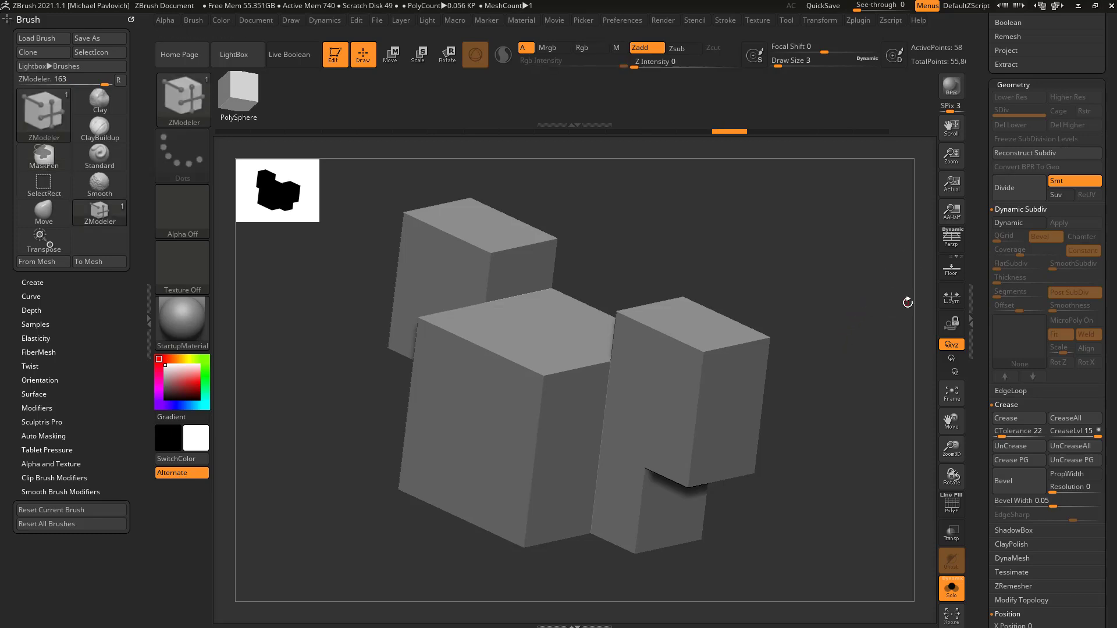
# Turn on Dynamic Subdiv for the block mesh and set FlatSubdiv to 3 and SmoothSubdiv to 2.
pyautogui.click(1018, 223)
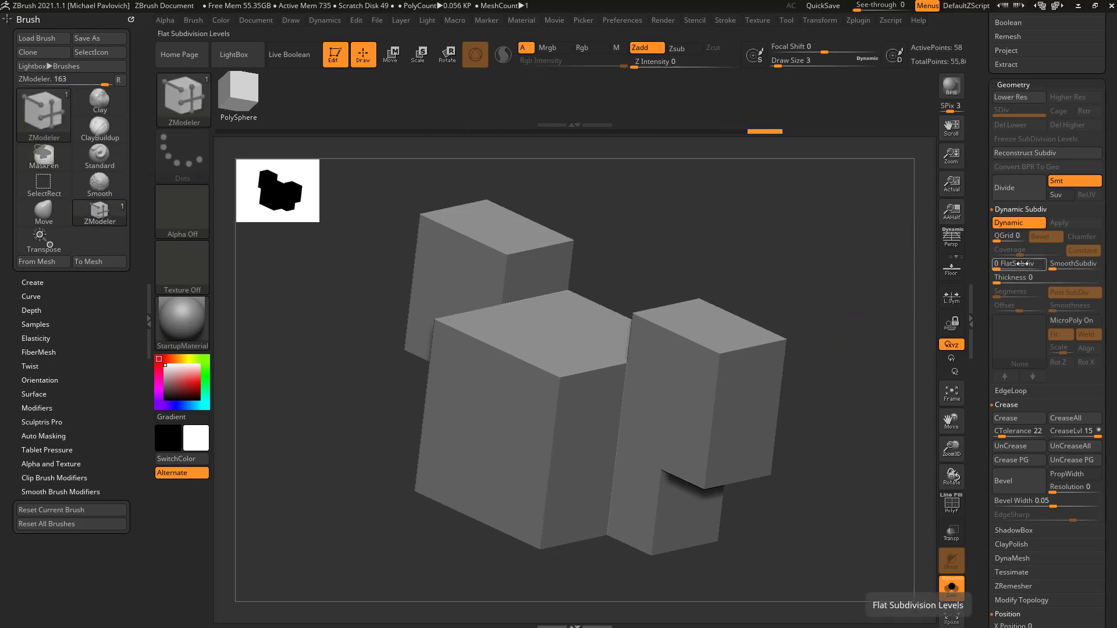
pyautogui.moveTo(1001, 267); pyautogui.dragTo(1061, 271)
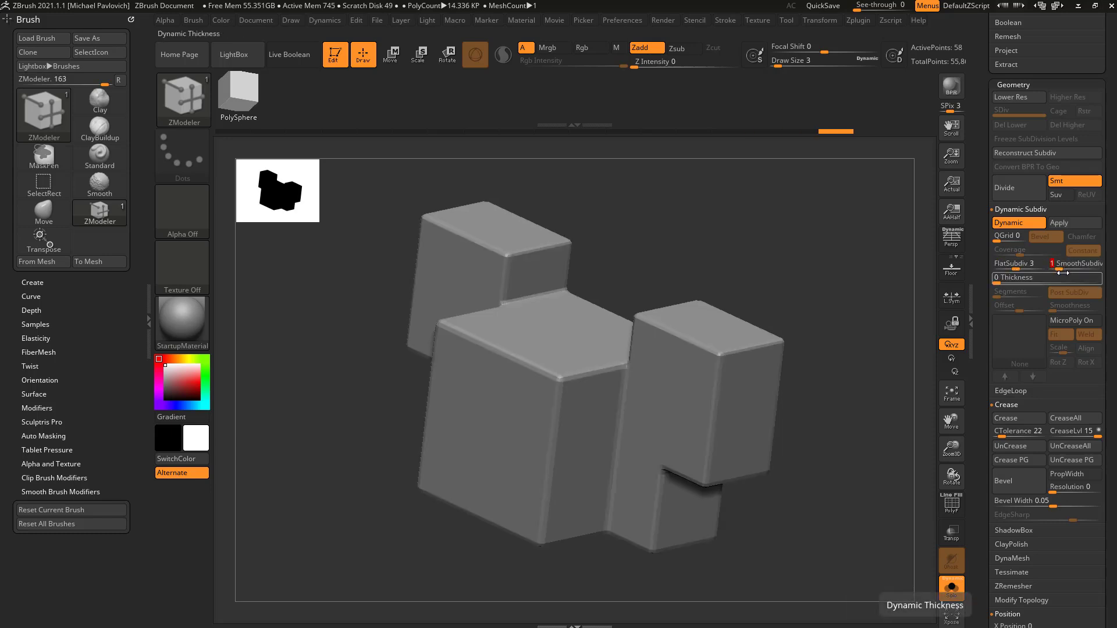
pyautogui.moveTo(922, 288); pyautogui.dragTo(855, 283)
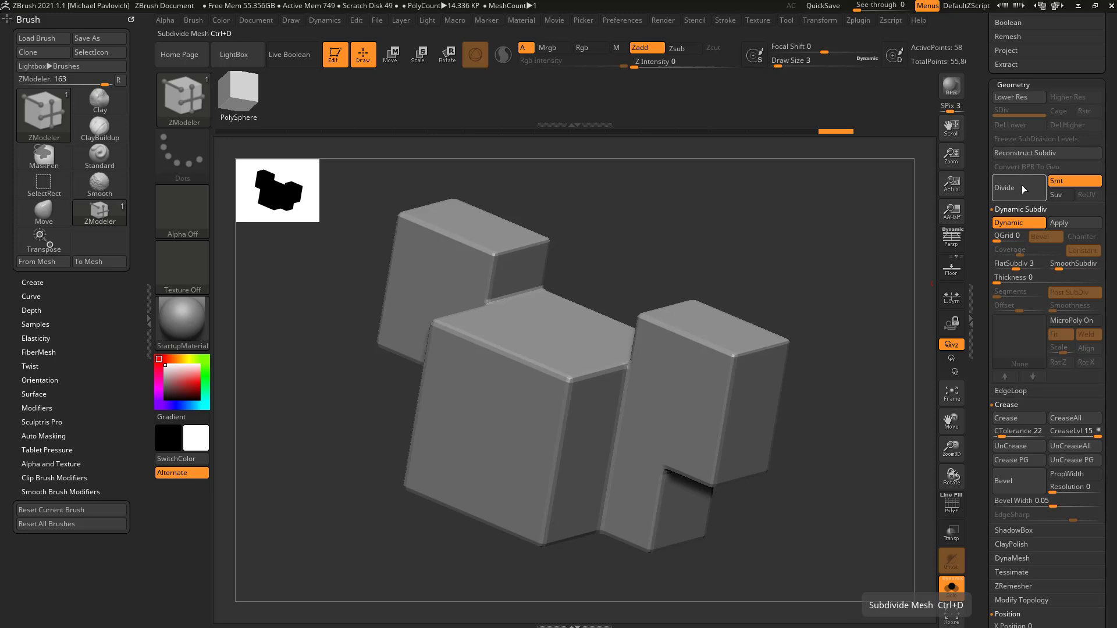
pyautogui.moveTo(1060, 266); pyautogui.dragTo(1060, 265)
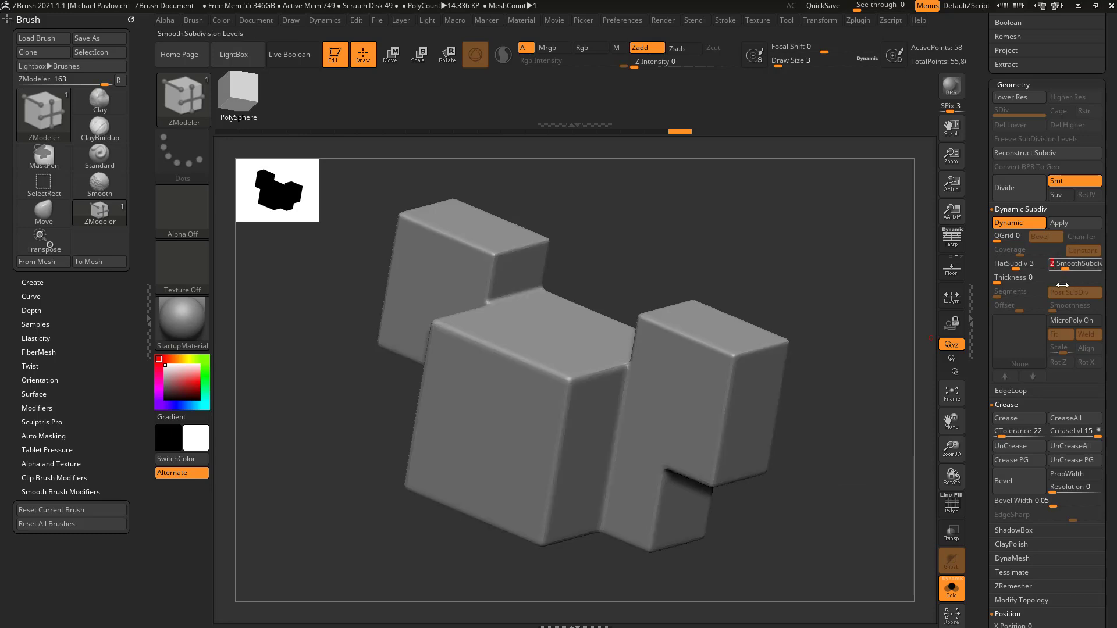
pyautogui.moveTo(903, 463); pyautogui.dragTo(871, 402)
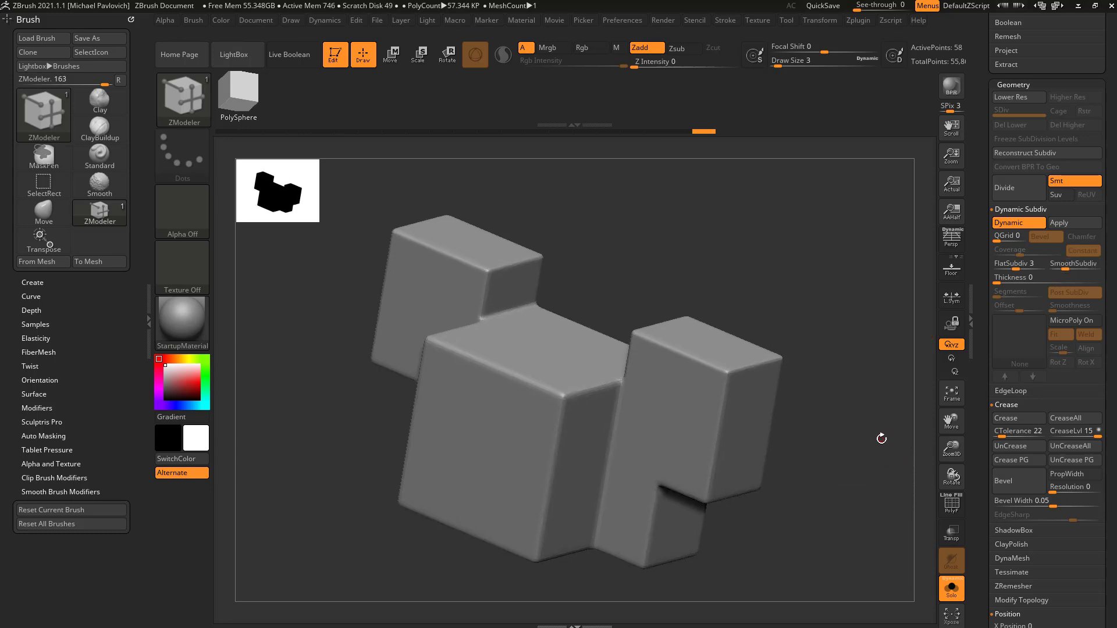
# Apply the dynamic preview as real subdivision levels and compare level 1 with level 6.
pyautogui.click(1067, 227)
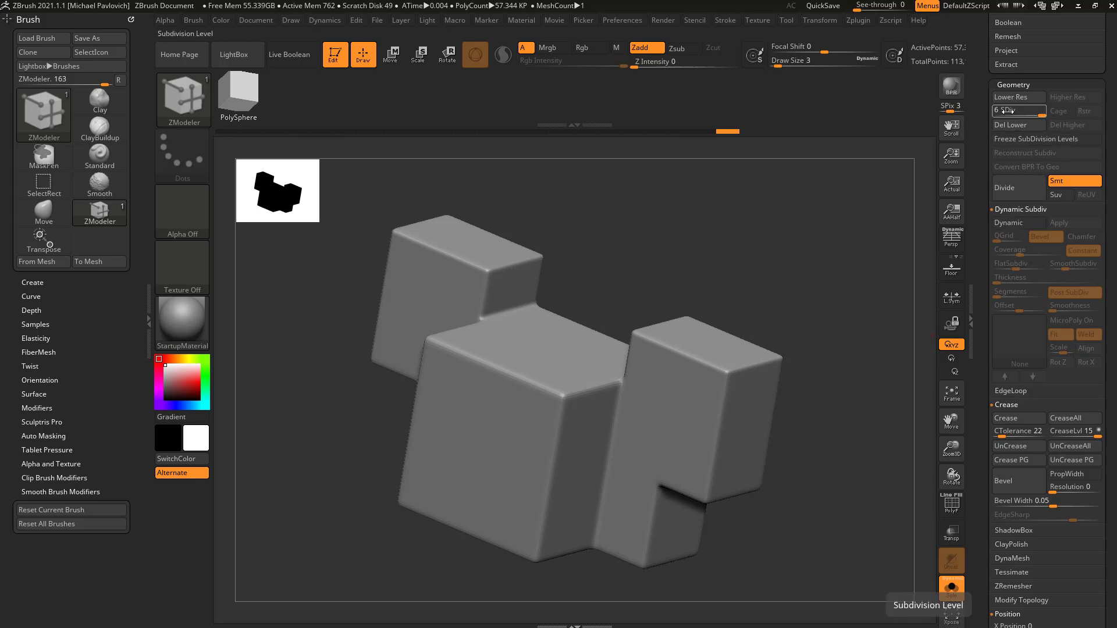
pyautogui.moveTo(1006, 110); pyautogui.dragTo(994, 111)
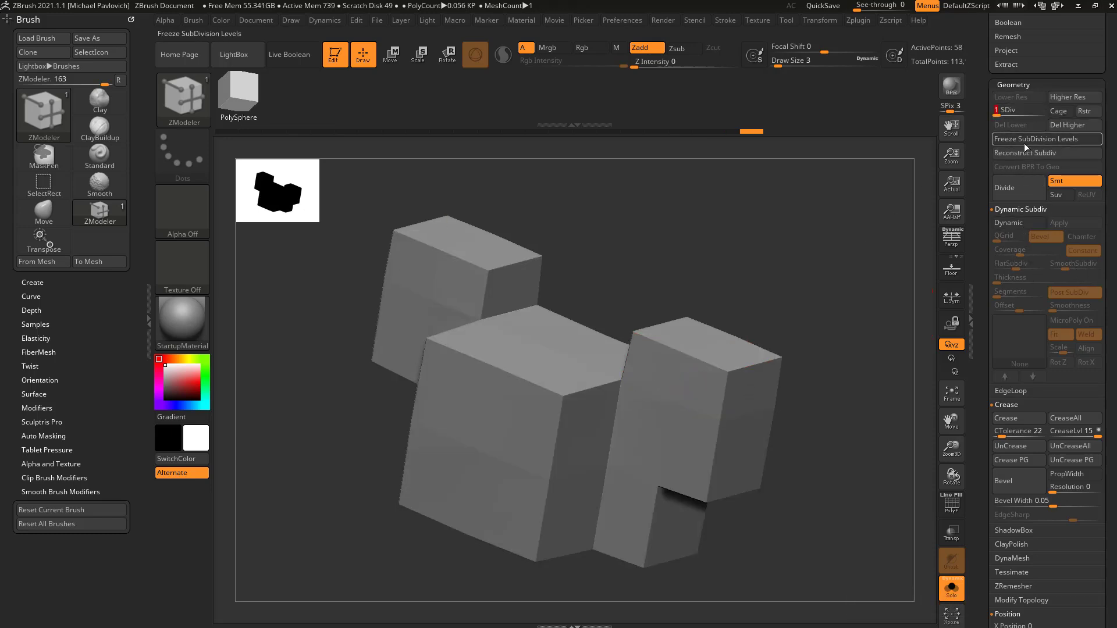
pyautogui.moveTo(1006, 110); pyautogui.dragTo(1042, 111)
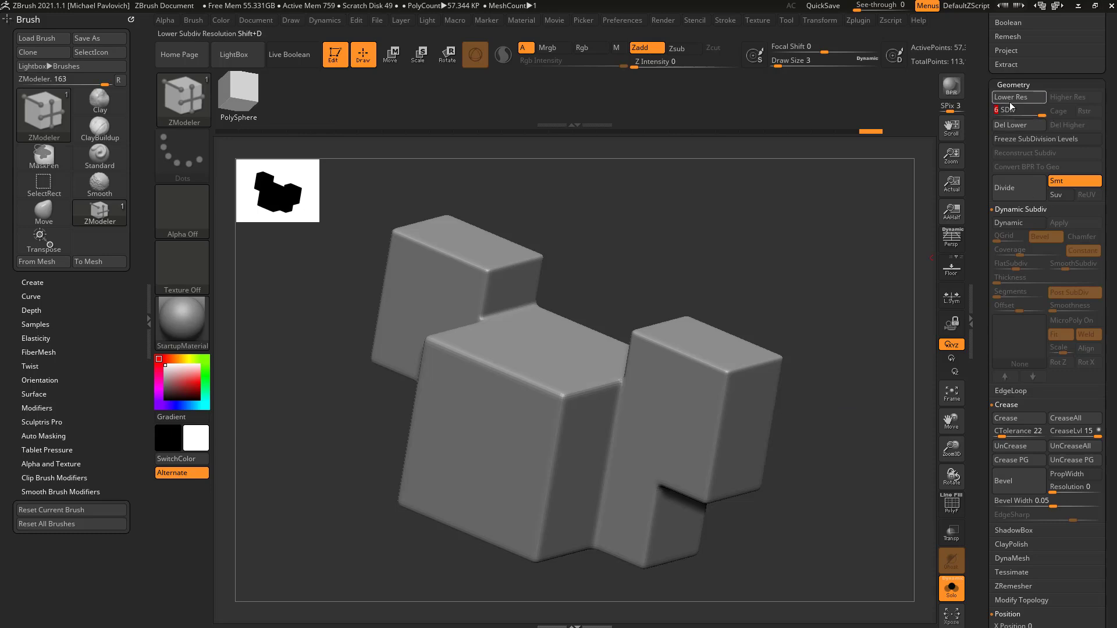
# Switch to the Standard brush for sculpting on the level 6 block mesh.
pyautogui.moveTo(869, 408)
pyautogui.mouseDown()
pyautogui.moveTo(854, 415)
pyautogui.moveTo(873, 409)
pyautogui.mouseUp()
pyautogui.press('b')
pyautogui.press('s')
pyautogui.press('t')
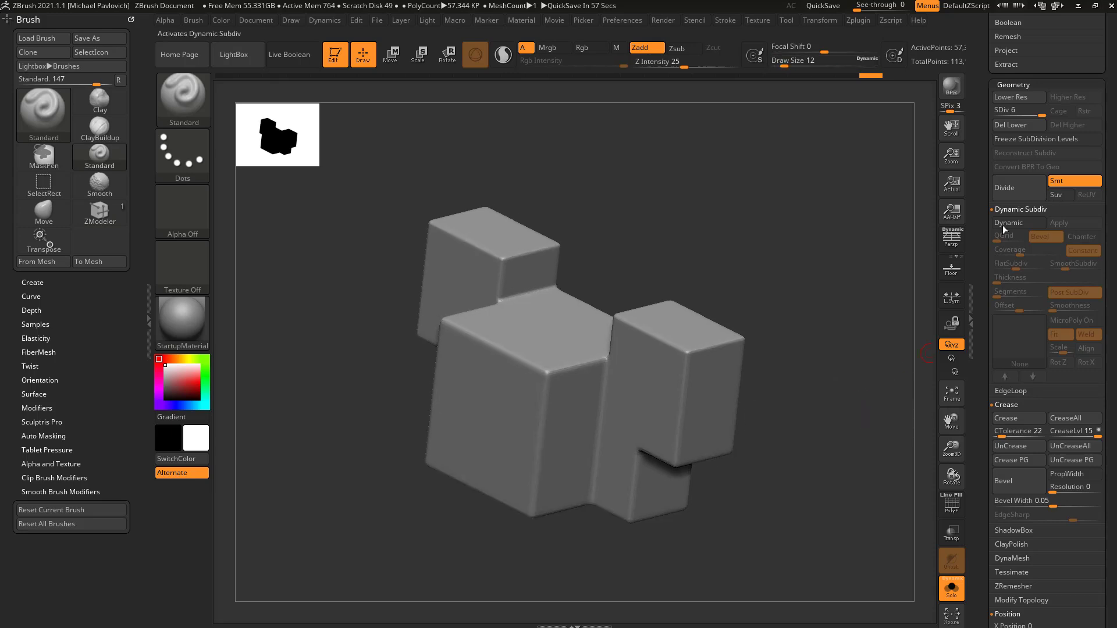
pyautogui.moveTo(893, 310)
pyautogui.mouseDown()
pyautogui.moveTo(873, 312)
pyautogui.moveTo(903, 318)
pyautogui.mouseUp()
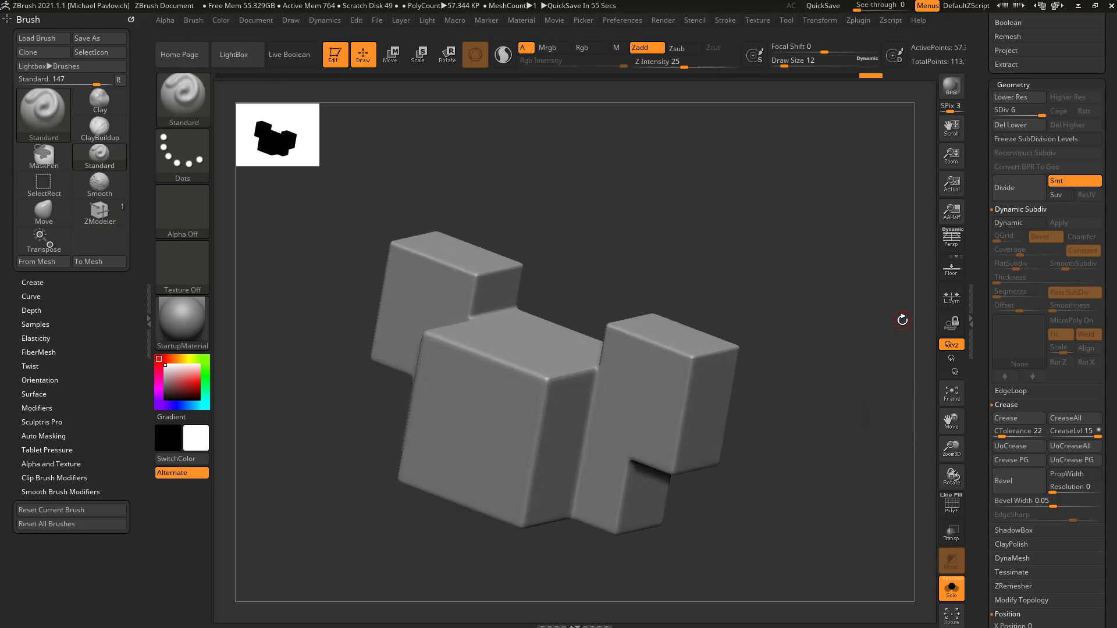